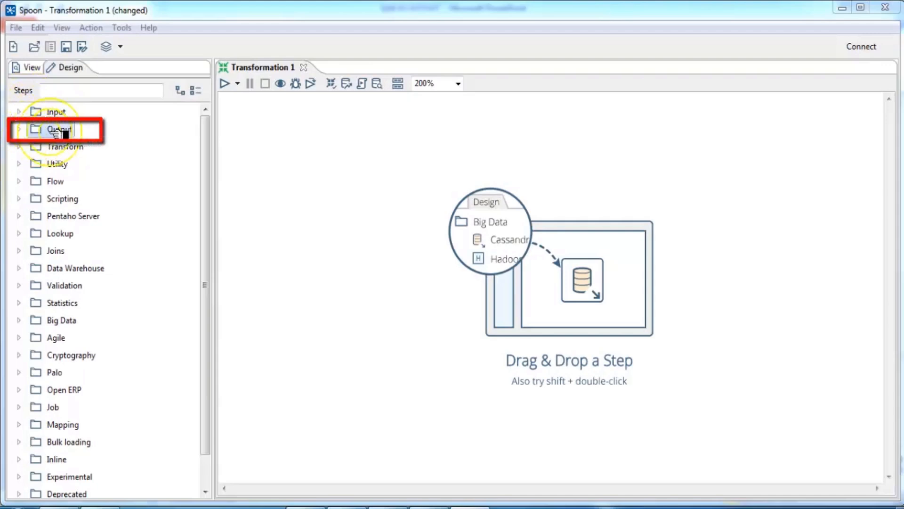
Step: Expand the Output step category and view the Insert / Update and Delete steps
{"action": "left_click", "coordinate": [19, 130]}
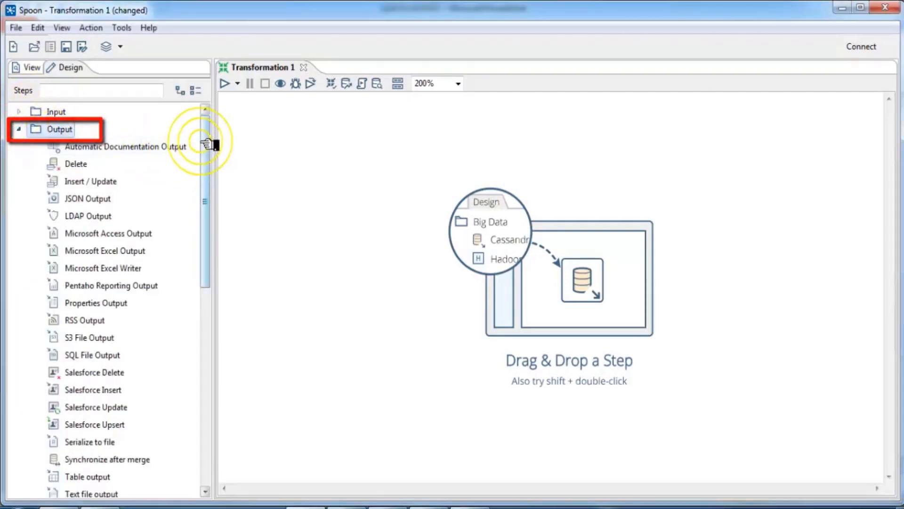
{"action": "left_click_drag", "start_coordinate": [207, 144], "coordinate": [248, 174]}
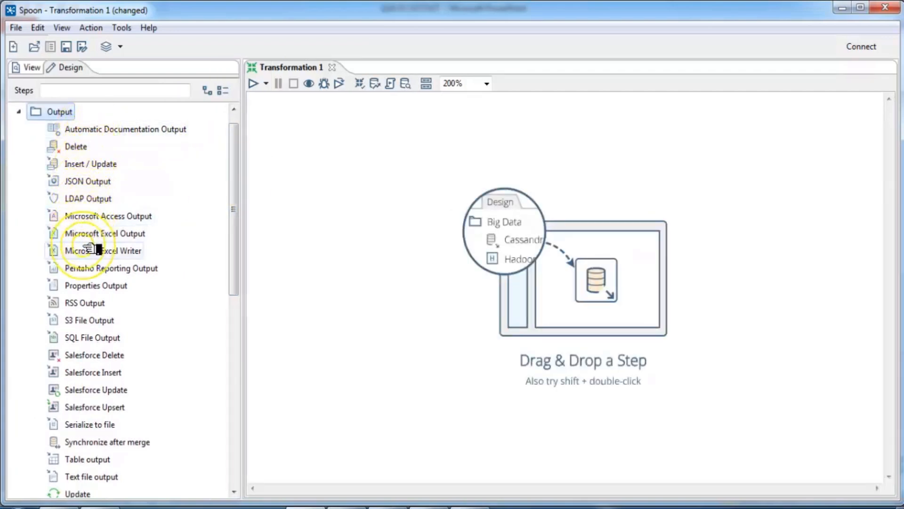
{"action": "left_click", "coordinate": [87, 162]}
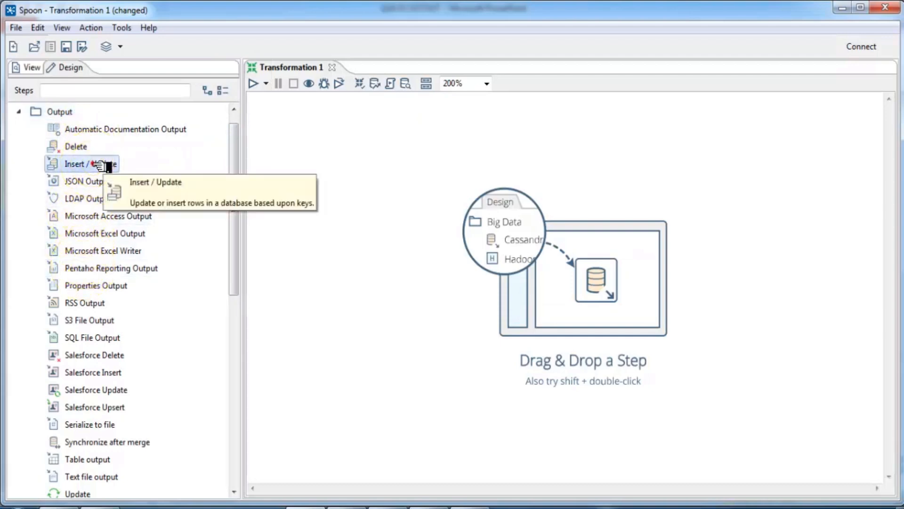
{"action": "left_click", "coordinate": [78, 147]}
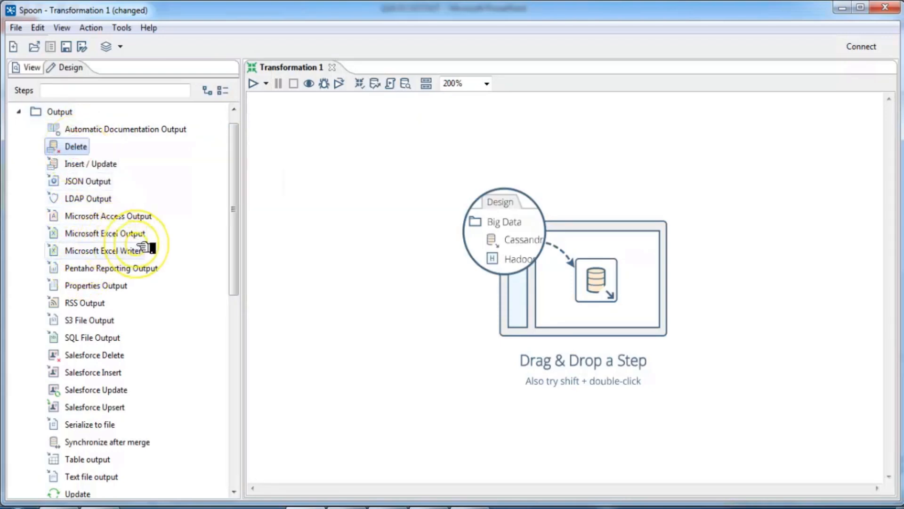
Step: Look at SQL File Output, Microsoft Excel Writer, Microsoft Excel Output and Microsoft Access Output
{"action": "left_click", "coordinate": [92, 340]}
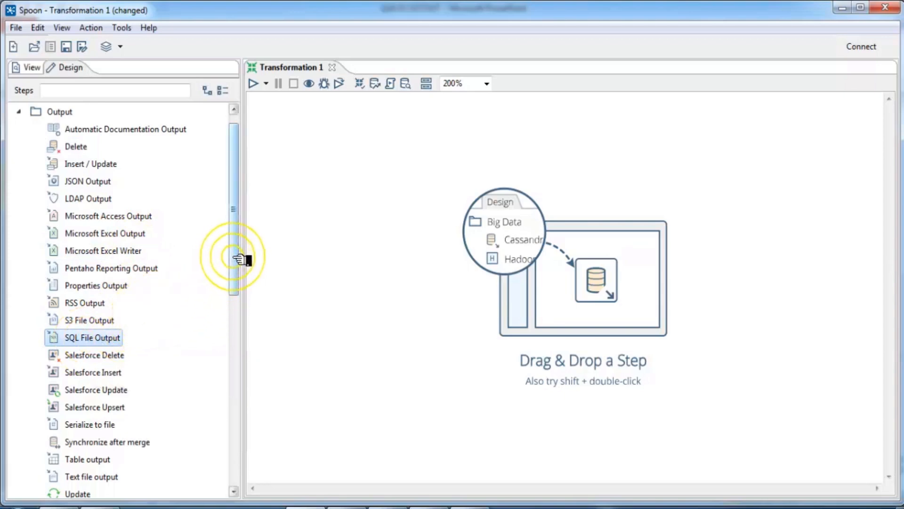
{"action": "left_click", "coordinate": [126, 251]}
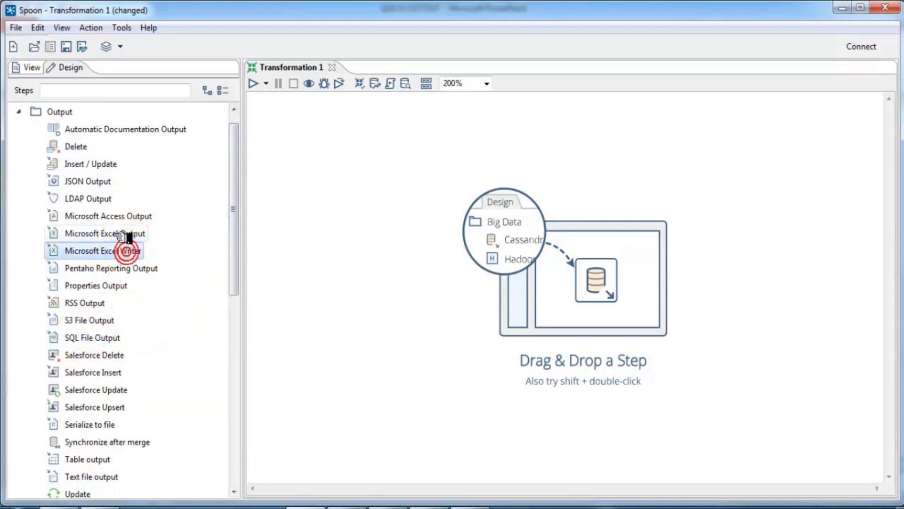
{"action": "left_click", "coordinate": [118, 233]}
{"action": "left_click", "coordinate": [96, 213]}
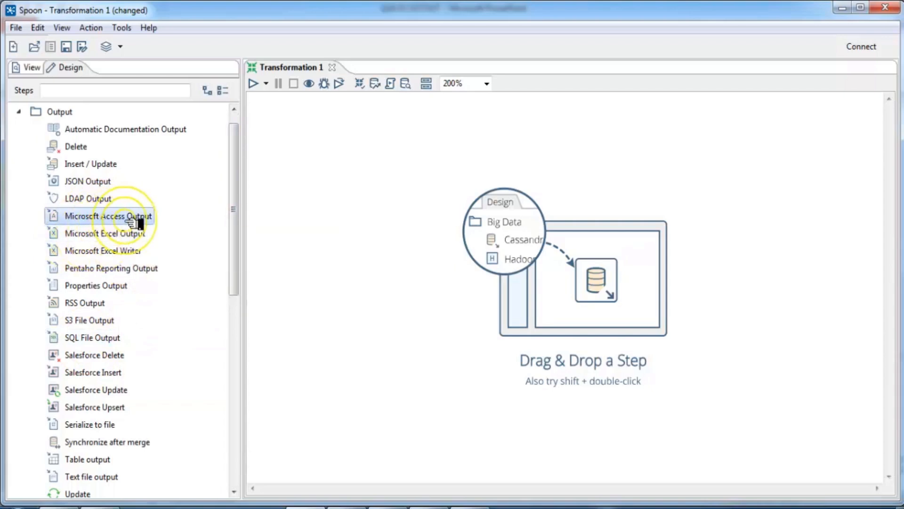
{"action": "left_click", "coordinate": [84, 234]}
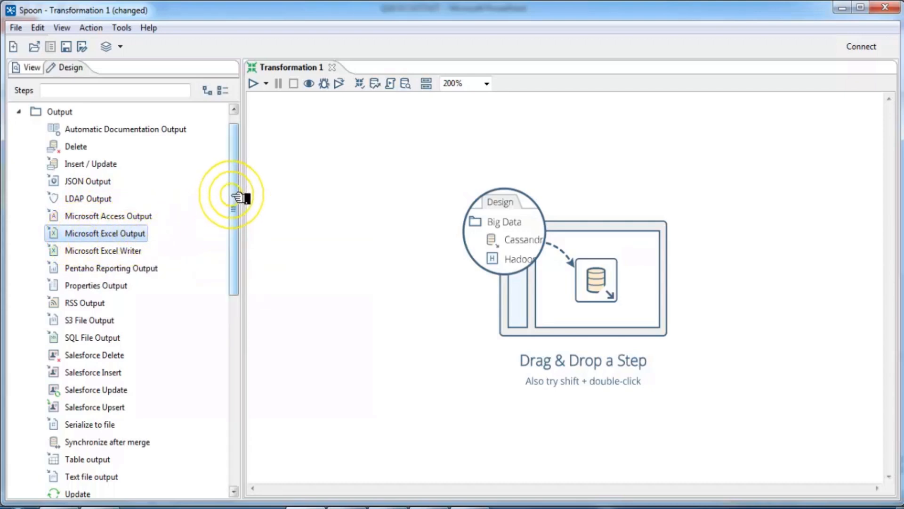
Step: Look at the Table output and XML Output steps further down the list
{"action": "left_click_drag", "start_coordinate": [238, 196], "coordinate": [236, 245]}
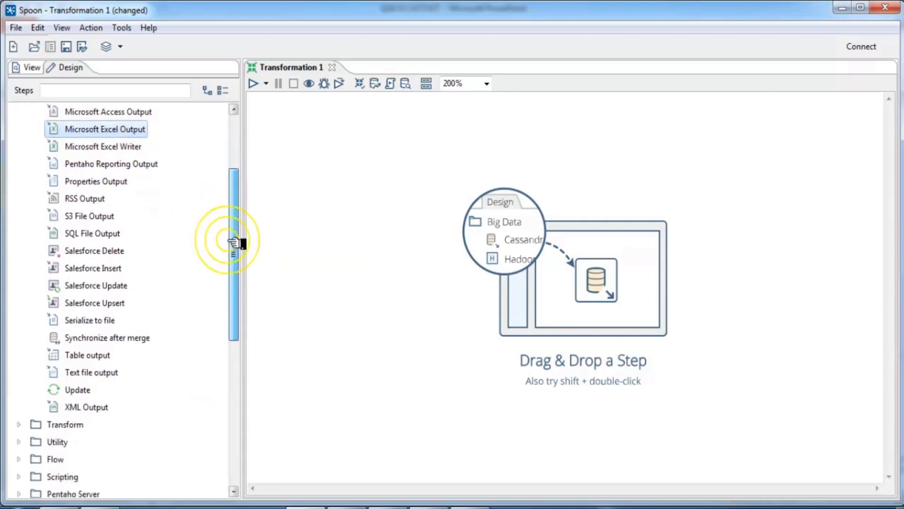
{"action": "left_click", "coordinate": [92, 359]}
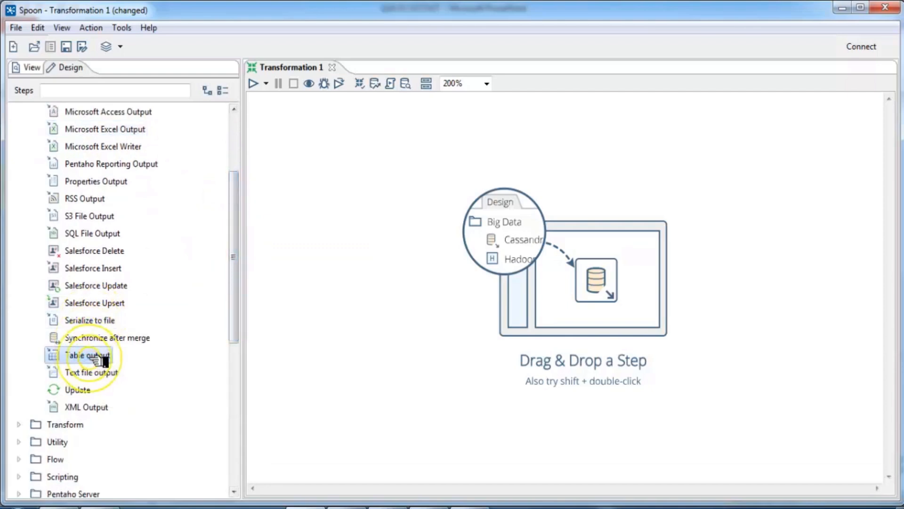
{"action": "left_click", "coordinate": [91, 408]}
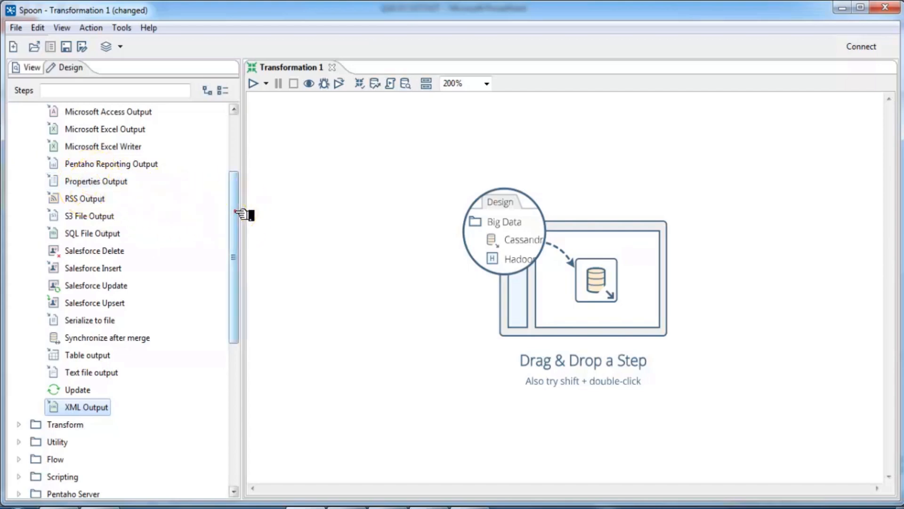
{"action": "left_click_drag", "start_coordinate": [234, 211], "coordinate": [237, 199]}
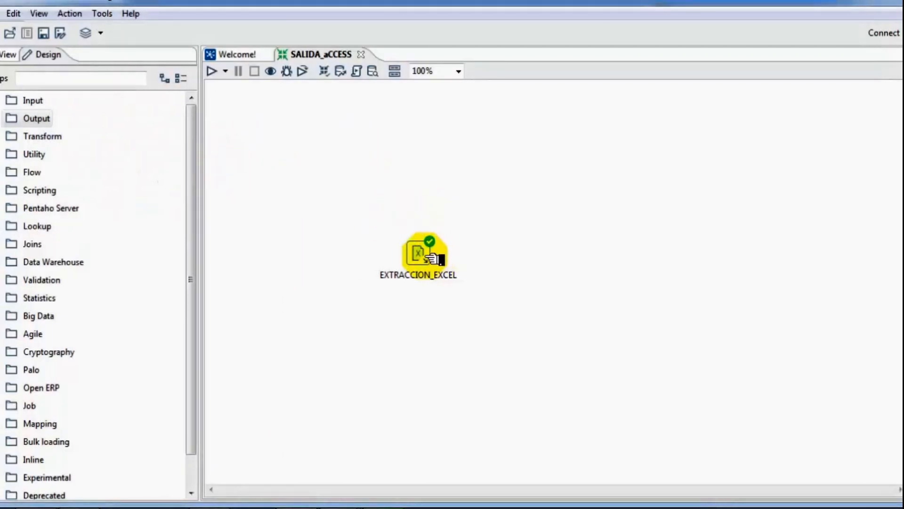
Step: Drag the EXTRACCION_EXCEL step up and to the left on the SALIDA_aCCESS canvas
{"action": "left_click_drag", "start_coordinate": [433, 265], "coordinate": [390, 242]}
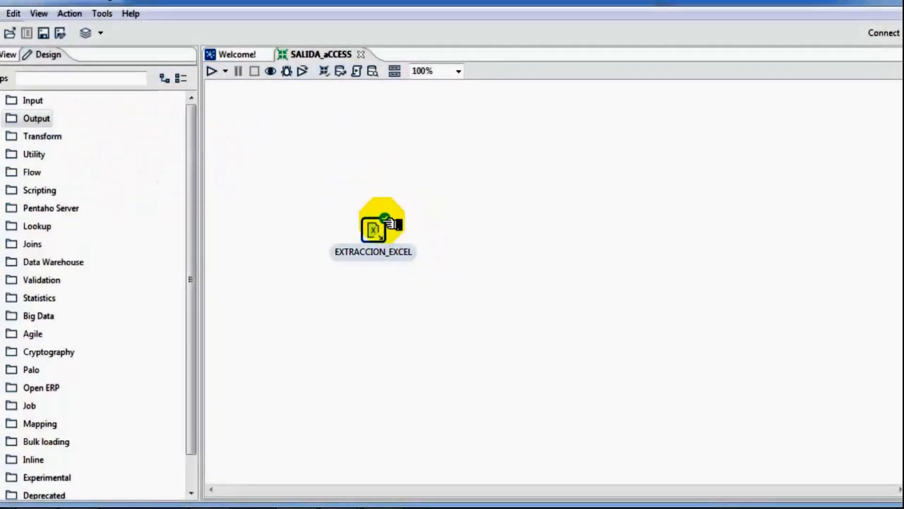
{"action": "double_click", "coordinate": [390, 223]}
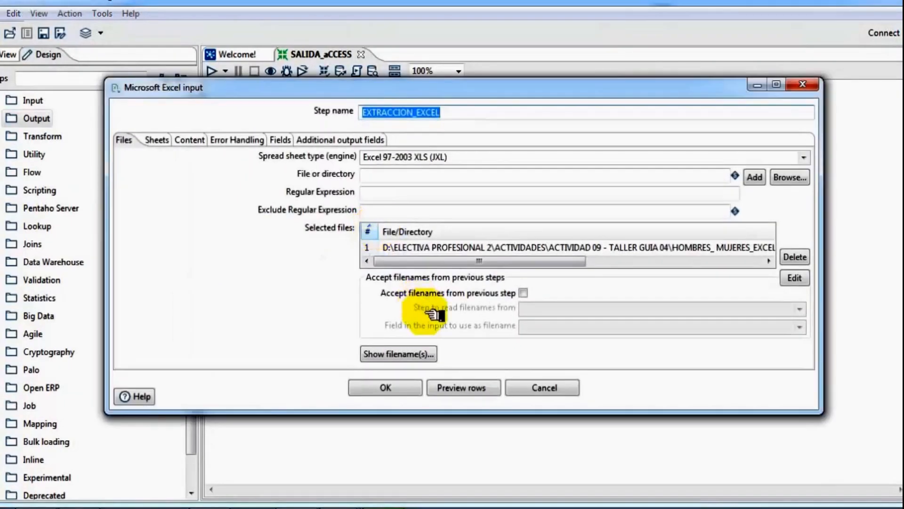
{"action": "left_click", "coordinate": [461, 386]}
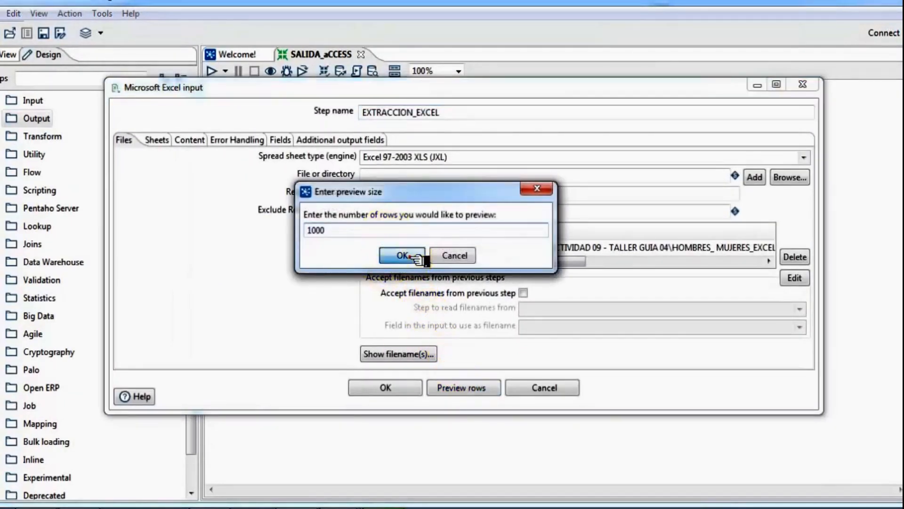
{"action": "left_click", "coordinate": [411, 257]}
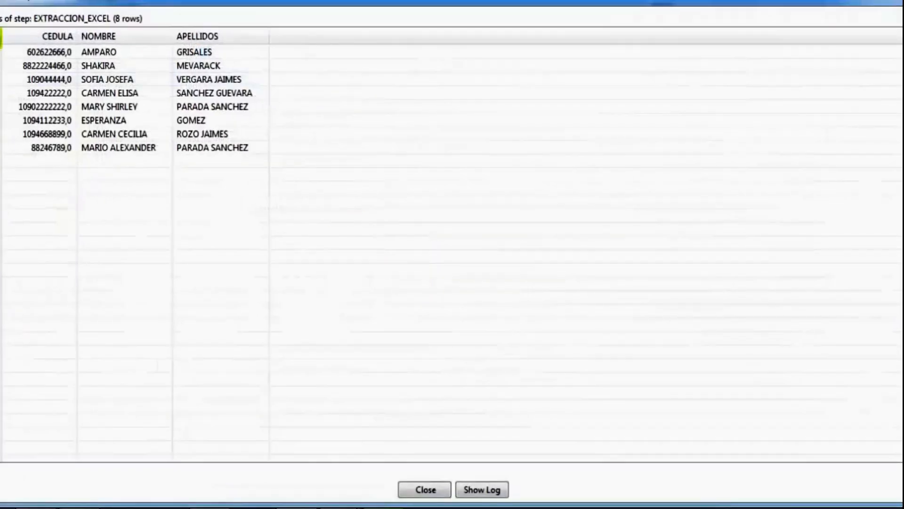
{"action": "left_click", "coordinate": [133, 36]}
{"action": "left_click", "coordinate": [229, 36]}
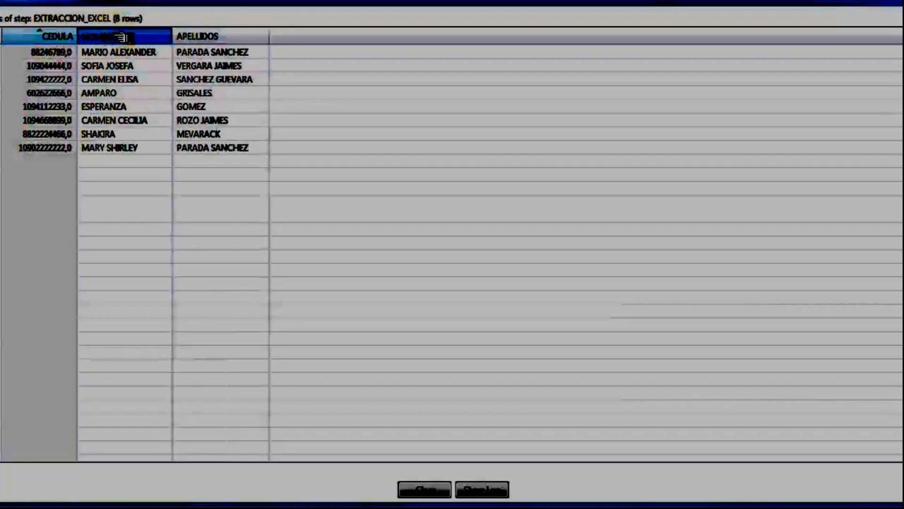
{"action": "left_click", "coordinate": [133, 37]}
{"action": "left_click", "coordinate": [228, 38]}
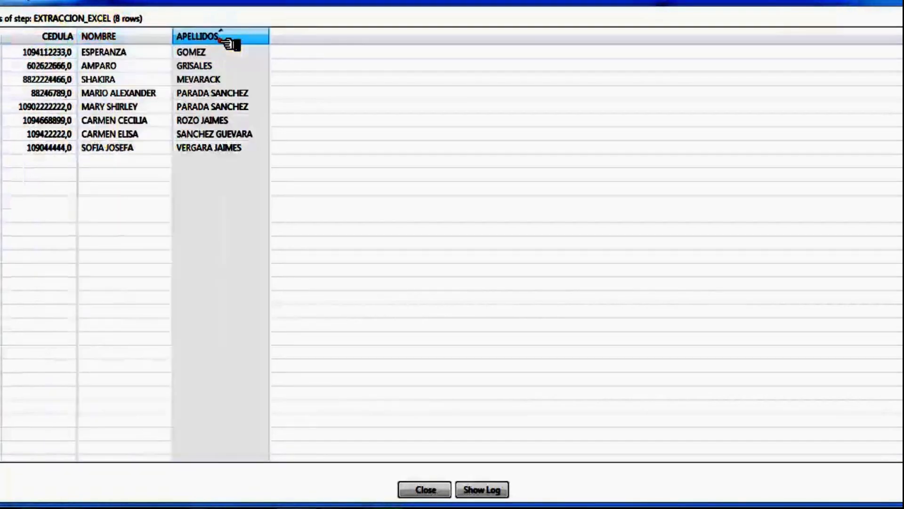
{"action": "left_click", "coordinate": [426, 490]}
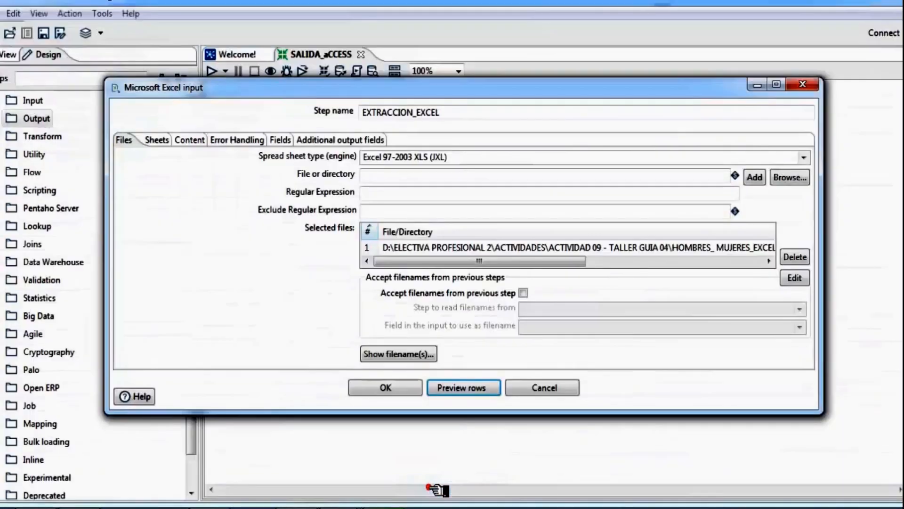
{"action": "left_click", "coordinate": [391, 387]}
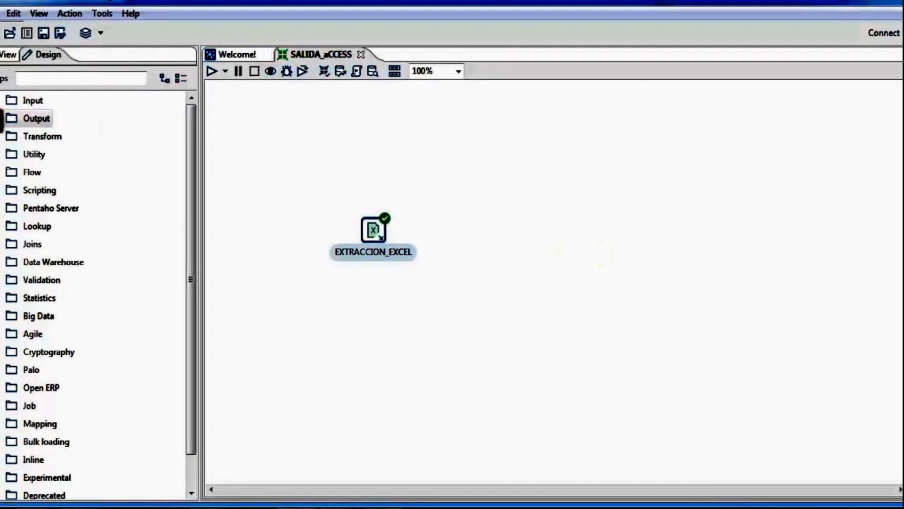
Step: Place a Text file output step on the canvas to the right of EXTRACCION_EXCEL
{"action": "left_click", "coordinate": [9, 120]}
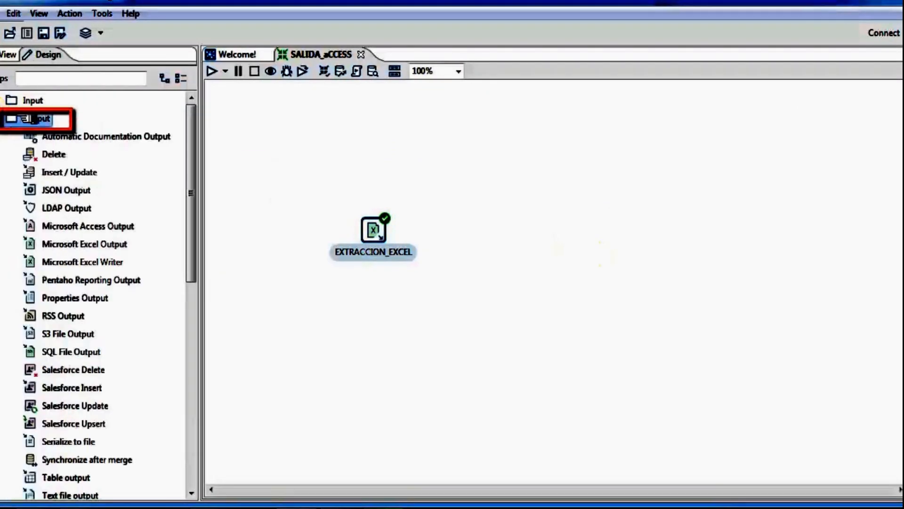
{"action": "left_click_drag", "start_coordinate": [196, 135], "coordinate": [193, 258]}
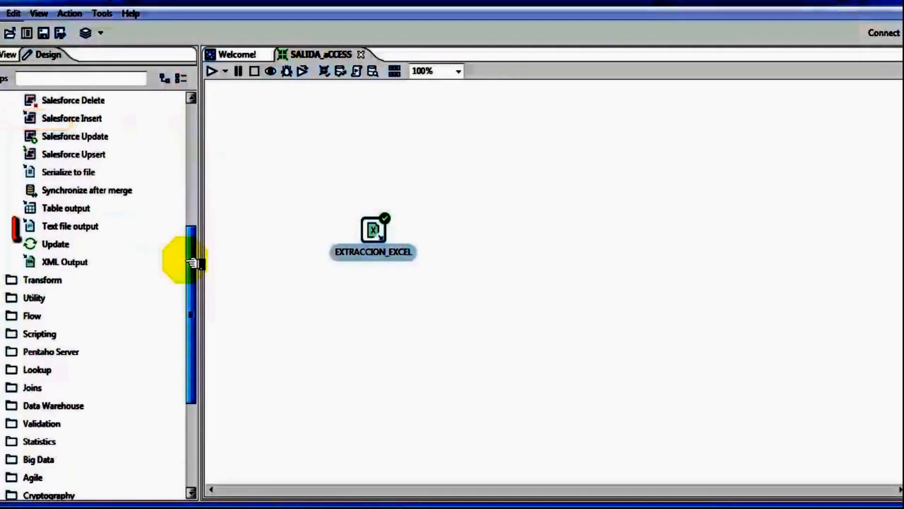
{"action": "left_click", "coordinate": [70, 226]}
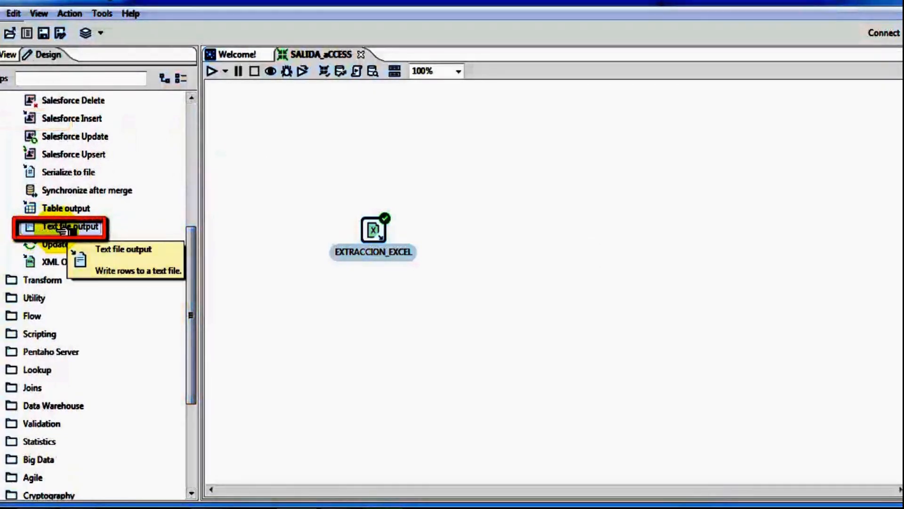
{"action": "left_click_drag", "start_coordinate": [64, 229], "coordinate": [530, 230]}
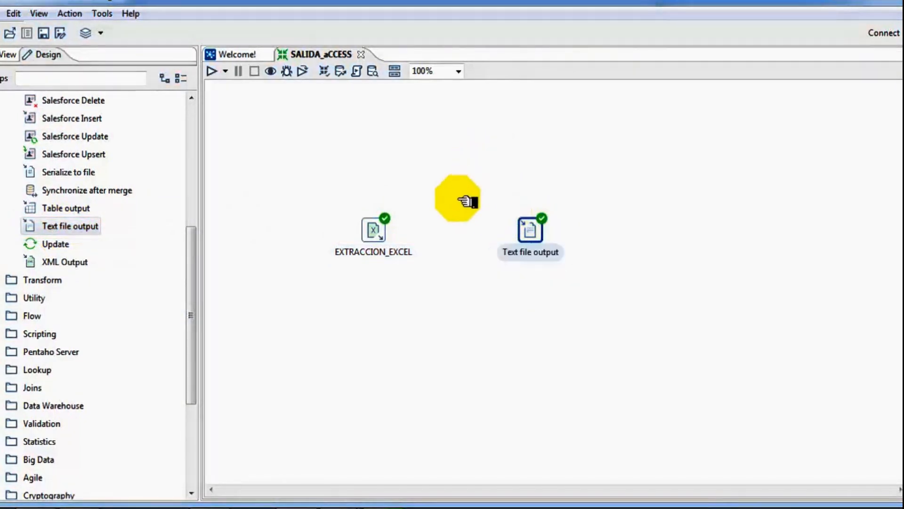
{"action": "left_click", "coordinate": [458, 198]}
Step: Draw a hop from EXTRACCION_EXCEL to the Text file output step
{"action": "mouse_move", "coordinate": [365, 238]}
{"action": "left_mouse_down"}
{"action": "mouse_move", "coordinate": [437, 246]}
{"action": "mouse_move", "coordinate": [531, 236]}
{"action": "mouse_move", "coordinate": [376, 230]}
{"action": "left_mouse_up"}
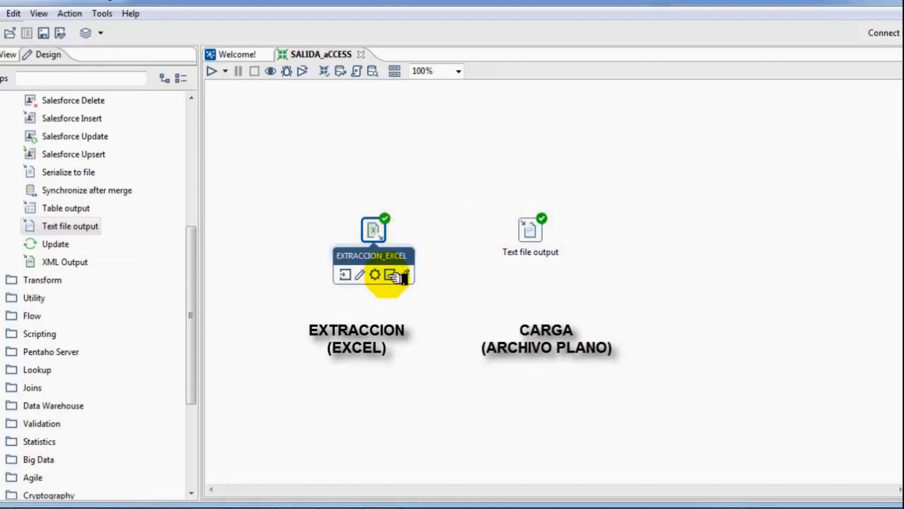
{"action": "left_click_drag", "start_coordinate": [390, 274], "coordinate": [541, 230]}
{"action": "left_click", "coordinate": [529, 229]}
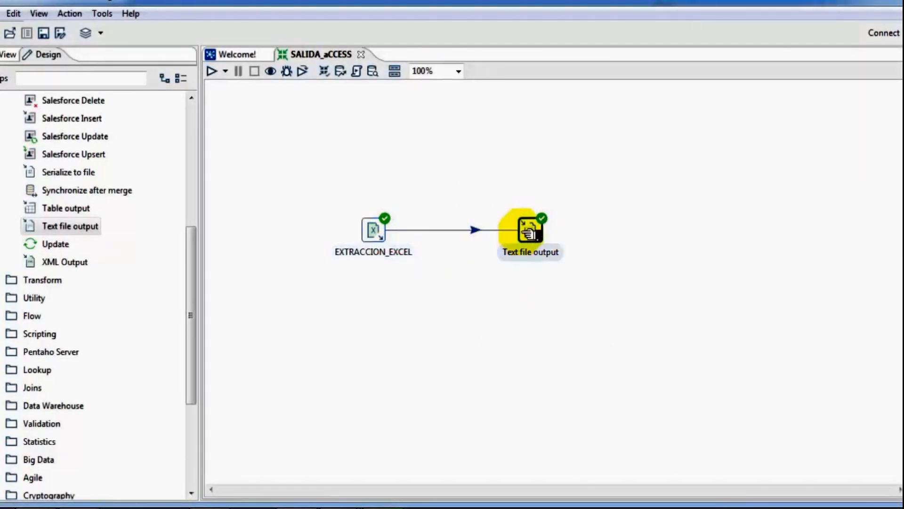
{"action": "left_click", "coordinate": [383, 230]}
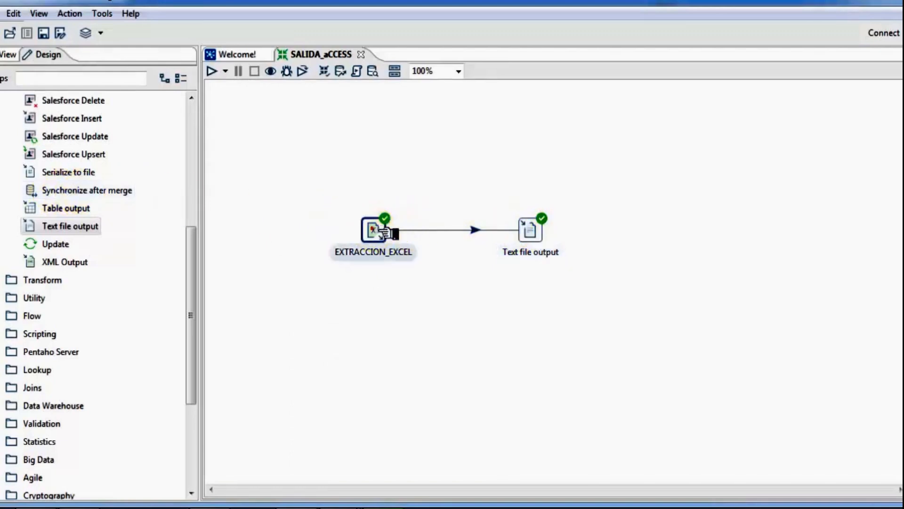
{"action": "left_click", "coordinate": [530, 228]}
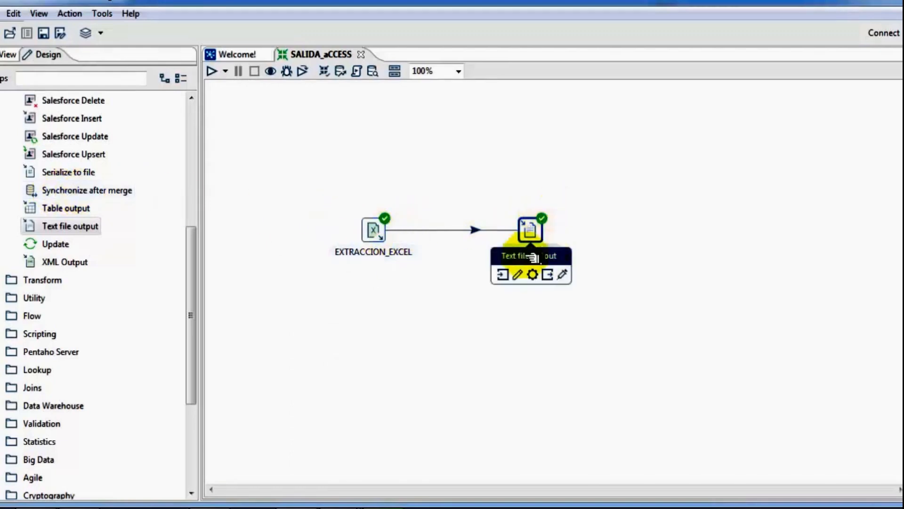
{"action": "left_click", "coordinate": [657, 198]}
Step: Set the text output file to SALIDA_ARCHIVO_PLANO on the Desktop (Escritorio) and confirm
{"action": "left_click", "coordinate": [526, 228]}
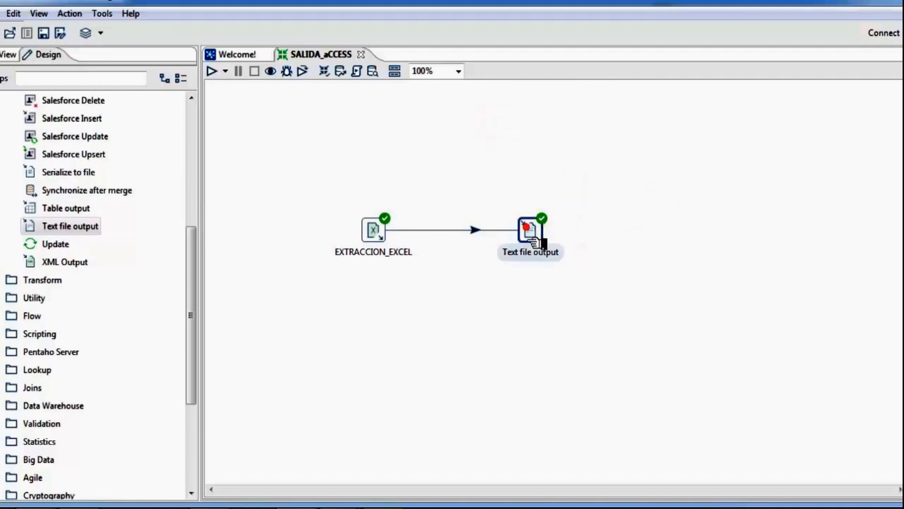
{"action": "double_click", "coordinate": [527, 228]}
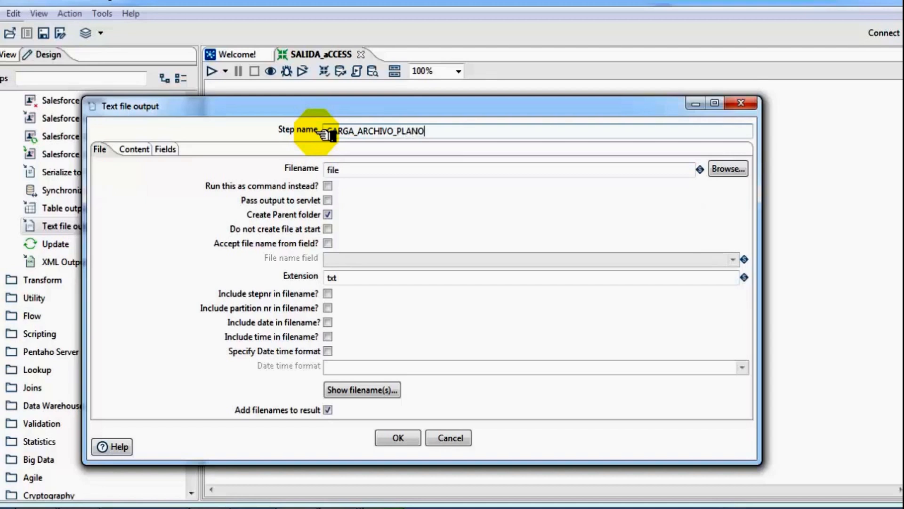
{"action": "left_click", "coordinate": [361, 172]}
{"action": "type", "text": "SALIDA_ARCHIVO_PLANO"}
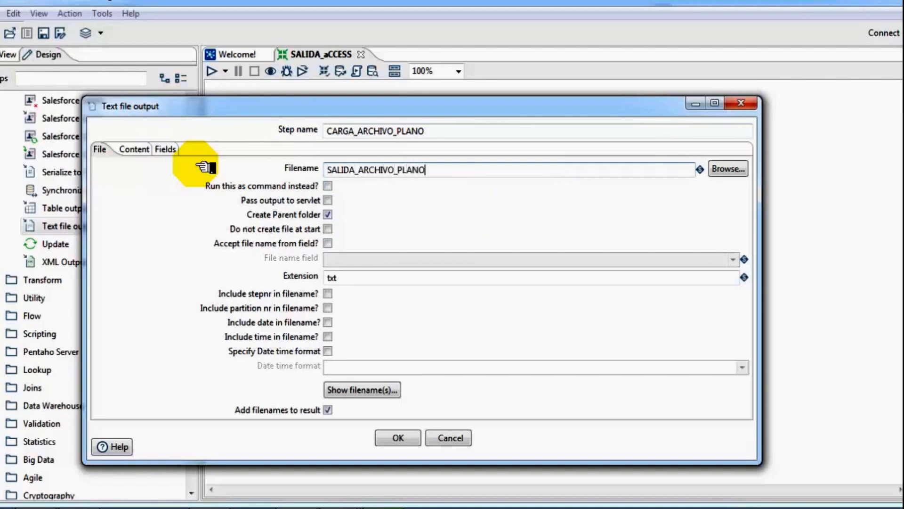
{"action": "left_click", "coordinate": [729, 171]}
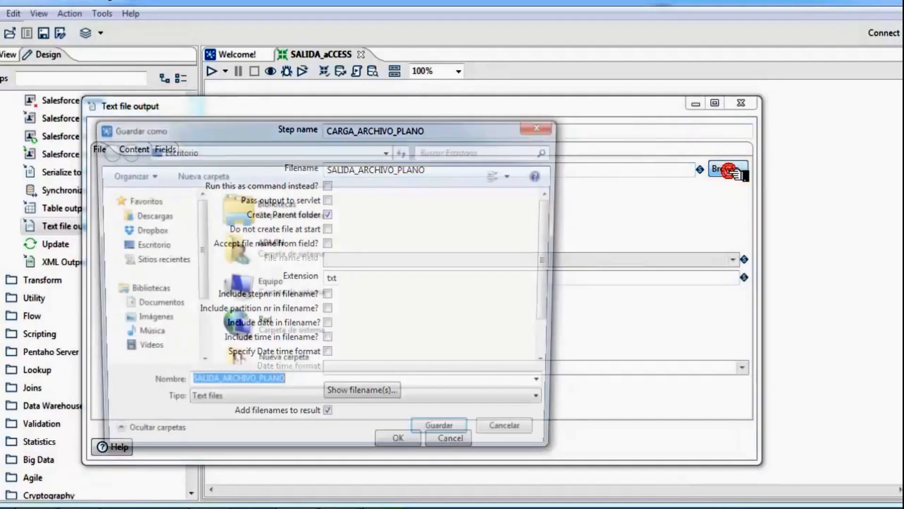
{"action": "left_click", "coordinate": [141, 244]}
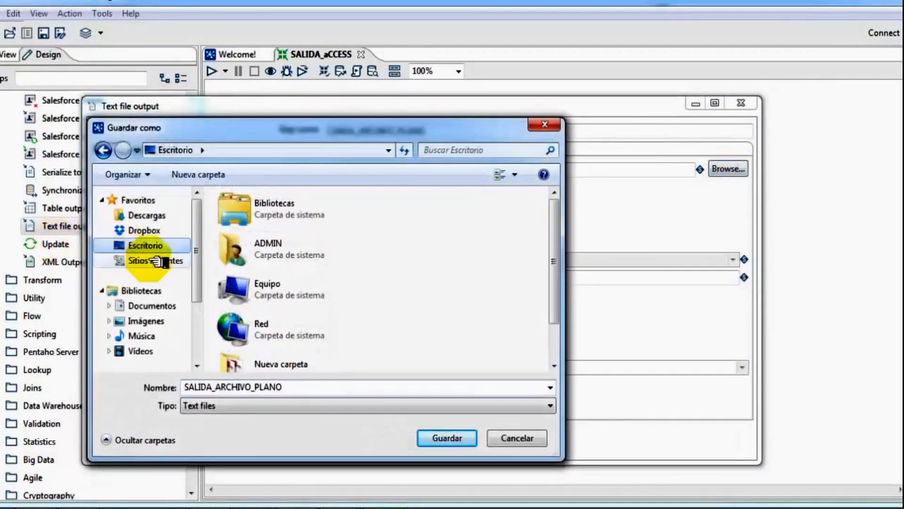
{"action": "left_click", "coordinate": [440, 436]}
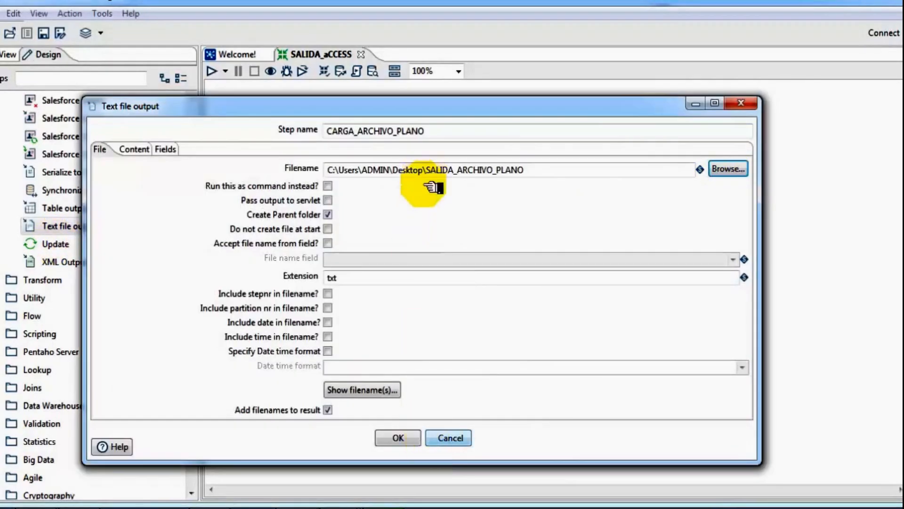
{"action": "left_click", "coordinate": [399, 436]}
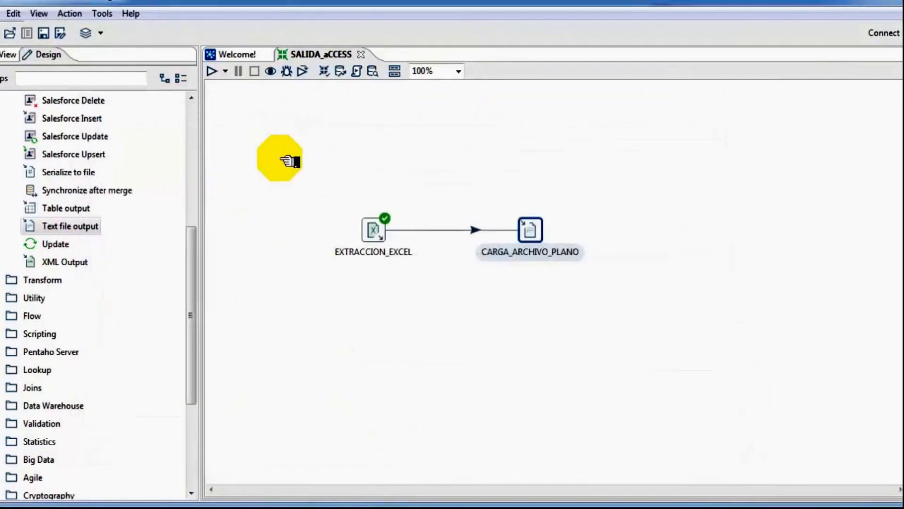
Step: Run the SALIDA_aCCESS transformation on the local machine
{"action": "left_click", "coordinate": [374, 229]}
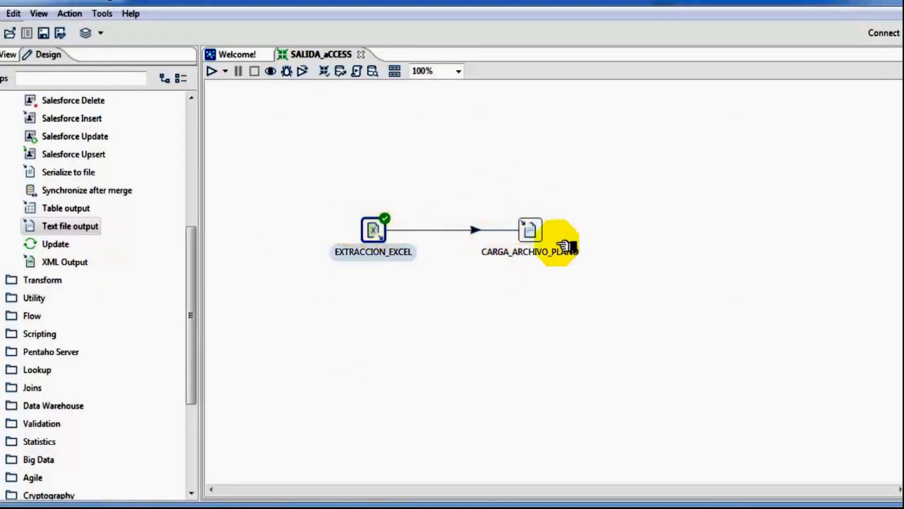
{"action": "left_click", "coordinate": [212, 73]}
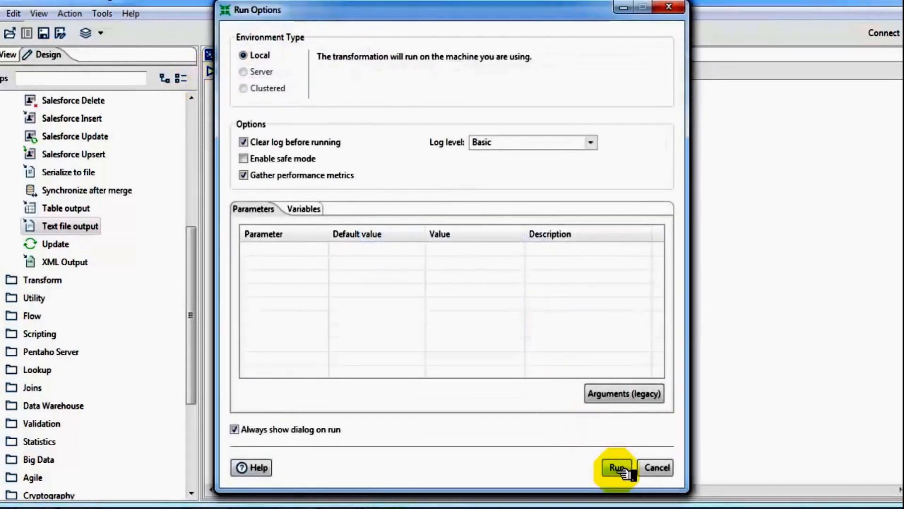
{"action": "left_click", "coordinate": [617, 468]}
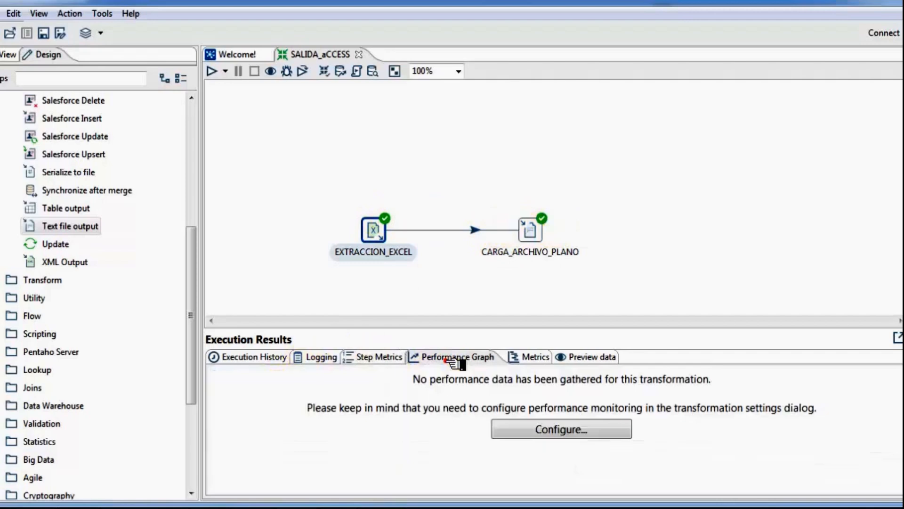
Step: Check Step Metrics for both steps and preview the 8 CEDULA, NOMBRE, APELLIDOS rows
{"action": "left_click", "coordinate": [375, 361]}
{"action": "left_click", "coordinate": [262, 414]}
{"action": "left_click", "coordinate": [262, 407]}
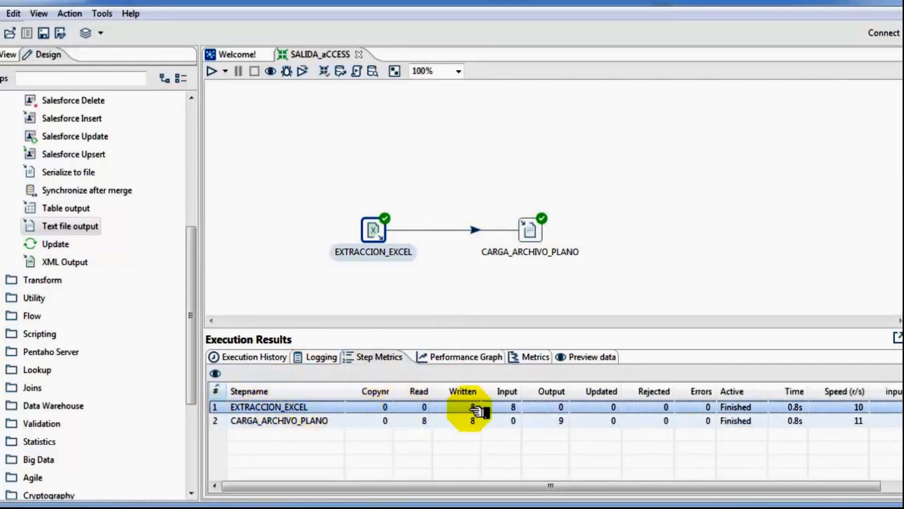
{"action": "left_click", "coordinate": [296, 421]}
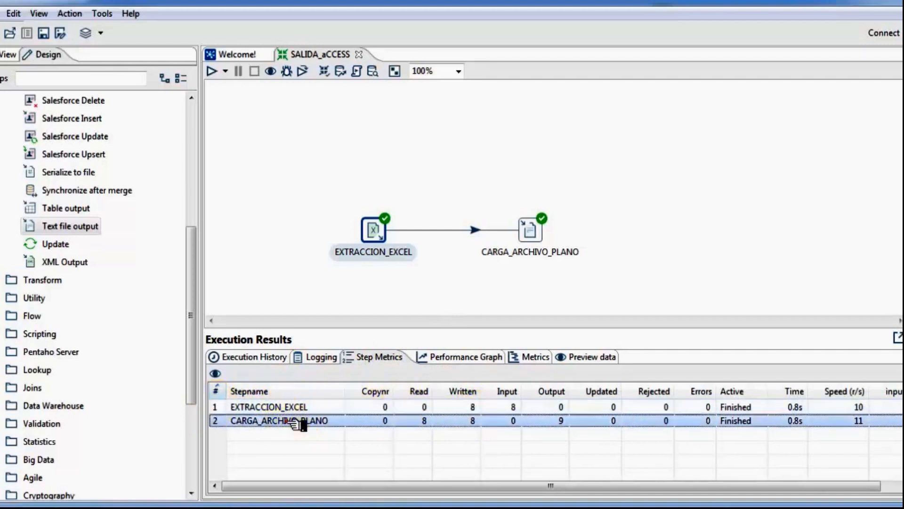
{"action": "left_click", "coordinate": [597, 361]}
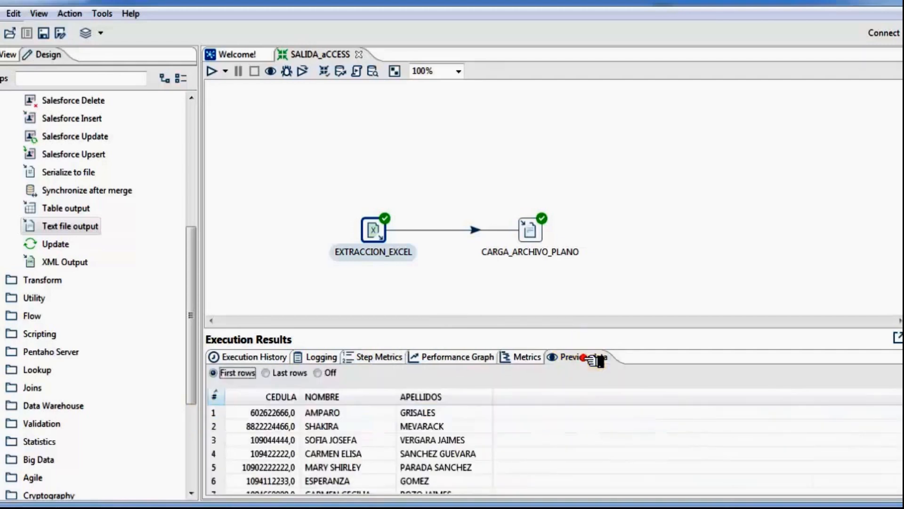
{"action": "left_click", "coordinate": [266, 395]}
{"action": "left_click", "coordinate": [332, 395]}
{"action": "left_click", "coordinate": [423, 397]}
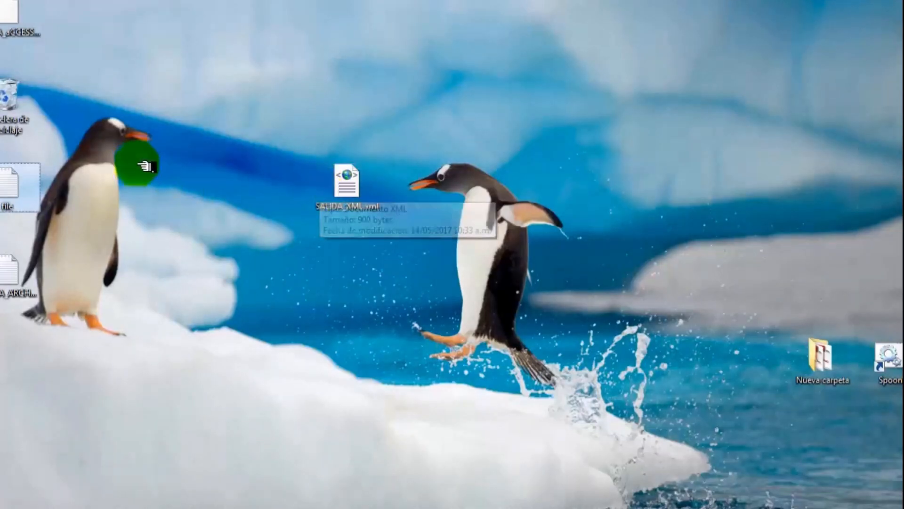
Step: Minimize Spoon and open SALIDA_ARCHIVO_PLANO from the desktop in Notepad
{"action": "left_click", "coordinate": [23, 292]}
{"action": "left_click_drag", "start_coordinate": [27, 293], "coordinate": [640, 96]}
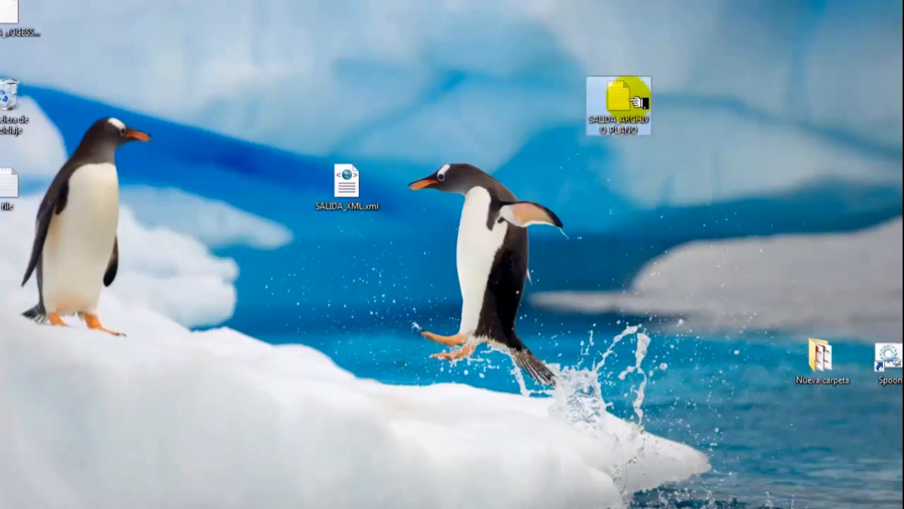
{"action": "double_click", "coordinate": [621, 126]}
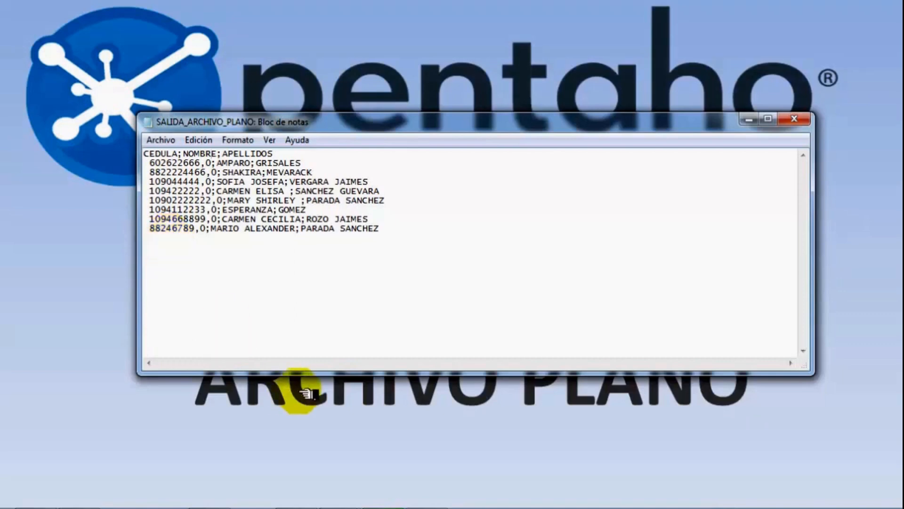
Step: Switch to the Pentaho presentation showing the database table loading title slide
{"action": "mouse_move", "coordinate": [358, 501]}
{"action": "left_click", "coordinate": [395, 469]}
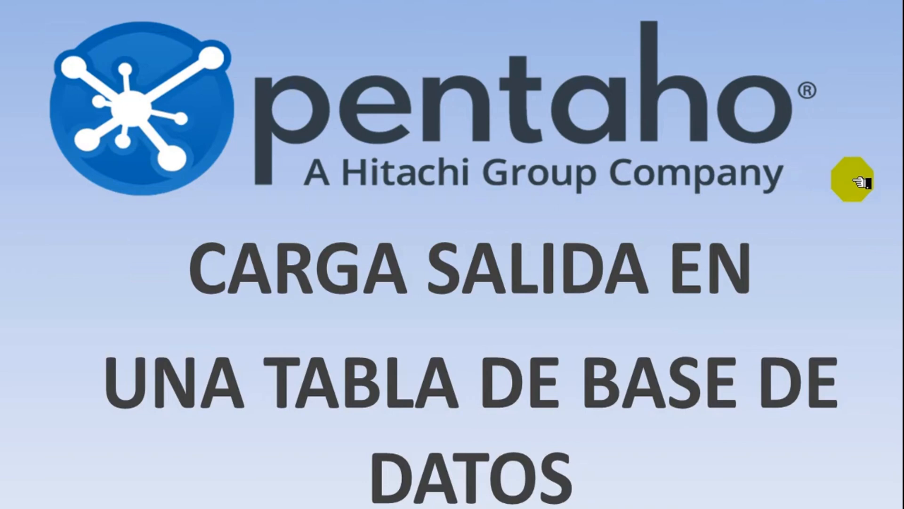
Step: Advance to the slide on Excel extraction and PostgreSQL loading with TABLE-OUTPUT
{"action": "left_click", "coordinate": [860, 183]}
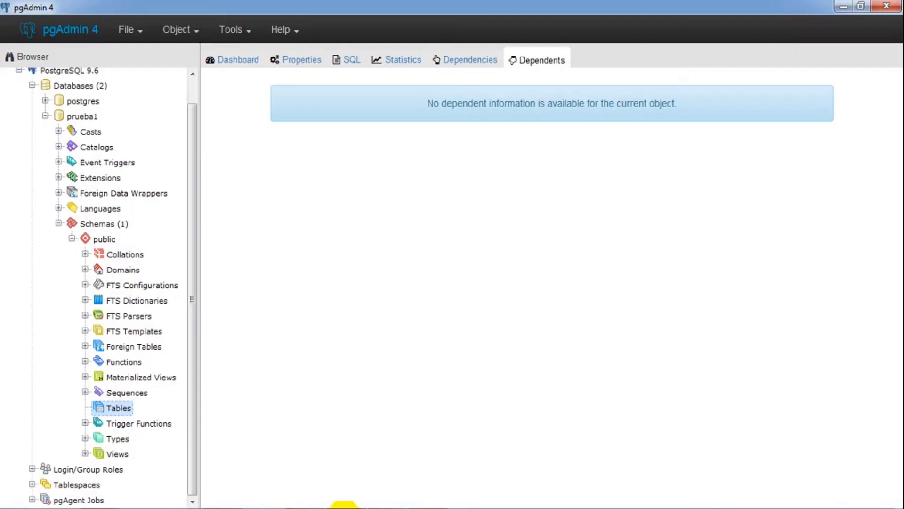
{"action": "left_click_drag", "start_coordinate": [192, 272], "coordinate": [202, 222]}
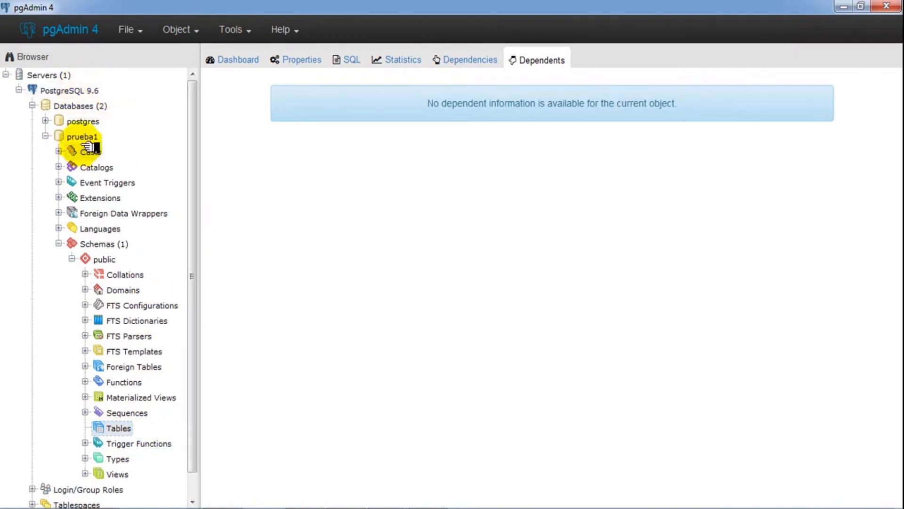
{"action": "left_click_drag", "start_coordinate": [197, 179], "coordinate": [194, 205]}
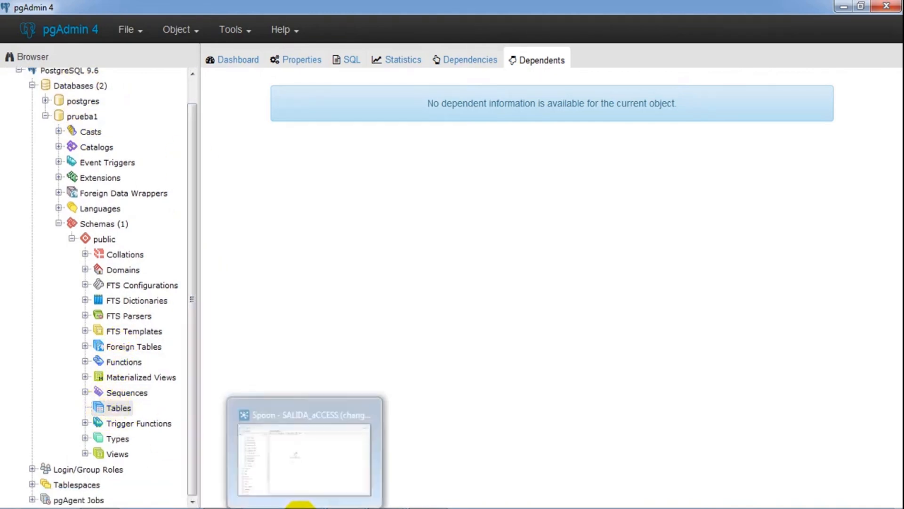
{"action": "left_click", "coordinate": [299, 505]}
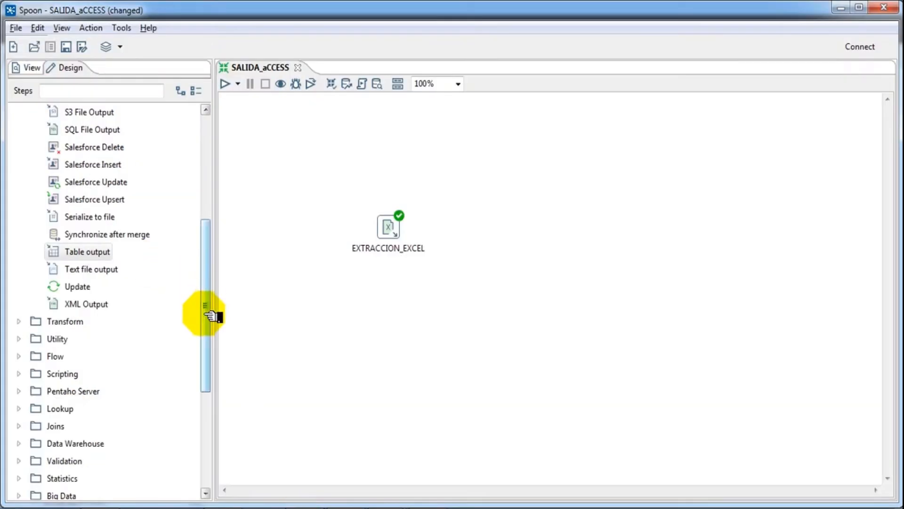
Step: Collapse the Output category and move EXTRACCION_EXCEL down and left on the canvas
{"action": "left_click_drag", "start_coordinate": [208, 313], "coordinate": [210, 165]}
{"action": "left_click", "coordinate": [22, 135]}
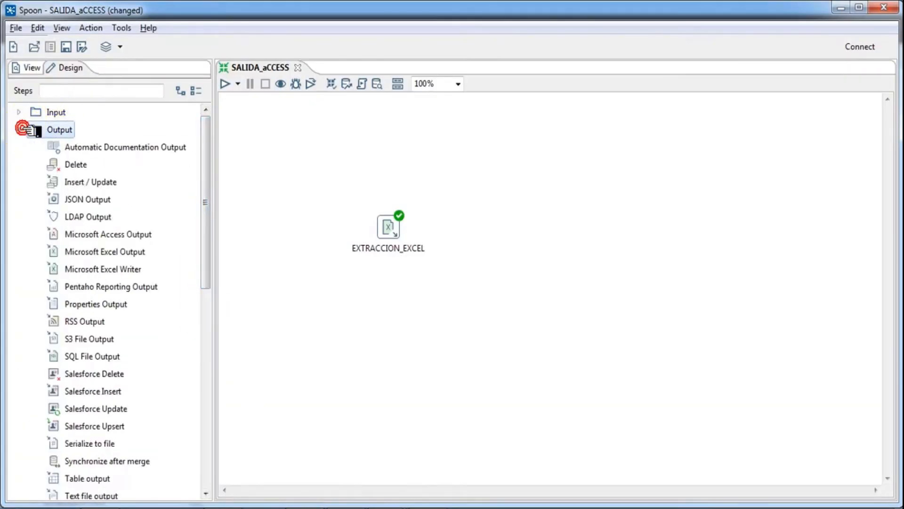
{"action": "left_click", "coordinate": [20, 130]}
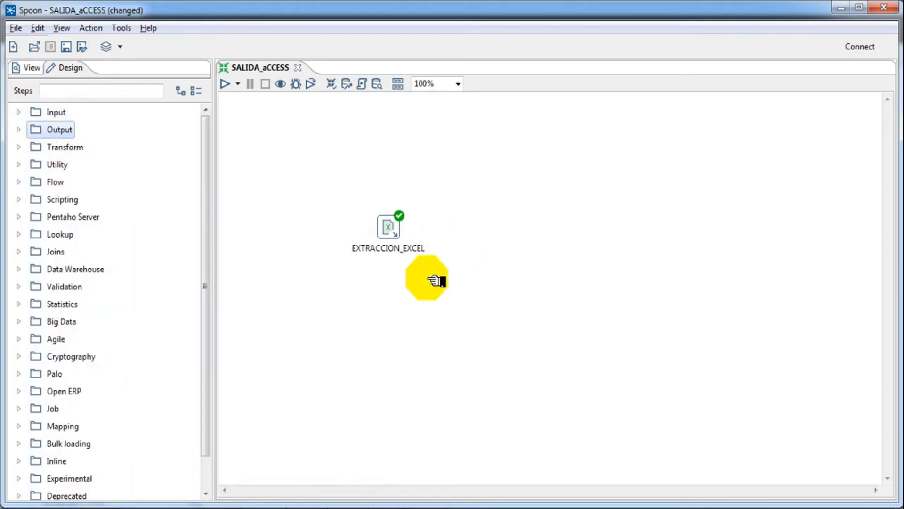
{"action": "left_click_drag", "start_coordinate": [398, 235], "coordinate": [387, 280]}
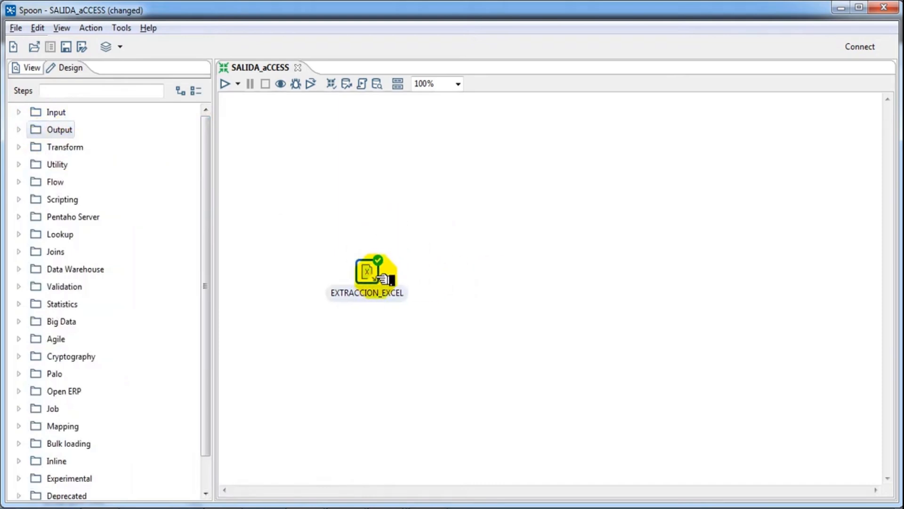
{"action": "left_click", "coordinate": [380, 218]}
Step: Preview EXTRACCION_EXCEL's rows with a 1000-row limit, confirming 8 rows, then close its settings
{"action": "mouse_move", "coordinate": [377, 279]}
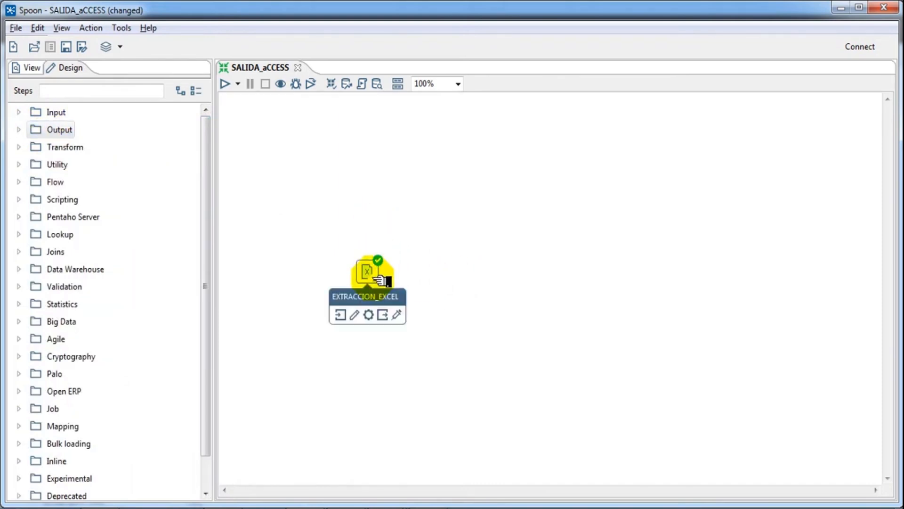
{"action": "double_click", "coordinate": [369, 271]}
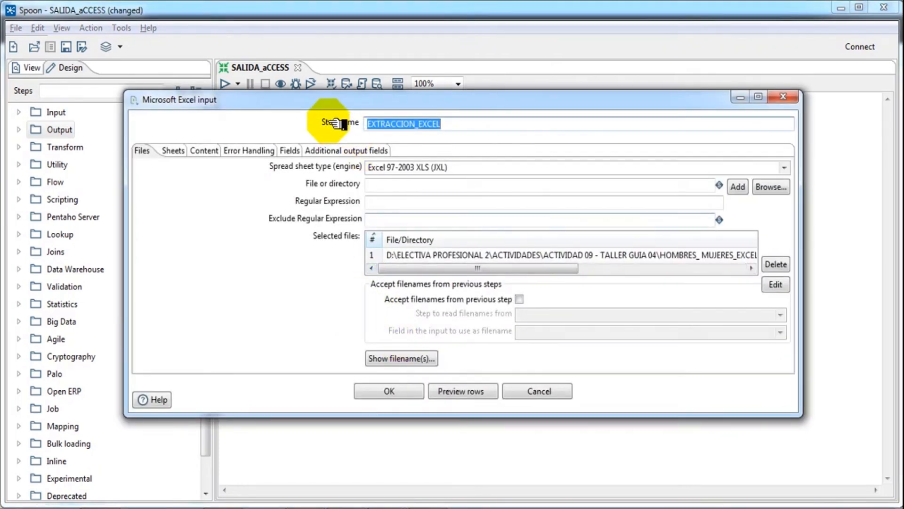
{"action": "left_click", "coordinate": [783, 97]}
{"action": "right_click", "coordinate": [369, 273]}
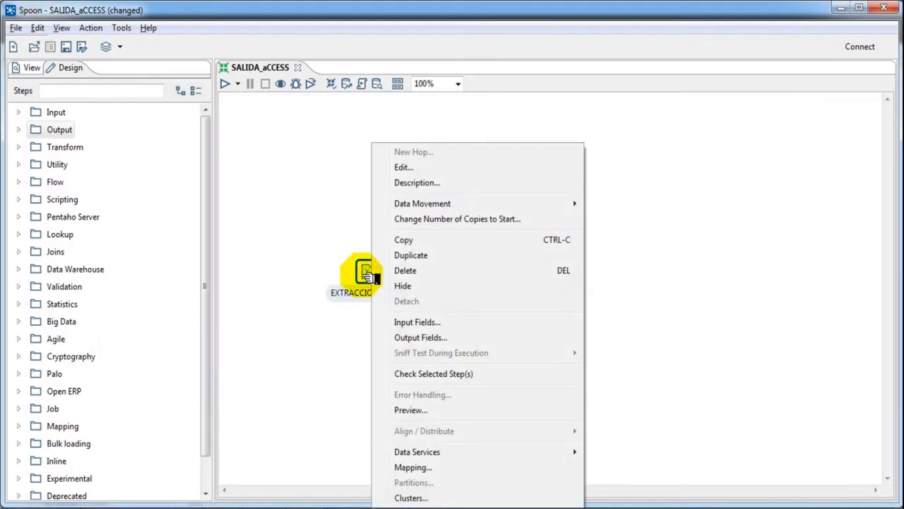
{"action": "left_click", "coordinate": [368, 272]}
{"action": "double_click", "coordinate": [368, 272]}
{"action": "left_click", "coordinate": [461, 390]}
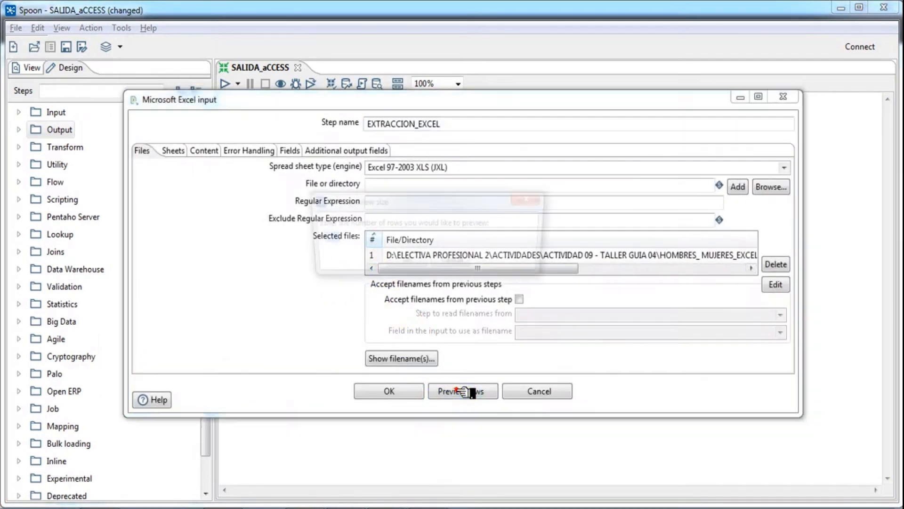
{"action": "left_click", "coordinate": [420, 264]}
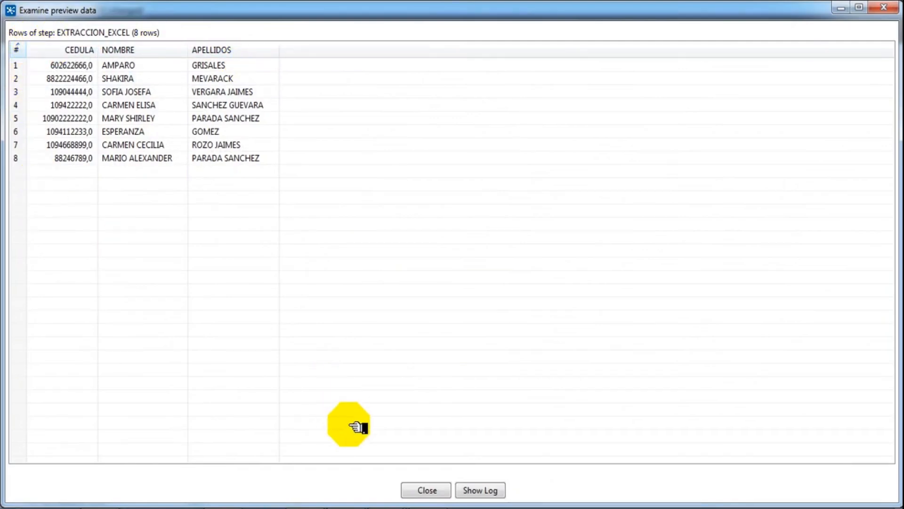
{"action": "left_click", "coordinate": [428, 490]}
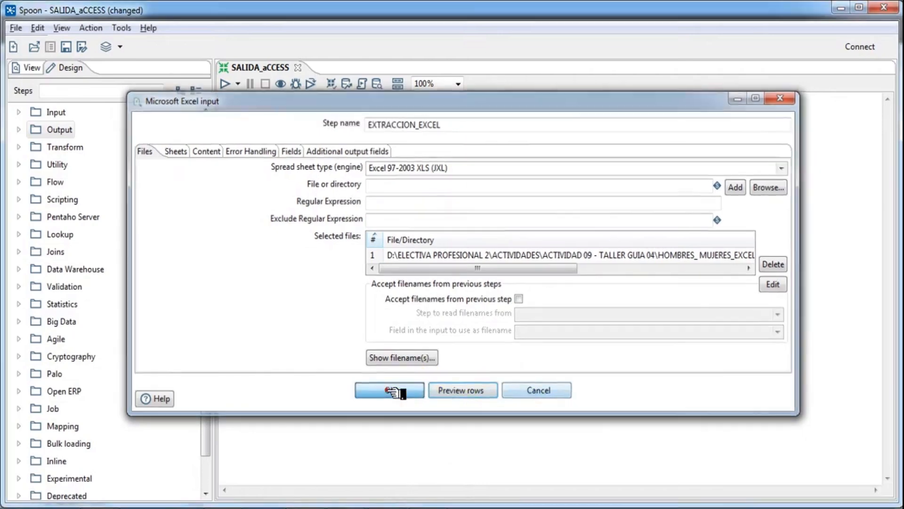
{"action": "left_click", "coordinate": [400, 391]}
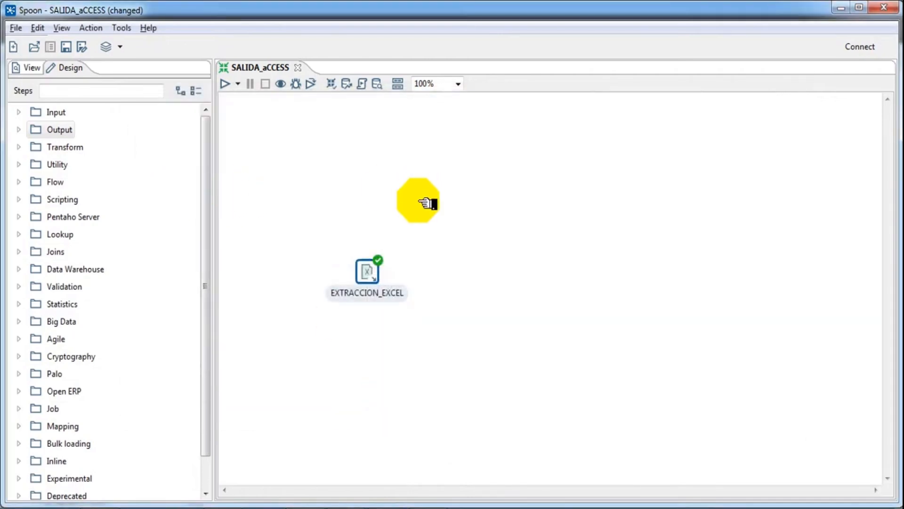
Step: Add a Table output step to the right of EXTRACCION_EXCEL
{"action": "left_click", "coordinate": [21, 130]}
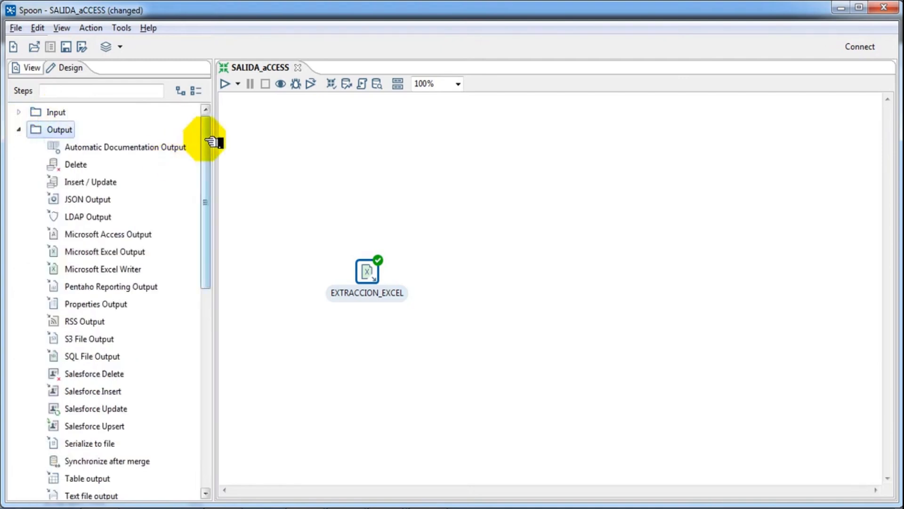
{"action": "left_click_drag", "start_coordinate": [208, 142], "coordinate": [211, 201]}
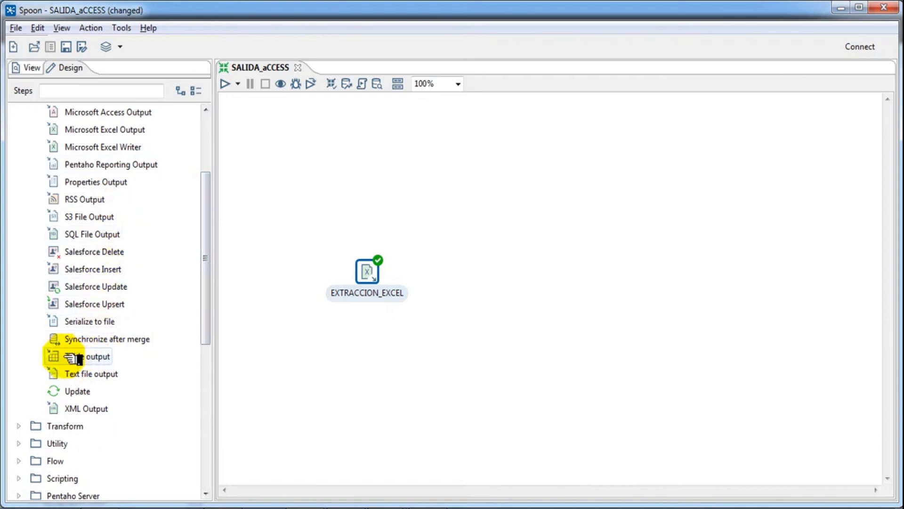
{"action": "left_click_drag", "start_coordinate": [58, 357], "coordinate": [504, 269]}
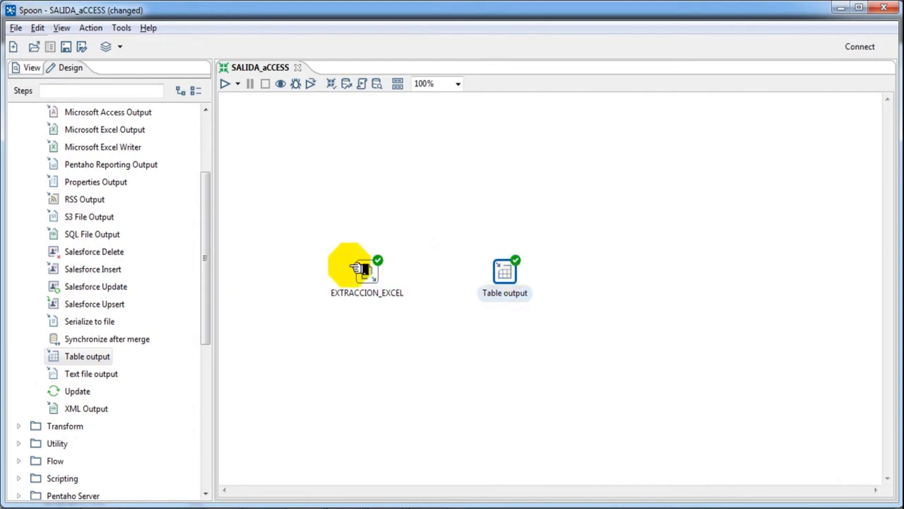
Step: Connect EXTRACCION_EXCEL to Table output with a hop and open Table output's settings
{"action": "left_click", "coordinate": [372, 270]}
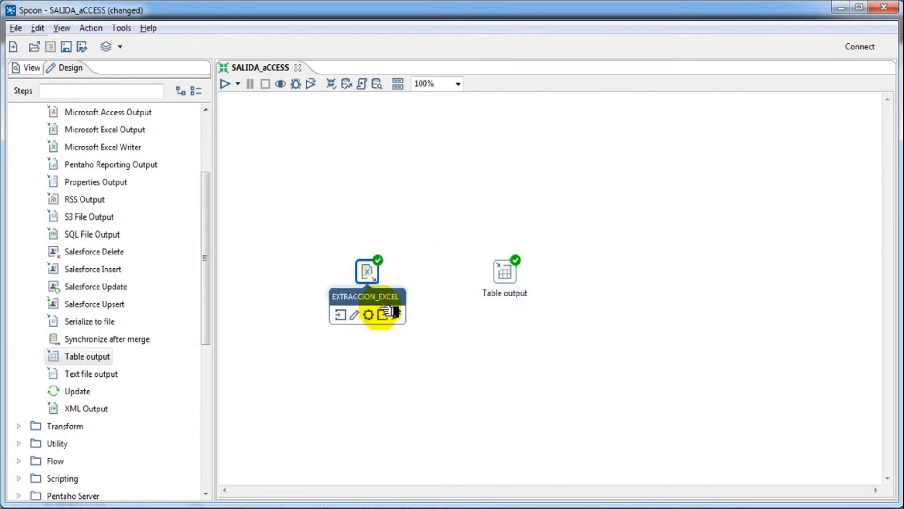
{"action": "left_click_drag", "start_coordinate": [387, 316], "coordinate": [508, 272]}
{"action": "left_click", "coordinate": [508, 272]}
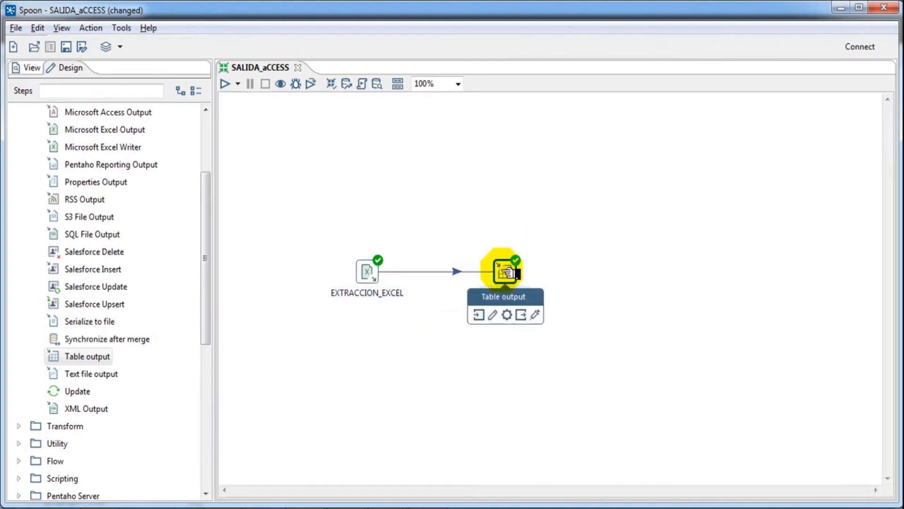
{"action": "left_click", "coordinate": [591, 202]}
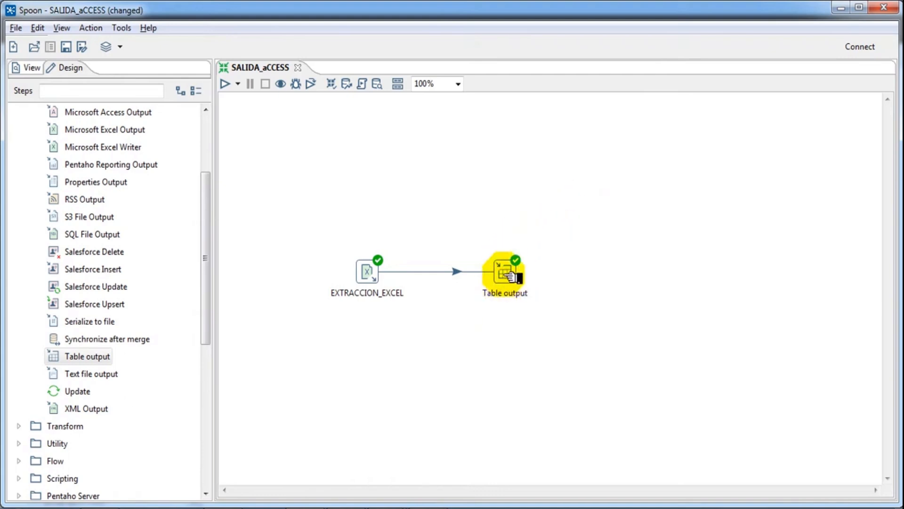
{"action": "left_click", "coordinate": [505, 272]}
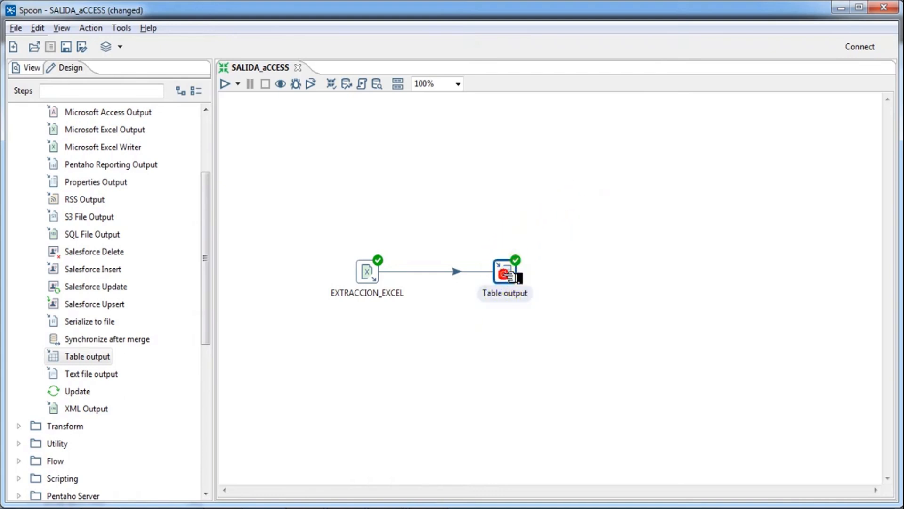
{"action": "left_click", "coordinate": [362, 270]}
{"action": "left_click", "coordinate": [505, 267]}
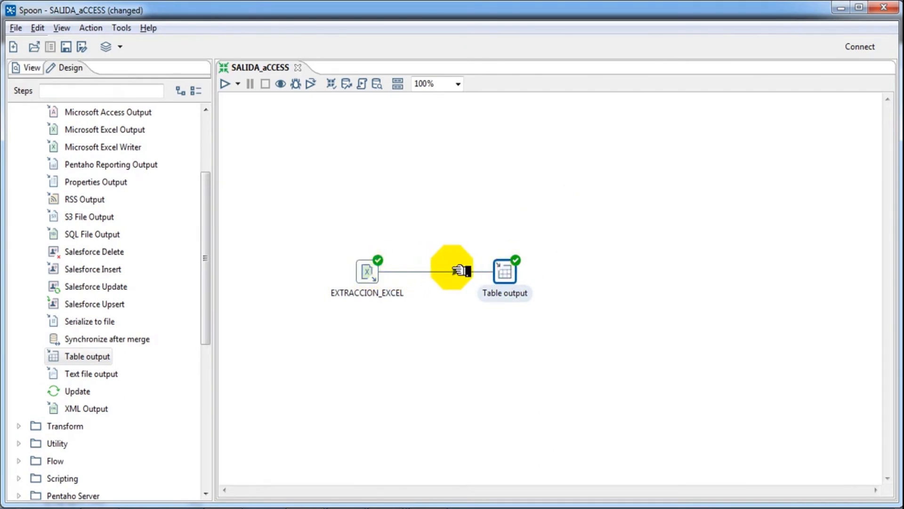
{"action": "left_click", "coordinate": [455, 271]}
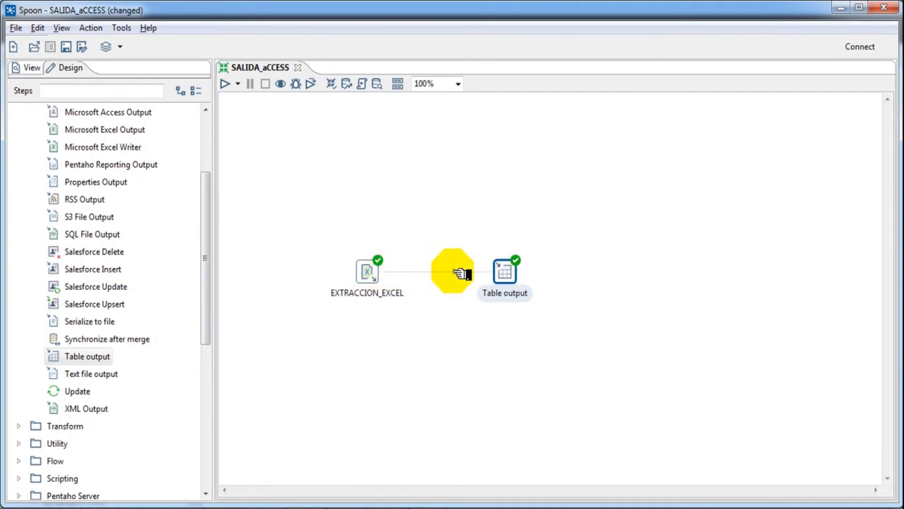
{"action": "double_click", "coordinate": [513, 271]}
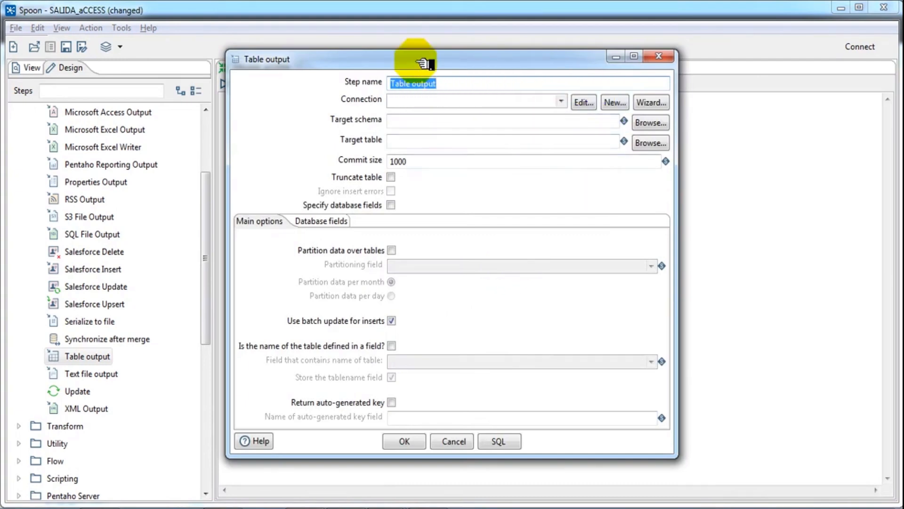
Step: Rename the Table output step to carga_tabla and start a new PostgreSQL connection named conexion_postgres
{"action": "left_click_drag", "start_coordinate": [424, 62], "coordinate": [431, 131]}
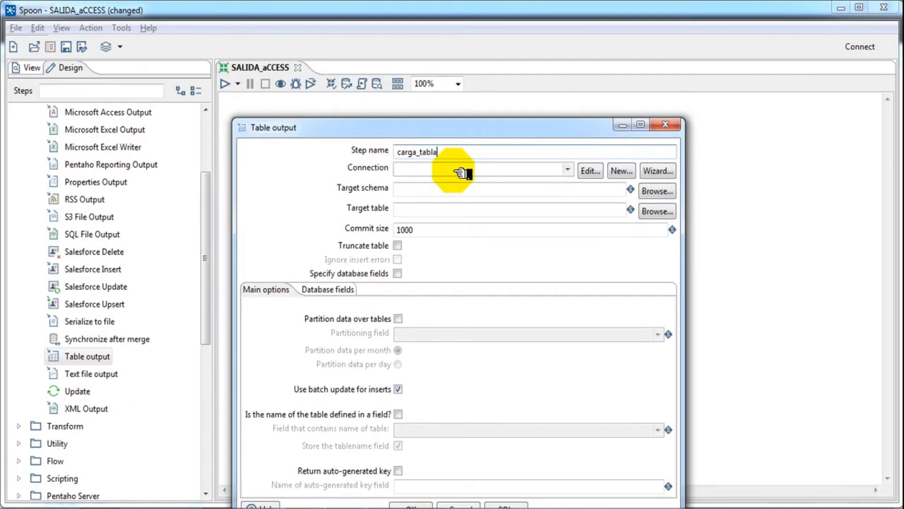
{"action": "type", "text": "carga_tabla"}
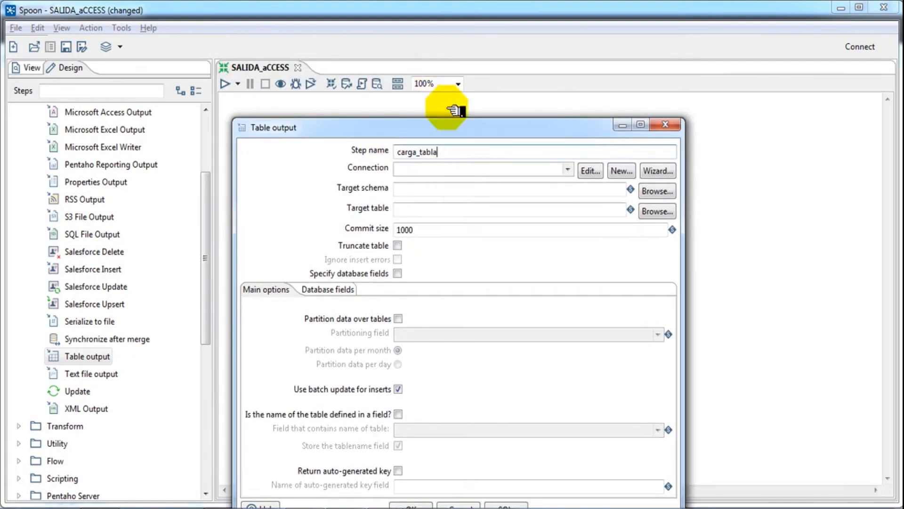
{"action": "left_click", "coordinate": [636, 171]}
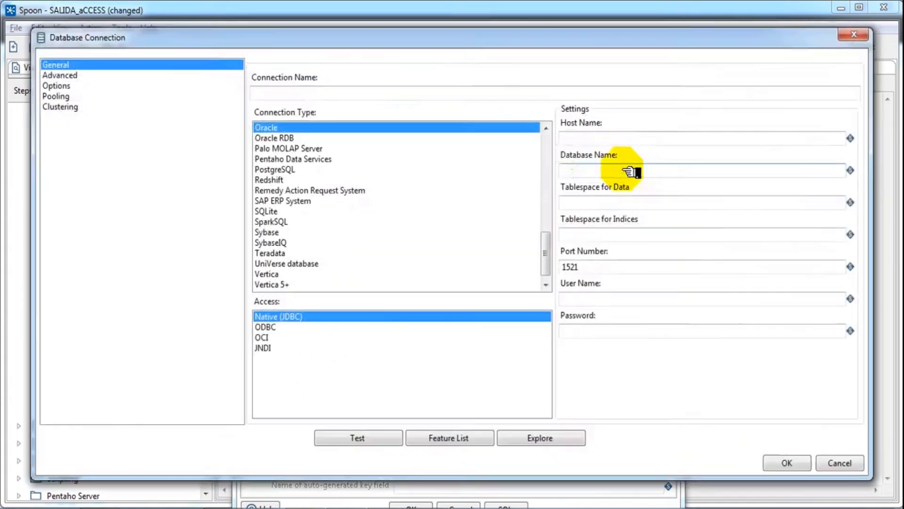
{"action": "left_click", "coordinate": [277, 93]}
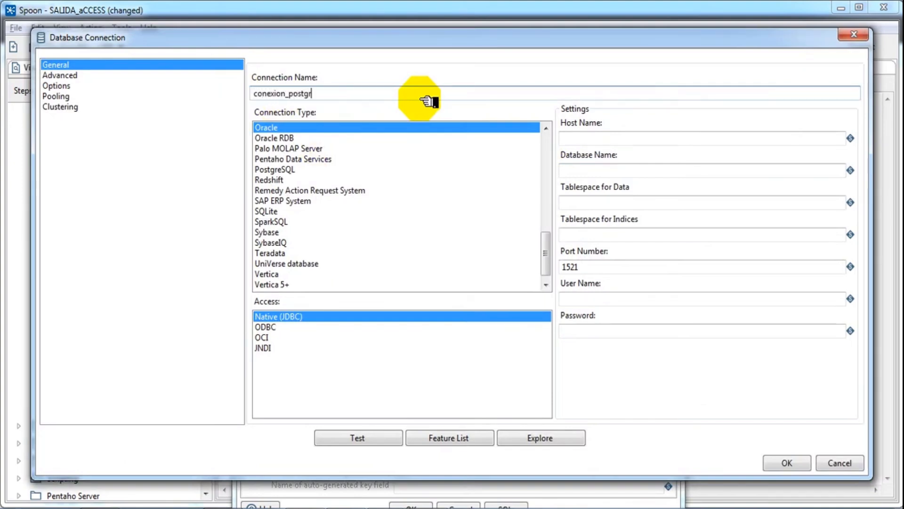
{"action": "left_click", "coordinate": [299, 159]}
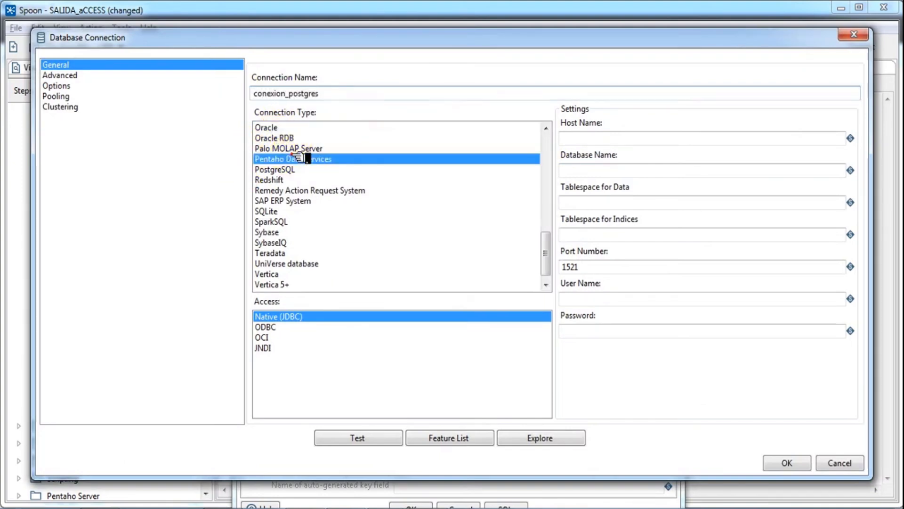
{"action": "left_click", "coordinate": [306, 169]}
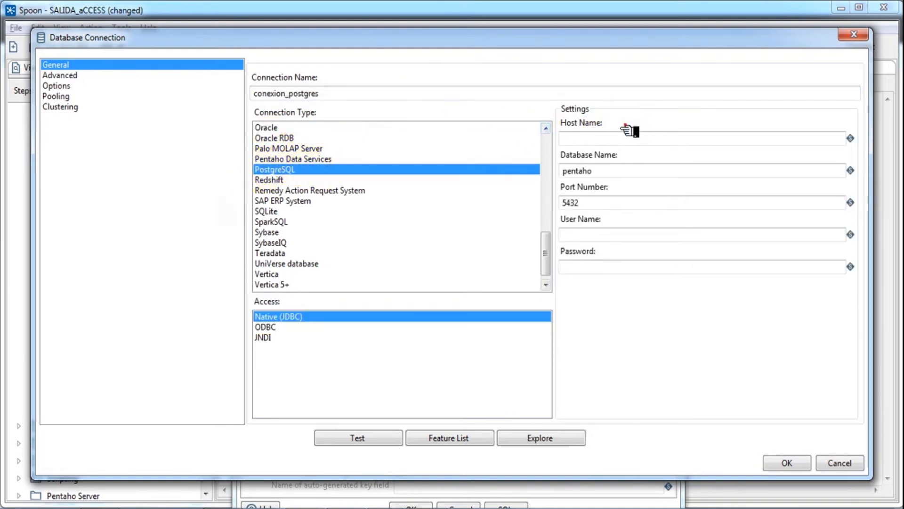
Step: Fill in host localhost, database prueba1, port 5432, user postgres and the account password
{"action": "left_click", "coordinate": [612, 138]}
{"action": "left_click", "coordinate": [651, 170]}
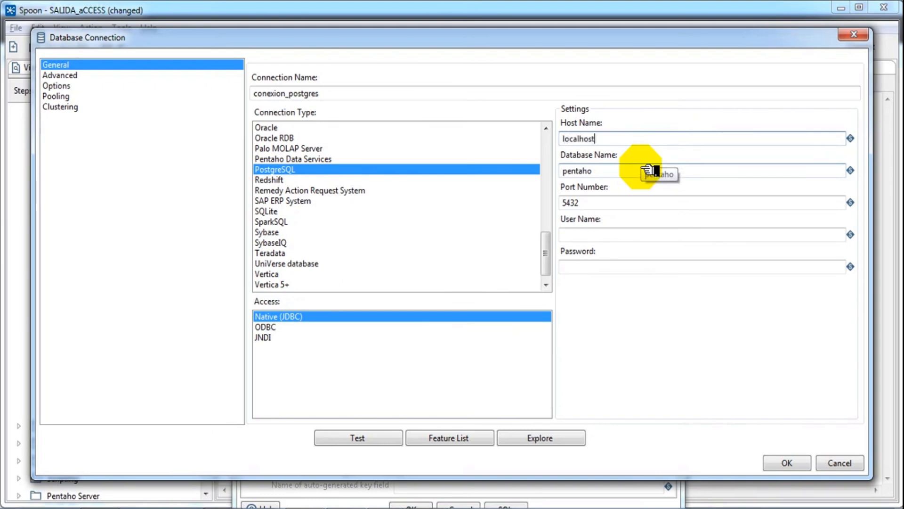
{"action": "left_click", "coordinate": [596, 171]}
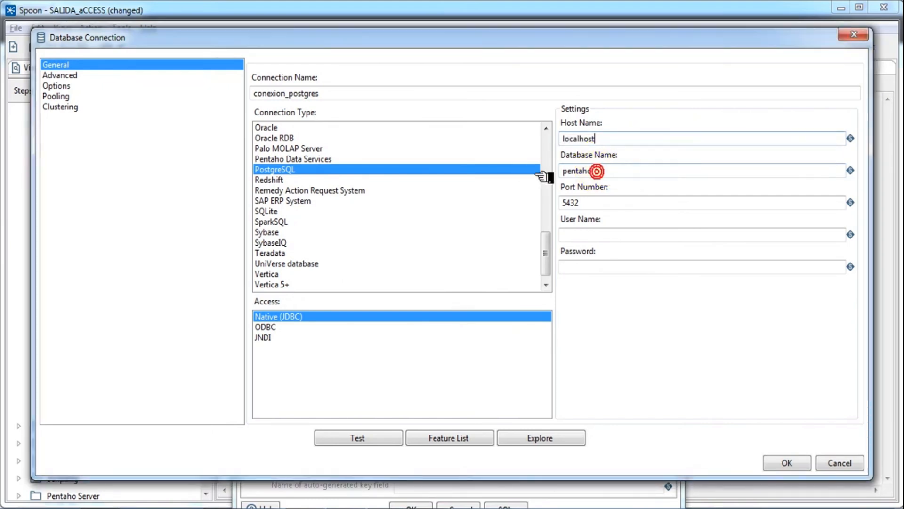
{"action": "double_click", "coordinate": [613, 172]}
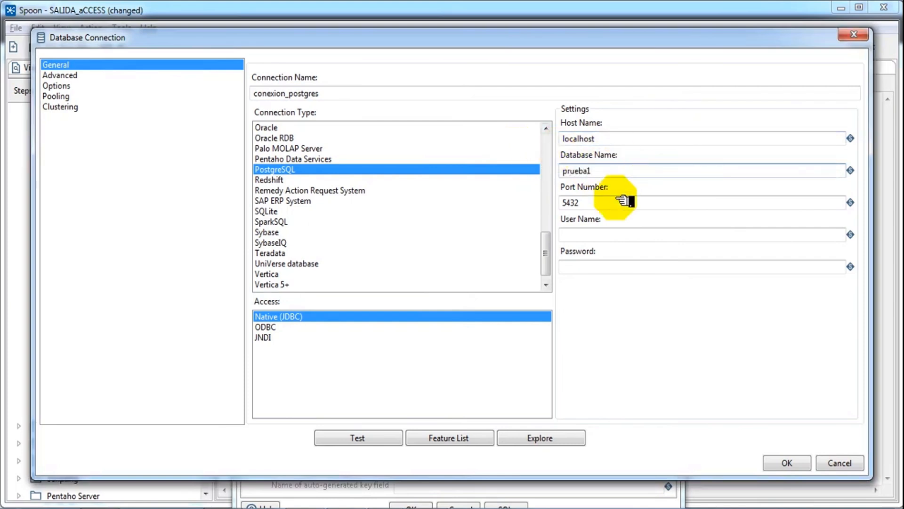
{"action": "double_click", "coordinate": [598, 202]}
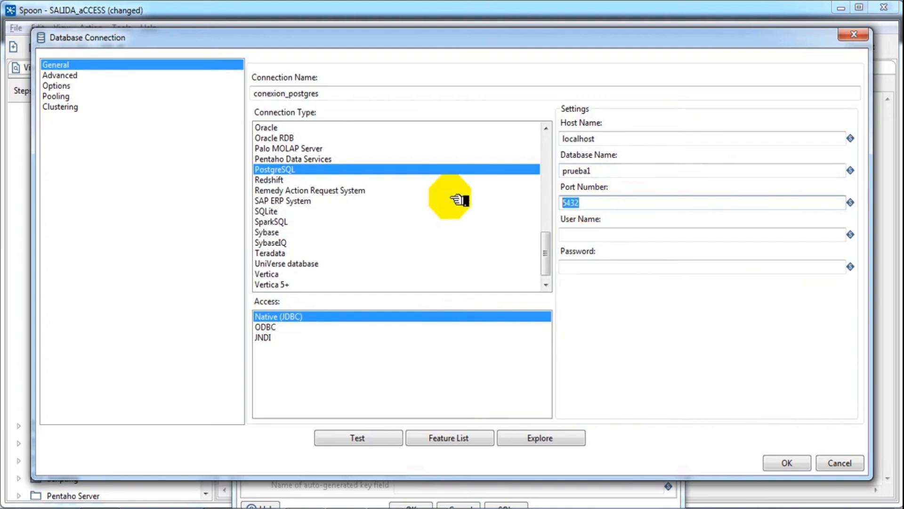
{"action": "left_click", "coordinate": [592, 234]}
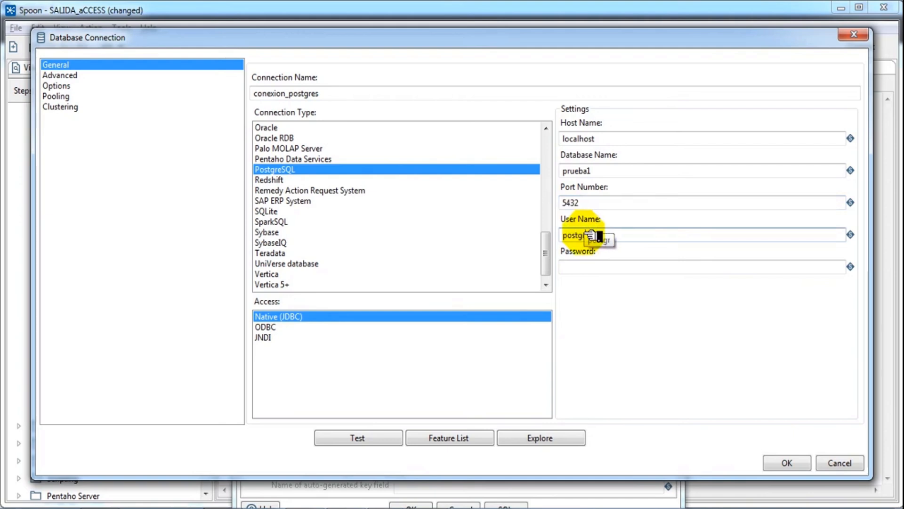
{"action": "left_click", "coordinate": [588, 266]}
{"action": "type", "text": "p"}
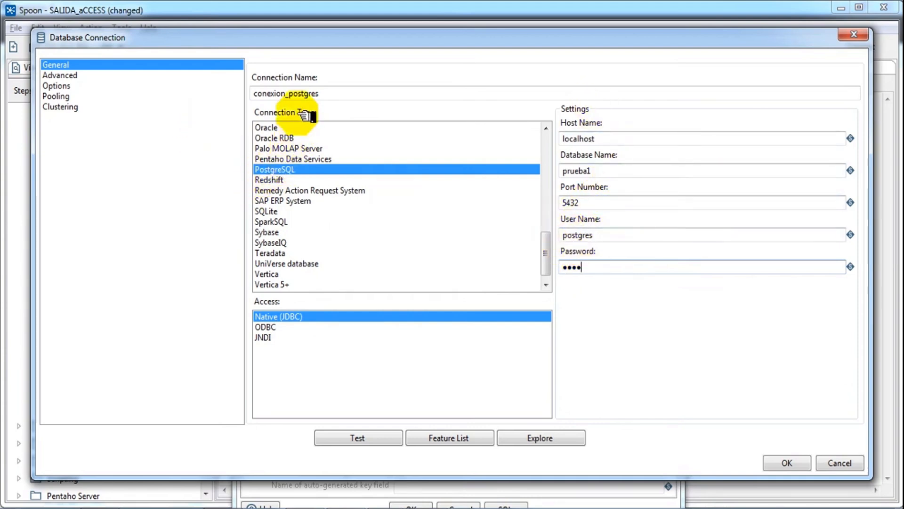
{"action": "left_click", "coordinate": [290, 96]}
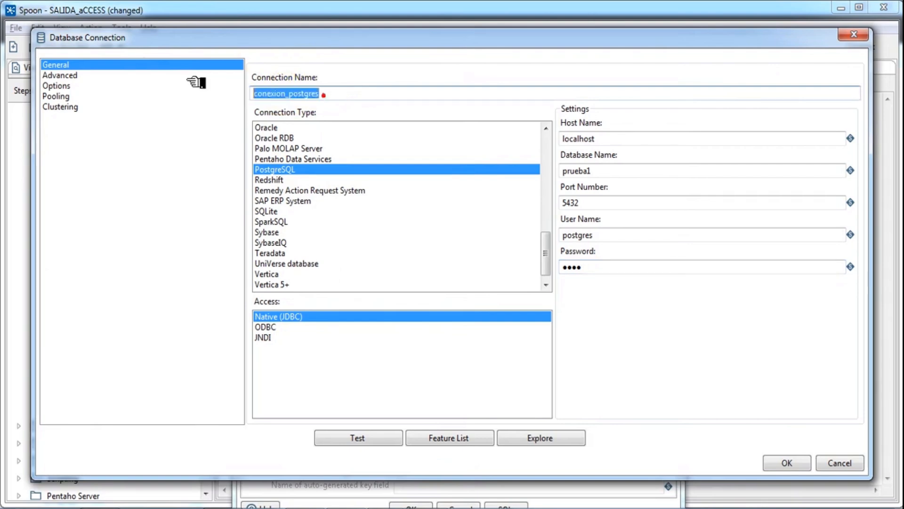
Step: Test conexion_postgres successfully and save it as the carga_tabla step's connection
{"action": "left_click", "coordinate": [343, 438]}
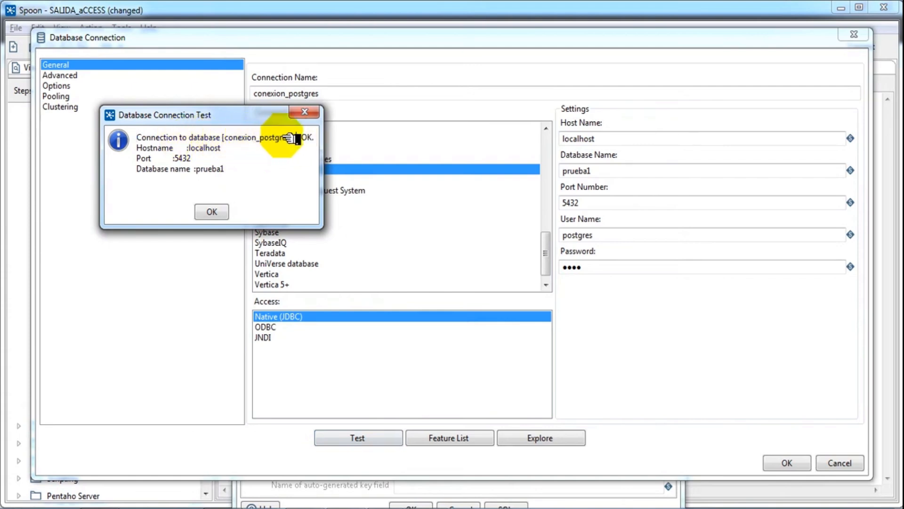
{"action": "left_click_drag", "start_coordinate": [291, 137], "coordinate": [301, 138]}
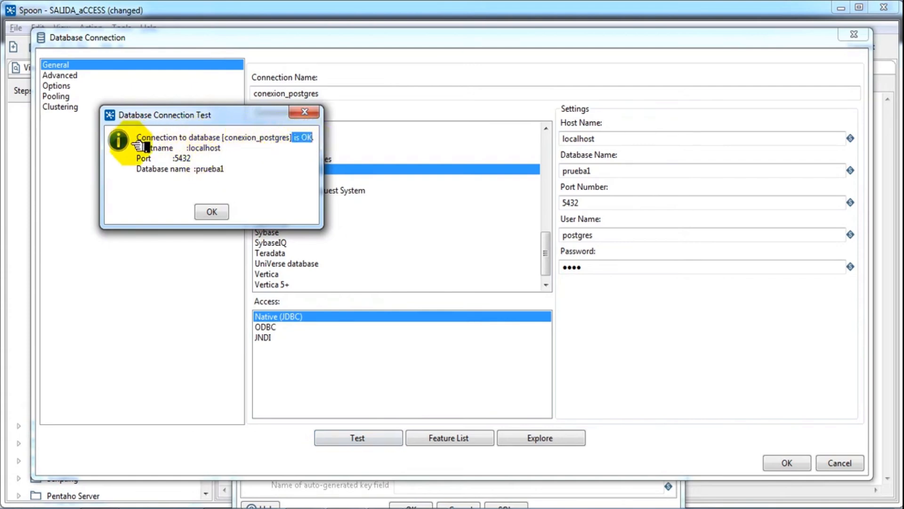
{"action": "left_click", "coordinate": [148, 148]}
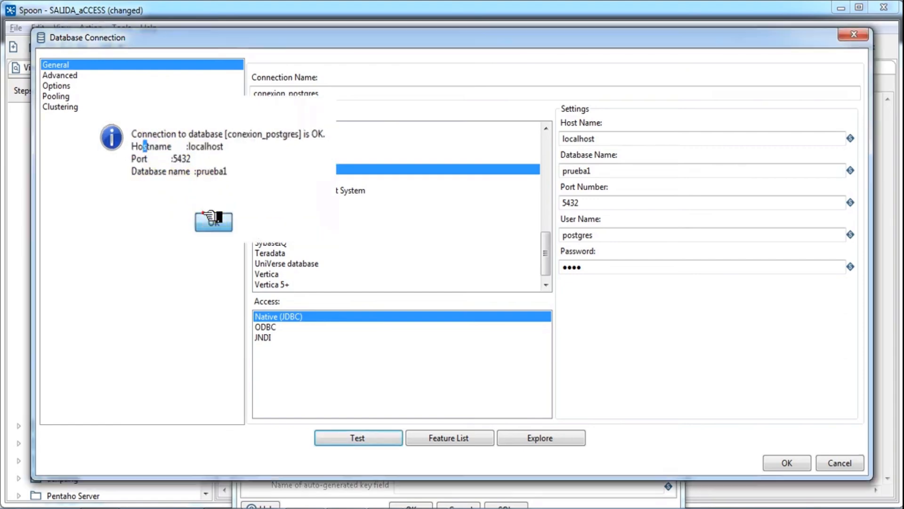
{"action": "left_click", "coordinate": [209, 212]}
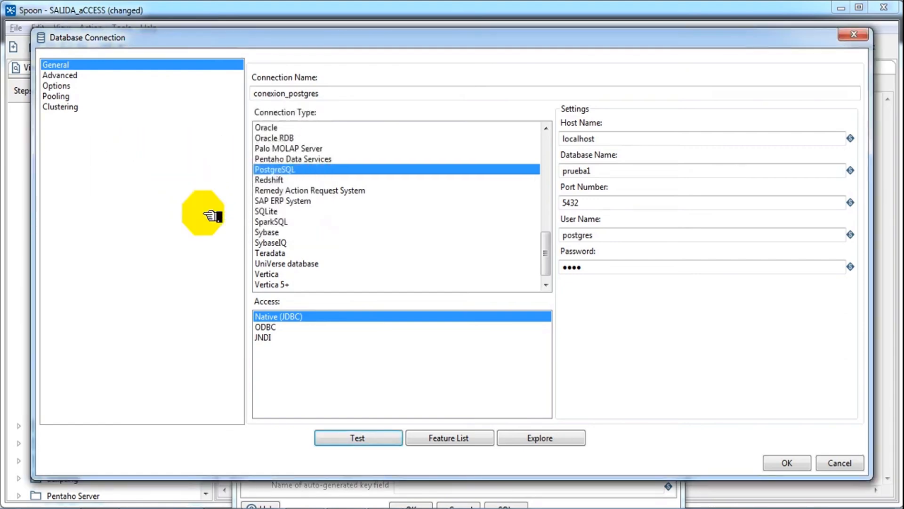
{"action": "left_click", "coordinate": [785, 463]}
{"action": "left_click_drag", "start_coordinate": [466, 111], "coordinate": [486, 75]}
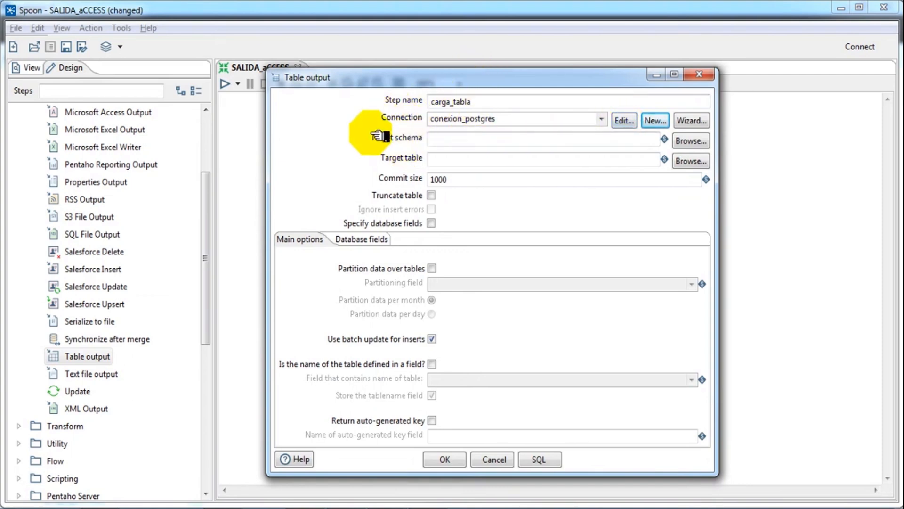
Step: Set the target schema to public, closing the Database Explorer without choosing a table
{"action": "left_click", "coordinate": [691, 140]}
{"action": "left_click", "coordinate": [387, 271]}
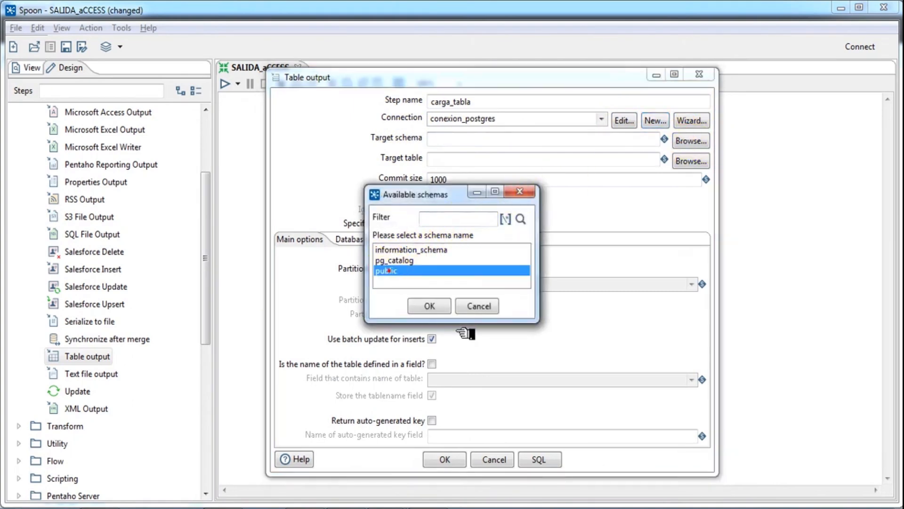
{"action": "left_click", "coordinate": [429, 306]}
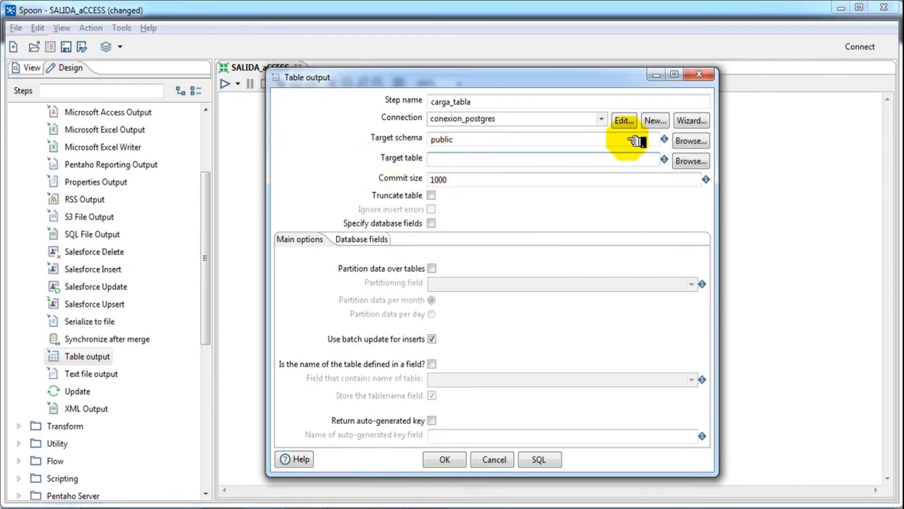
{"action": "left_click", "coordinate": [690, 161]}
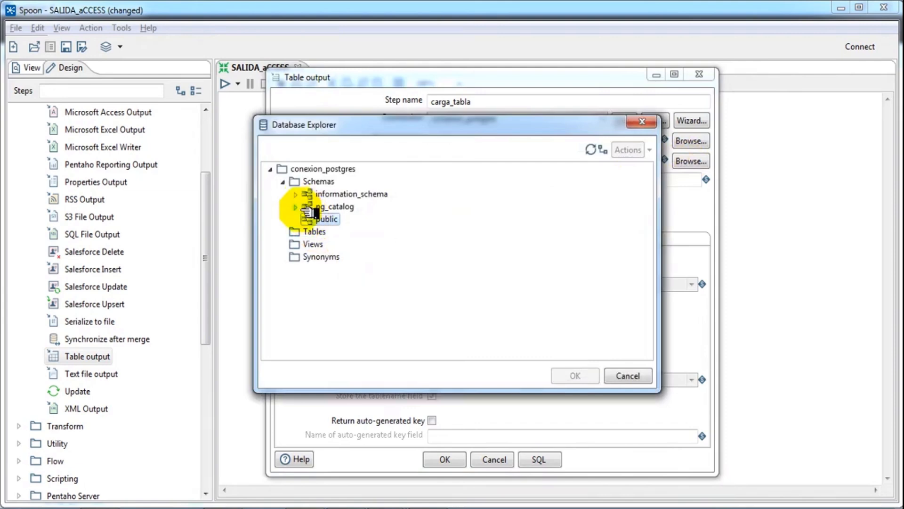
{"action": "left_click", "coordinate": [303, 232]}
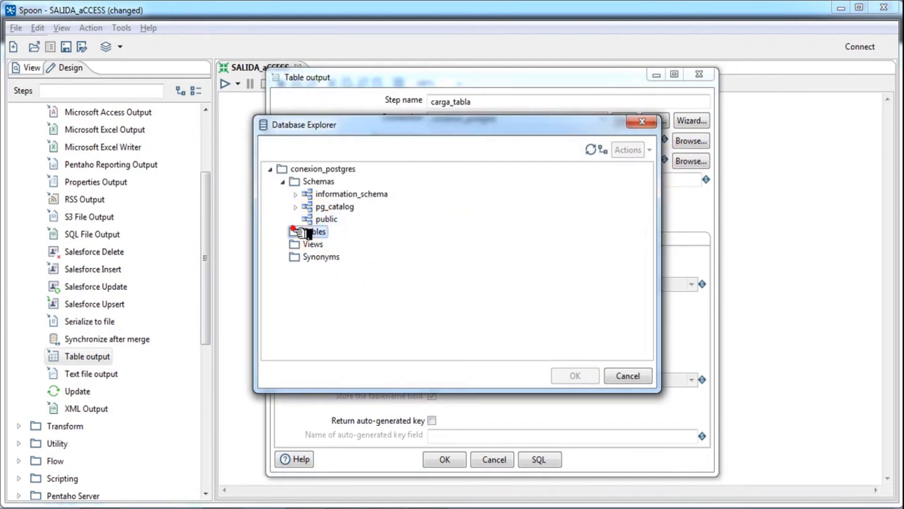
{"action": "left_click", "coordinate": [284, 181]}
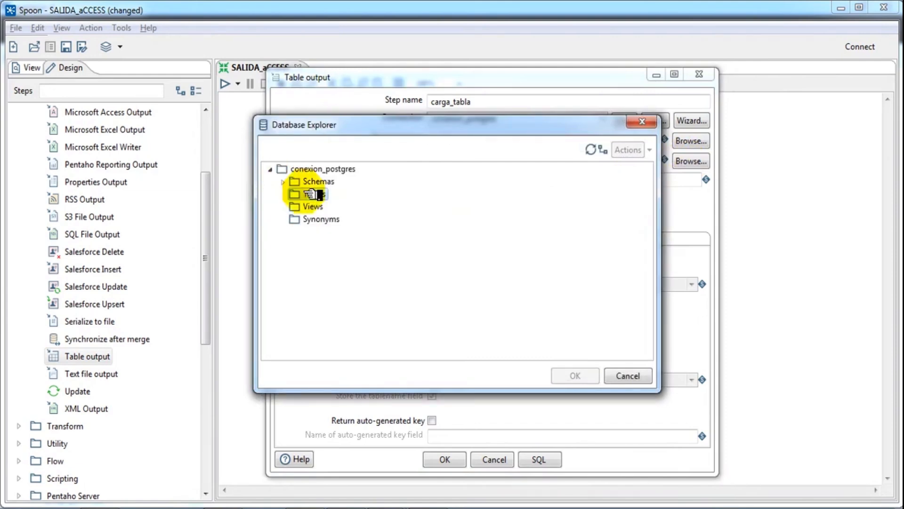
{"action": "left_click", "coordinate": [284, 182]}
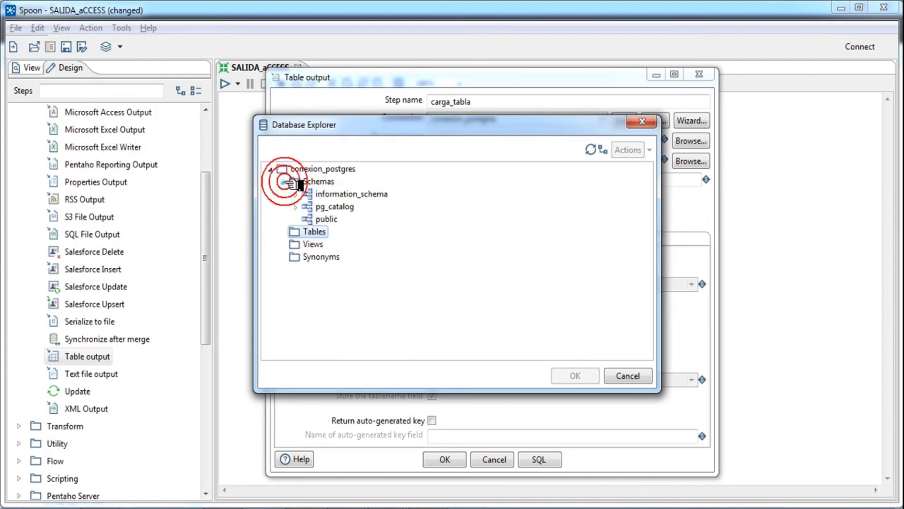
{"action": "left_click", "coordinate": [284, 182]}
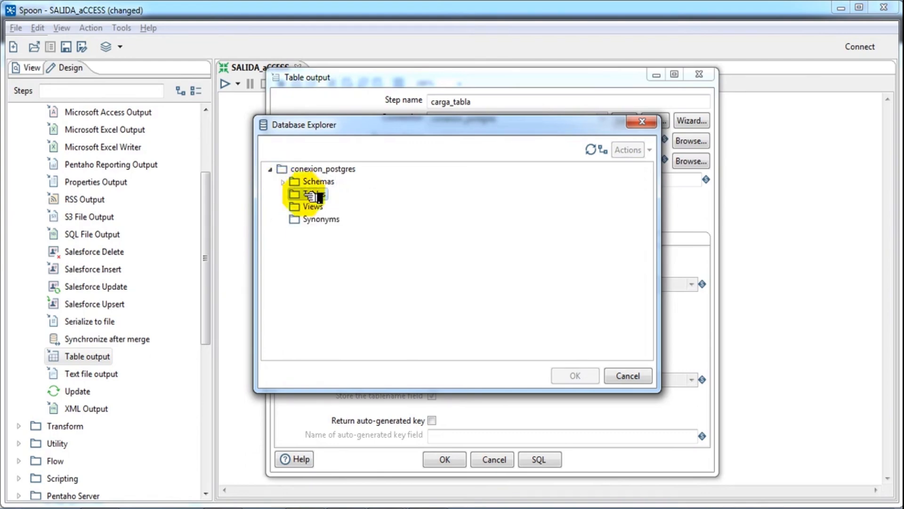
{"action": "left_click", "coordinate": [617, 376]}
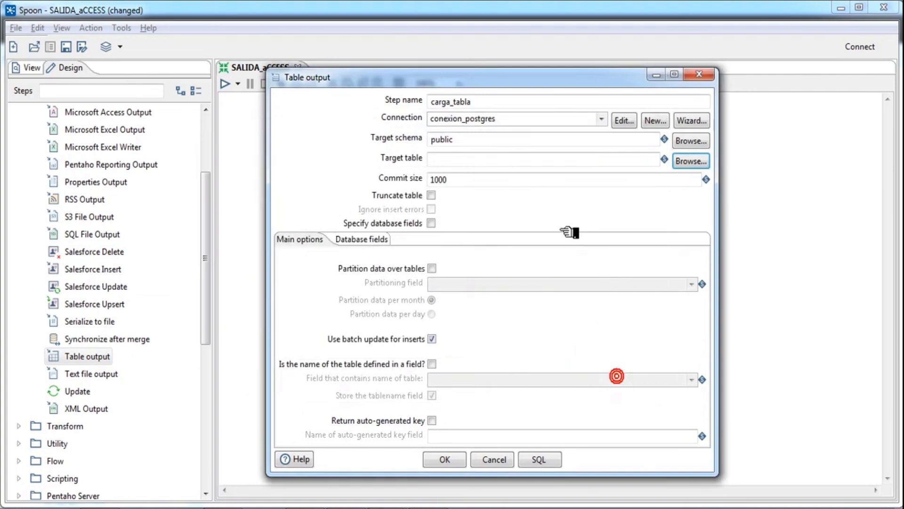
Step: Enter personas as the target table and confirm the carga_tabla settings
{"action": "left_click", "coordinate": [473, 161]}
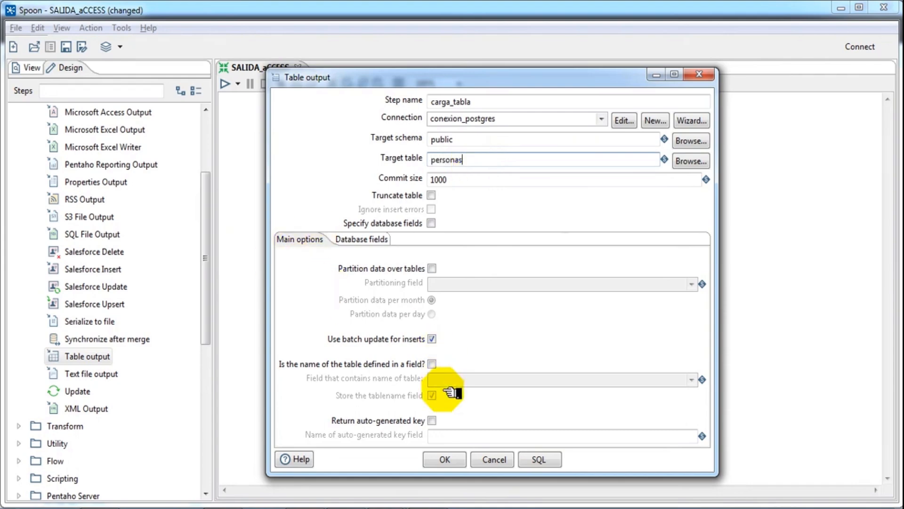
{"action": "left_click", "coordinate": [443, 459]}
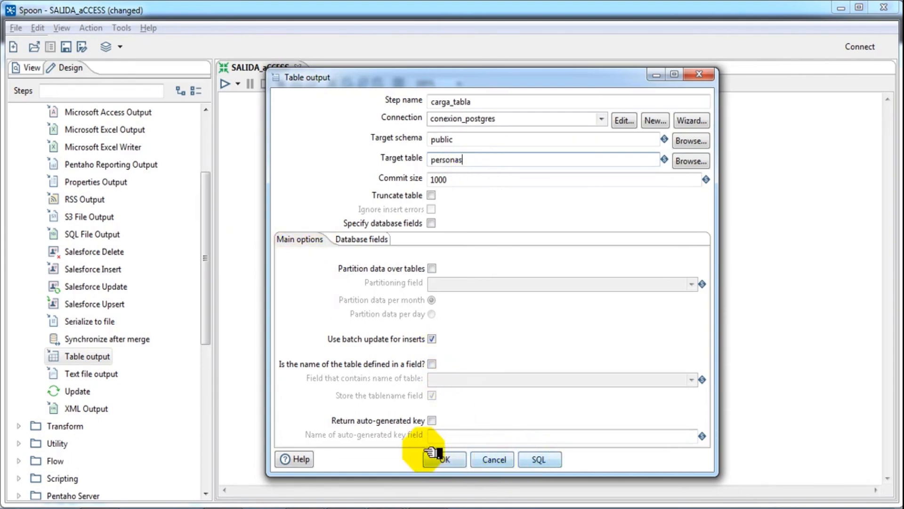
{"action": "left_click", "coordinate": [436, 457]}
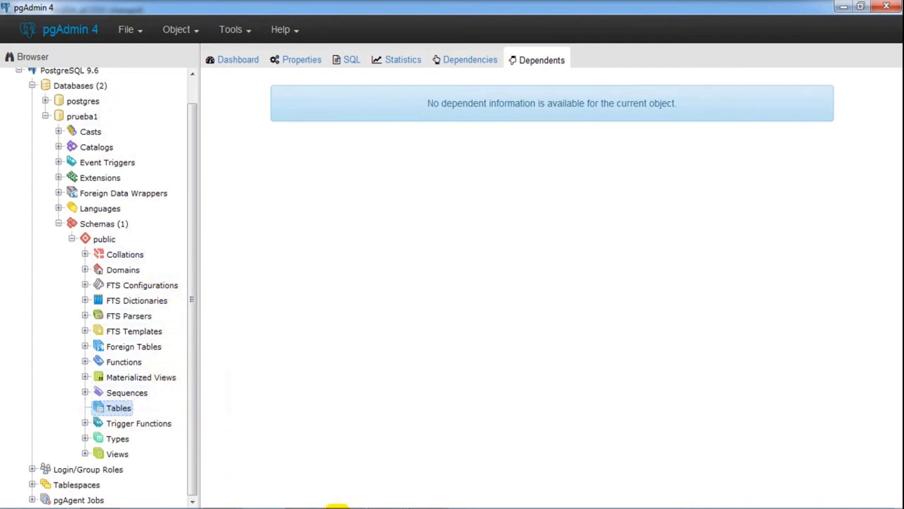
Step: Execute the generated CREATE TABLE public.personas SQL with CEDULA, NOMBRE and APELLIDOS columns
{"action": "left_click", "coordinate": [302, 507]}
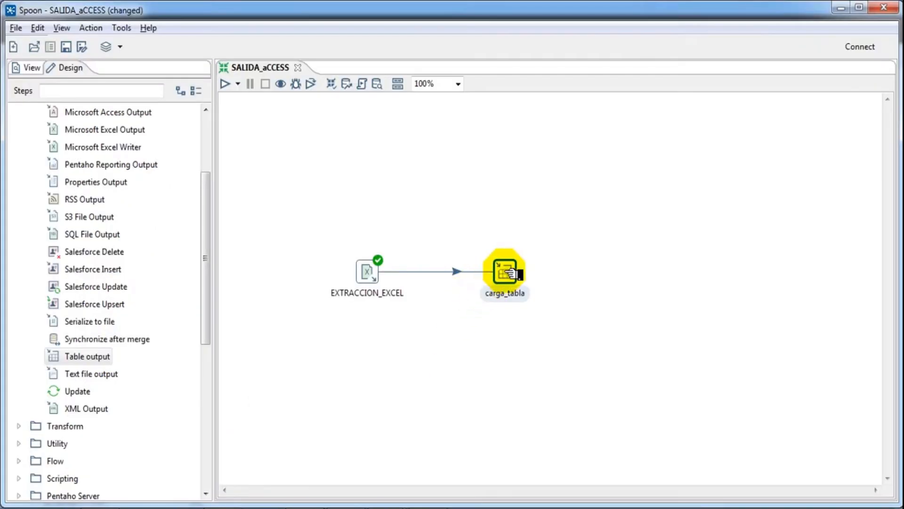
{"action": "double_click", "coordinate": [508, 271]}
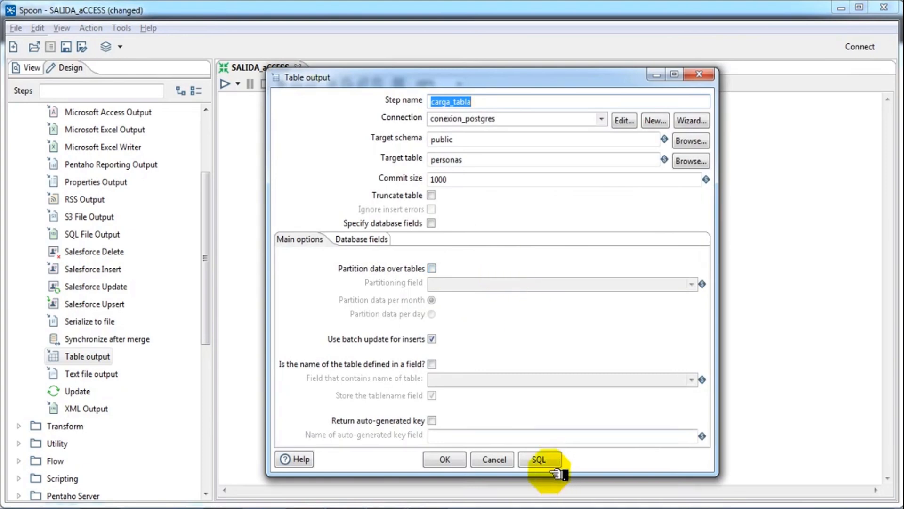
{"action": "left_click", "coordinate": [539, 459]}
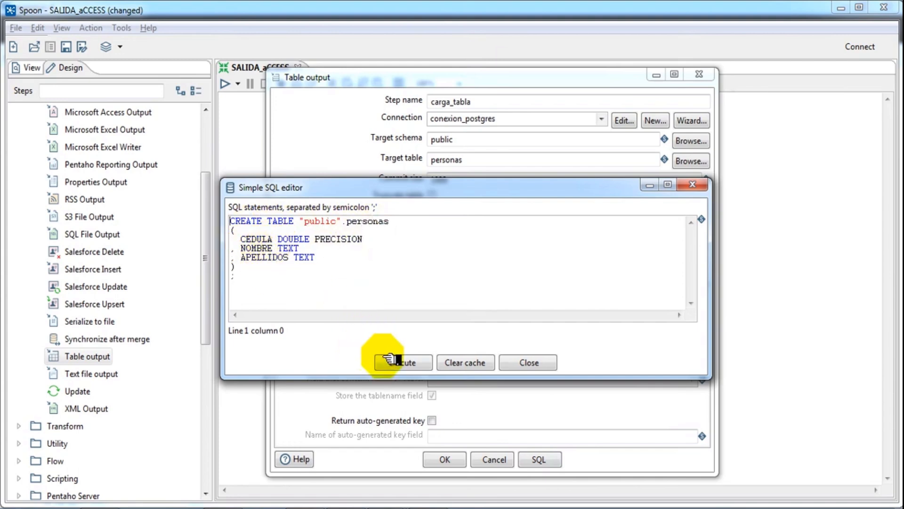
{"action": "left_click", "coordinate": [403, 363]}
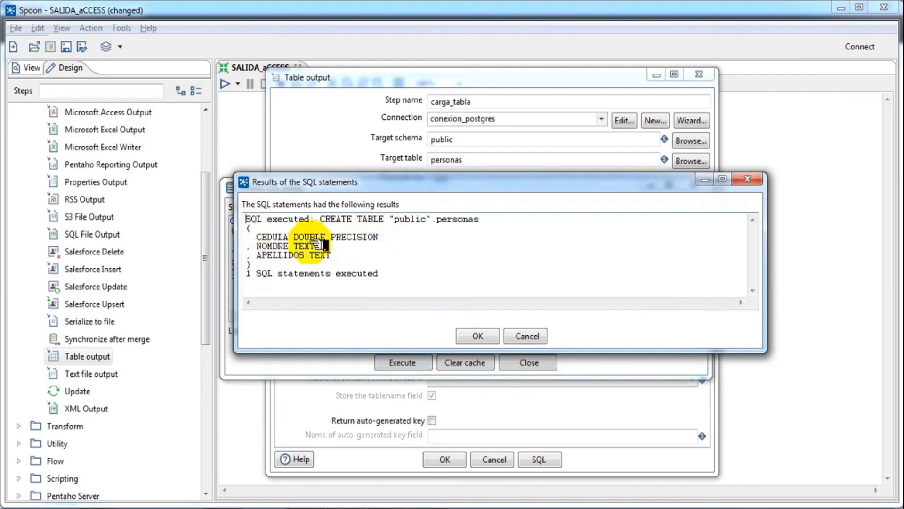
{"action": "left_click_drag", "start_coordinate": [251, 274], "coordinate": [372, 283]}
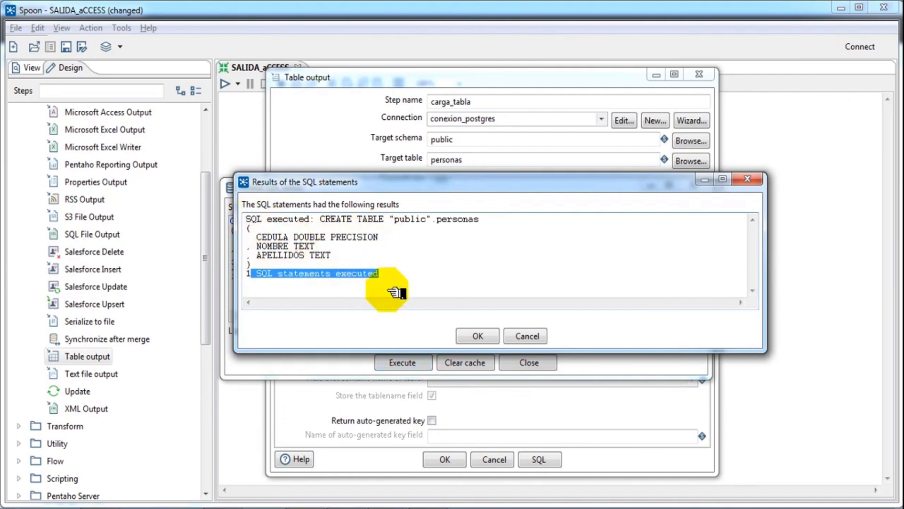
{"action": "left_click", "coordinate": [477, 336]}
{"action": "left_click", "coordinate": [524, 358]}
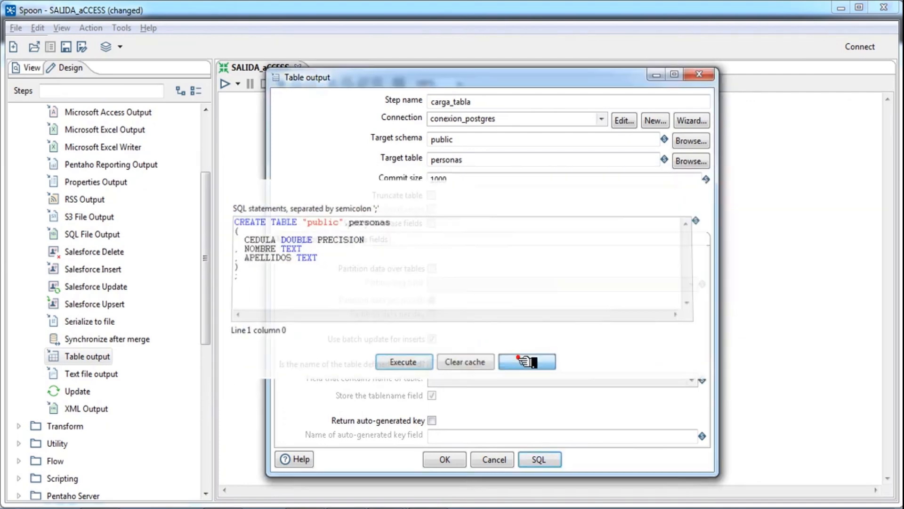
{"action": "left_click", "coordinate": [446, 457]}
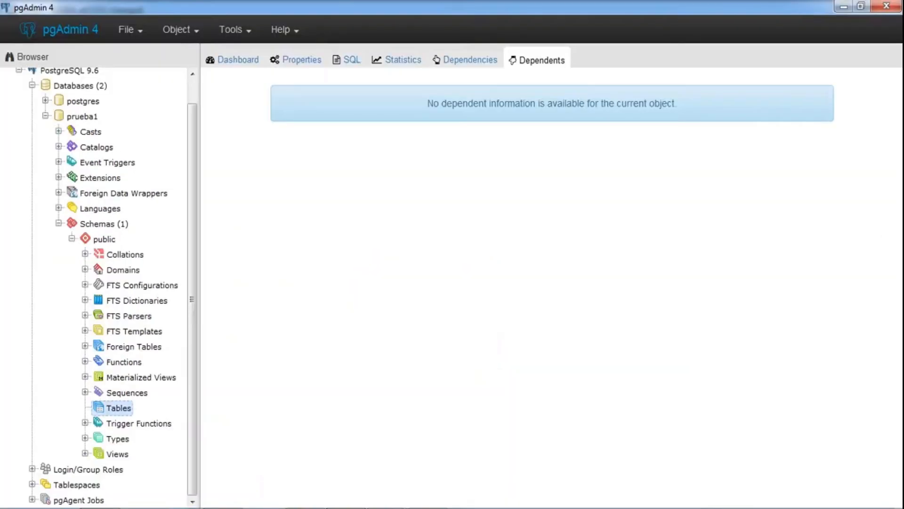
Step: Refresh the Tables group of the prueba1 database in pgAdmin 4
{"action": "left_click", "coordinate": [122, 414]}
{"action": "right_click", "coordinate": [128, 413]}
{"action": "left_click", "coordinate": [164, 445]}
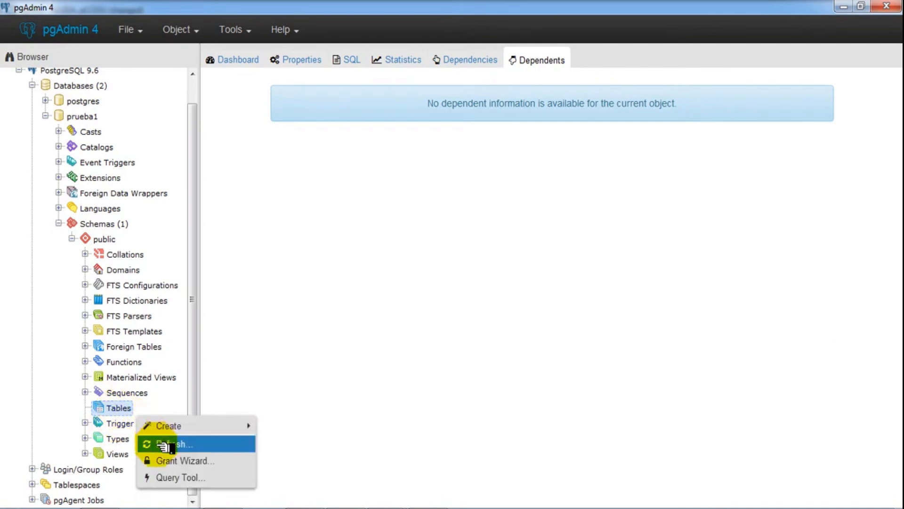
Step: View all rows of the new personas table, which is still empty
{"action": "left_click", "coordinate": [85, 408]}
{"action": "left_click", "coordinate": [139, 425]}
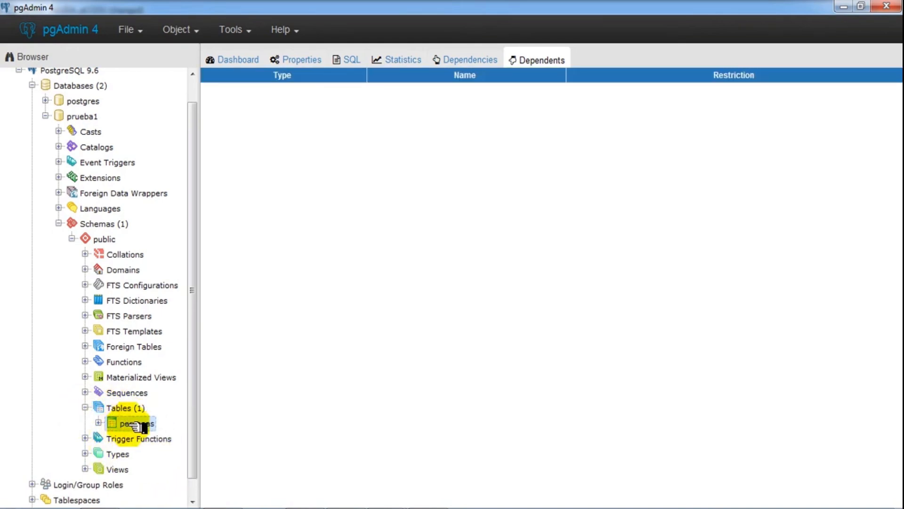
{"action": "right_click", "coordinate": [139, 426]}
{"action": "mouse_move", "coordinate": [196, 388]}
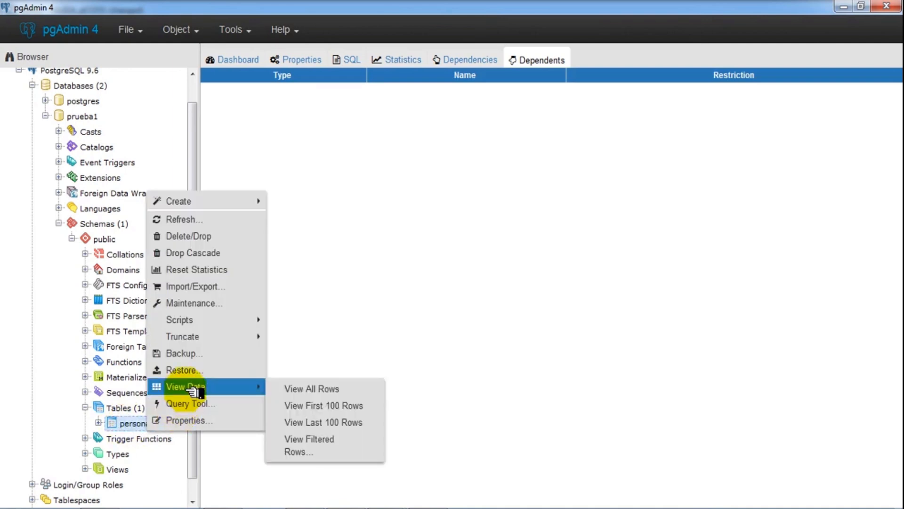
{"action": "left_click", "coordinate": [334, 387]}
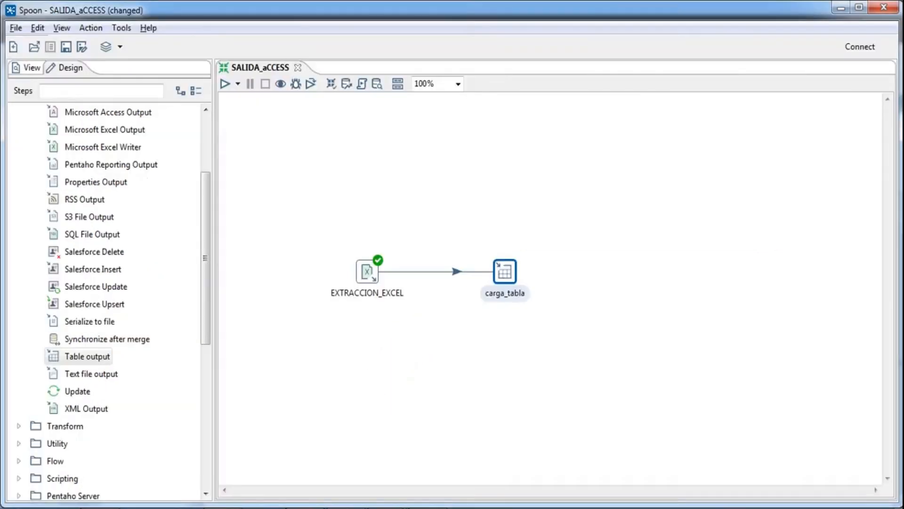
Step: Run the SALIDA_aCCESS transformation on the local machine
{"action": "double_click", "coordinate": [505, 271]}
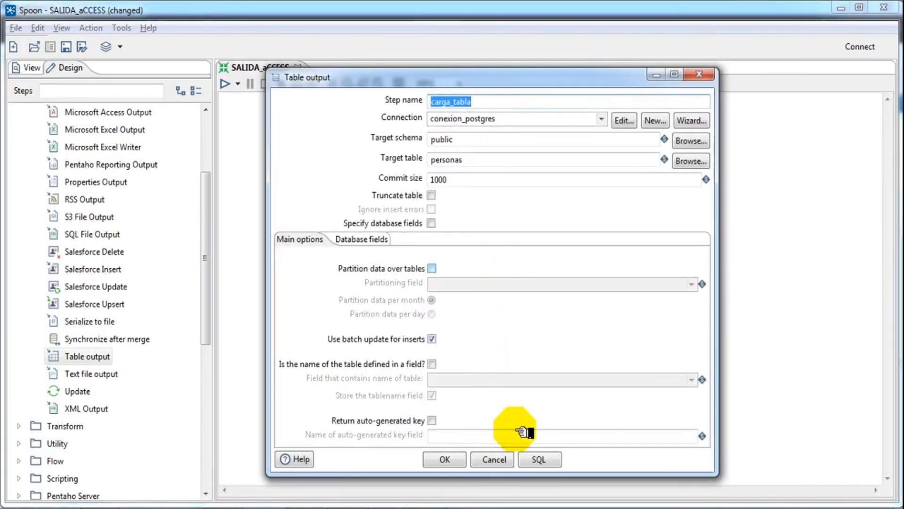
{"action": "left_click", "coordinate": [494, 447]}
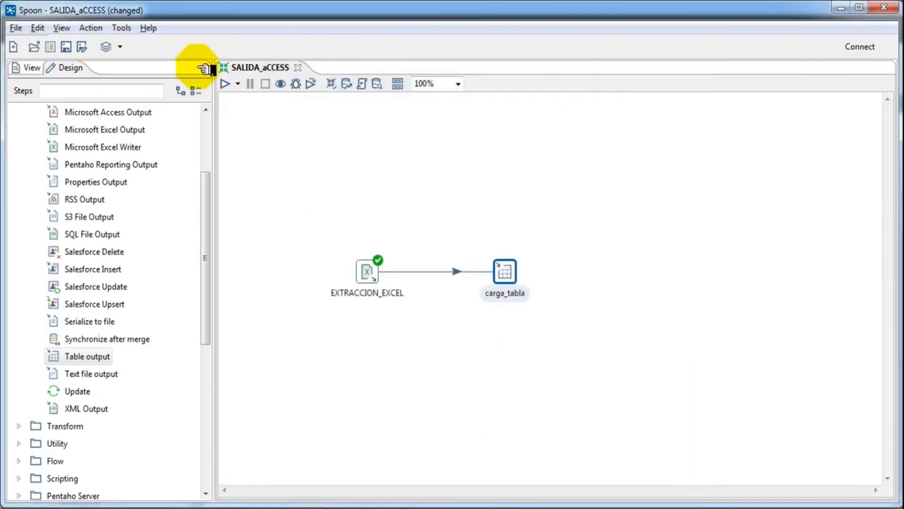
{"action": "left_click", "coordinate": [229, 84]}
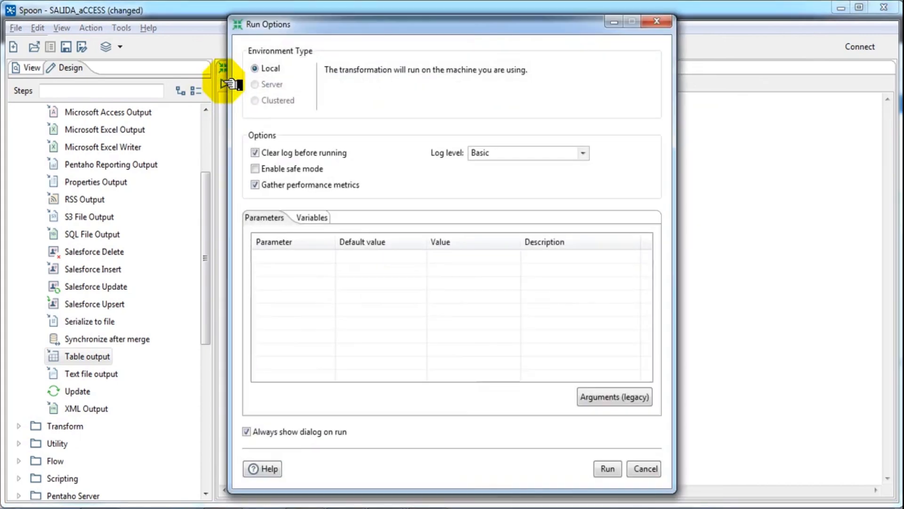
{"action": "left_click", "coordinate": [607, 469]}
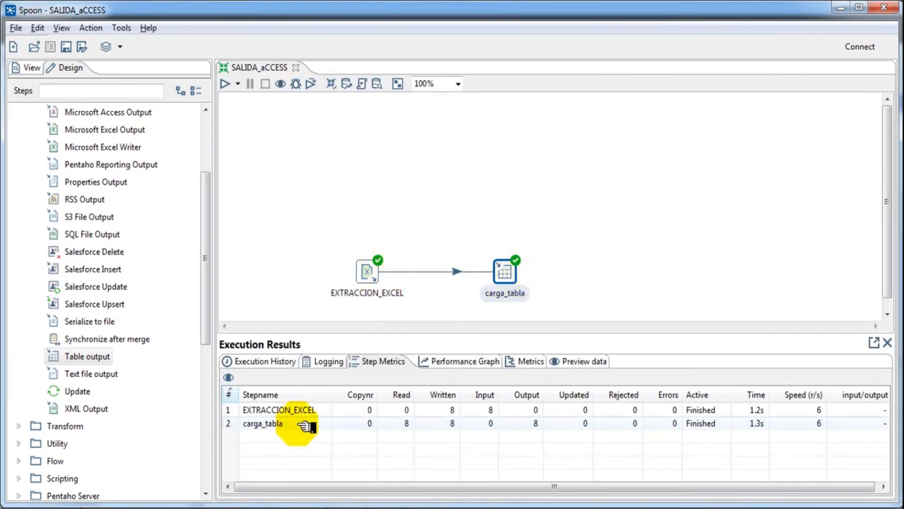
Step: Review step metrics, the timing chart and preview rows sorted by CEDULA, NOMBRE and APELLIDOS
{"action": "left_click", "coordinate": [297, 409]}
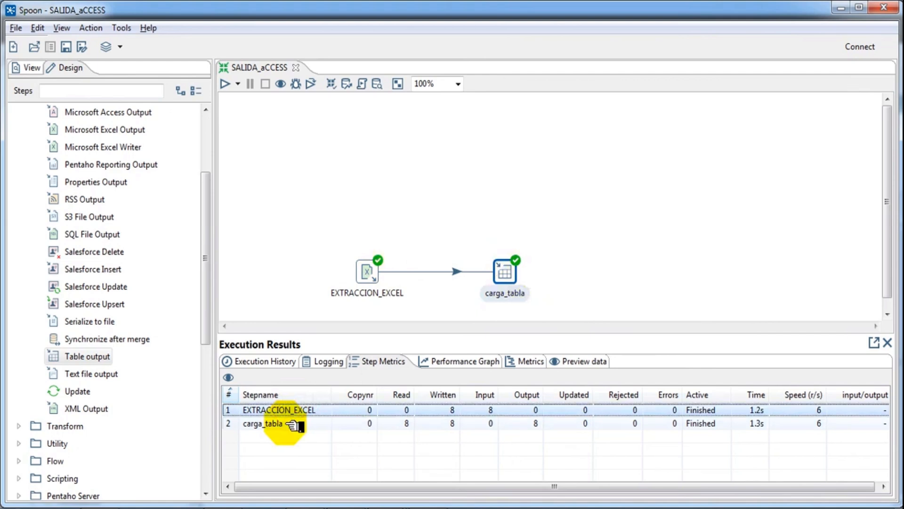
{"action": "left_click", "coordinate": [293, 424]}
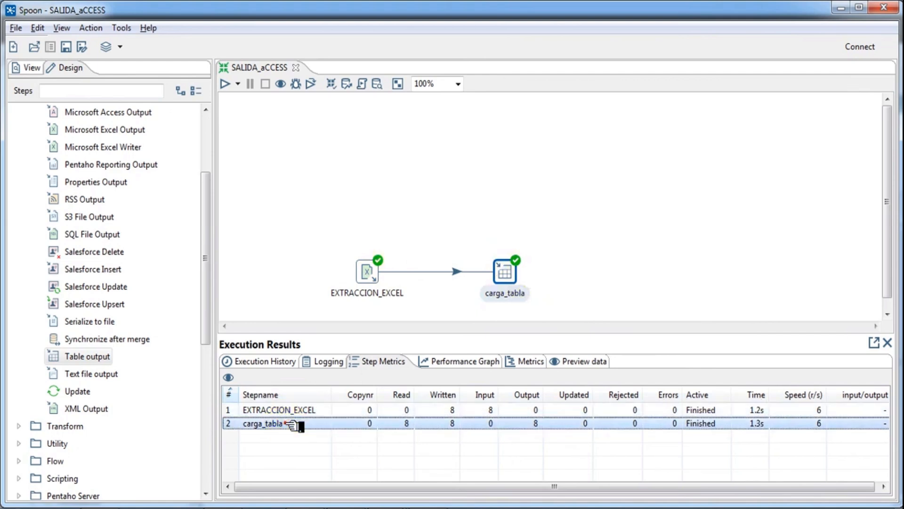
{"action": "left_click", "coordinate": [524, 362]}
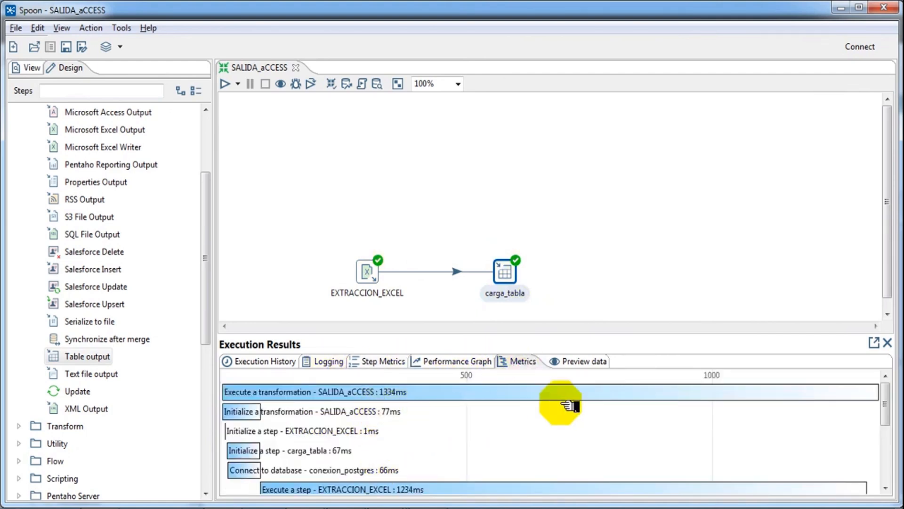
{"action": "left_click", "coordinate": [573, 362]}
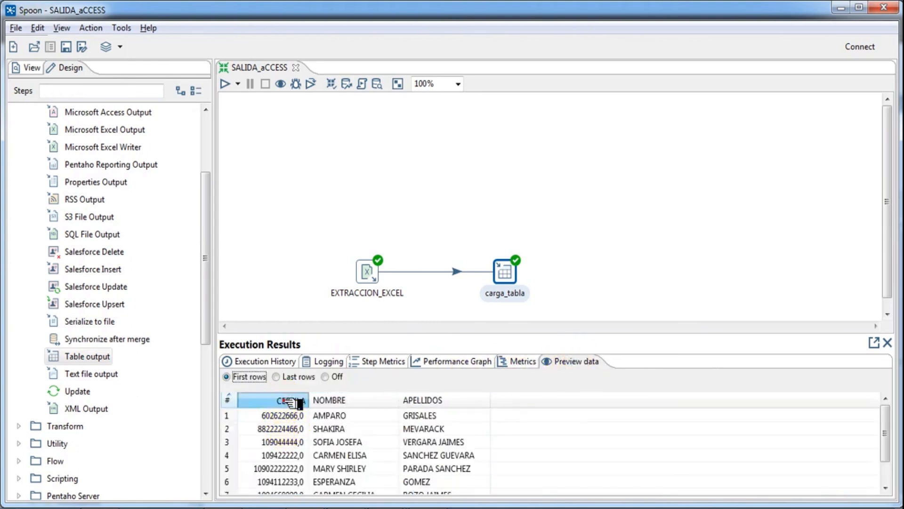
{"action": "left_click", "coordinate": [292, 400]}
{"action": "left_click", "coordinate": [367, 400]}
{"action": "left_click", "coordinate": [443, 400]}
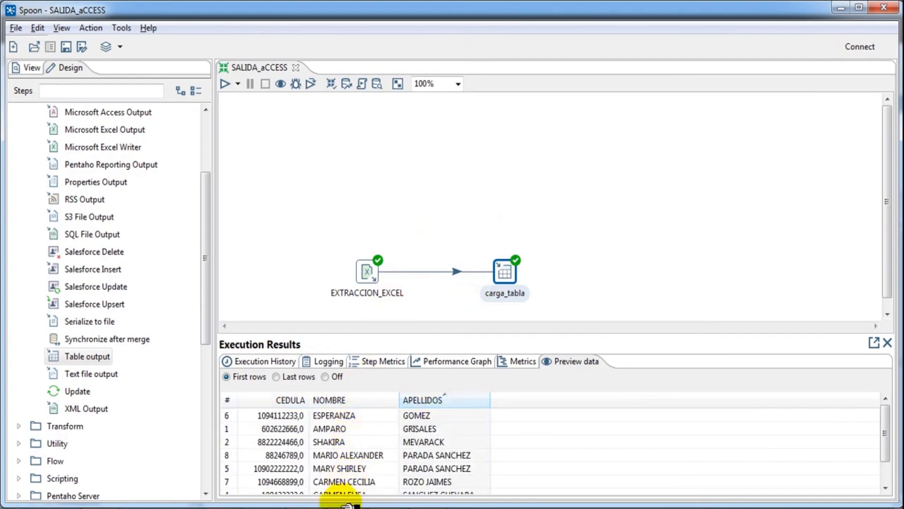
{"action": "left_click", "coordinate": [342, 506]}
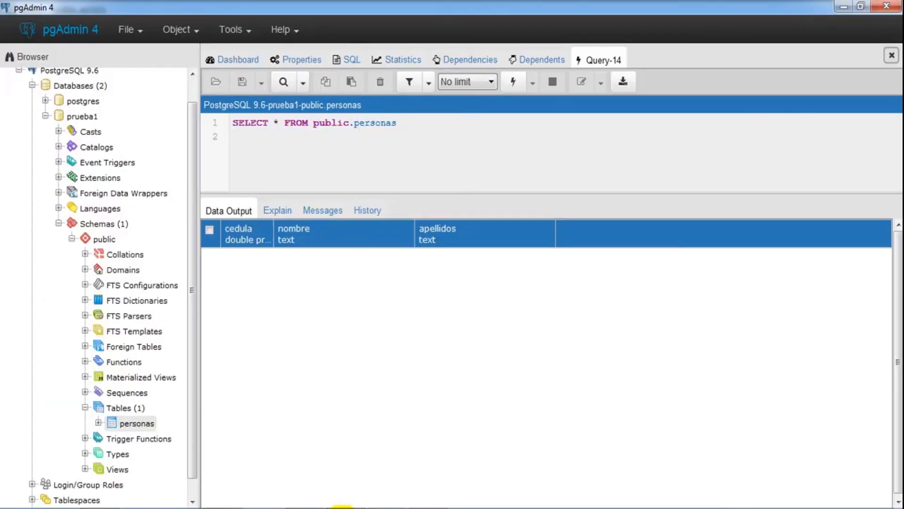
Step: Open View All Rows on personas to check the eight loaded people
{"action": "right_click", "coordinate": [141, 424]}
{"action": "mouse_move", "coordinate": [238, 385]}
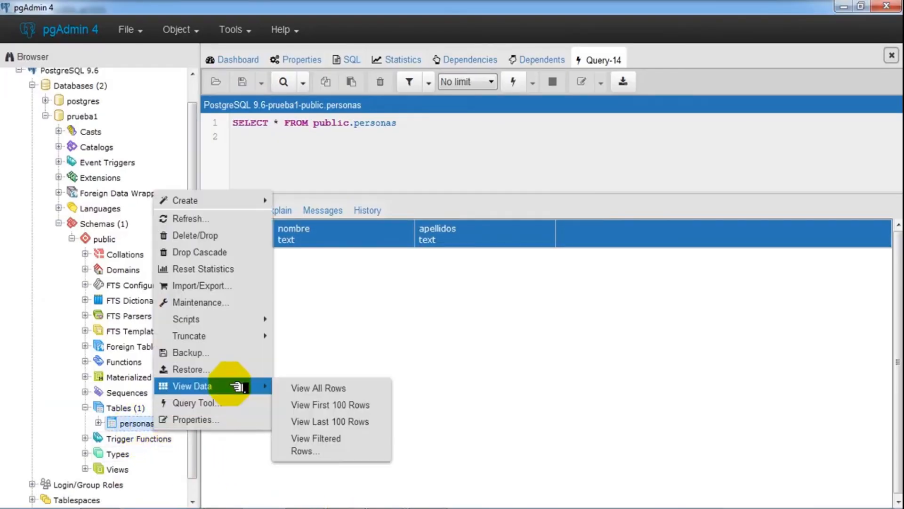
{"action": "left_click", "coordinate": [301, 389]}
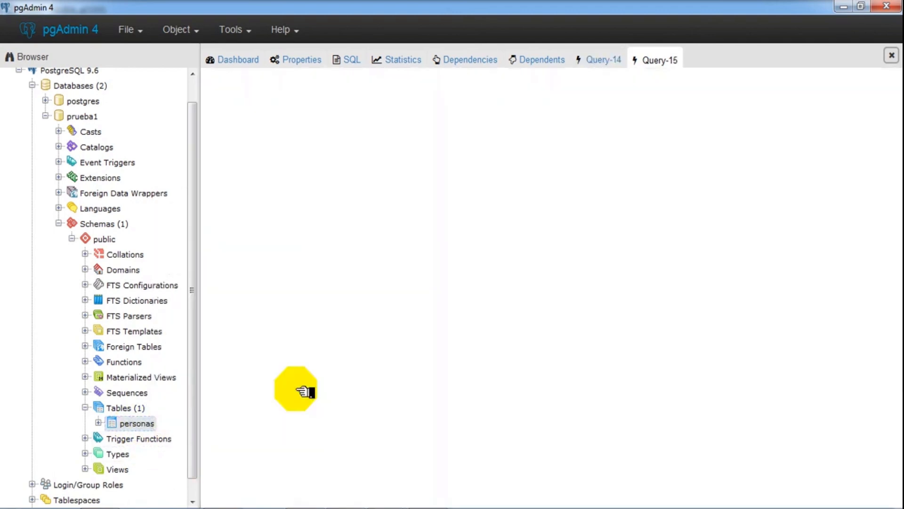
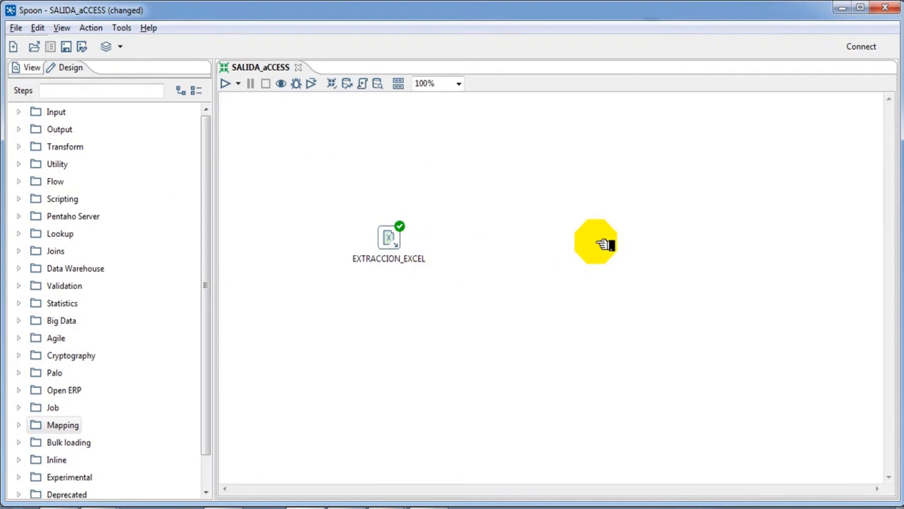
Step: Drag a SQL File Output step from the Output category onto the canvas
{"action": "left_click", "coordinate": [19, 129]}
{"action": "left_click_drag", "start_coordinate": [208, 115], "coordinate": [503, 246]}
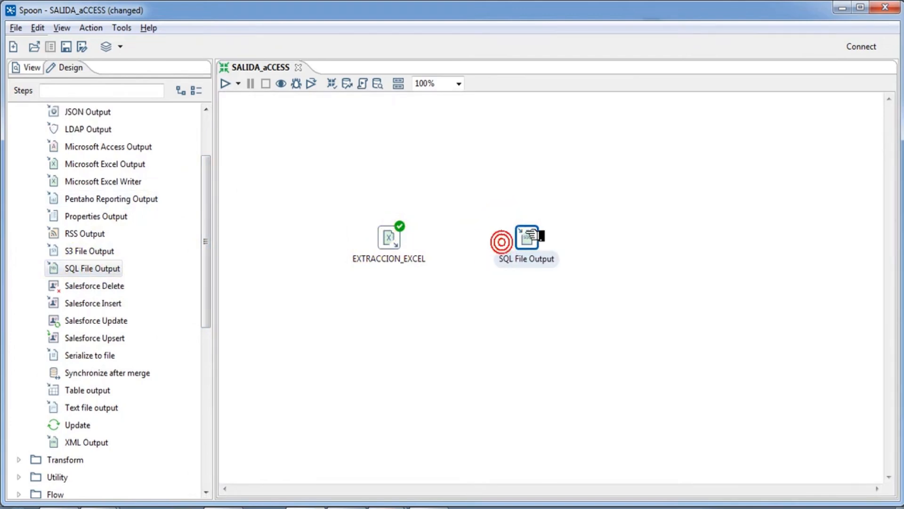
{"action": "mouse_move", "coordinate": [398, 246]}
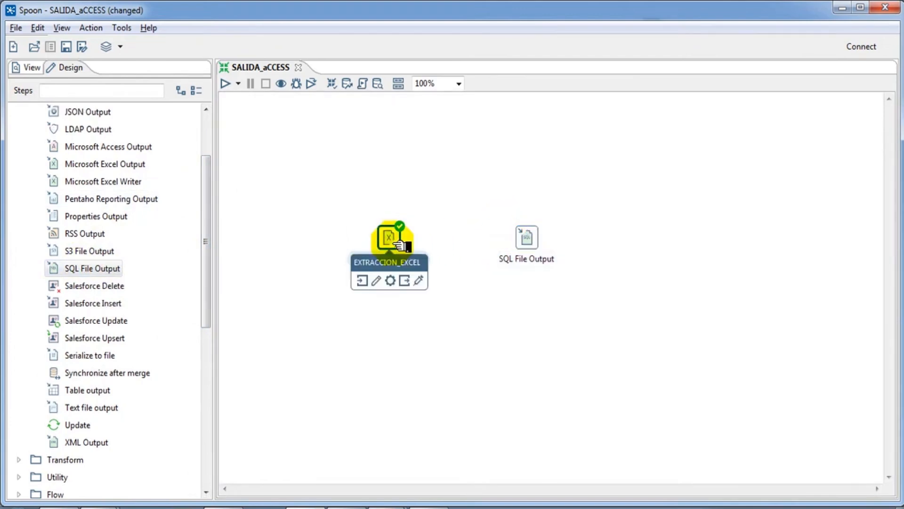
Step: Draw a hop from EXTRACCION_EXCEL to the new SQL File Output step
{"action": "left_click", "coordinate": [414, 282]}
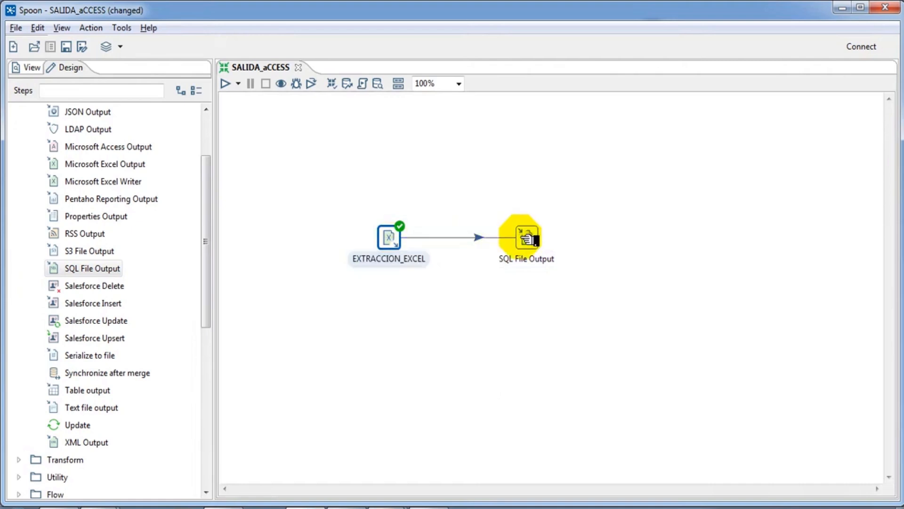
{"action": "left_click", "coordinate": [524, 237]}
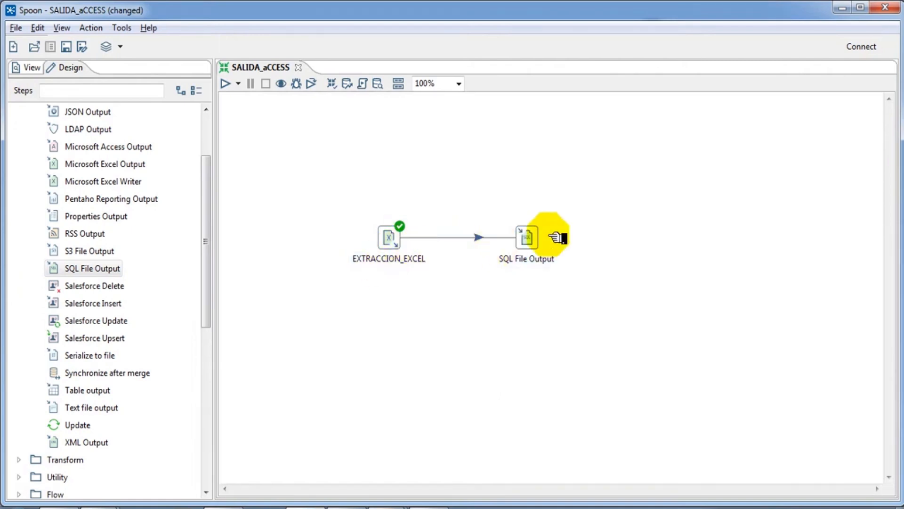
{"action": "left_click", "coordinate": [526, 237]}
{"action": "left_click", "coordinate": [390, 237]}
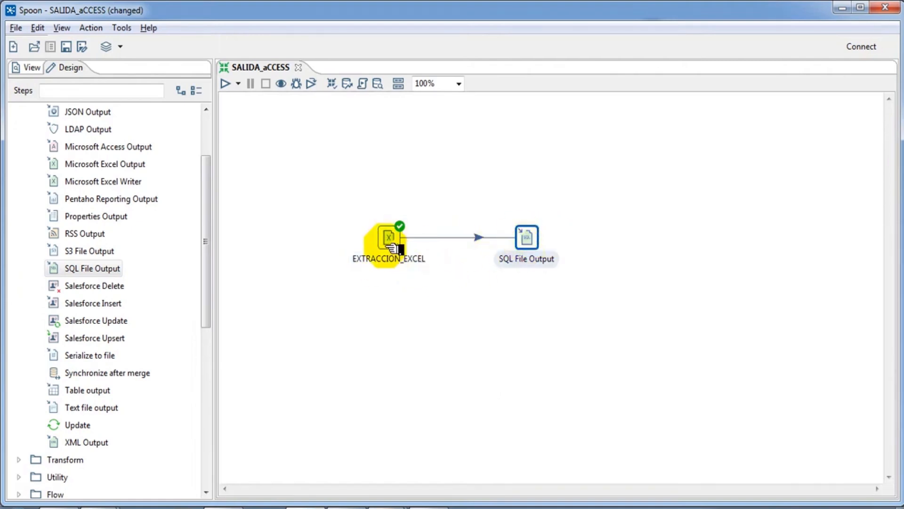
{"action": "left_click", "coordinate": [526, 237]}
Step: Open the SQL File Output settings and name the step CARGA_SQL_POSTGRES
{"action": "double_click", "coordinate": [528, 239]}
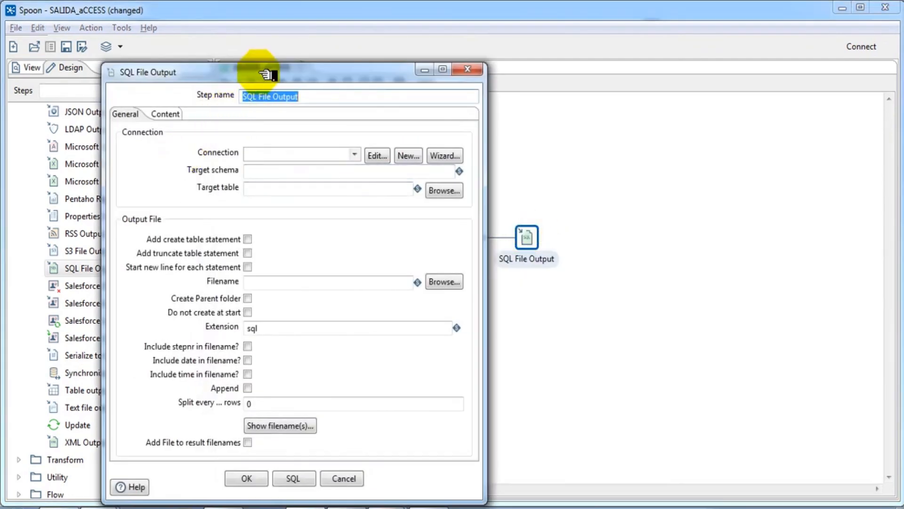
{"action": "left_click_drag", "start_coordinate": [268, 71], "coordinate": [477, 351]}
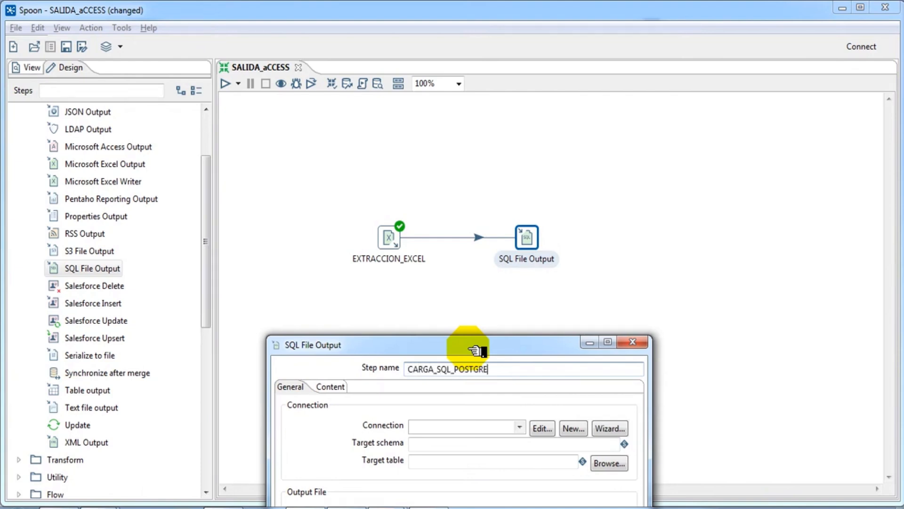
{"action": "left_click_drag", "start_coordinate": [424, 343], "coordinate": [307, 91]}
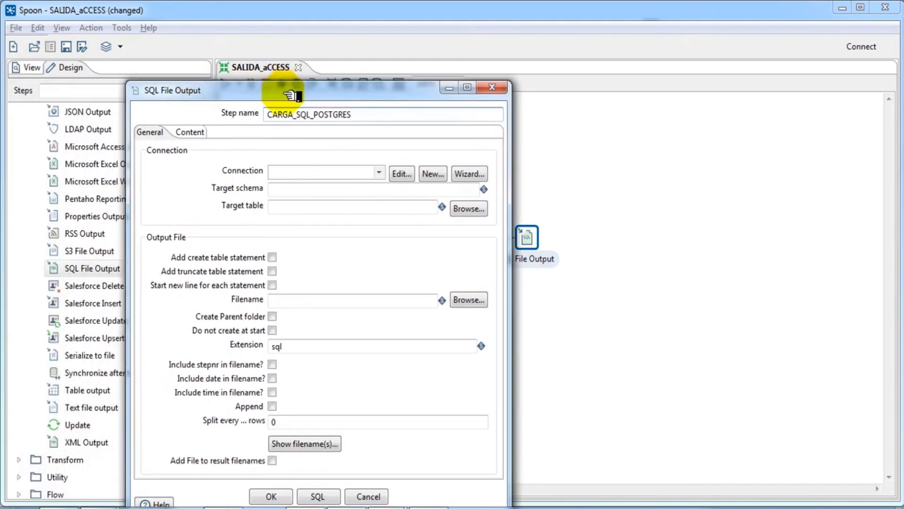
Step: Start a new database connection named CONEXION1 of type PostgreSQL
{"action": "left_click", "coordinate": [428, 175]}
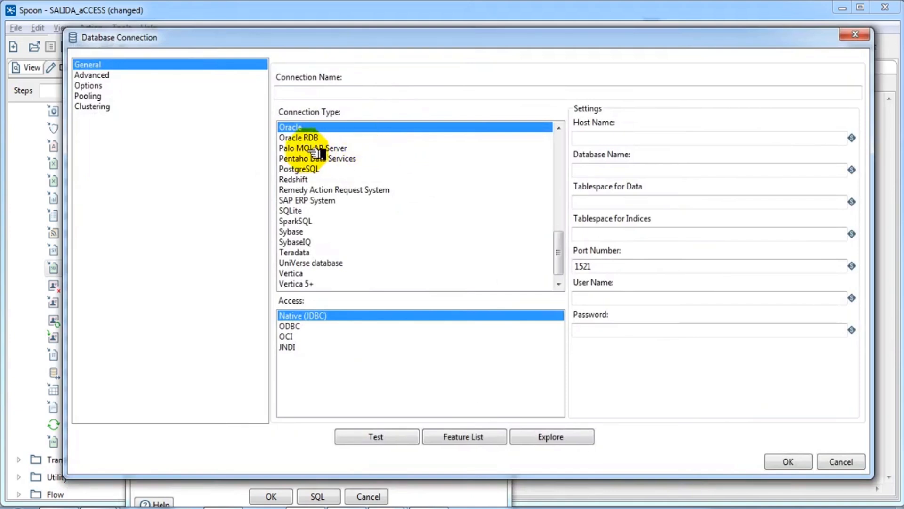
{"action": "left_click", "coordinate": [321, 86]}
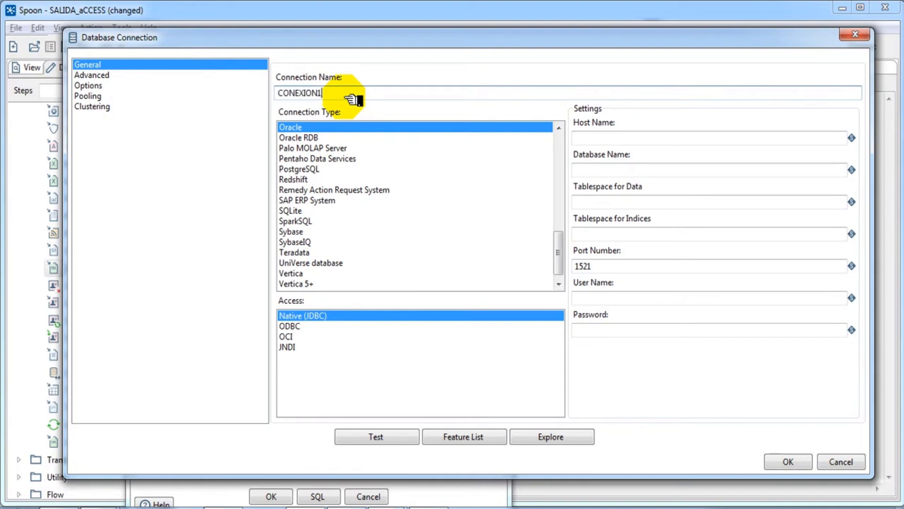
{"action": "left_click", "coordinate": [444, 179]}
{"action": "key", "text": "Up"}
{"action": "key", "text": "Up"}
{"action": "key", "text": "Up"}
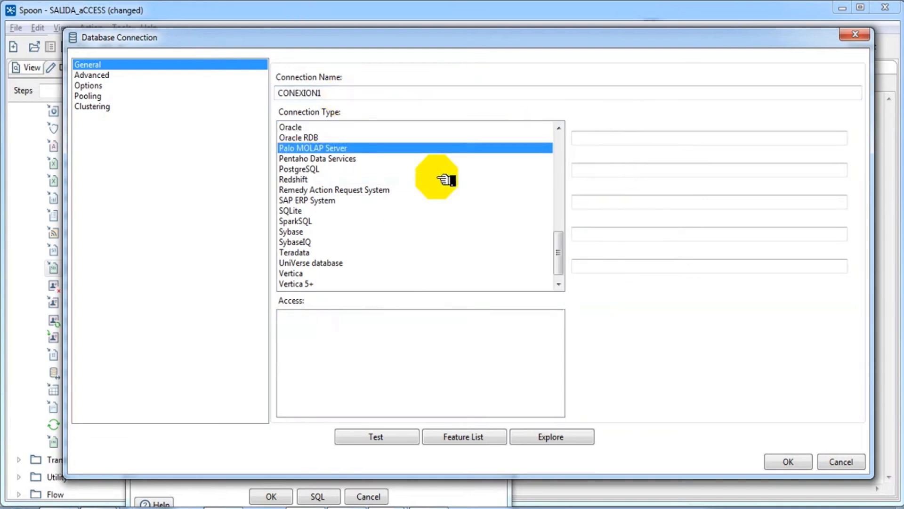
{"action": "key", "text": "Down"}
{"action": "key", "text": "Down"}
{"action": "key", "text": "Up"}
{"action": "key", "text": "Up"}
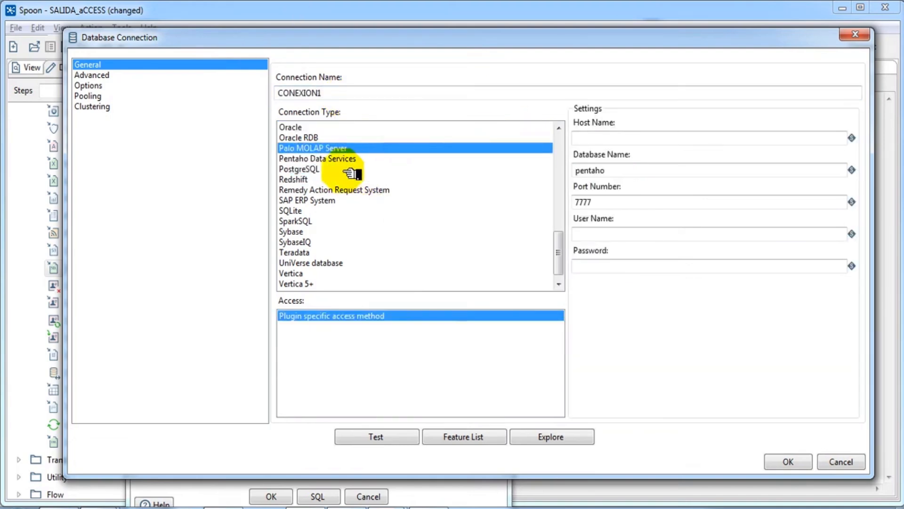
{"action": "left_click", "coordinate": [349, 169]}
Step: Enter host localhost, database prueba1, port 5432 and user credentials, test successfully, and save CONEXION1
{"action": "left_click", "coordinate": [591, 139]}
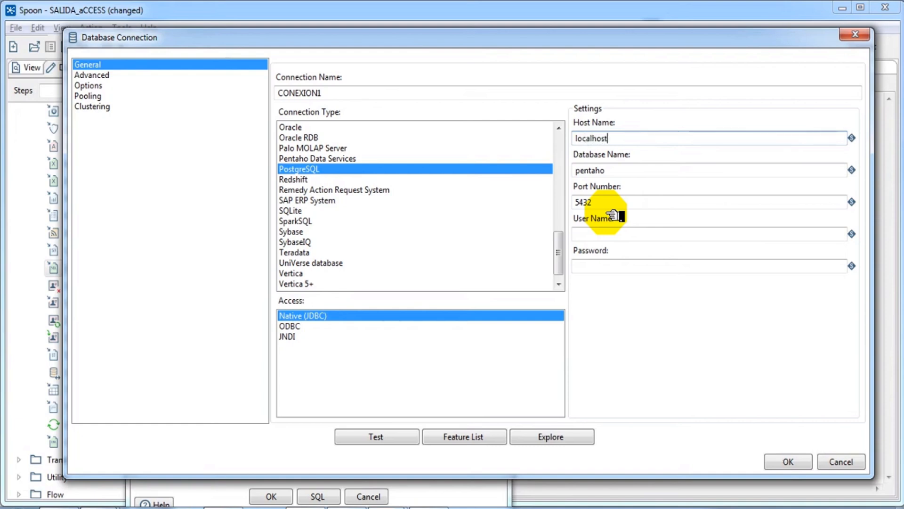
{"action": "double_click", "coordinate": [622, 172]}
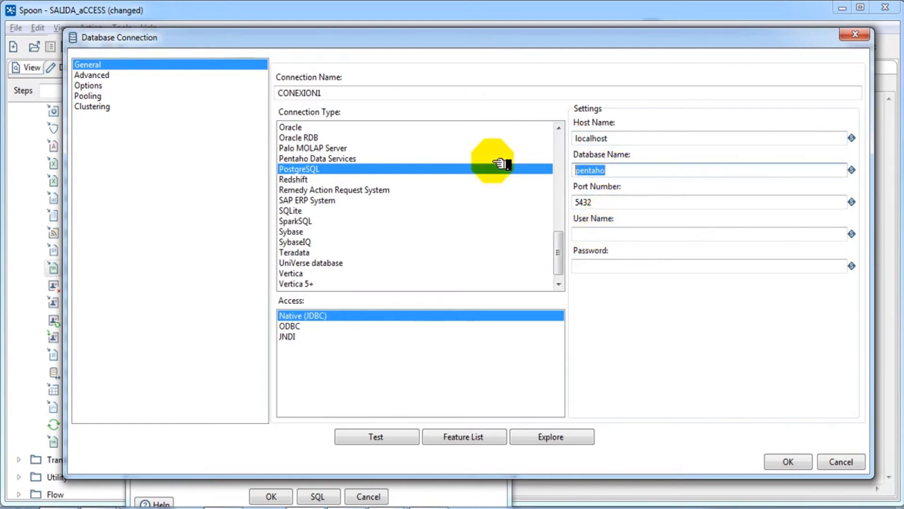
{"action": "type", "text": "prueba1"}
{"action": "double_click", "coordinate": [609, 202]}
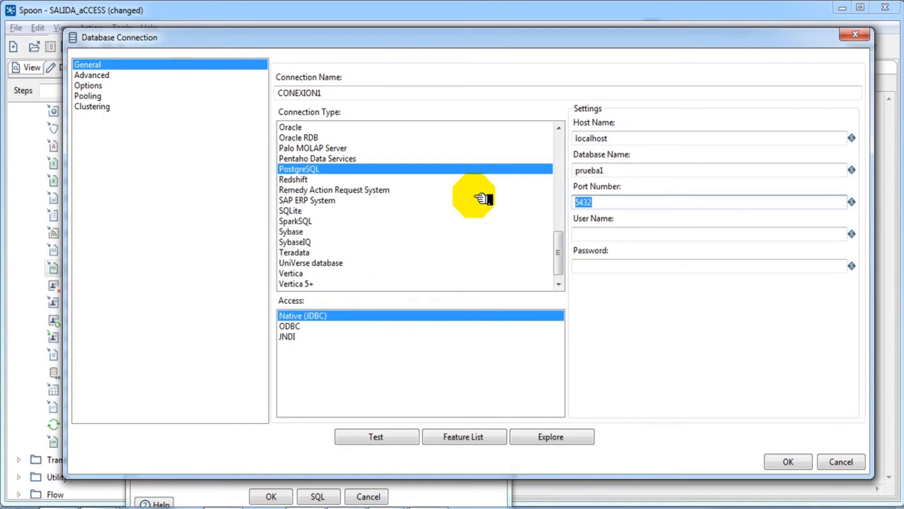
{"action": "left_click", "coordinate": [587, 236]}
{"action": "type", "text": "postgres"}
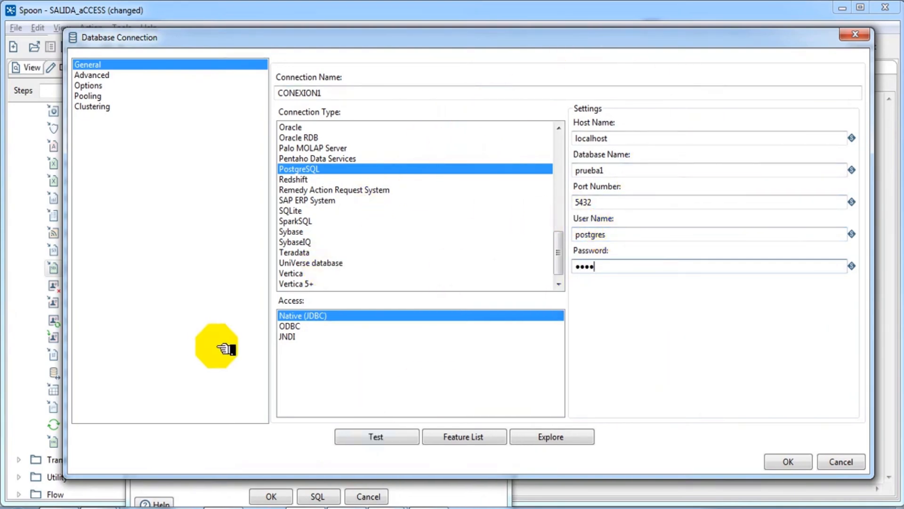
{"action": "left_click", "coordinate": [382, 436]}
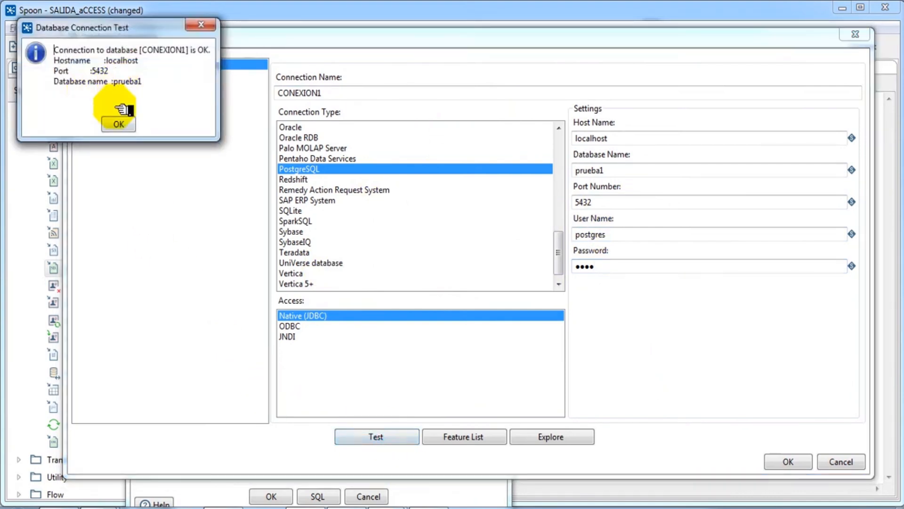
{"action": "left_click", "coordinate": [118, 123]}
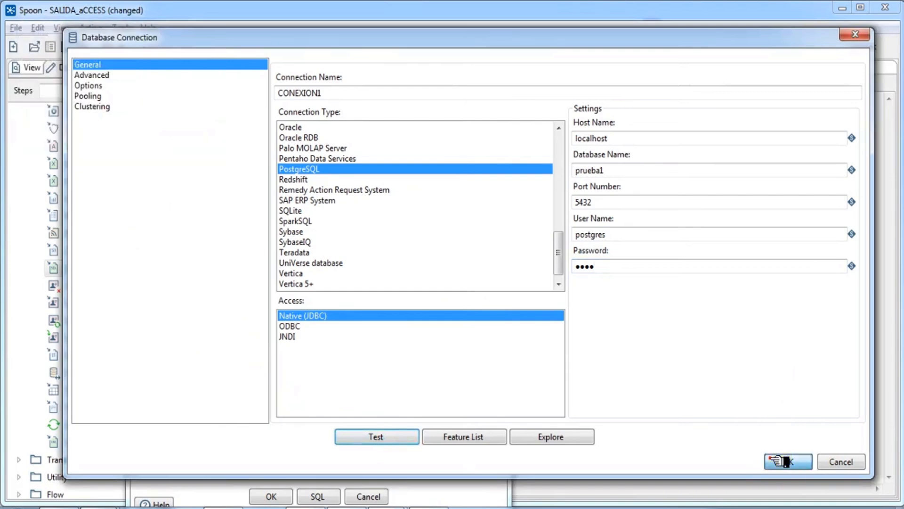
{"action": "left_click", "coordinate": [785, 461]}
{"action": "left_click_drag", "start_coordinate": [394, 91], "coordinate": [539, 56]}
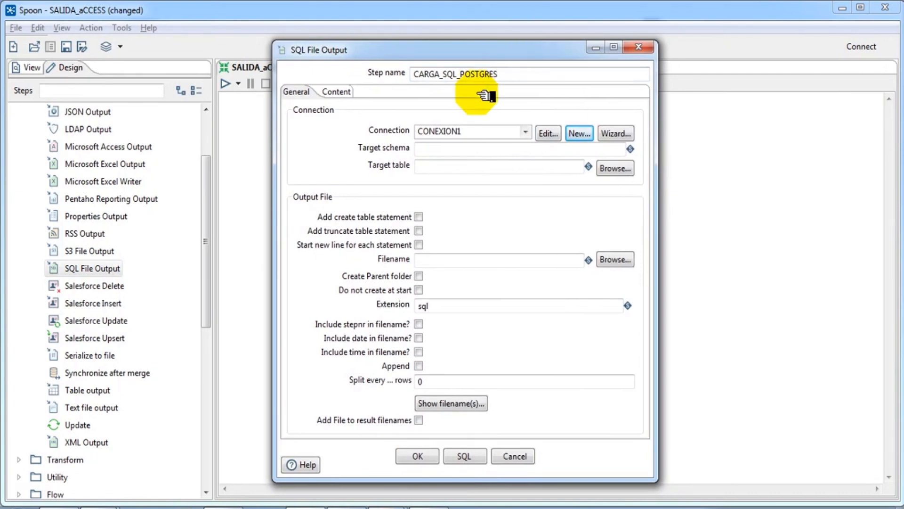
{"action": "left_click", "coordinate": [448, 169]}
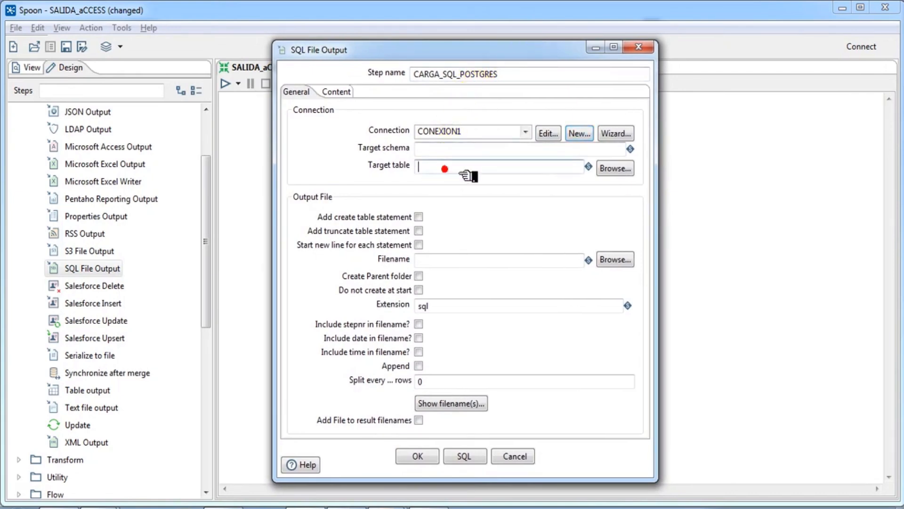
{"action": "left_click", "coordinate": [613, 170]}
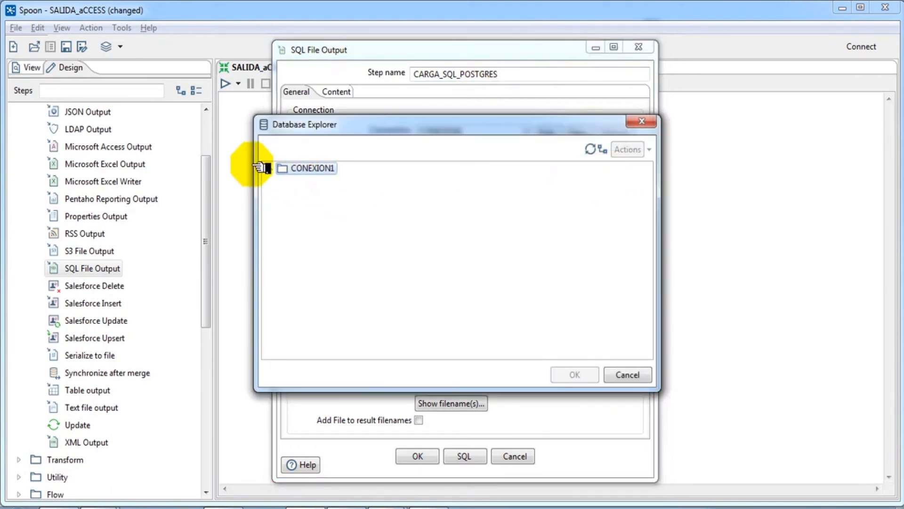
{"action": "left_click", "coordinate": [269, 167]}
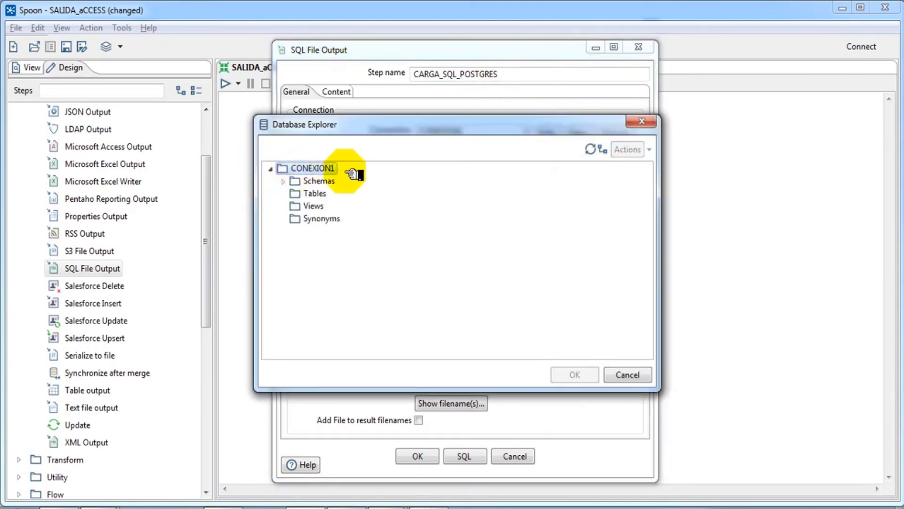
{"action": "left_click", "coordinate": [298, 193]}
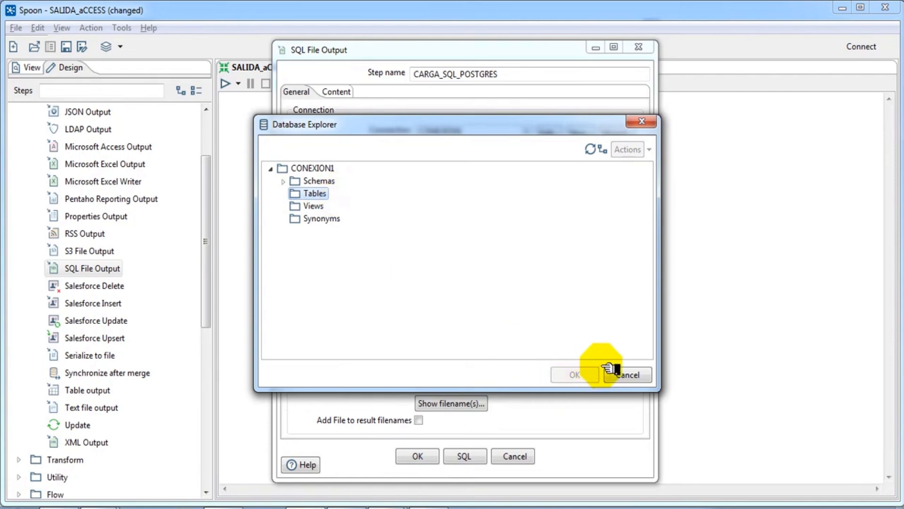
{"action": "left_click", "coordinate": [627, 374]}
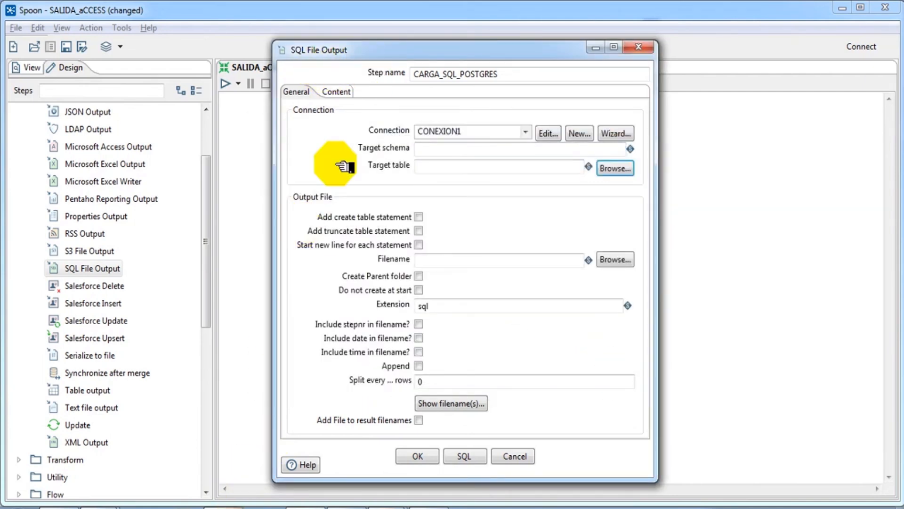
Step: Check the Tables list under prueba1's public schema in pgAdmin 4, then return to Spoon
{"action": "left_click", "coordinate": [322, 505]}
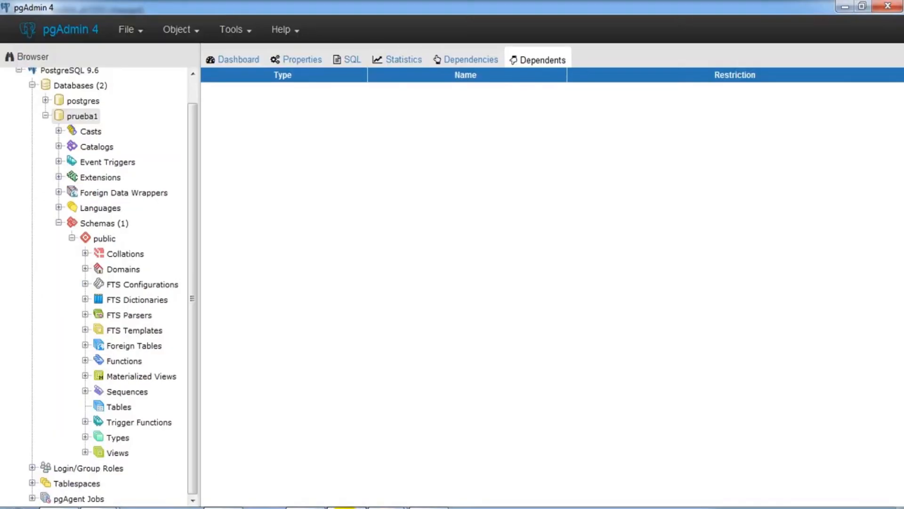
{"action": "left_click", "coordinate": [111, 407]}
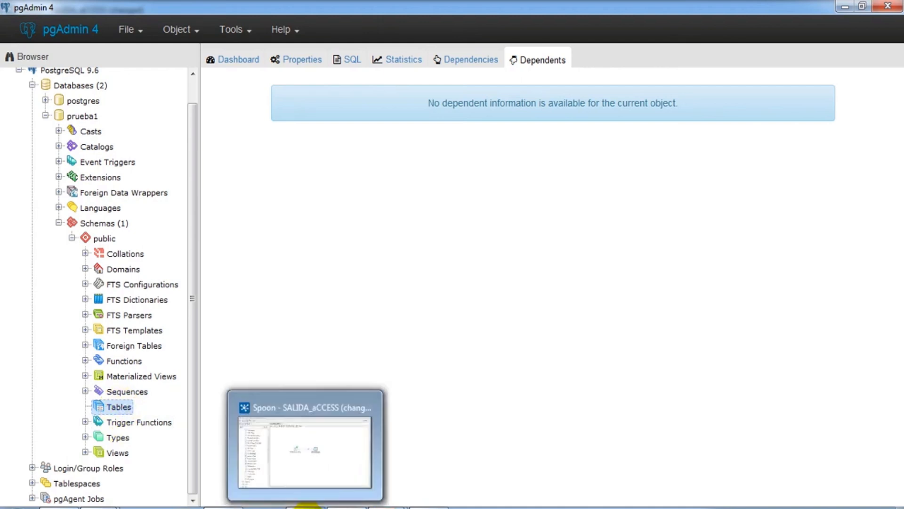
{"action": "left_click", "coordinate": [339, 503]}
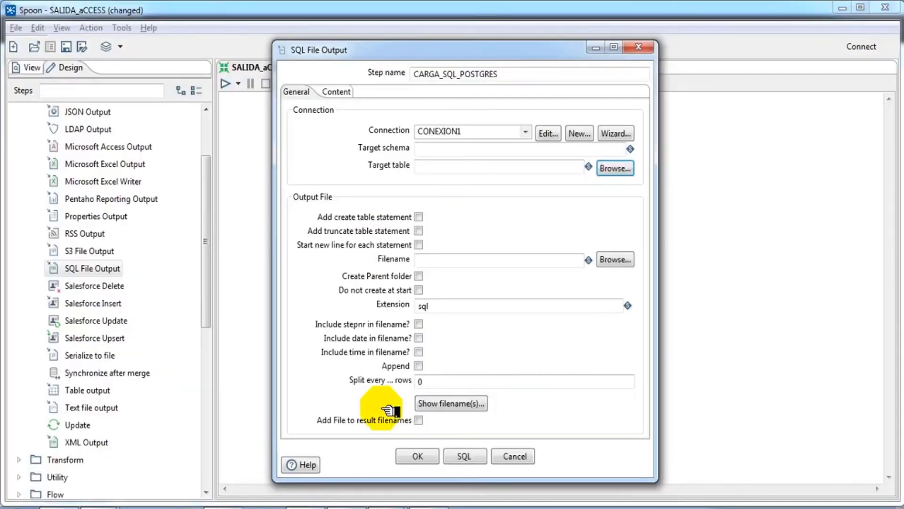
Step: Set the target table to personas and review the step's output file names
{"action": "left_click", "coordinate": [453, 169]}
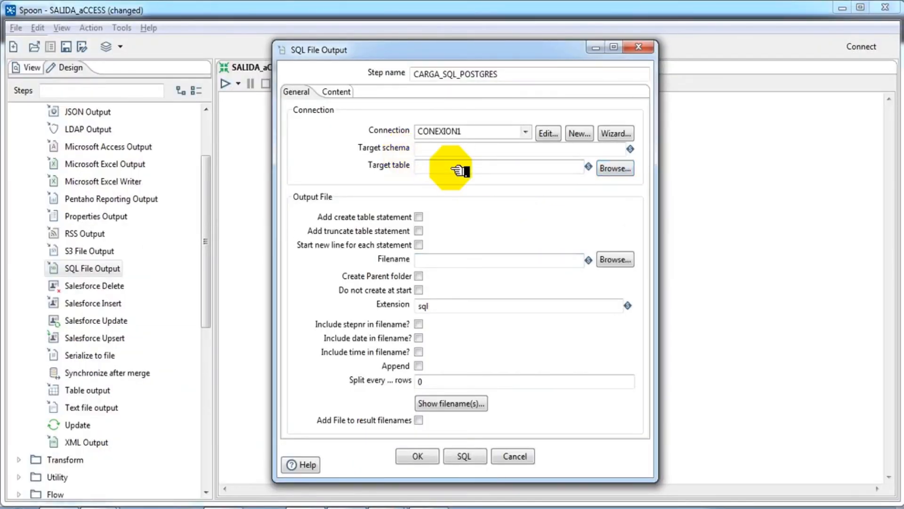
{"action": "type", "text": "personas"}
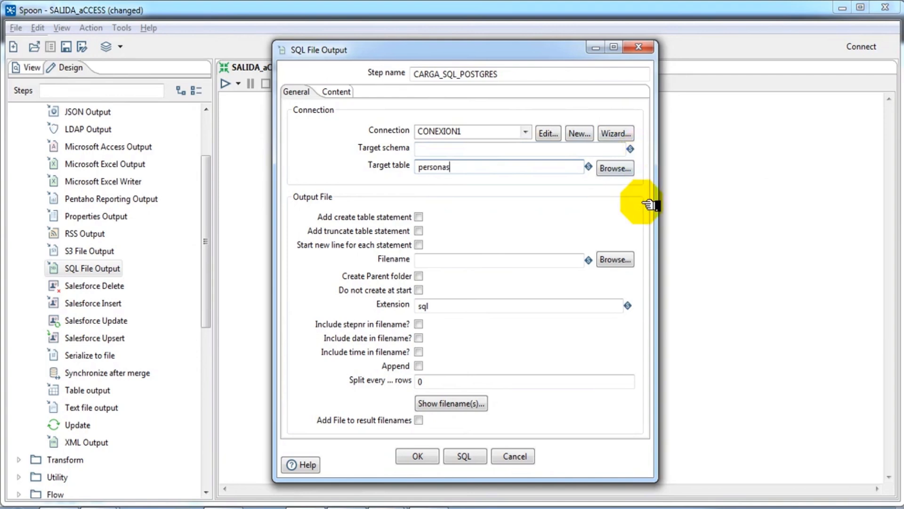
{"action": "left_click", "coordinate": [453, 406]}
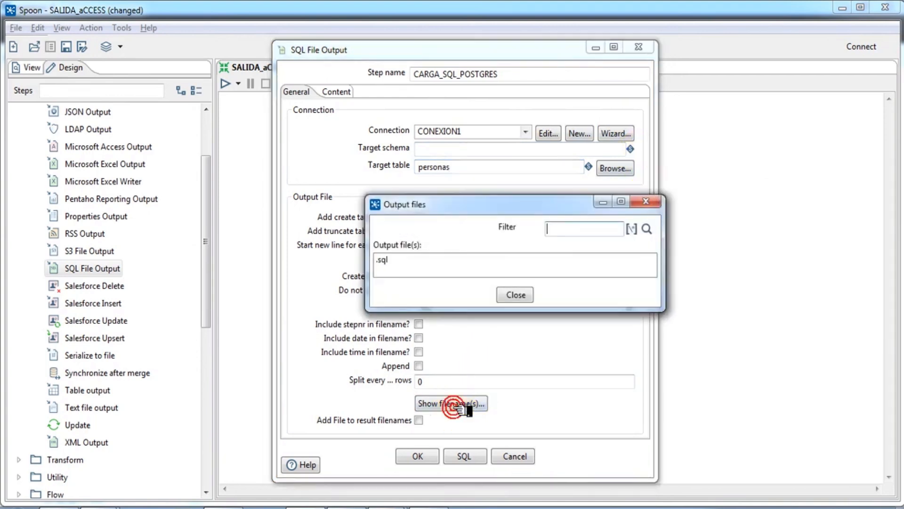
{"action": "left_click", "coordinate": [515, 295]}
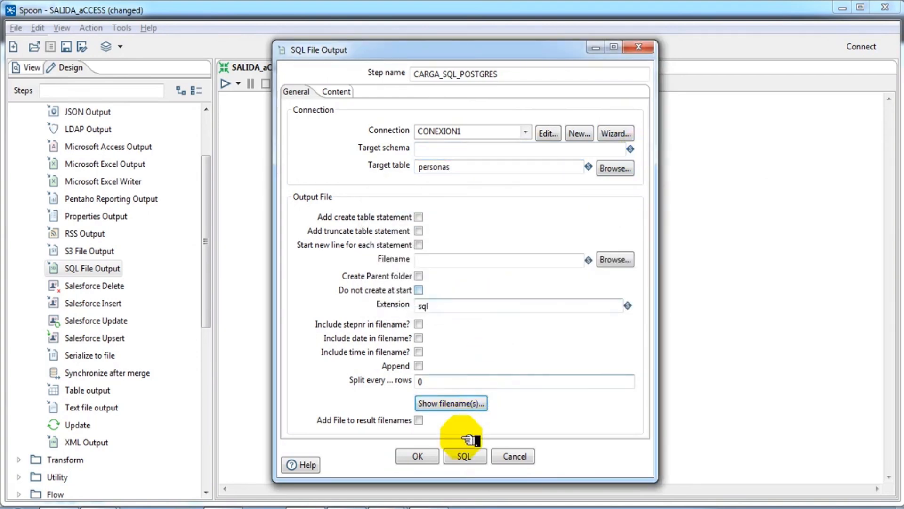
Step: Execute the generated CREATE TABLE personas SQL and confirm the step settings
{"action": "left_click", "coordinate": [464, 454]}
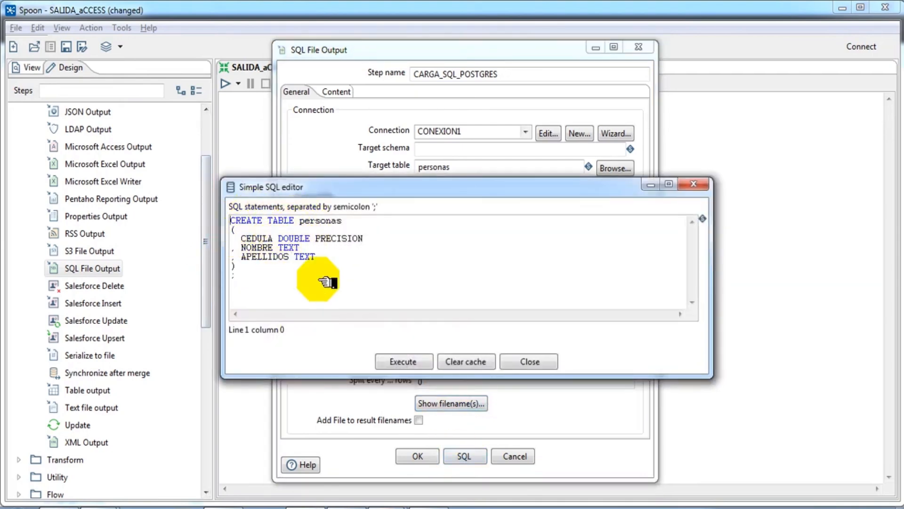
{"action": "left_click", "coordinate": [404, 361]}
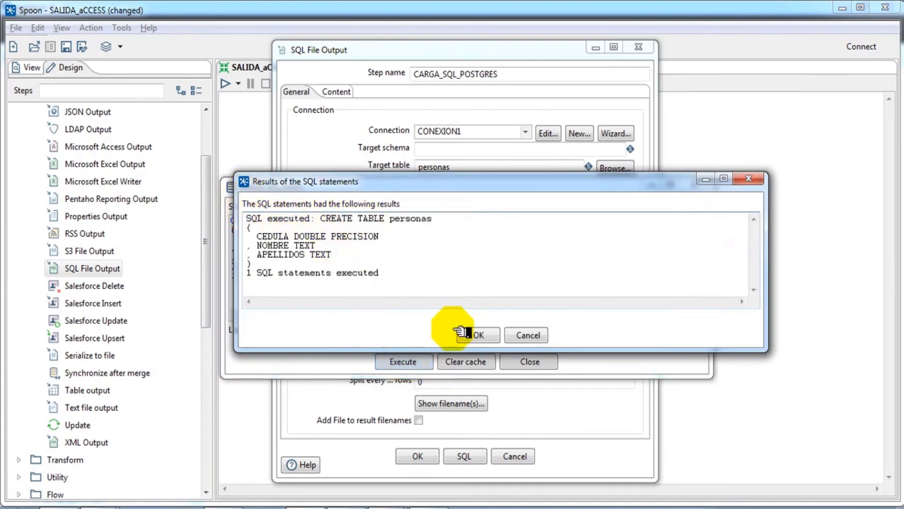
{"action": "left_click", "coordinate": [470, 335]}
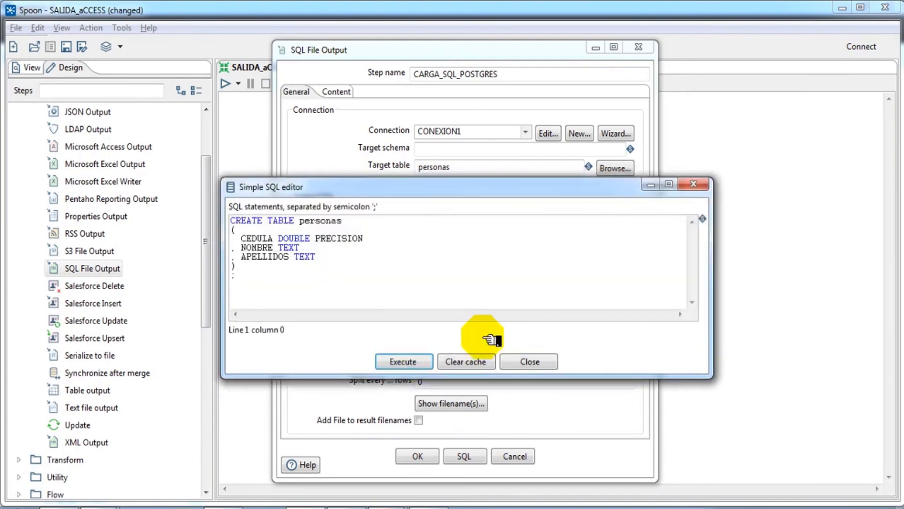
{"action": "left_click", "coordinate": [526, 361]}
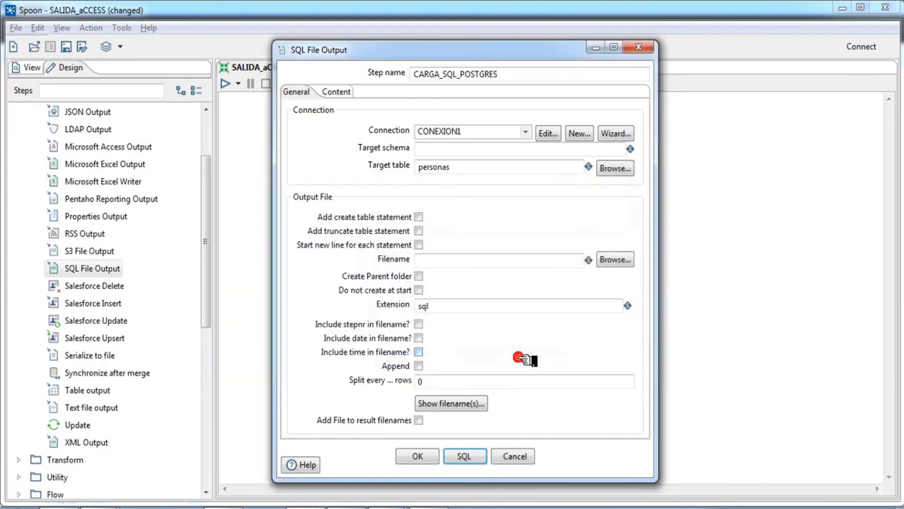
{"action": "left_click", "coordinate": [417, 456]}
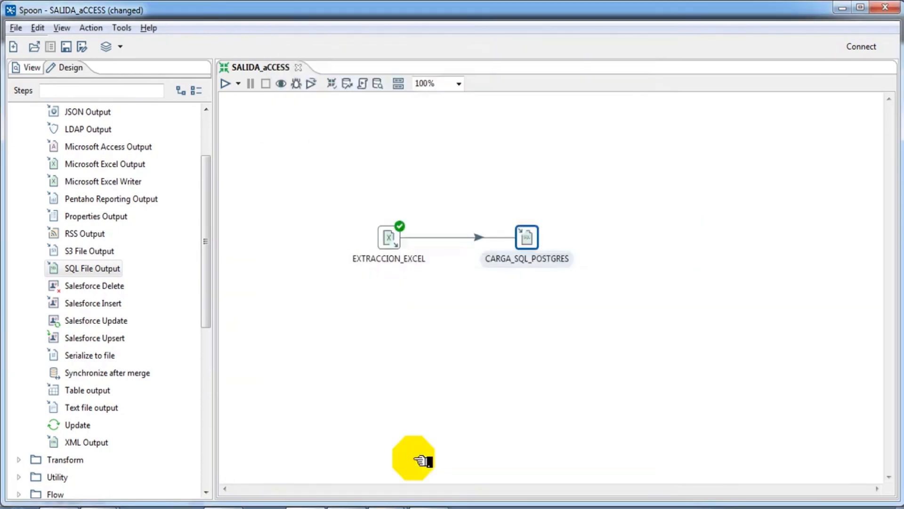
Step: Refresh pgAdmin's tables and view all rows of personas: cedula, nombre, apellidos, 0 rows
{"action": "left_click", "coordinate": [352, 505]}
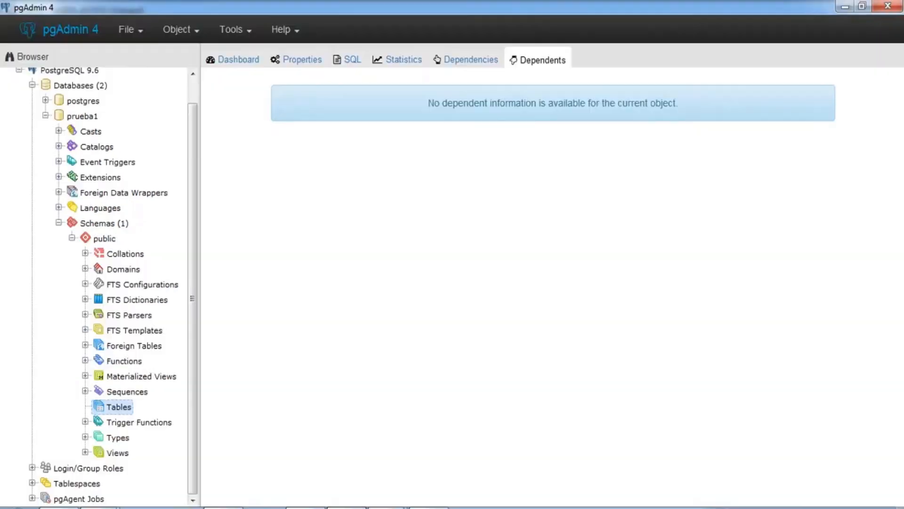
{"action": "right_click", "coordinate": [134, 411]}
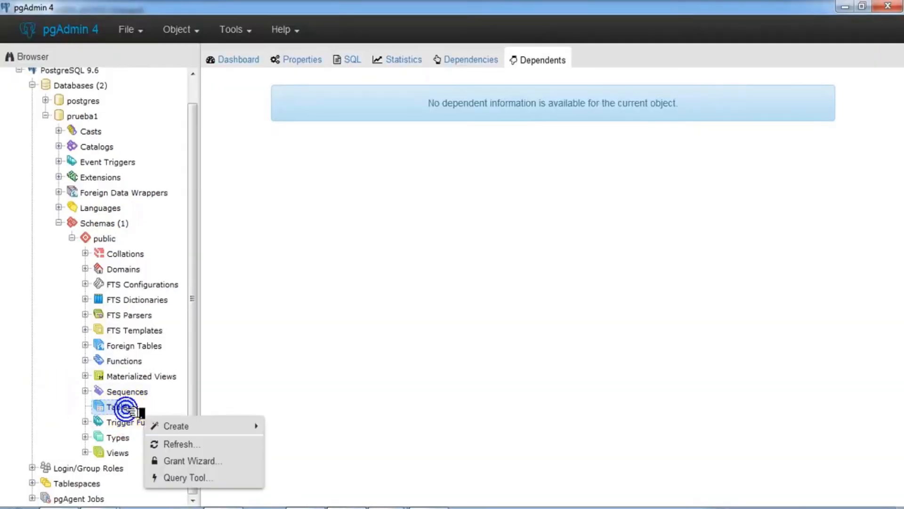
{"action": "left_click", "coordinate": [160, 443]}
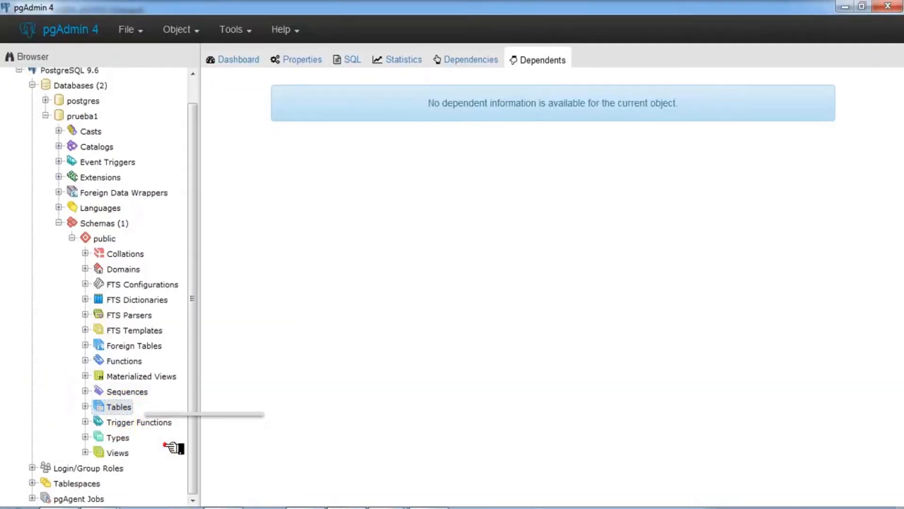
{"action": "left_click", "coordinate": [86, 406]}
{"action": "left_click", "coordinate": [124, 423]}
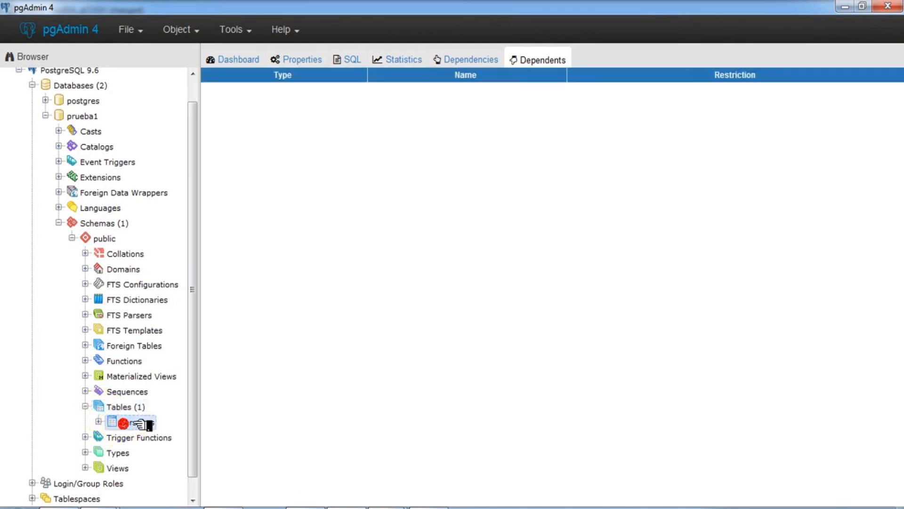
{"action": "right_click", "coordinate": [143, 424]}
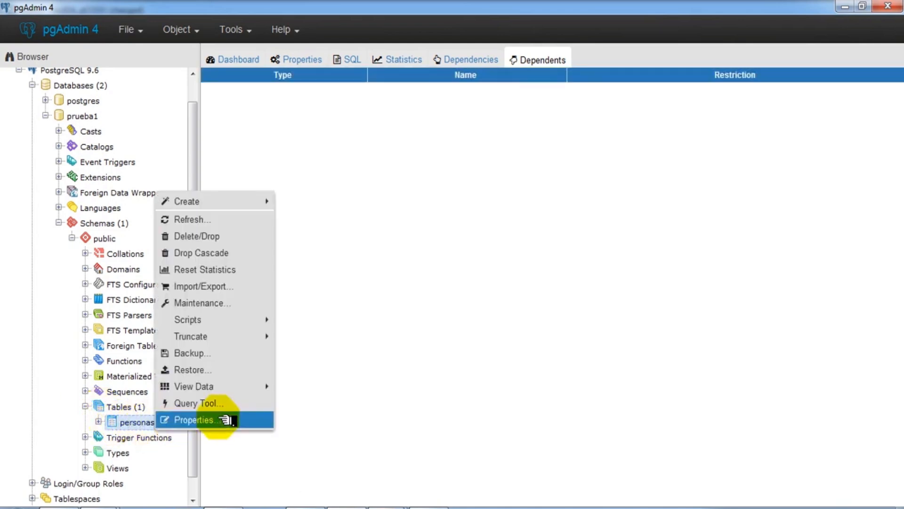
{"action": "mouse_move", "coordinate": [229, 387]}
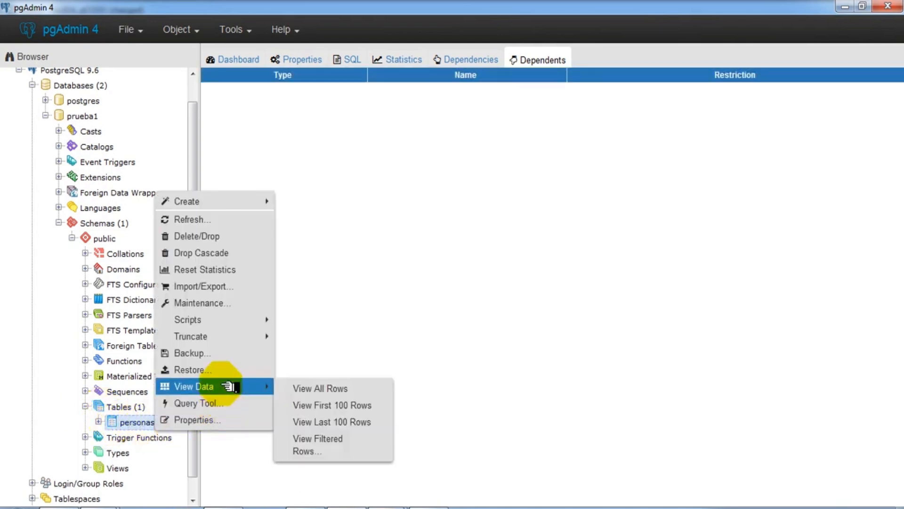
{"action": "left_click", "coordinate": [350, 388]}
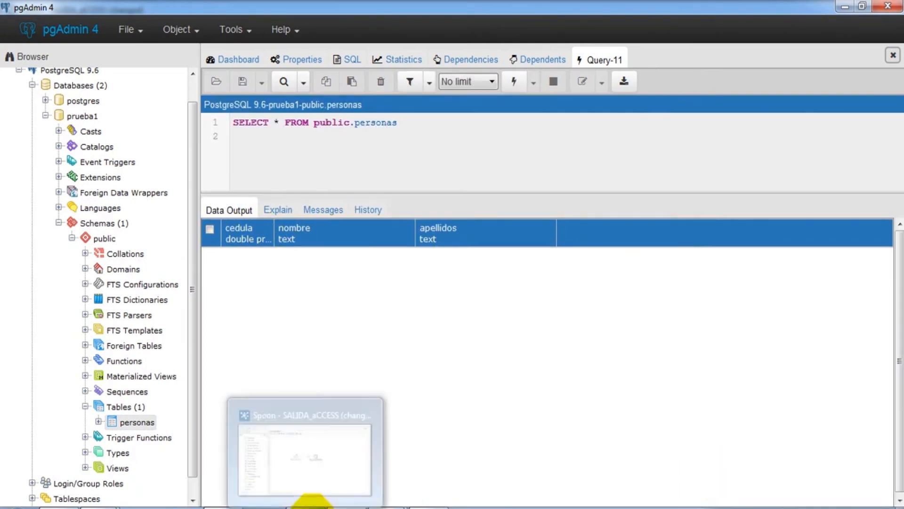
{"action": "left_click", "coordinate": [311, 503]}
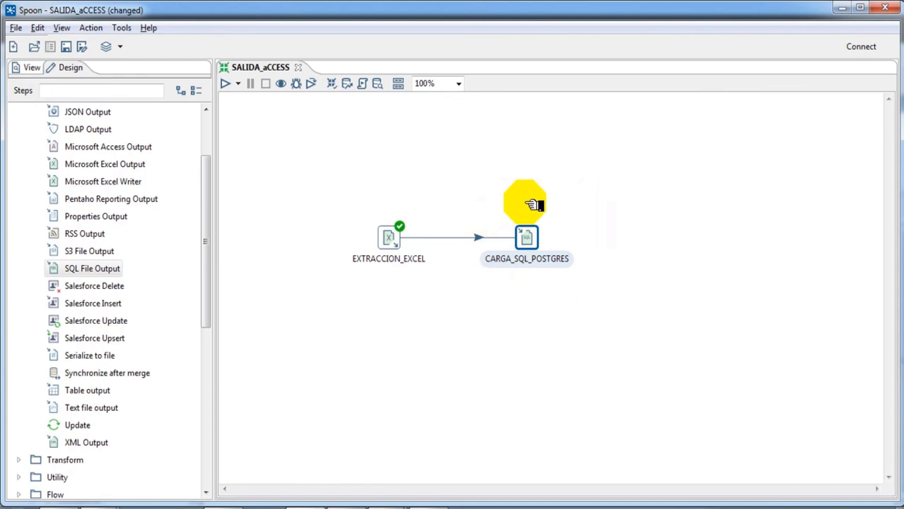
Step: Run the transformation locally and confirm both steps handled 8 rows in Step Metrics and Preview data
{"action": "left_click", "coordinate": [228, 84]}
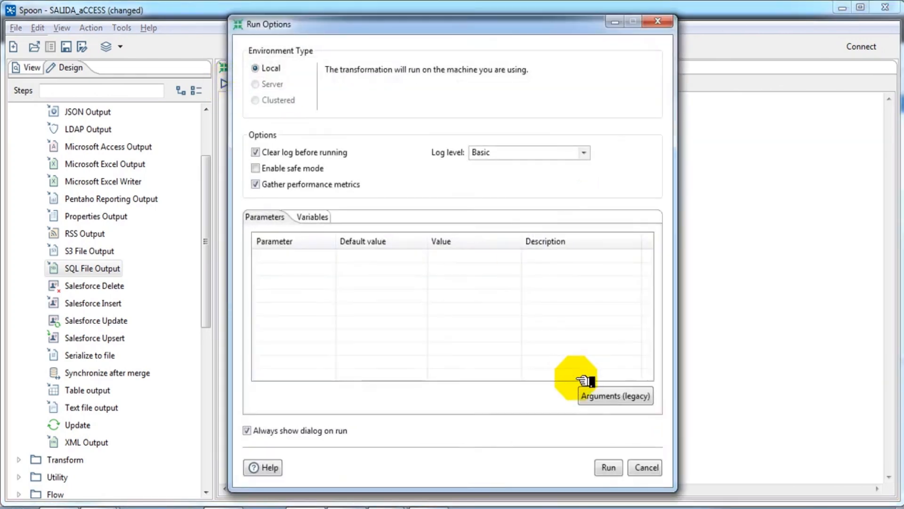
{"action": "left_click", "coordinate": [608, 467]}
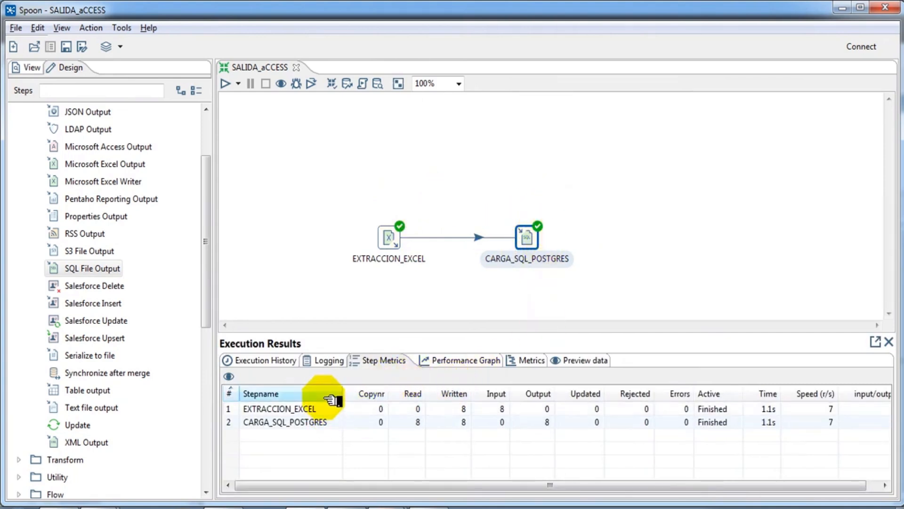
{"action": "left_click", "coordinate": [315, 409]}
{"action": "left_click", "coordinate": [316, 424]}
{"action": "left_click", "coordinate": [320, 409]}
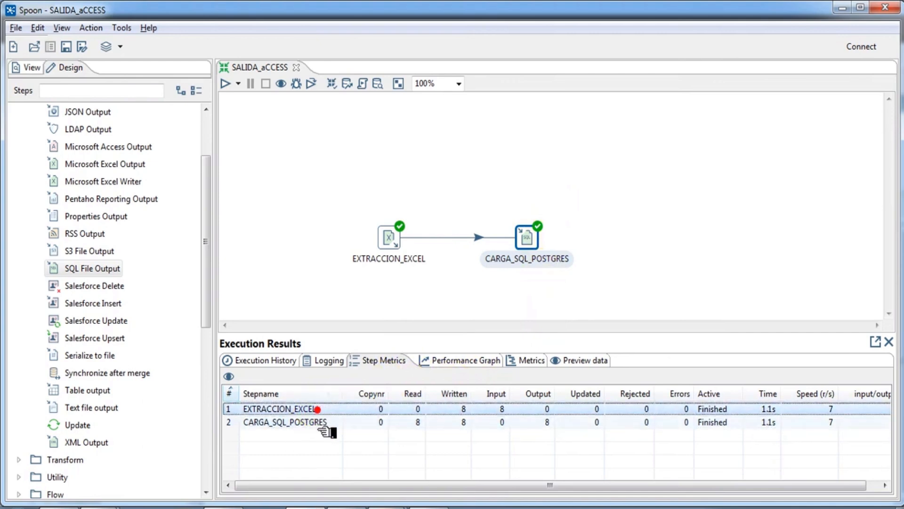
{"action": "left_click", "coordinate": [325, 426]}
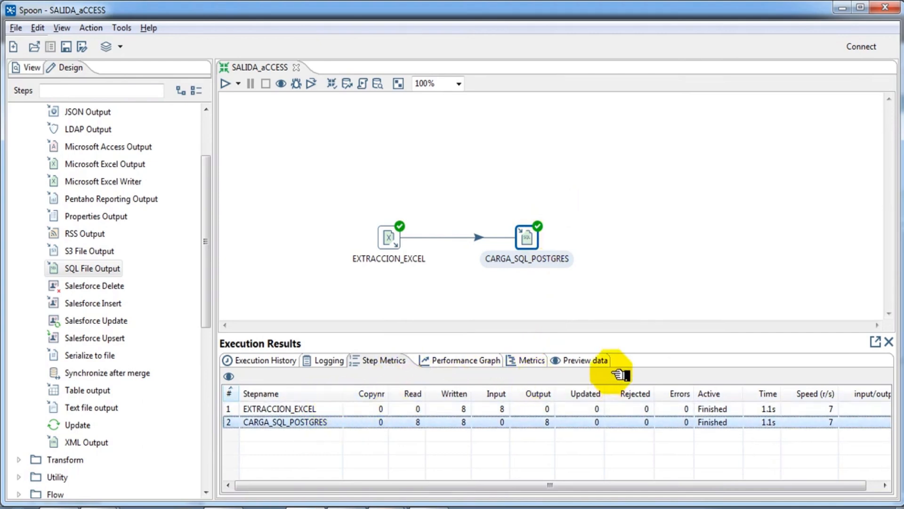
{"action": "left_click", "coordinate": [604, 360]}
{"action": "left_click", "coordinate": [358, 399]}
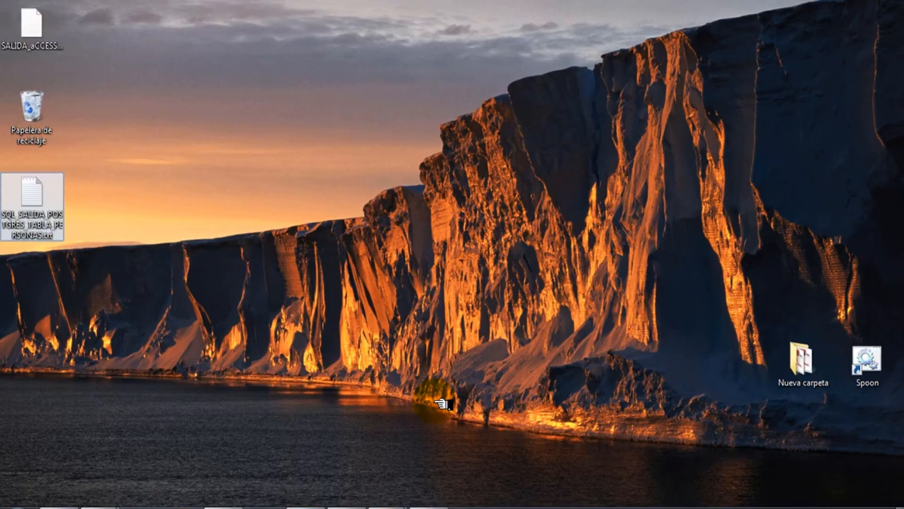
Step: Open SQL_SALIDA_POSTGRES_TABLA_PERSONAS.txt from the desktop with WordPad
{"action": "left_click_drag", "start_coordinate": [32, 233], "coordinate": [358, 207]}
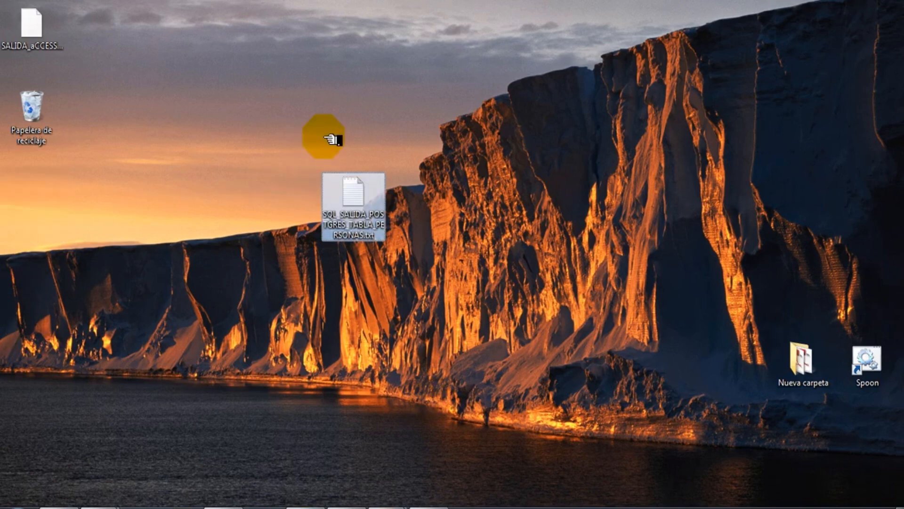
{"action": "double_click", "coordinate": [348, 201]}
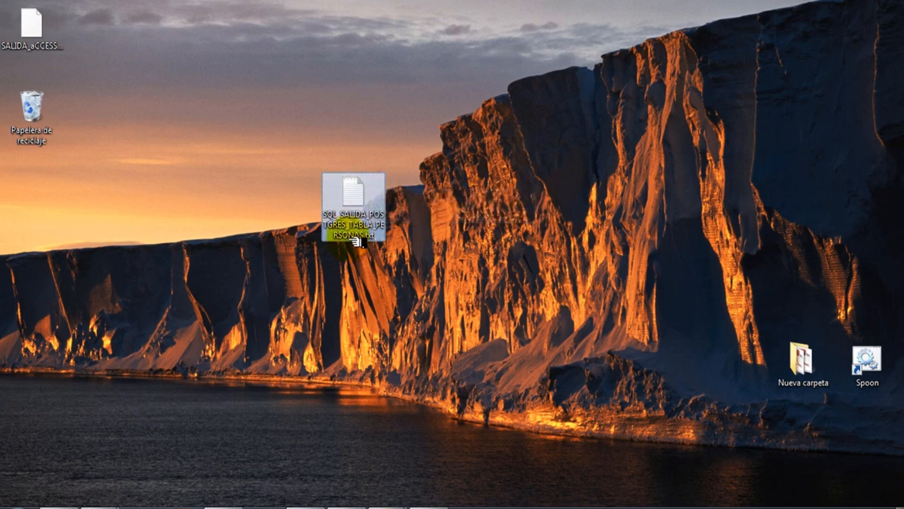
{"action": "right_click", "coordinate": [354, 198]}
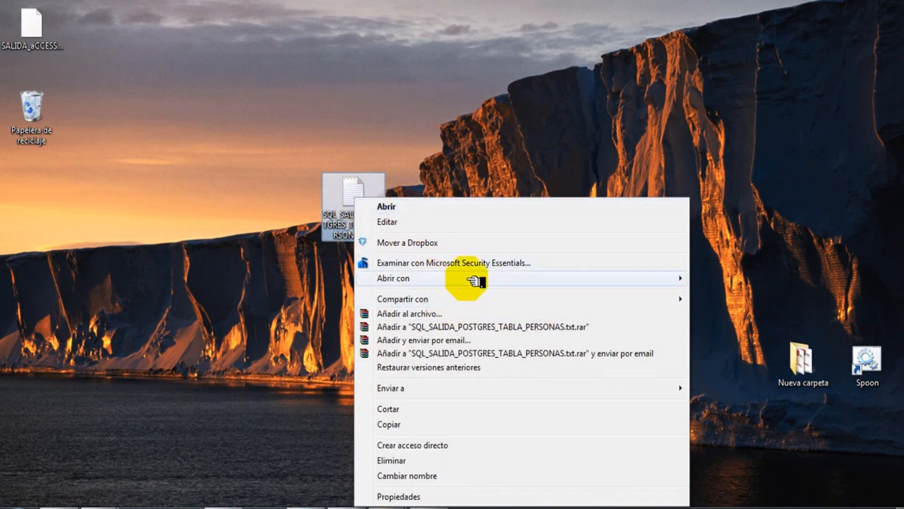
{"action": "mouse_move", "coordinate": [607, 279]}
{"action": "left_click", "coordinate": [731, 293]}
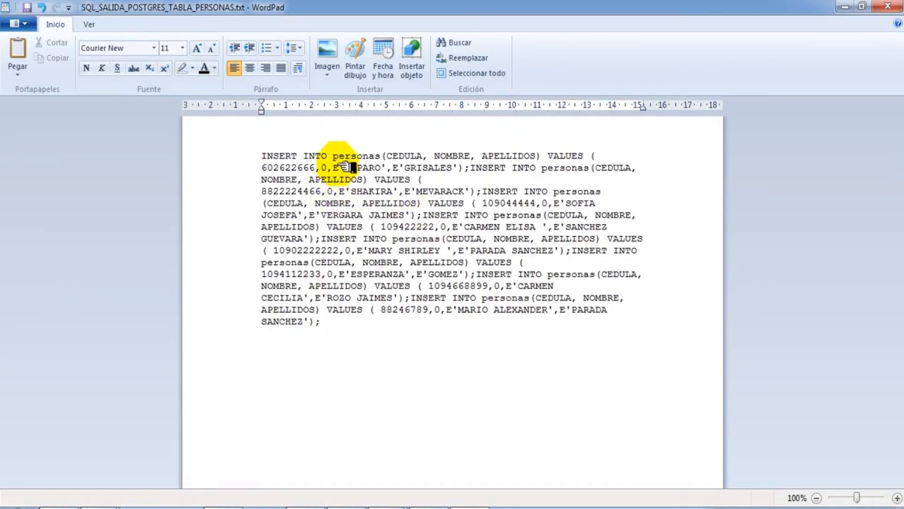
Step: Put the second and third INSERT INTO personas statements on their own lines
{"action": "left_click", "coordinate": [469, 168]}
{"action": "key", "text": "Return"}
{"action": "key", "text": "Return"}
{"action": "key", "text": "Return"}
{"action": "key", "text": "Return"}
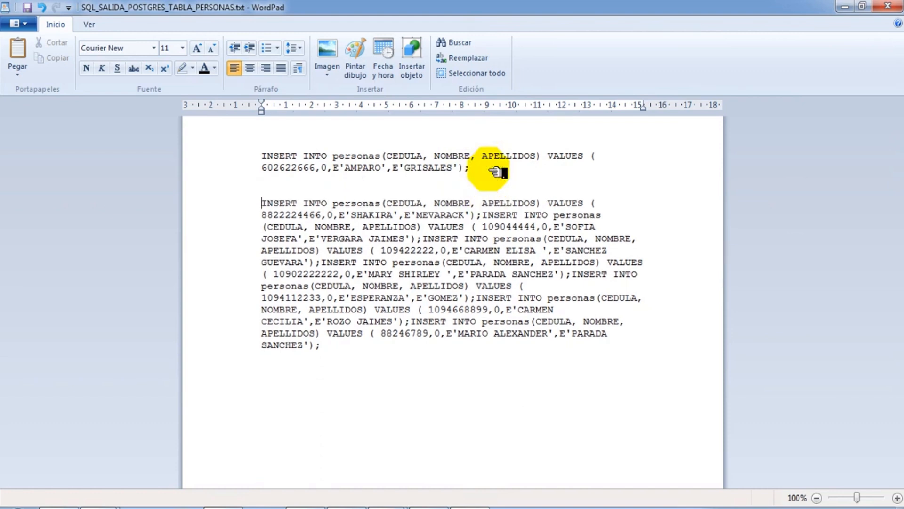
{"action": "left_click", "coordinate": [482, 227]}
{"action": "key", "text": "Return"}
{"action": "key", "text": "Return"}
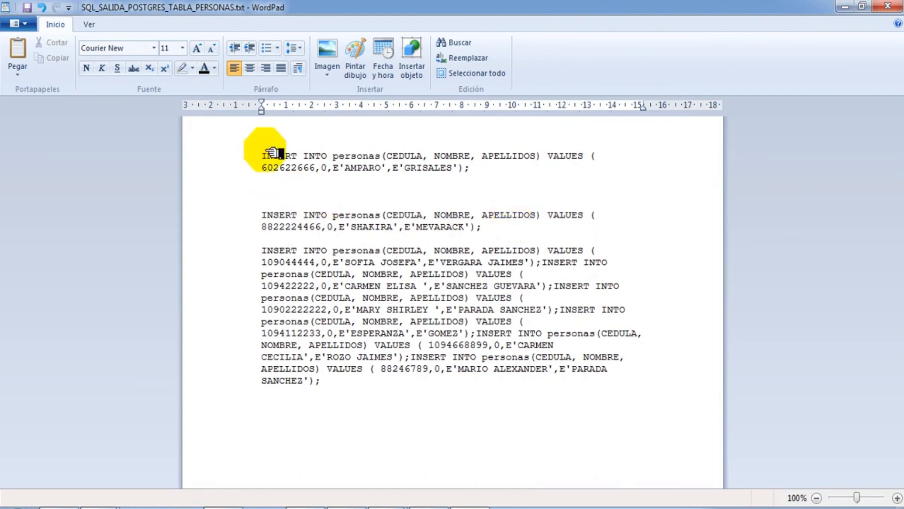
Step: Select the whole SQL script, then highlight the personas table name in the first INSERT
{"action": "left_click_drag", "start_coordinate": [262, 155], "coordinate": [318, 403]}
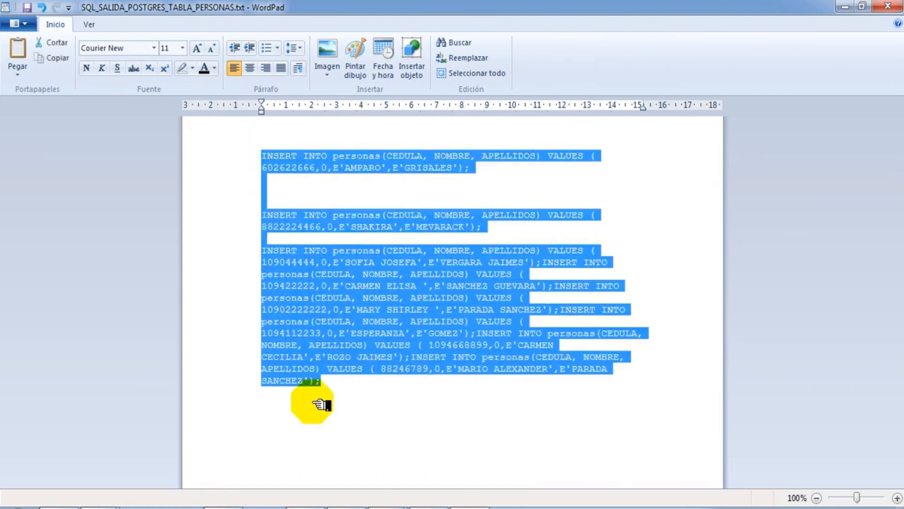
{"action": "left_click", "coordinate": [335, 193]}
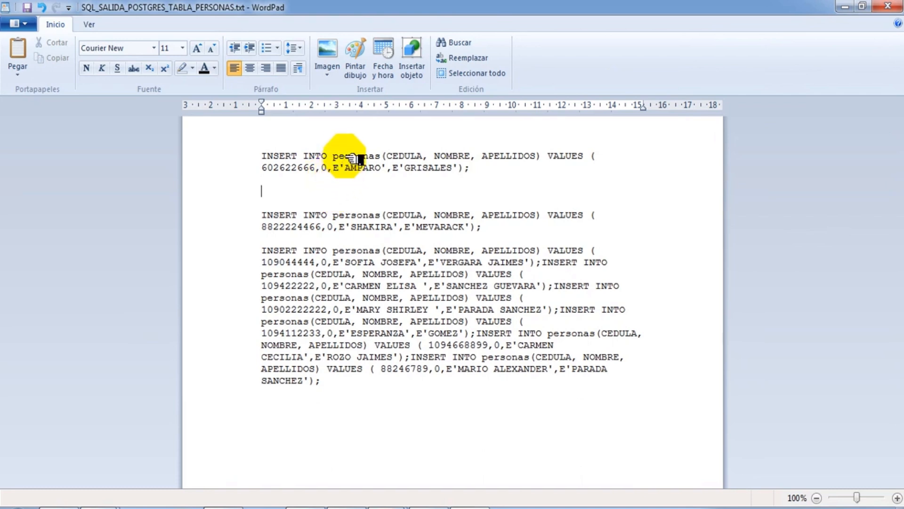
{"action": "left_click_drag", "start_coordinate": [334, 158], "coordinate": [379, 161]}
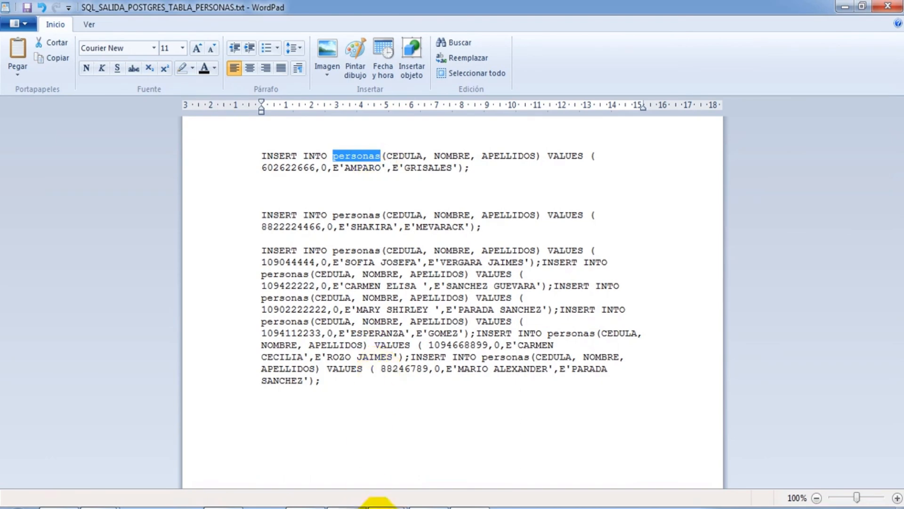
{"action": "mouse_move", "coordinate": [384, 503]}
{"action": "left_click", "coordinate": [440, 445]}
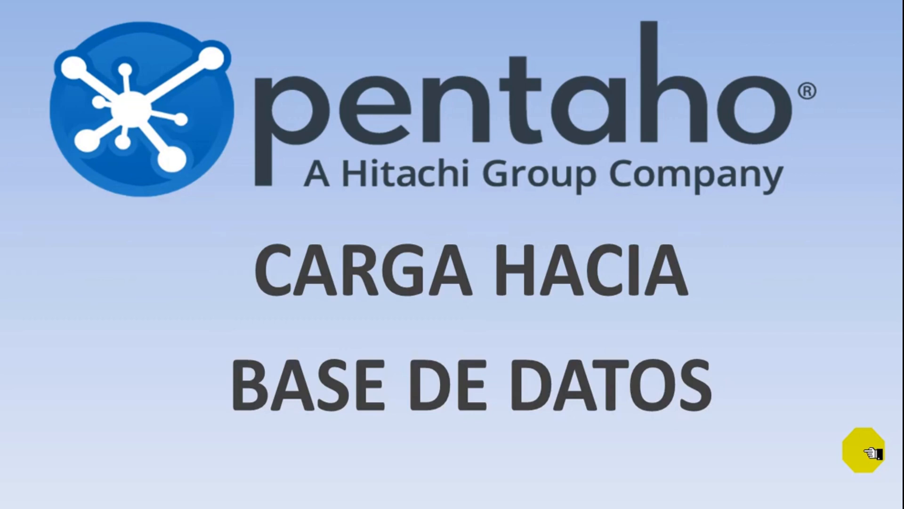
Step: Advance the presentation to the next slide
{"action": "left_click", "coordinate": [861, 434]}
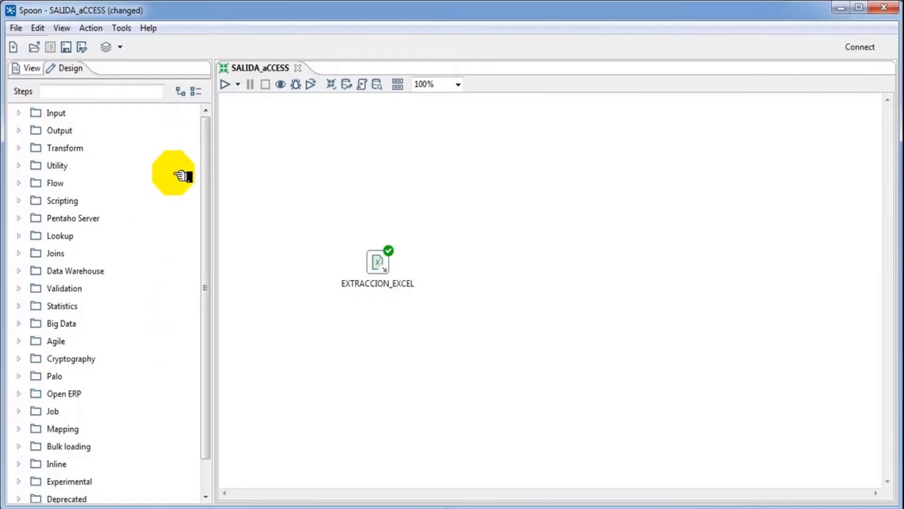
{"action": "double_click", "coordinate": [389, 269]}
{"action": "left_click", "coordinate": [475, 395]}
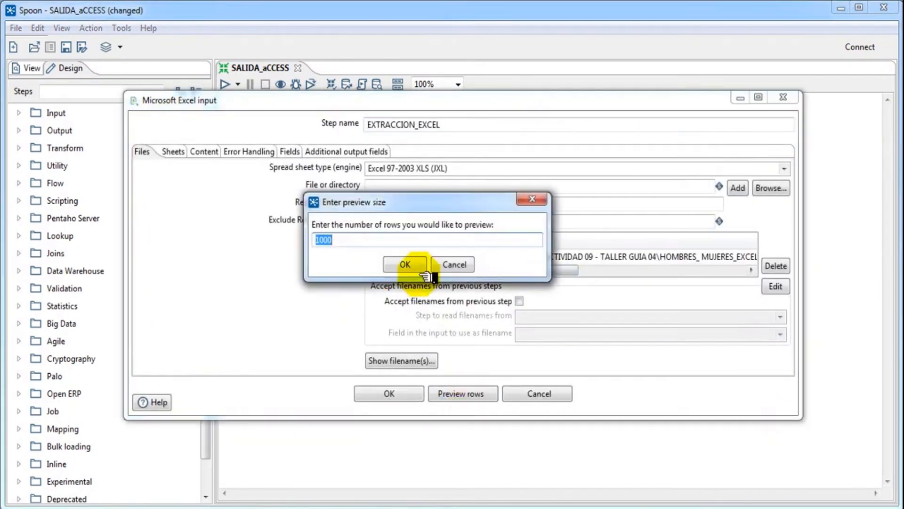
{"action": "left_click", "coordinate": [421, 267]}
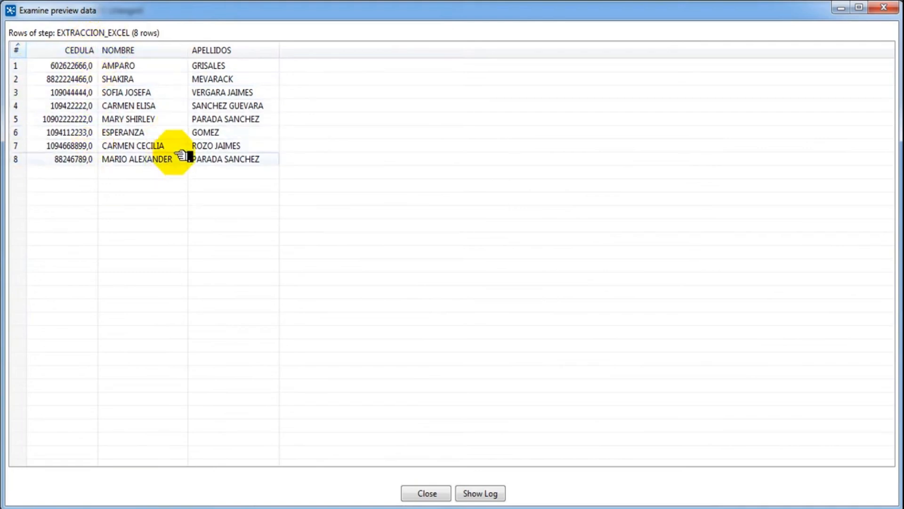
{"action": "left_click", "coordinate": [84, 50]}
{"action": "left_click", "coordinate": [144, 51]}
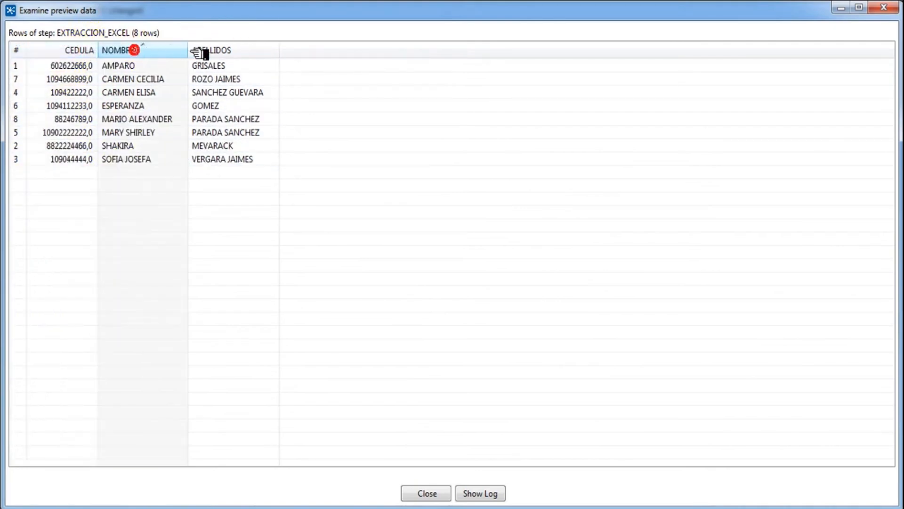
{"action": "left_click", "coordinate": [221, 52]}
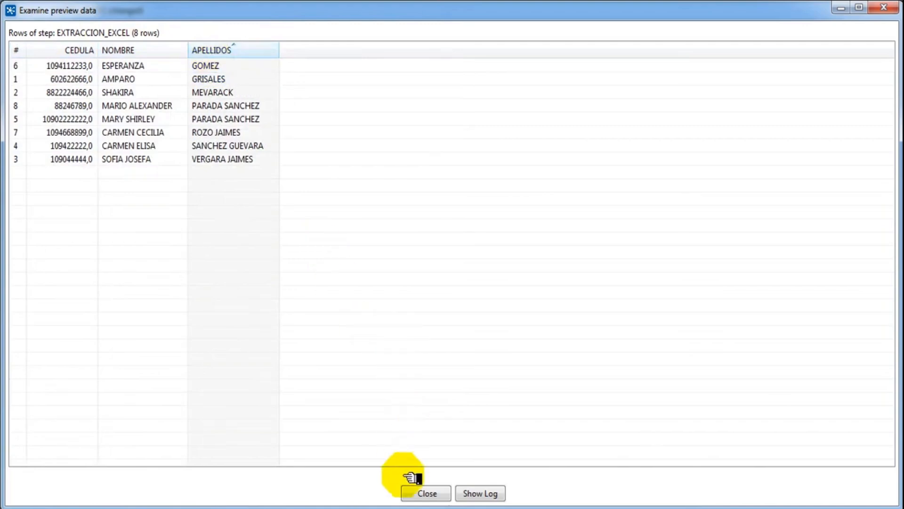
{"action": "left_click", "coordinate": [427, 494]}
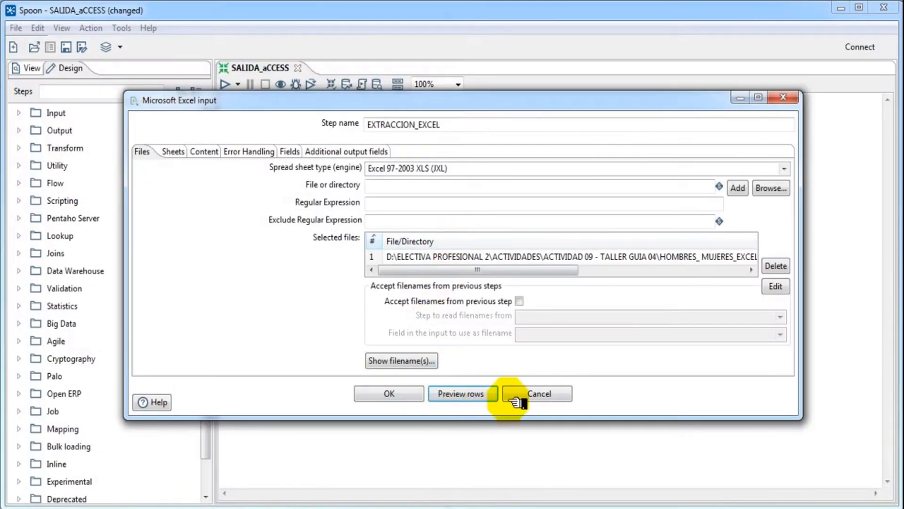
{"action": "left_click", "coordinate": [508, 399]}
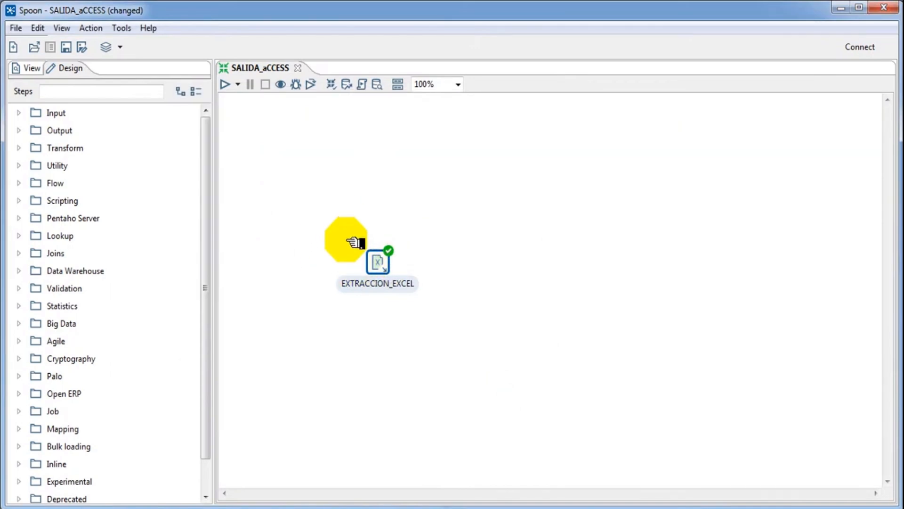
Step: Place an Insert / Update step right of EXTRACCION_EXCEL and connect them with a hop
{"action": "left_click", "coordinate": [19, 131]}
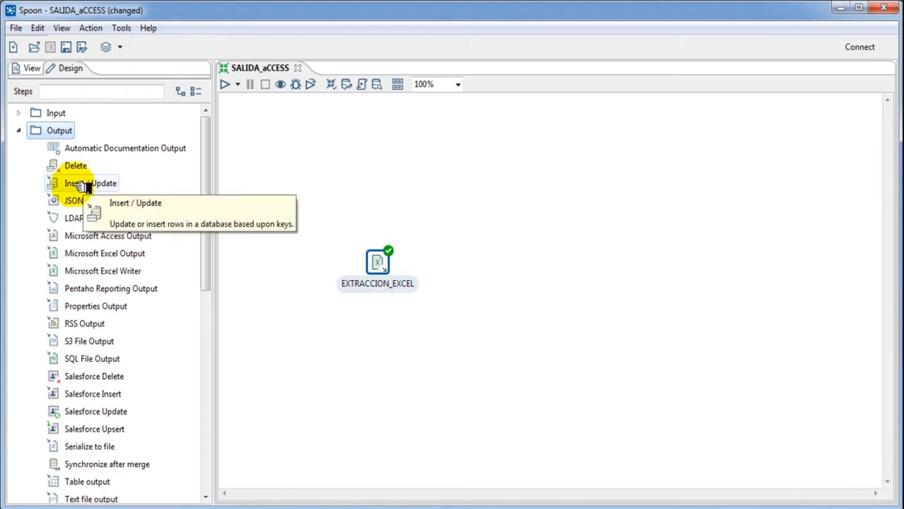
{"action": "left_click_drag", "start_coordinate": [82, 186], "coordinate": [522, 245]}
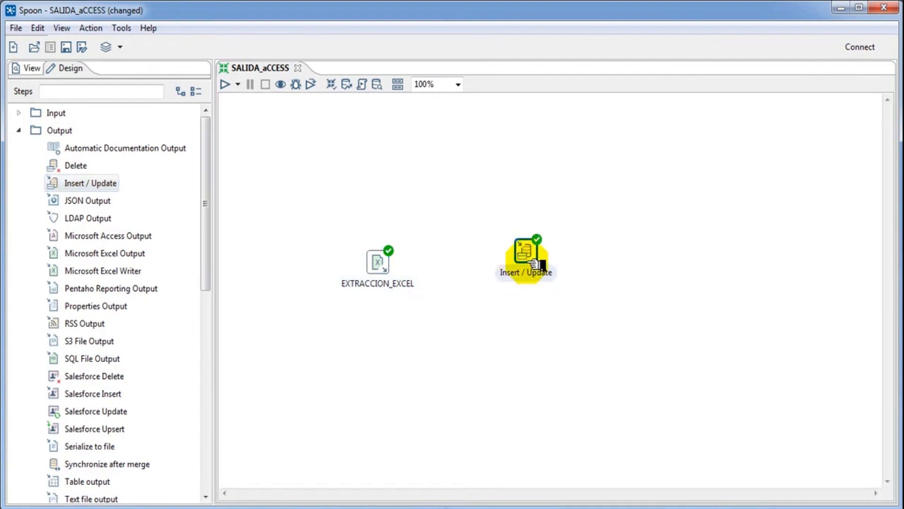
{"action": "left_click", "coordinate": [392, 265]}
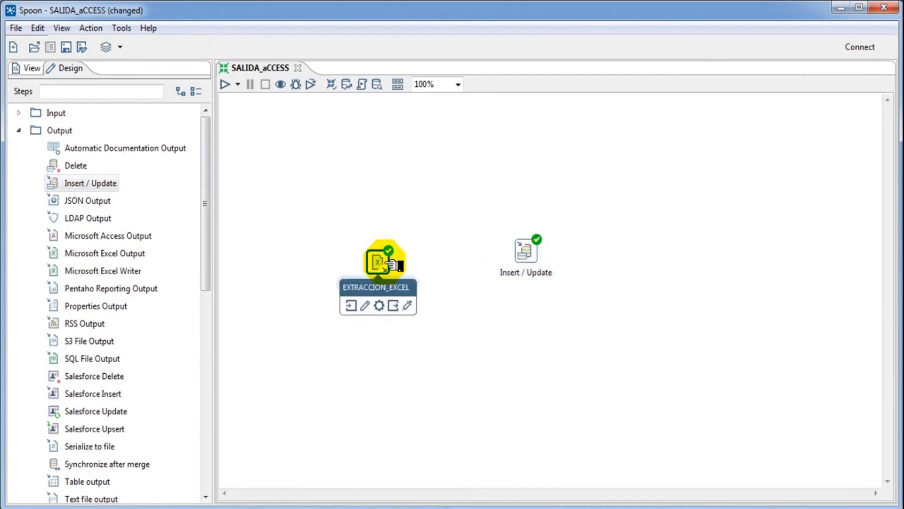
{"action": "left_click", "coordinate": [393, 306]}
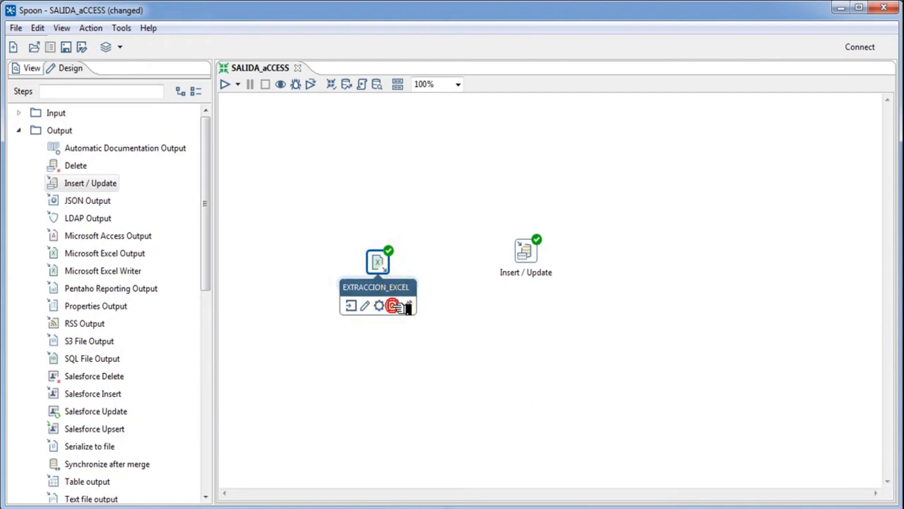
{"action": "left_click_drag", "start_coordinate": [393, 306], "coordinate": [537, 277]}
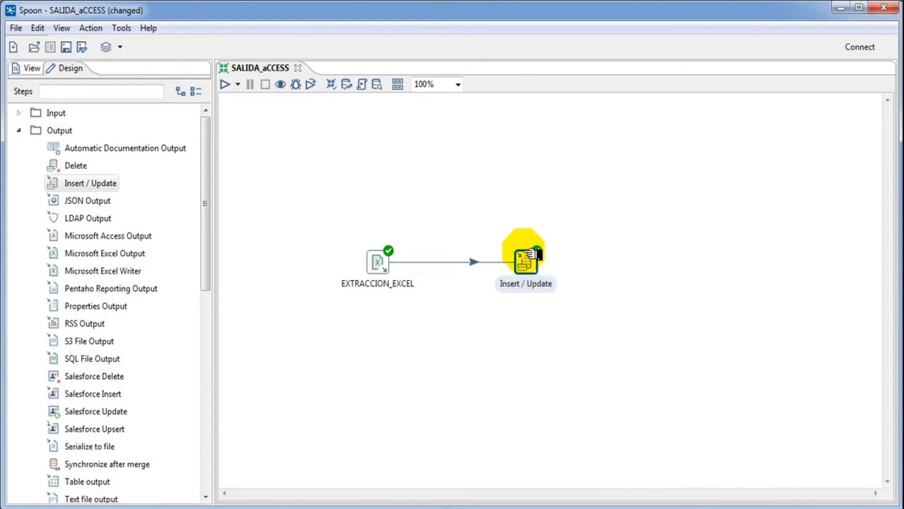
Step: Rename the Insert / Update step to CARGAR_POSTGRES and start a new database connection
{"action": "double_click", "coordinate": [526, 261]}
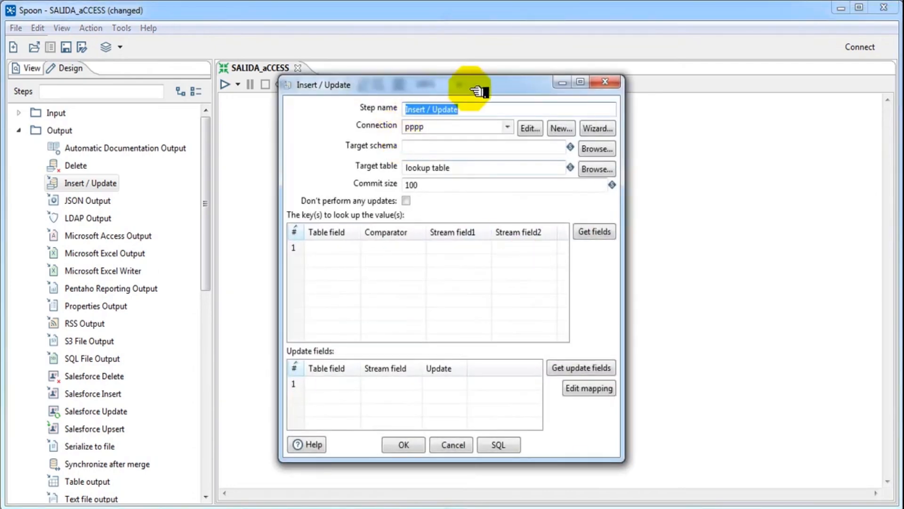
{"action": "key", "text": "BackSpace"}
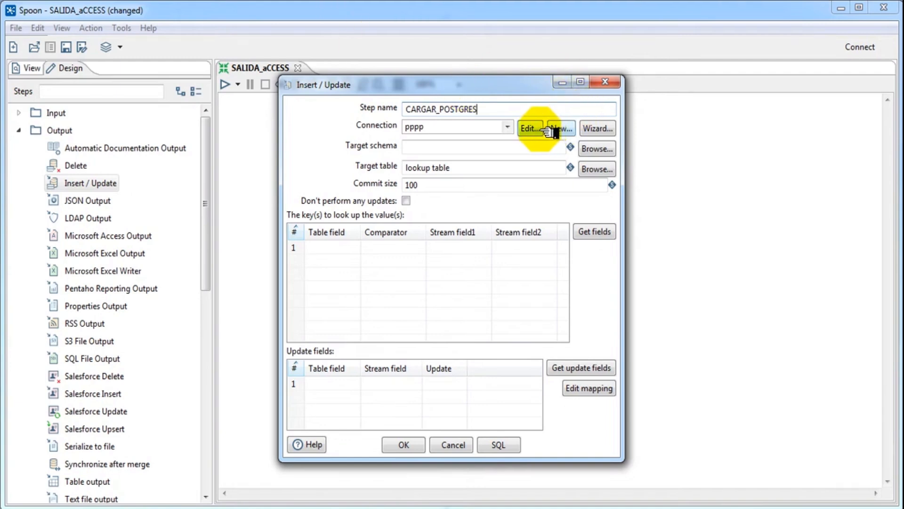
{"action": "left_click", "coordinate": [559, 129]}
{"action": "left_click", "coordinate": [560, 129]}
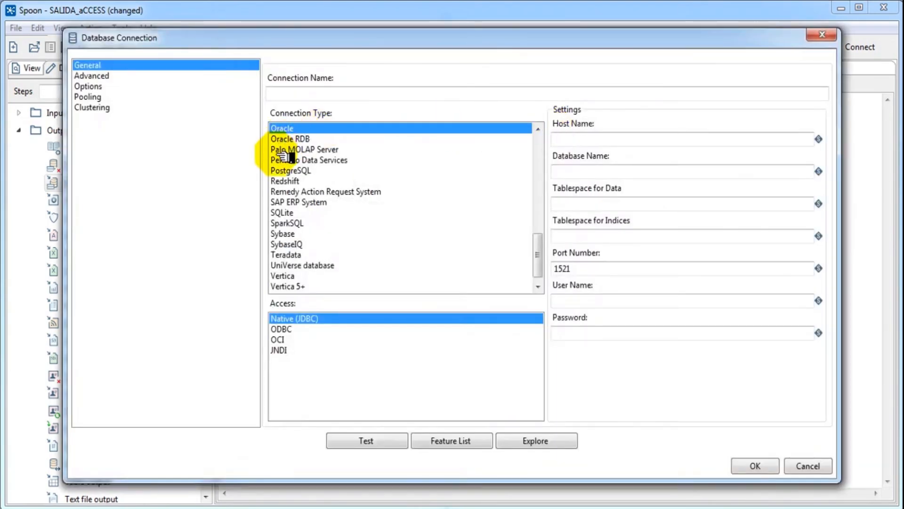
Step: Set up a PostgreSQL connection to host localhost, database prueba1, with port, user and password
{"action": "left_click", "coordinate": [332, 160]}
{"action": "key", "text": "Down"}
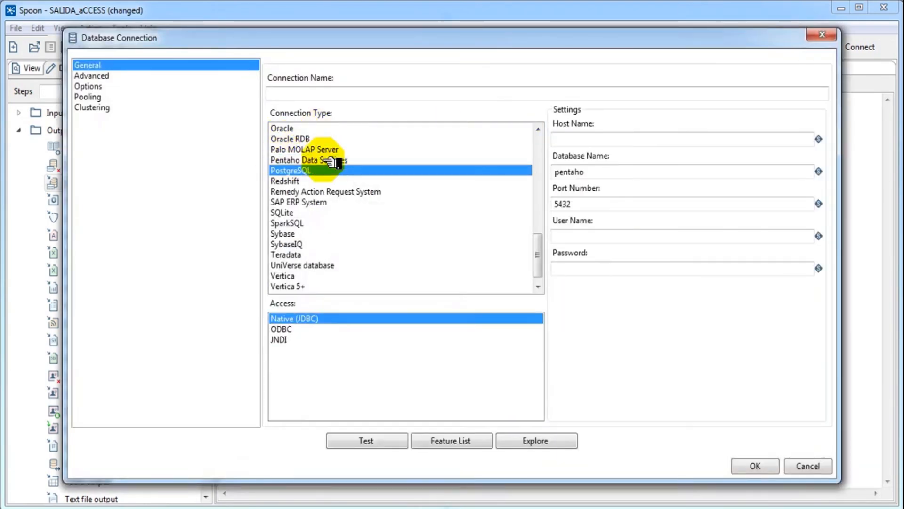
{"action": "left_click", "coordinate": [626, 138]}
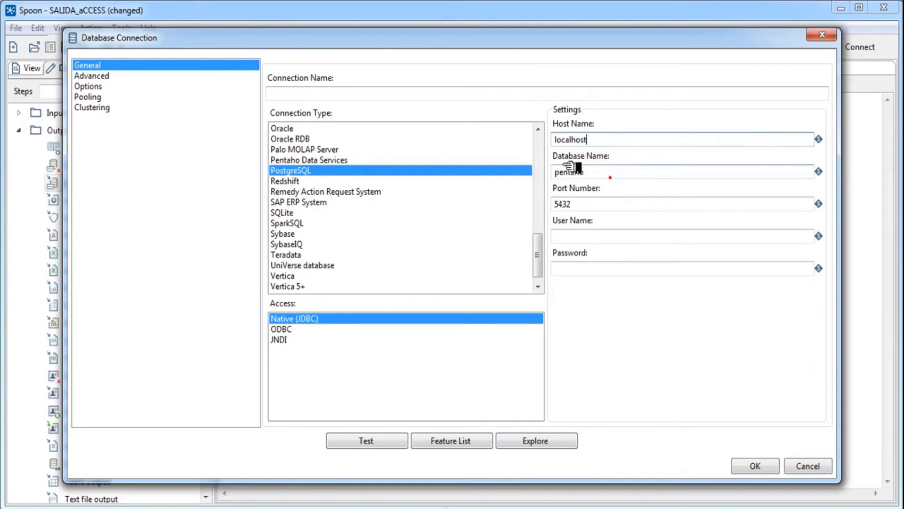
{"action": "double_click", "coordinate": [589, 173]}
{"action": "type", "text": "prueba1"}
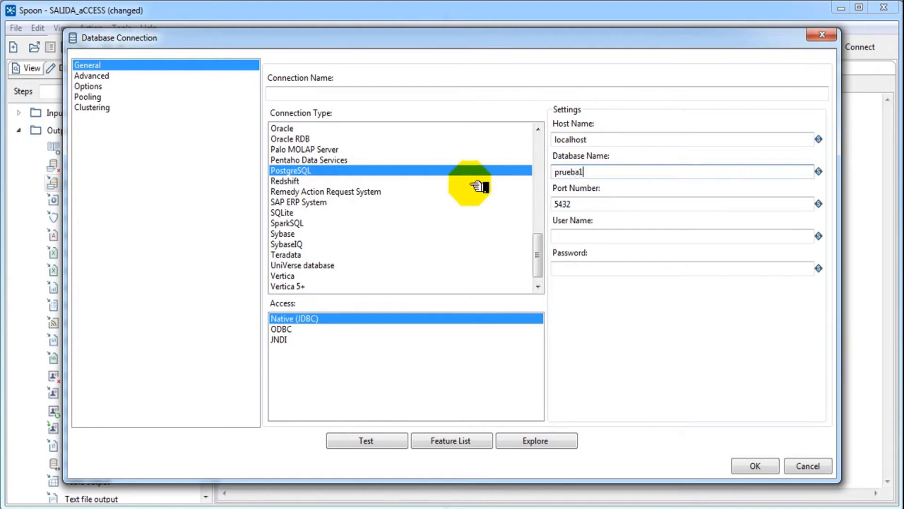
{"action": "left_click", "coordinate": [579, 204]}
{"action": "left_click", "coordinate": [603, 239]}
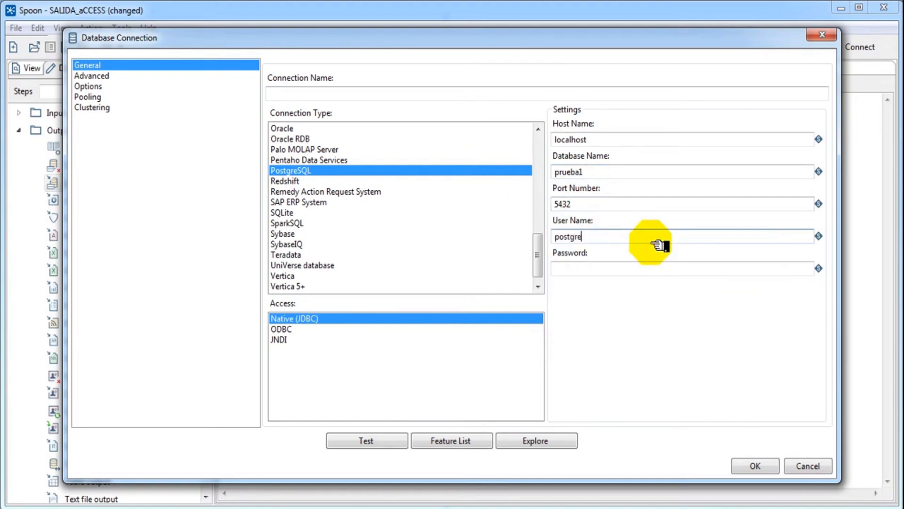
{"action": "key", "text": "Tab"}
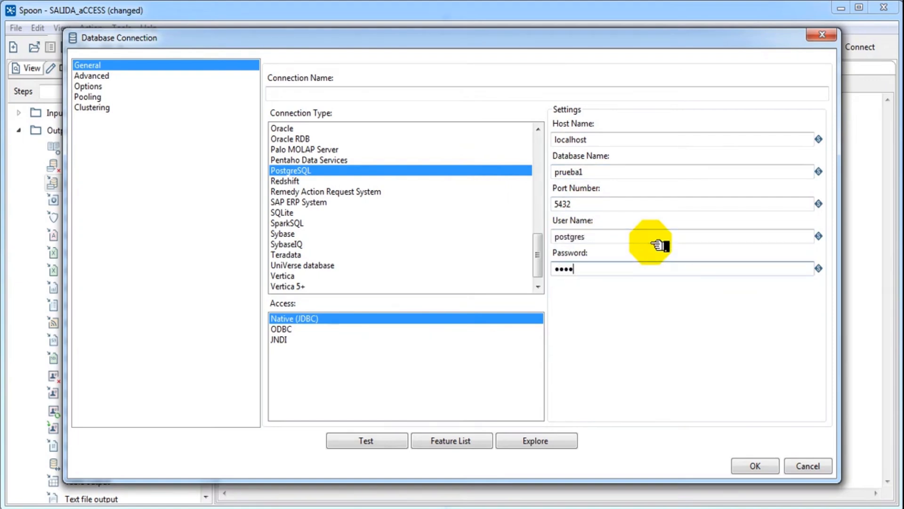
{"action": "key", "text": "BackSpace"}
{"action": "key", "text": "BackSpace"}
{"action": "key", "text": "BackSpace"}
{"action": "key", "text": "BackSpace"}
Step: Name the connection conexion_postgres1, test it successfully and save it
{"action": "left_click", "coordinate": [352, 442]}
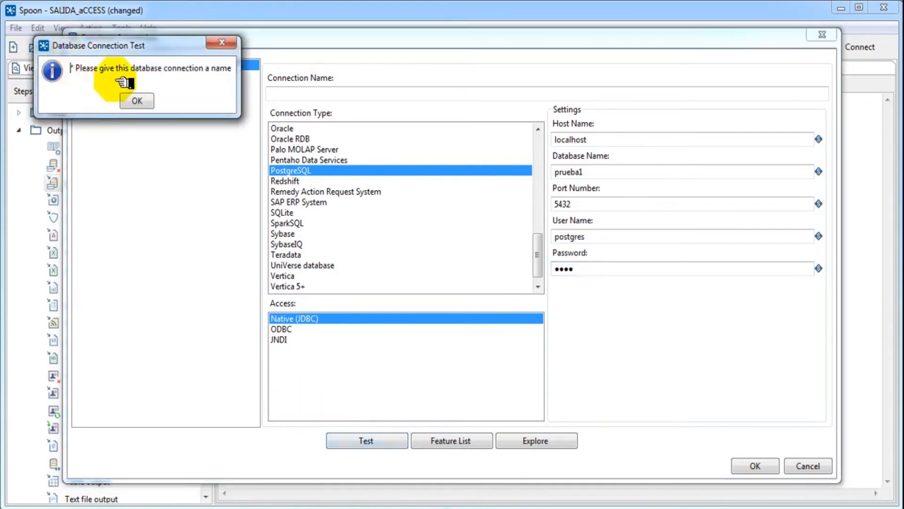
{"action": "left_click", "coordinate": [131, 100]}
{"action": "left_click", "coordinate": [273, 92]}
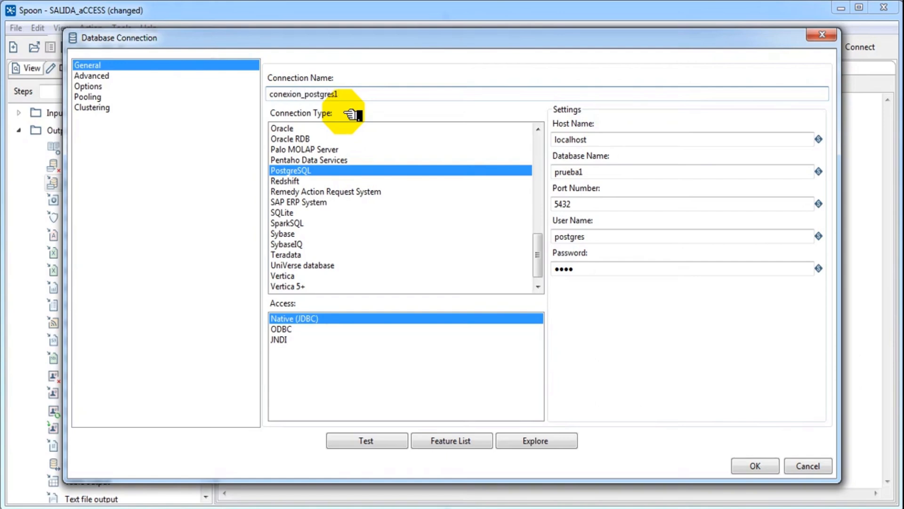
{"action": "left_click", "coordinate": [365, 441]}
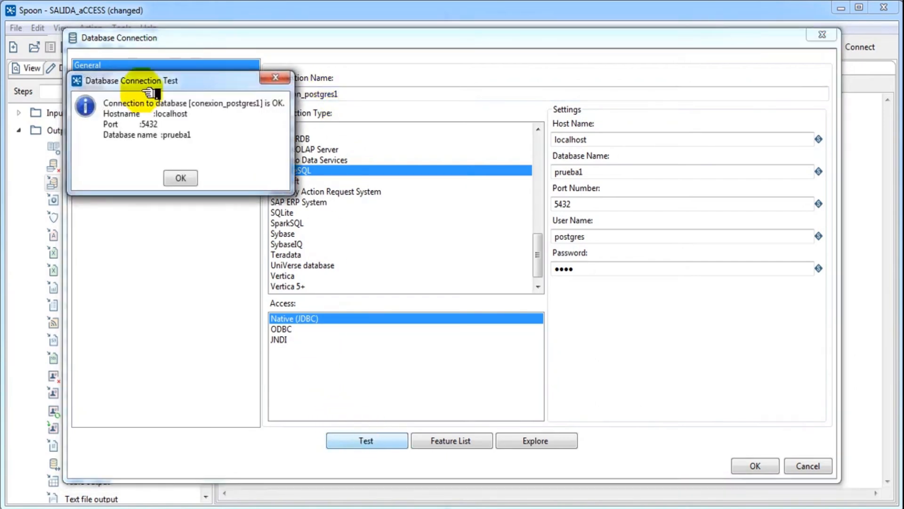
{"action": "left_click", "coordinate": [174, 177]}
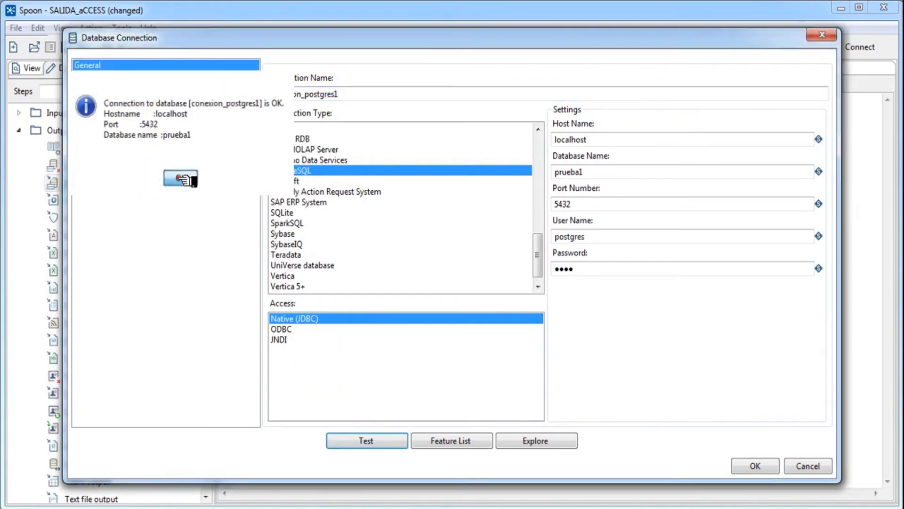
{"action": "left_click", "coordinate": [748, 467]}
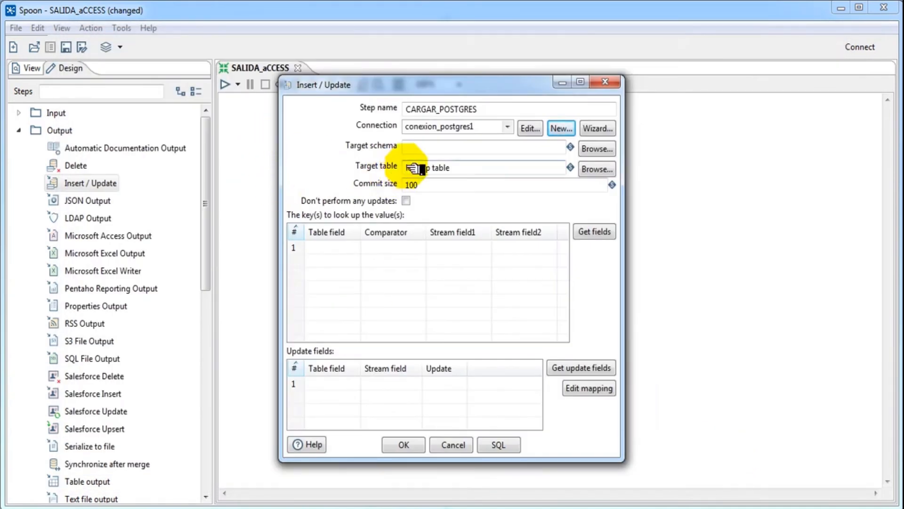
Step: Set the target schema to public and the target table to personas
{"action": "left_click", "coordinate": [596, 148]}
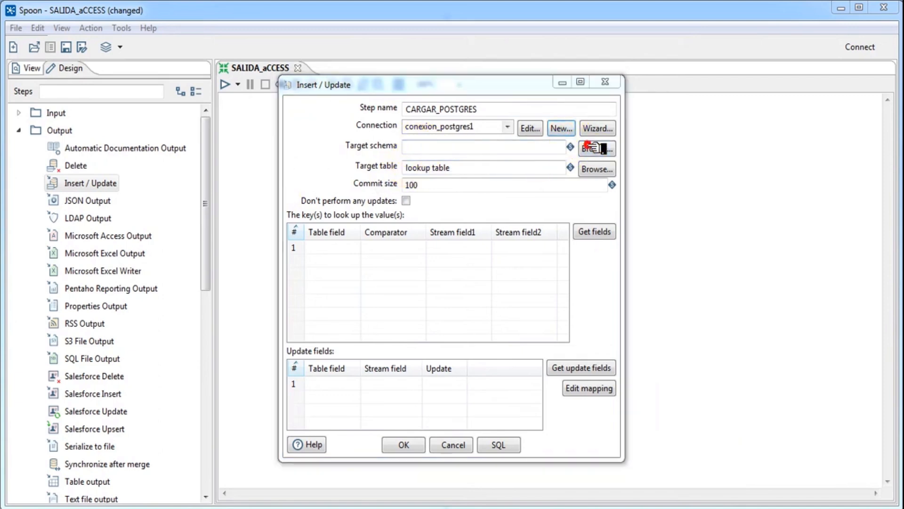
{"action": "left_click", "coordinate": [409, 272]}
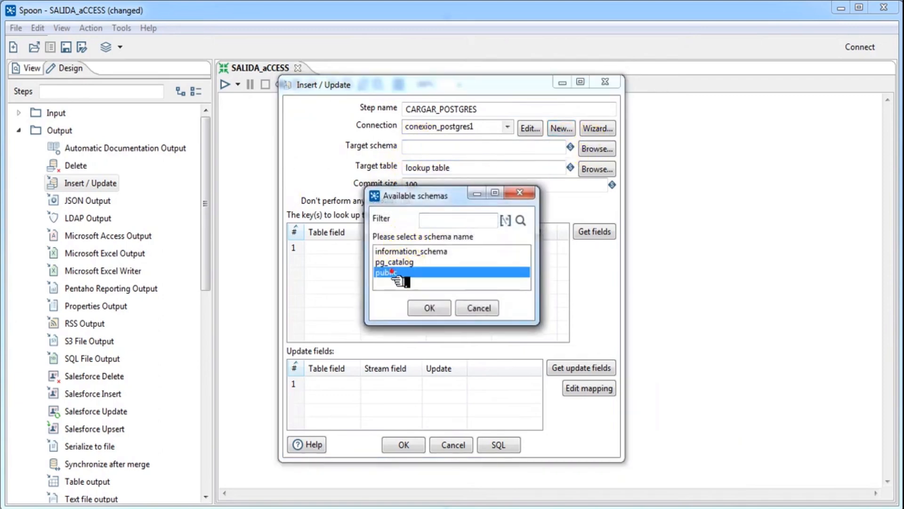
{"action": "left_click", "coordinate": [426, 307]}
{"action": "left_click", "coordinate": [444, 174]}
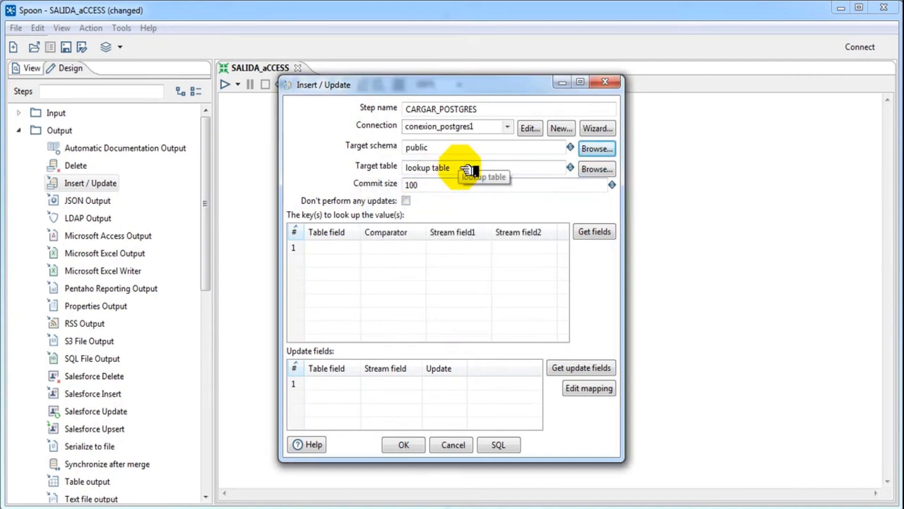
{"action": "triple_click", "coordinate": [460, 168]}
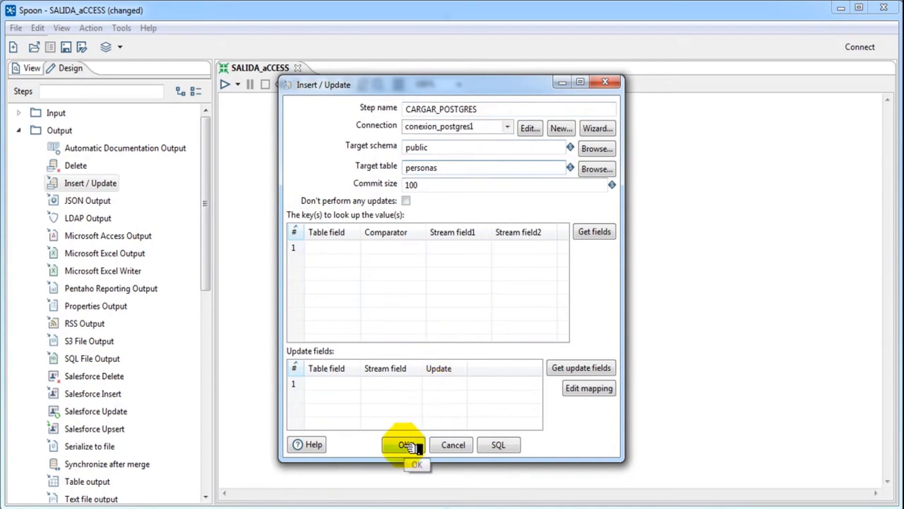
Step: Use CEDULA, NOMBRE and APELLIDOS as lookup keys and update fields, then confirm the step
{"action": "left_click", "coordinate": [594, 233]}
{"action": "left_click", "coordinate": [339, 247]}
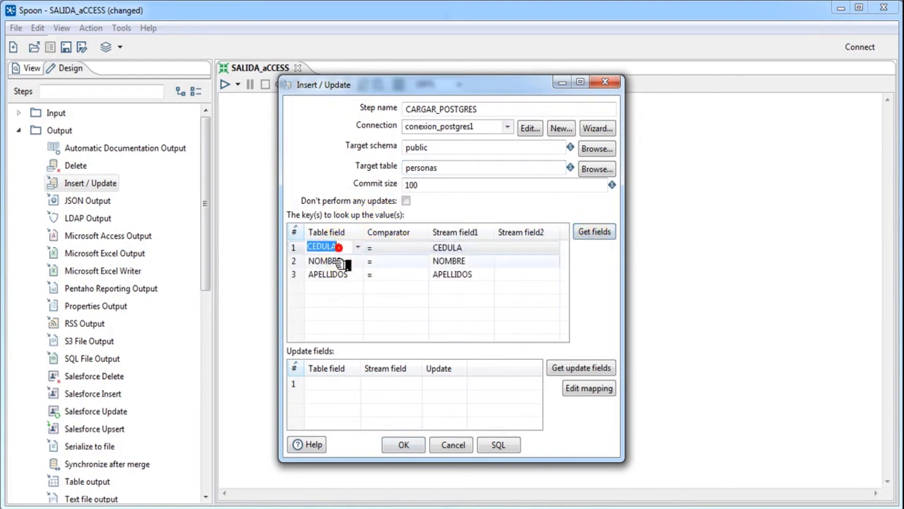
{"action": "left_click", "coordinate": [337, 262]}
{"action": "left_click", "coordinate": [335, 274]}
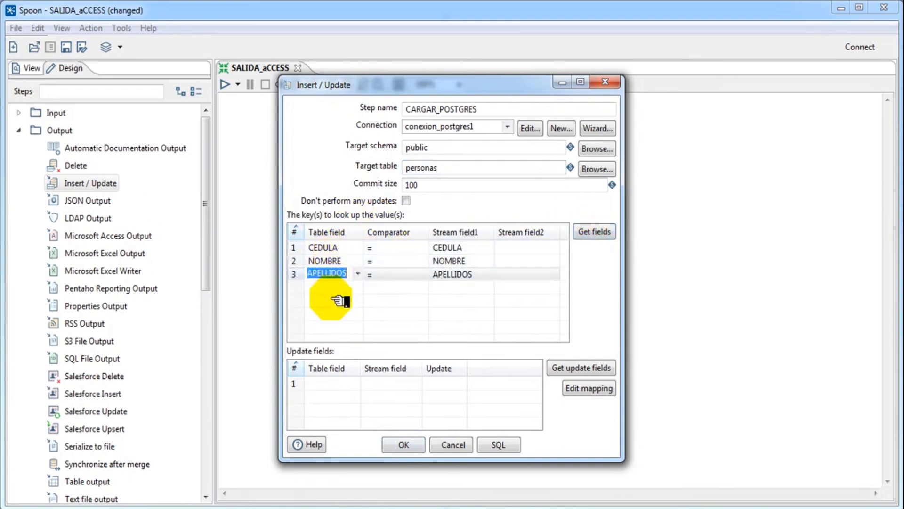
{"action": "left_click", "coordinate": [575, 372]}
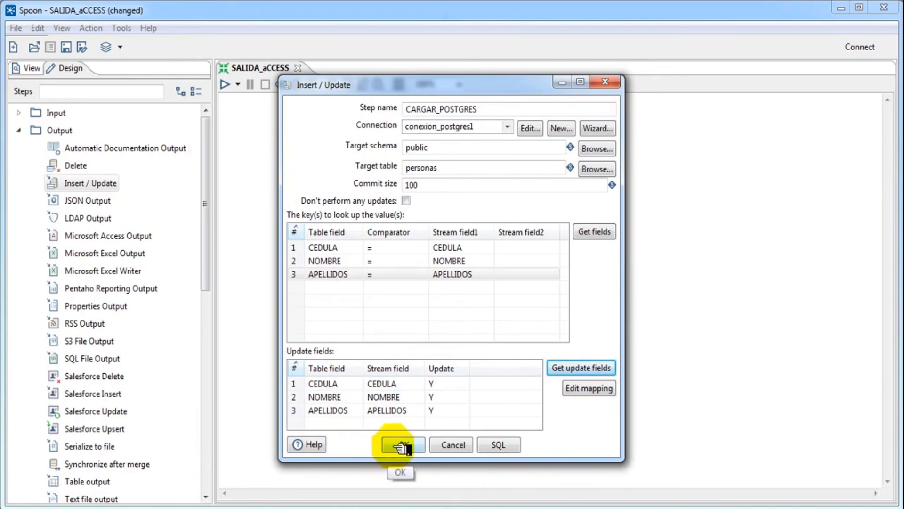
{"action": "left_click", "coordinate": [402, 446]}
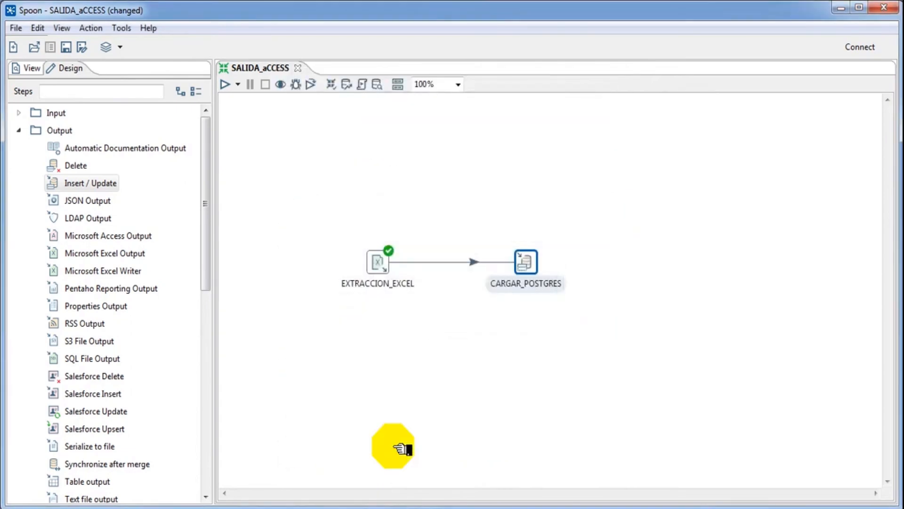
Step: In pgAdmin 4, expand prueba1 and list the public schema's tables, showing the empty personitas table
{"action": "left_click", "coordinate": [348, 507]}
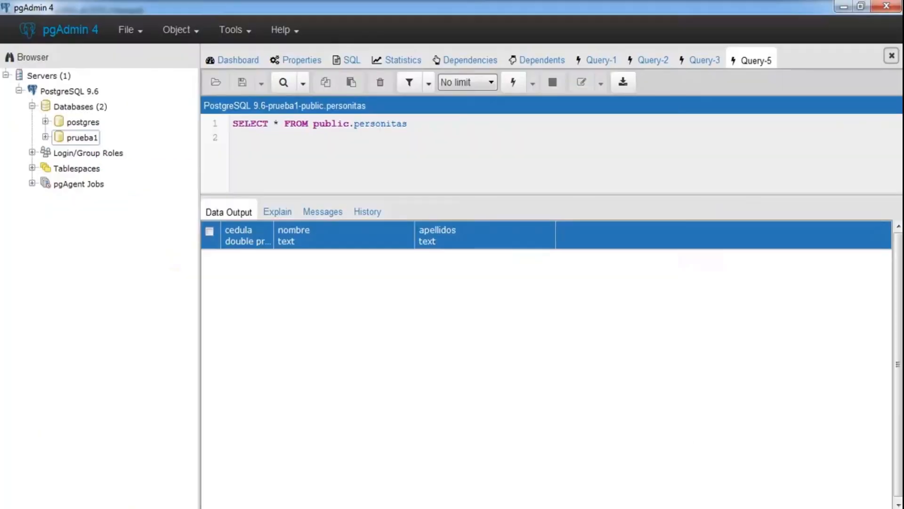
{"action": "left_click", "coordinate": [85, 138]}
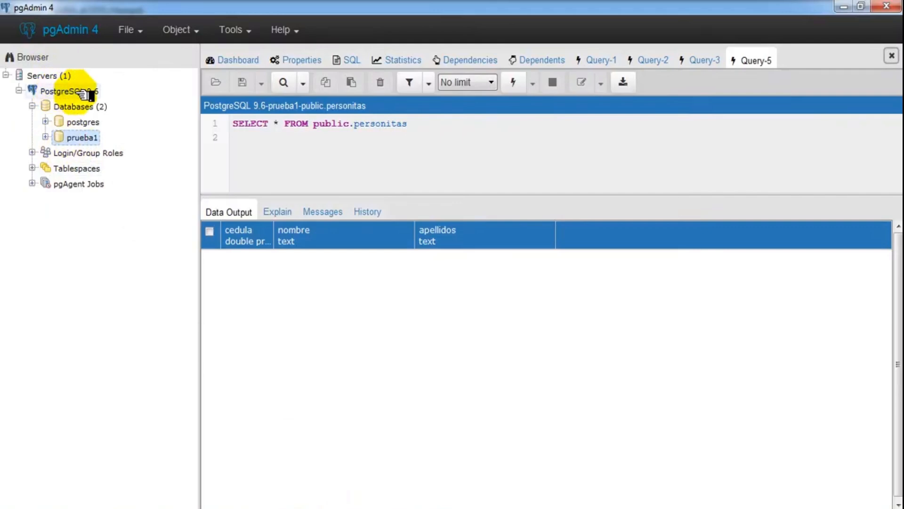
{"action": "left_click", "coordinate": [45, 137]}
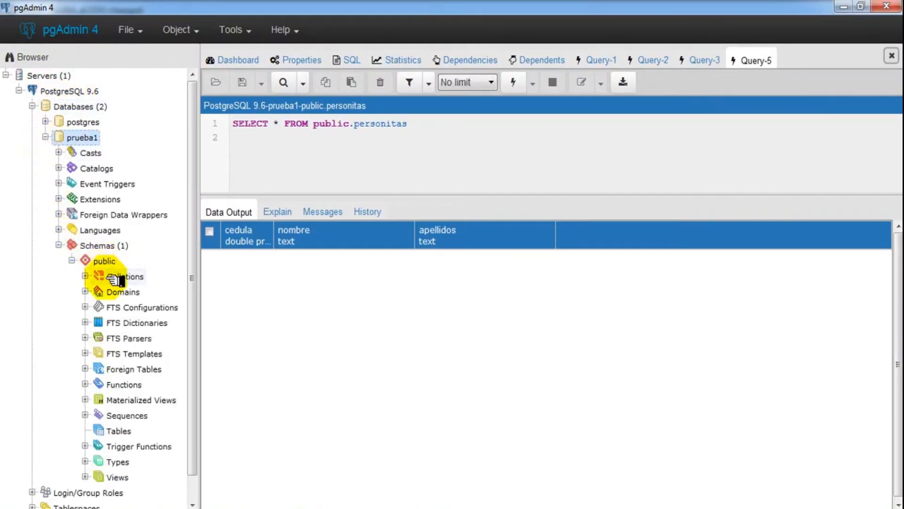
{"action": "left_click", "coordinate": [122, 429]}
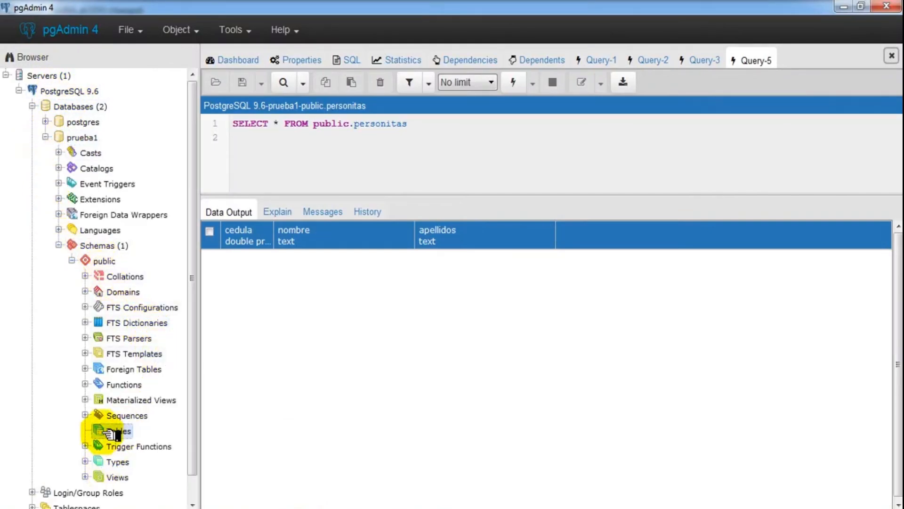
{"action": "left_click_drag", "start_coordinate": [196, 384], "coordinate": [170, 478]}
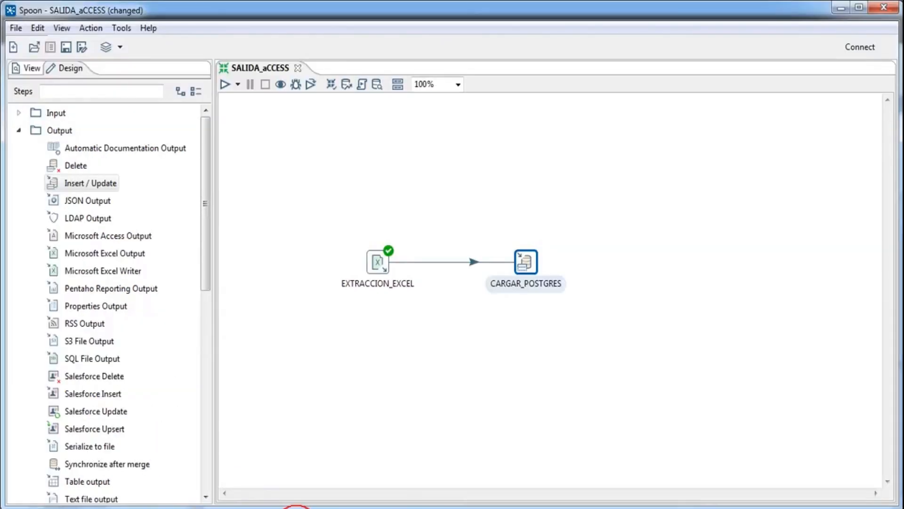
Step: Generate the SQL for CARGAR_POSTGRES's target table and enlarge the editor to read the script
{"action": "double_click", "coordinate": [539, 271]}
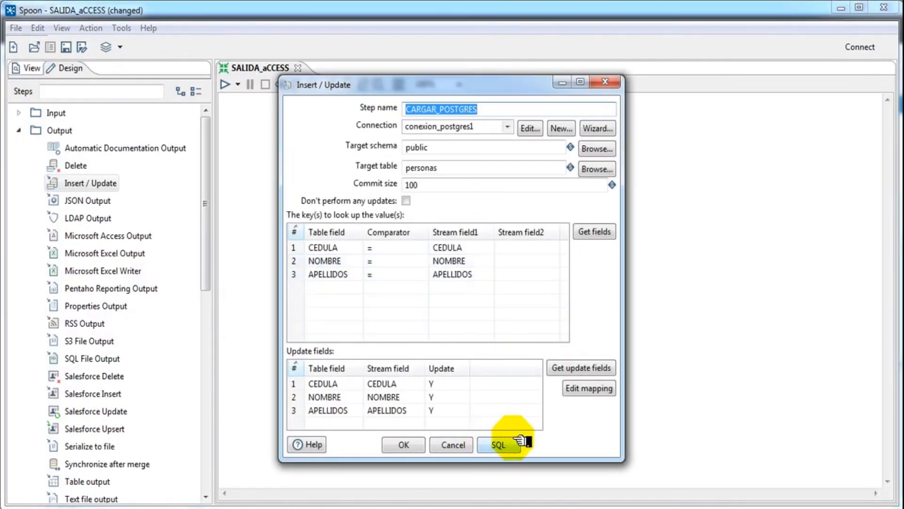
{"action": "left_click", "coordinate": [499, 446]}
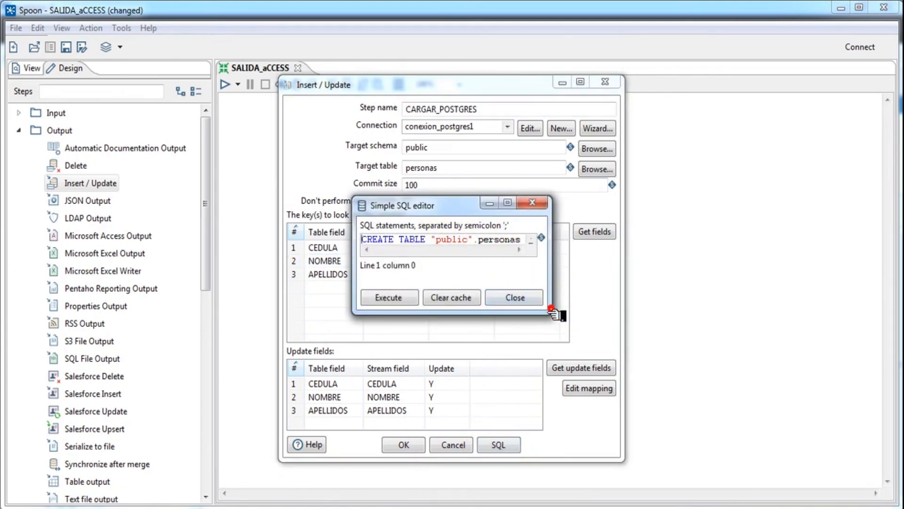
{"action": "left_click_drag", "start_coordinate": [555, 310], "coordinate": [847, 399]}
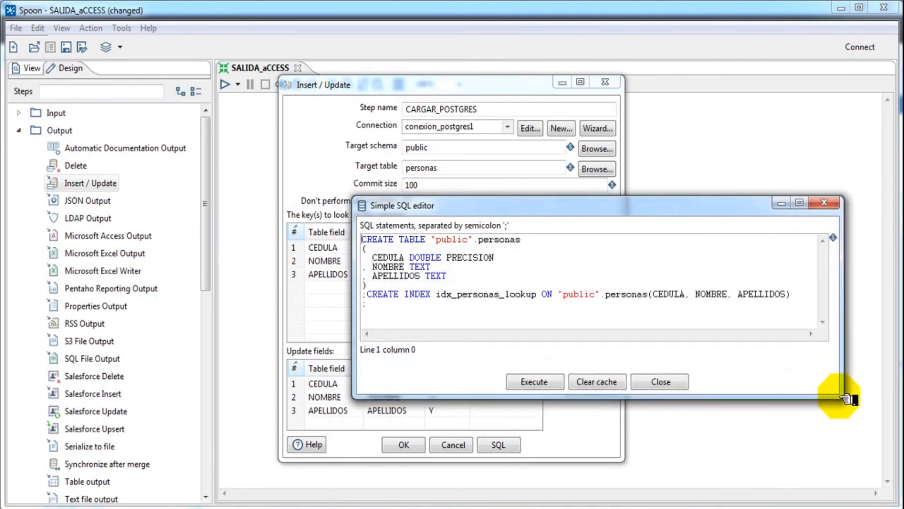
{"action": "left_click_drag", "start_coordinate": [500, 205], "coordinate": [369, 189]}
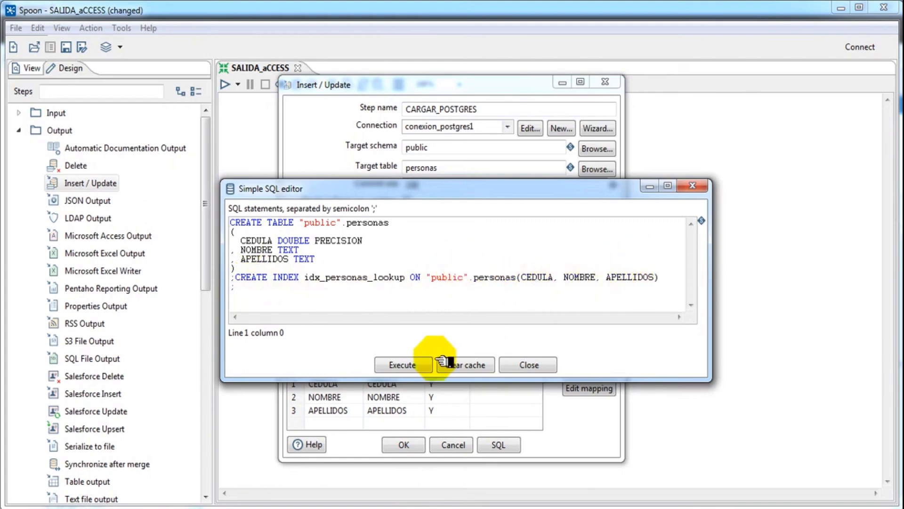
Step: Execute the 2 statements creating table public.personas and index idx_personas_lookup, then review the results
{"action": "left_click", "coordinate": [402, 363]}
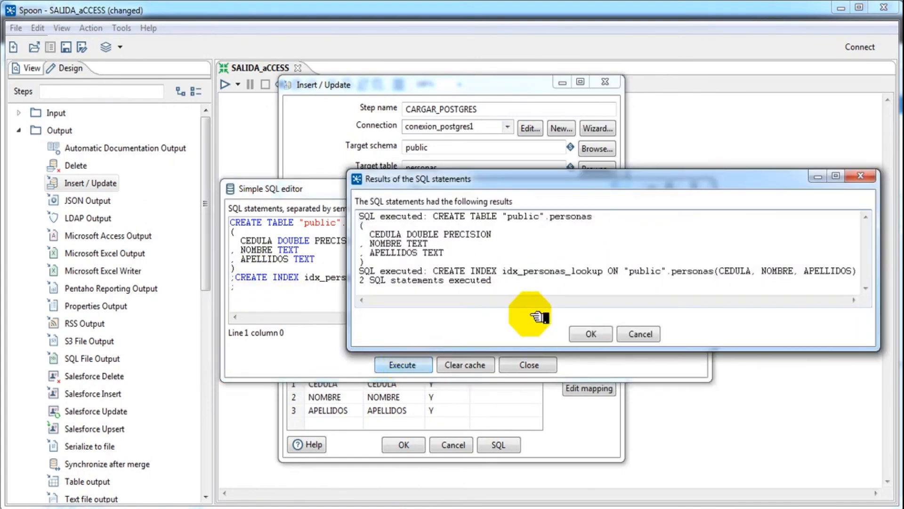
{"action": "left_click_drag", "start_coordinate": [535, 182], "coordinate": [422, 186]}
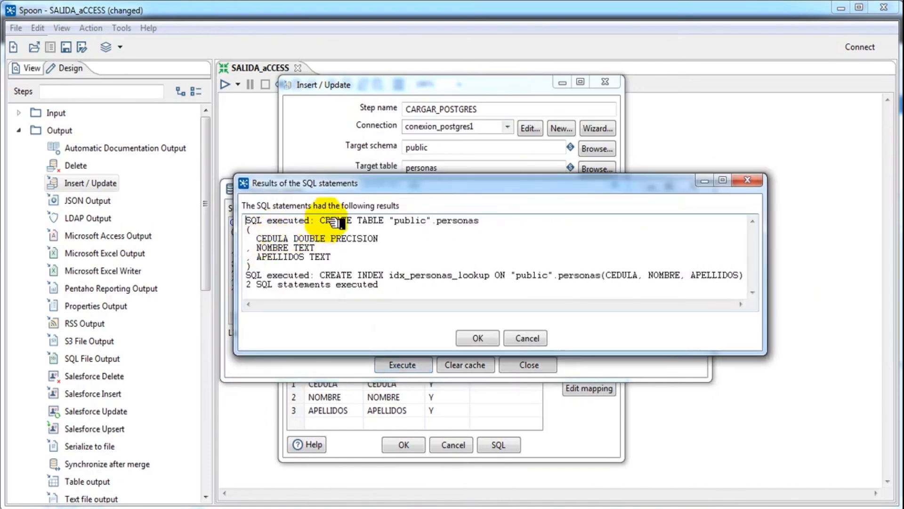
{"action": "left_click_drag", "start_coordinate": [388, 224], "coordinate": [400, 225]}
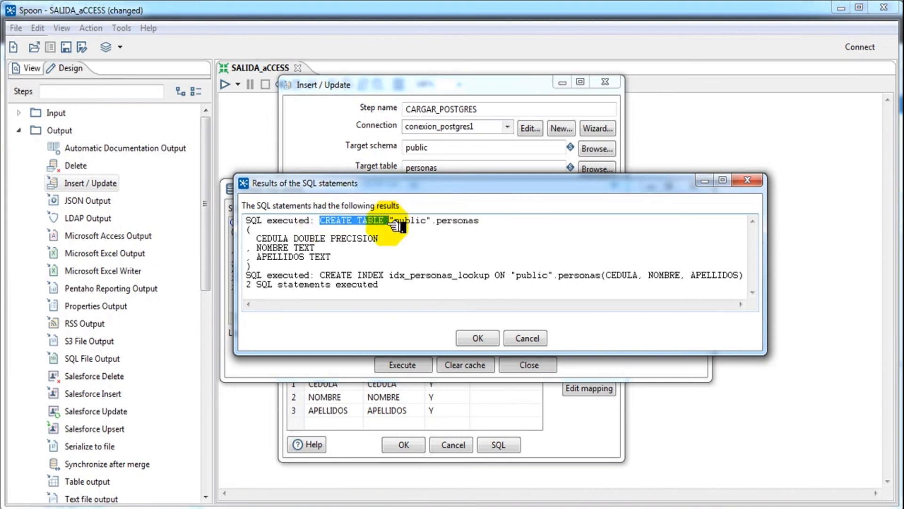
{"action": "left_click_drag", "start_coordinate": [398, 225], "coordinate": [479, 220]}
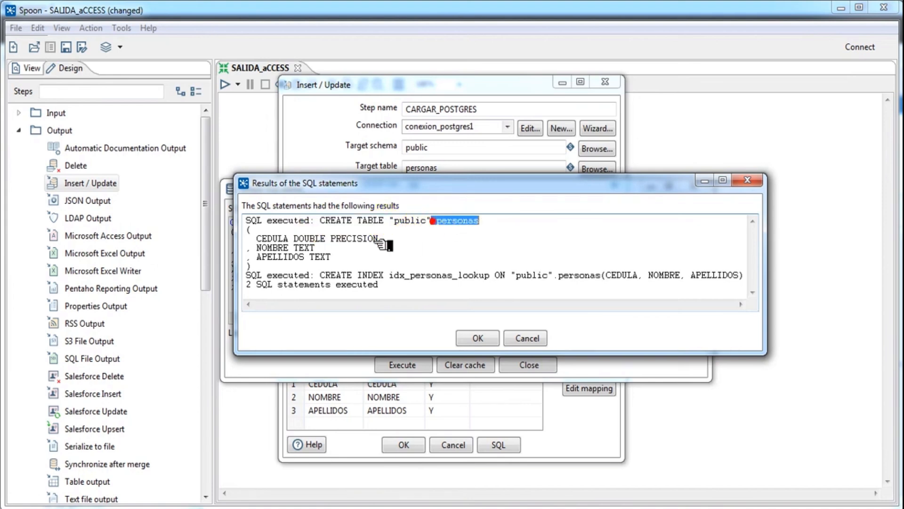
{"action": "left_click", "coordinate": [473, 337]}
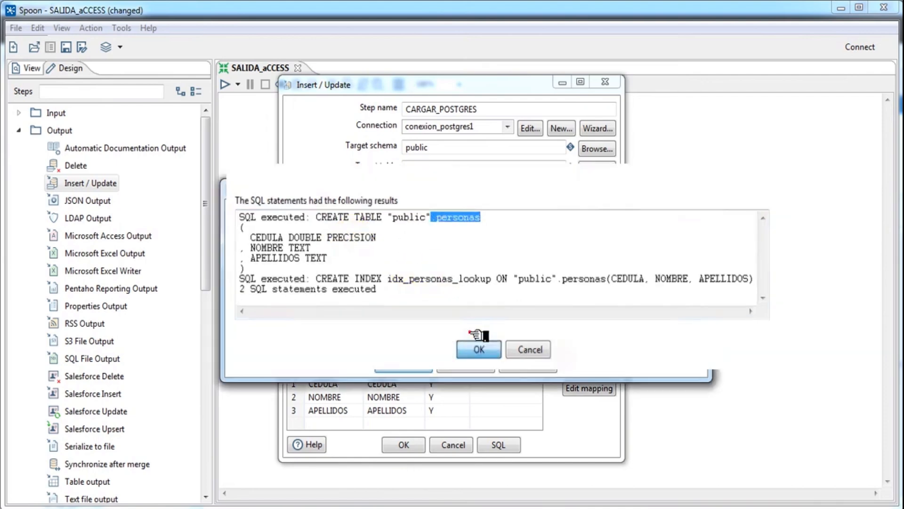
{"action": "key", "text": "alt+Tab"}
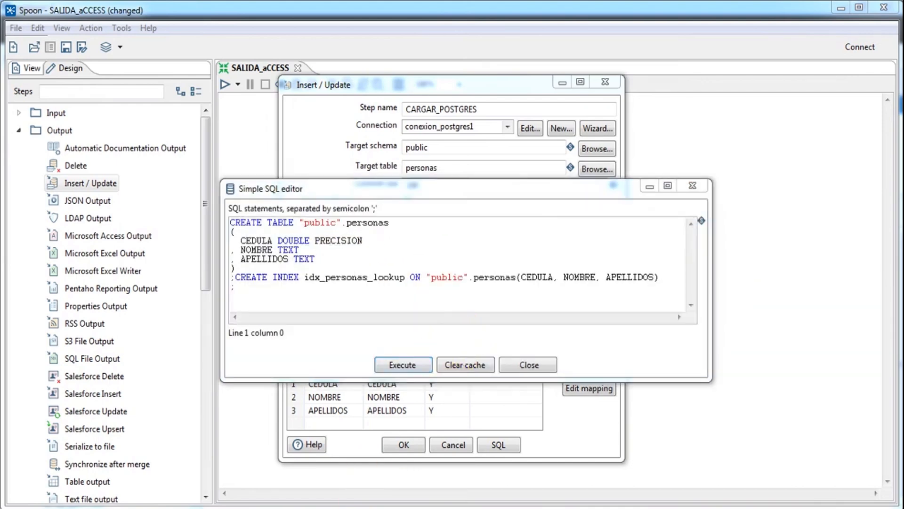
Step: Refresh prueba1's tables and check personas has cedula, nombre and apellidos columns
{"action": "right_click", "coordinate": [120, 411]}
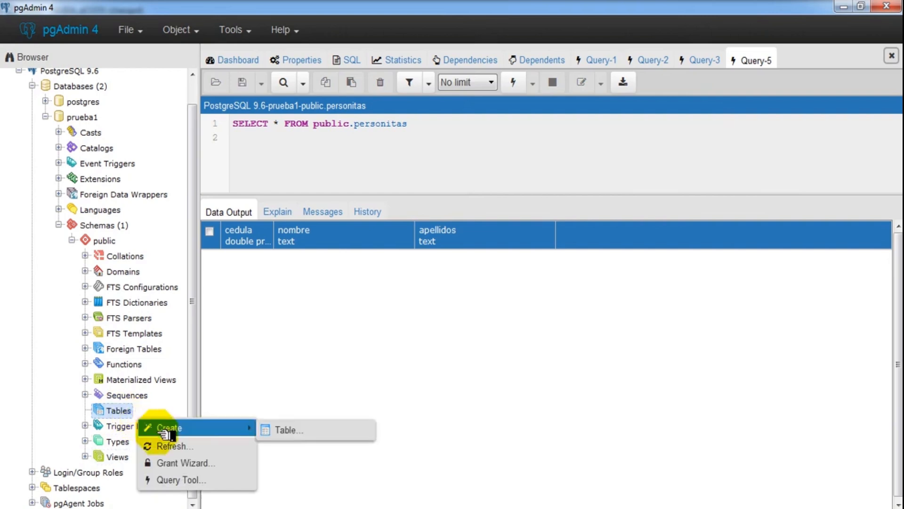
{"action": "left_click", "coordinate": [167, 446]}
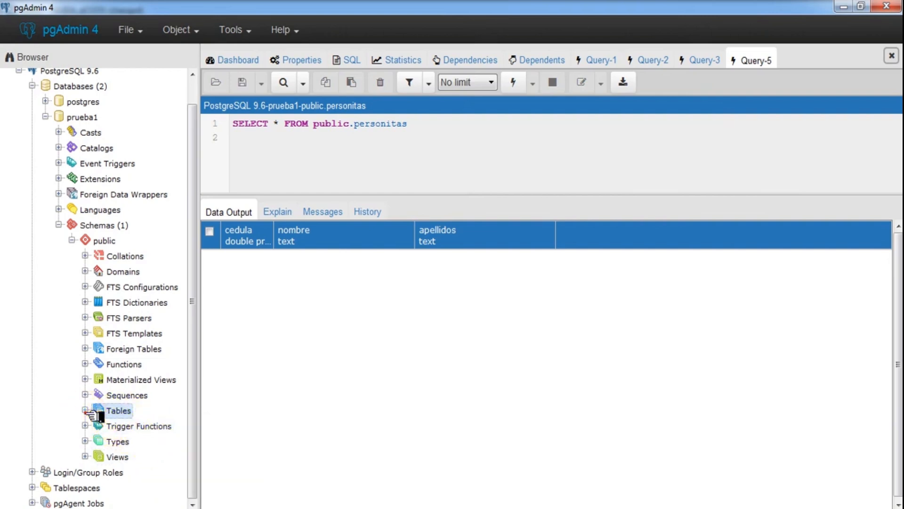
{"action": "double_click", "coordinate": [101, 413]}
{"action": "left_click", "coordinate": [137, 426]}
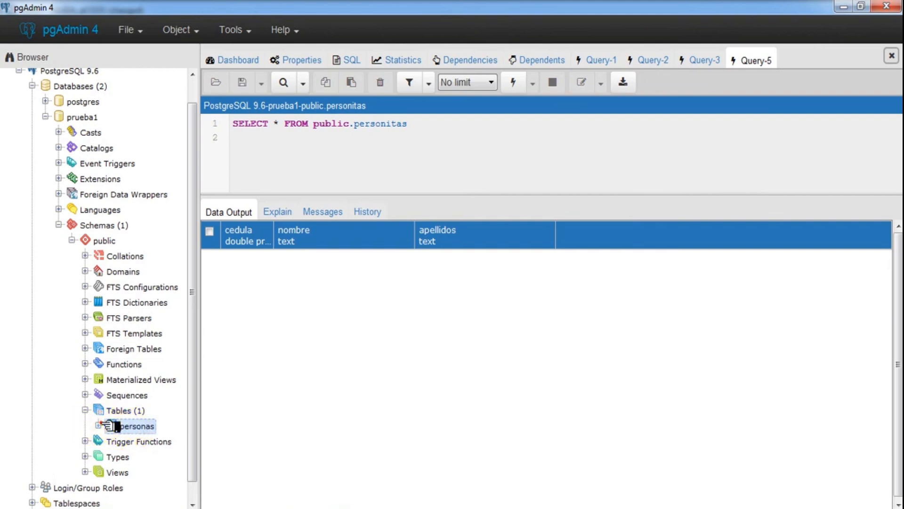
{"action": "left_click", "coordinate": [99, 426]}
{"action": "left_click_drag", "start_coordinate": [191, 391], "coordinate": [188, 464]}
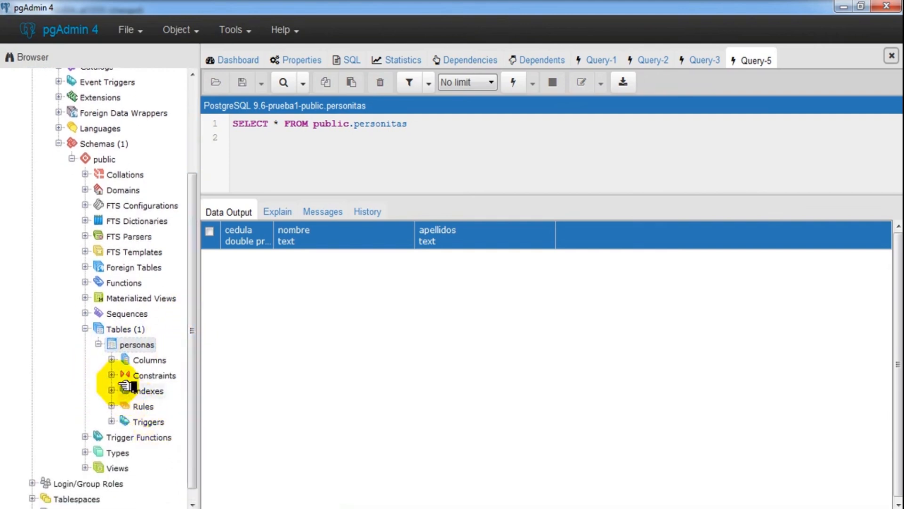
{"action": "left_click", "coordinate": [112, 359]}
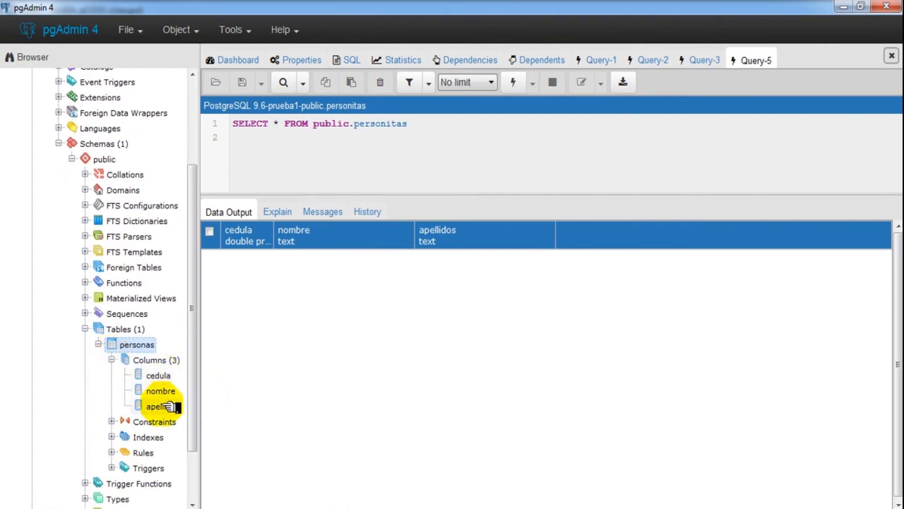
{"action": "left_click", "coordinate": [111, 359]}
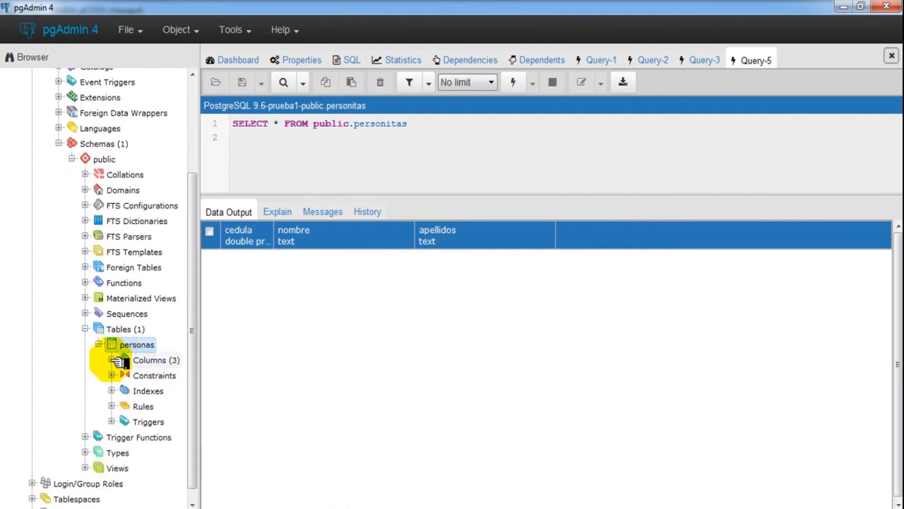
{"action": "left_click", "coordinate": [99, 344]}
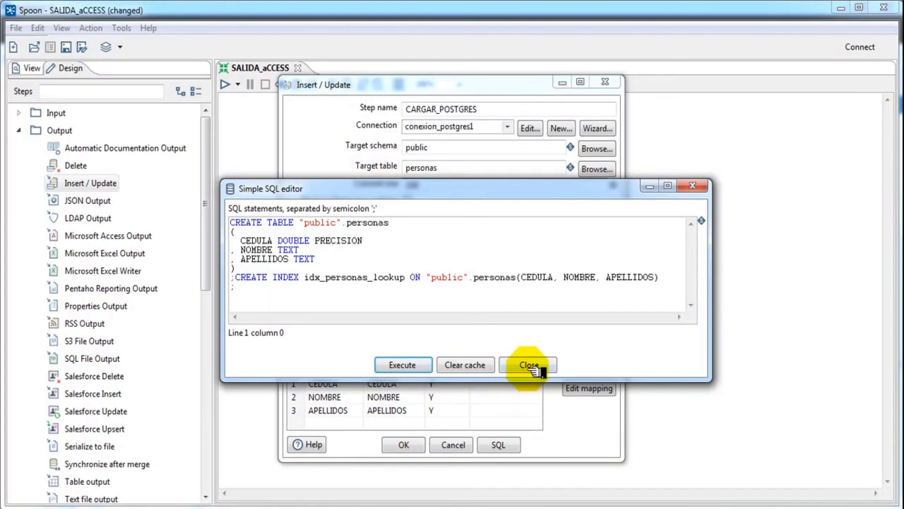
Step: Close the SQL editor, confirm CARGAR_POSTGRES and run the transformation with default options
{"action": "left_click", "coordinate": [528, 366]}
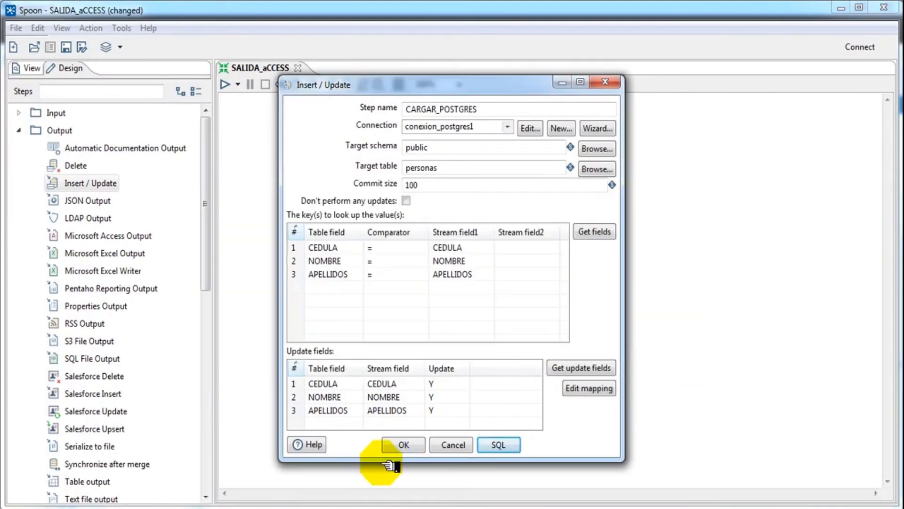
{"action": "left_click", "coordinate": [405, 444]}
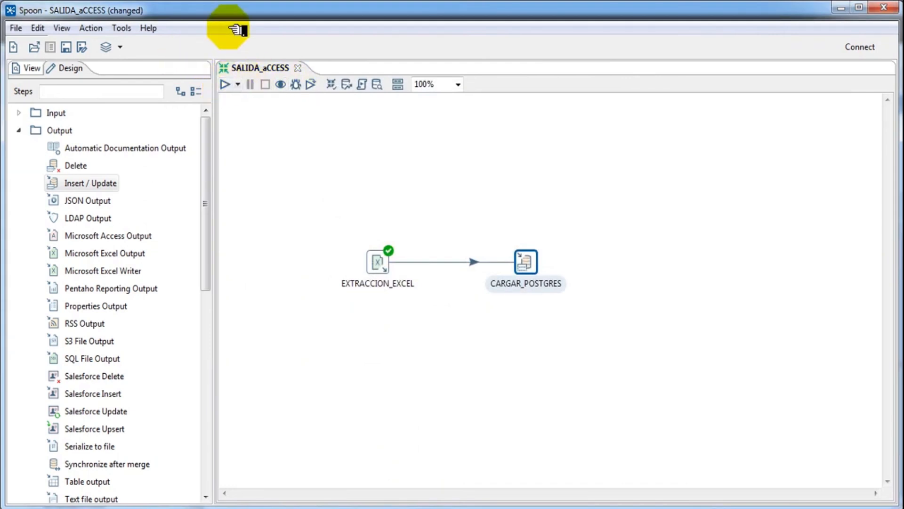
{"action": "left_click", "coordinate": [226, 84]}
{"action": "left_click", "coordinate": [607, 470]}
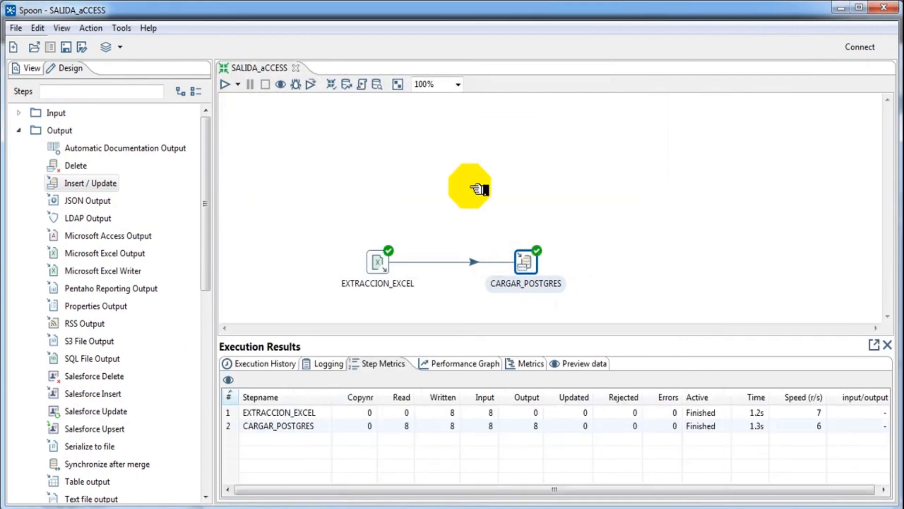
Step: Check the step metrics and execution history showing EXTRACCION_EXCEL and CARGAR_POSTGRES succeeded
{"action": "left_click", "coordinate": [313, 413]}
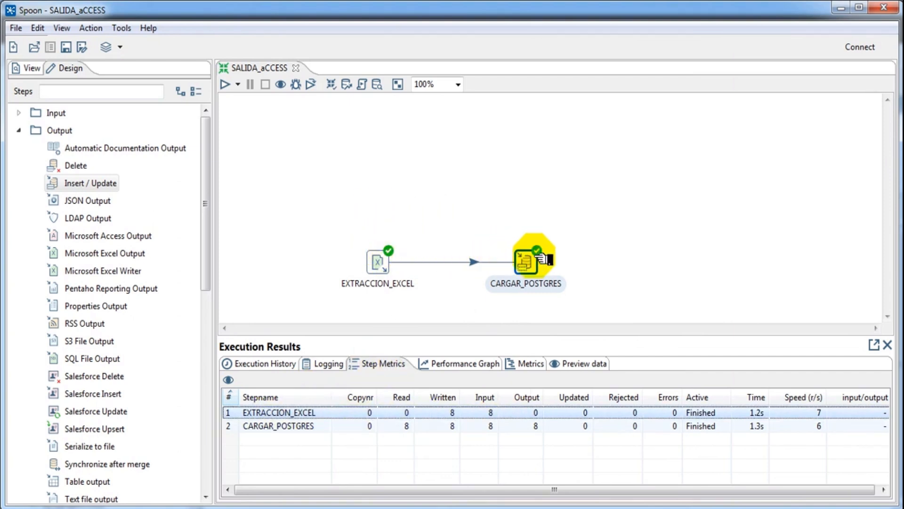
{"action": "left_click", "coordinate": [374, 254]}
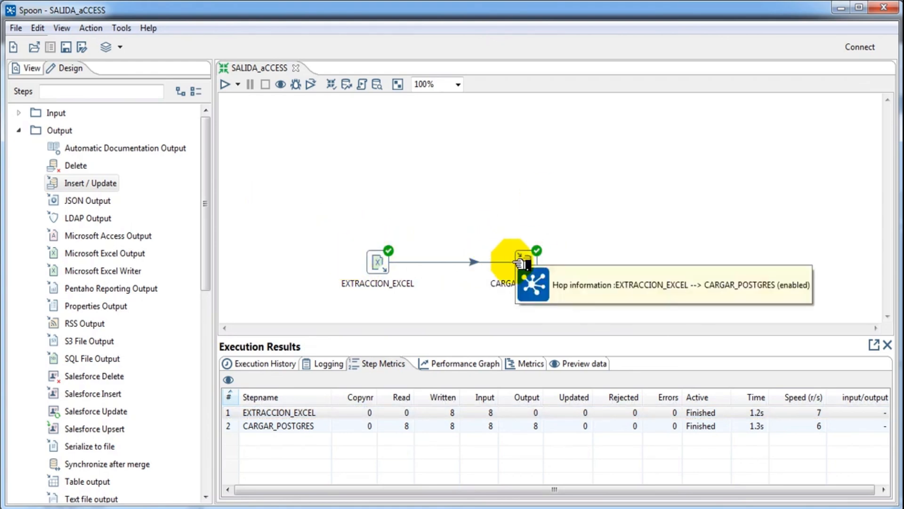
{"action": "left_click", "coordinate": [321, 411]}
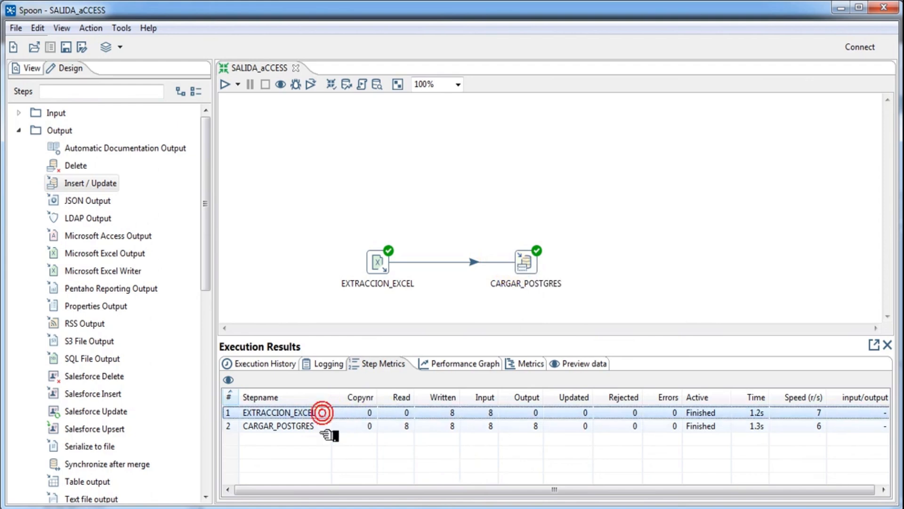
{"action": "left_click", "coordinate": [320, 432]}
{"action": "left_click", "coordinate": [295, 371]}
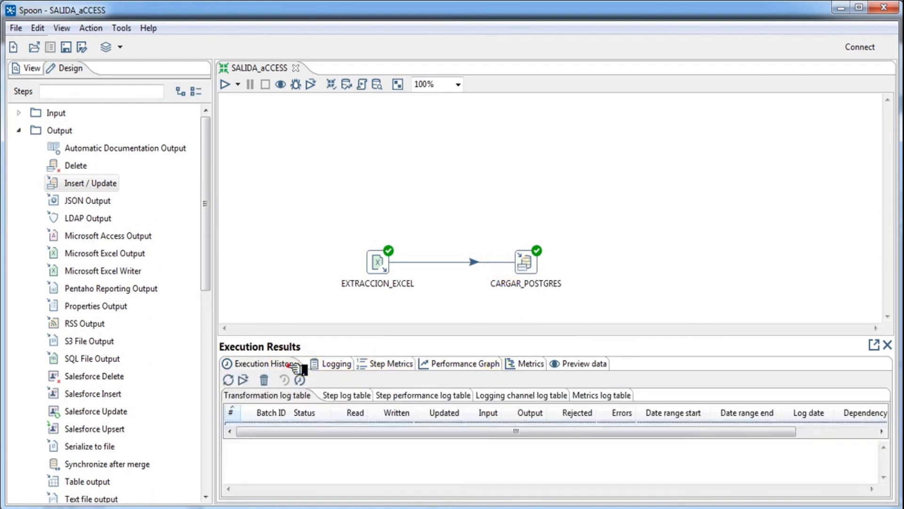
{"action": "left_click", "coordinate": [319, 438]}
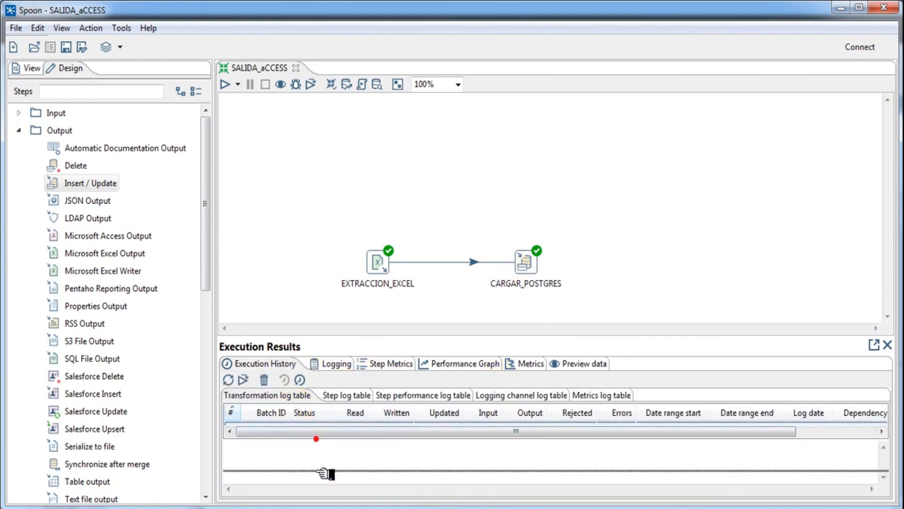
Step: Review the performance graph, metrics and preview rows sorted by CEDULA, NOMBRE and APELLIDOS
{"action": "left_click", "coordinate": [442, 365]}
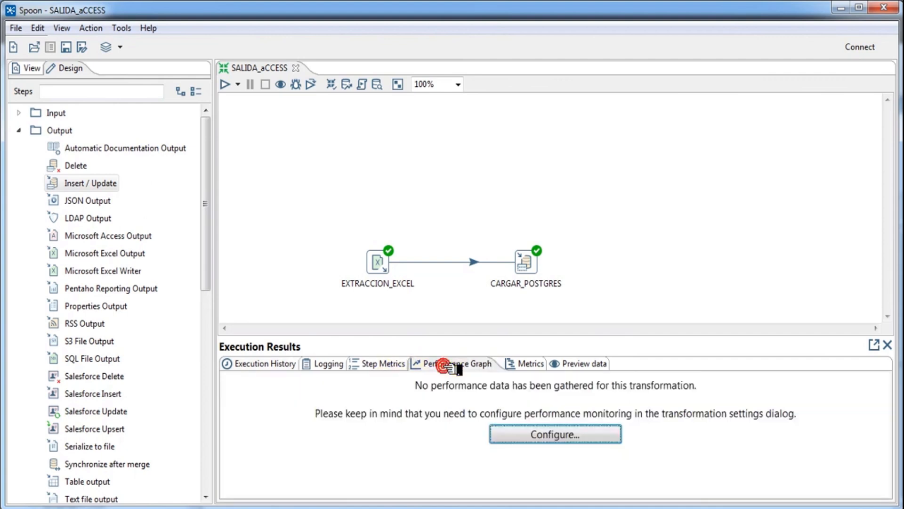
{"action": "left_click", "coordinate": [520, 363]}
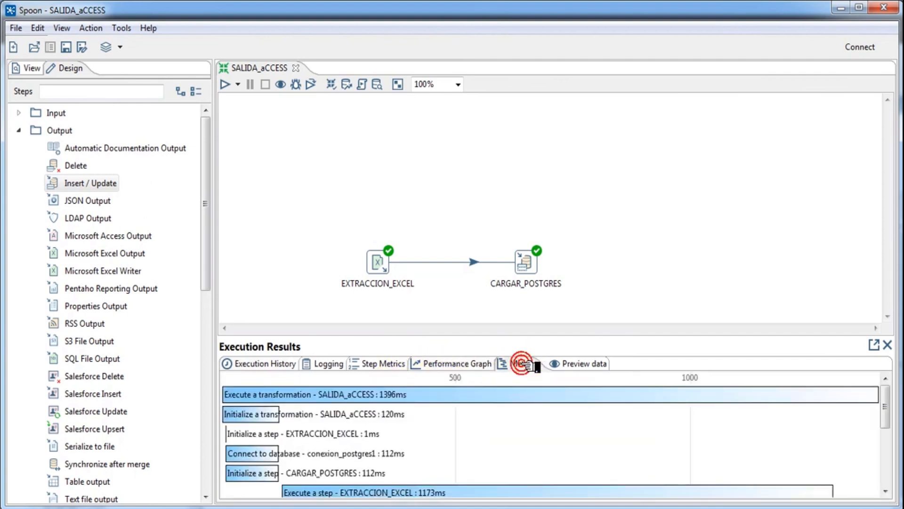
{"action": "left_click", "coordinate": [572, 364]}
{"action": "left_click", "coordinate": [292, 402]}
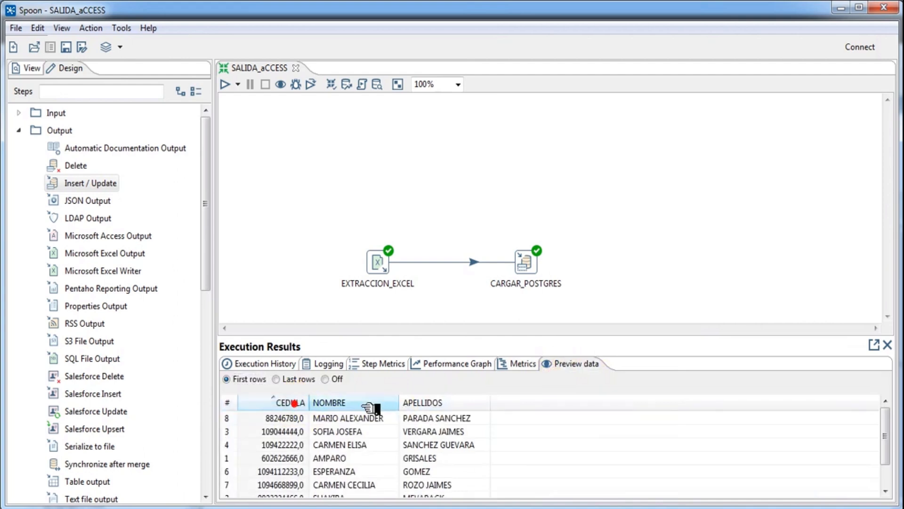
{"action": "left_click", "coordinate": [361, 404]}
{"action": "left_click", "coordinate": [443, 404]}
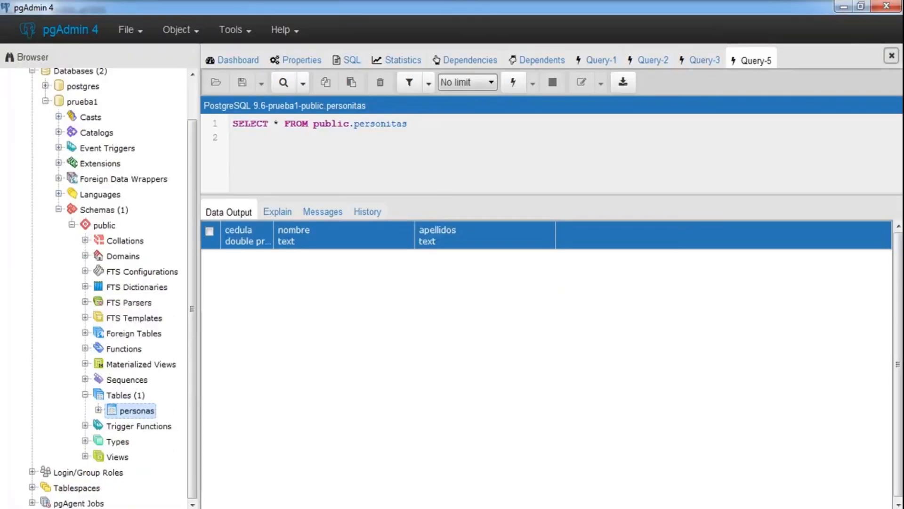
Step: In pgAdmin 4, view all rows of the personas table to confirm the 8 loaded persons
{"action": "left_click", "coordinate": [138, 411]}
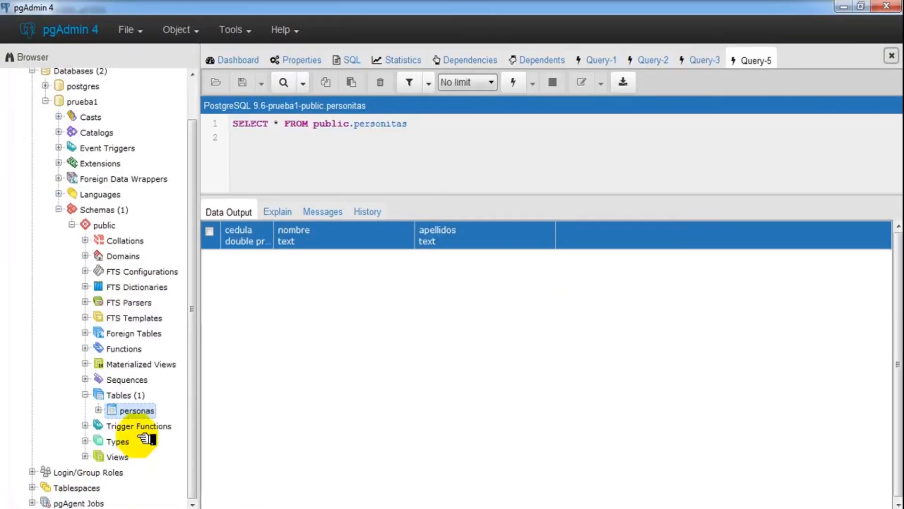
{"action": "right_click", "coordinate": [144, 412]}
{"action": "mouse_move", "coordinate": [243, 377]}
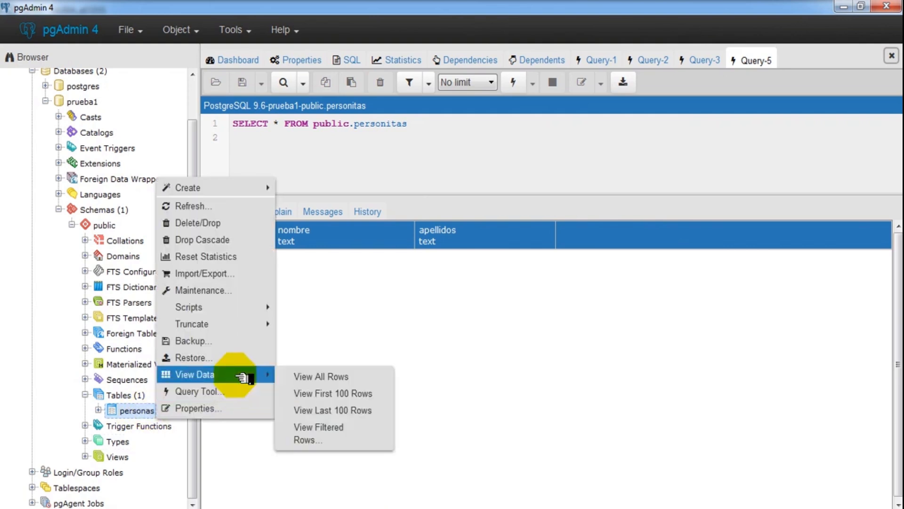
{"action": "left_click", "coordinate": [299, 376]}
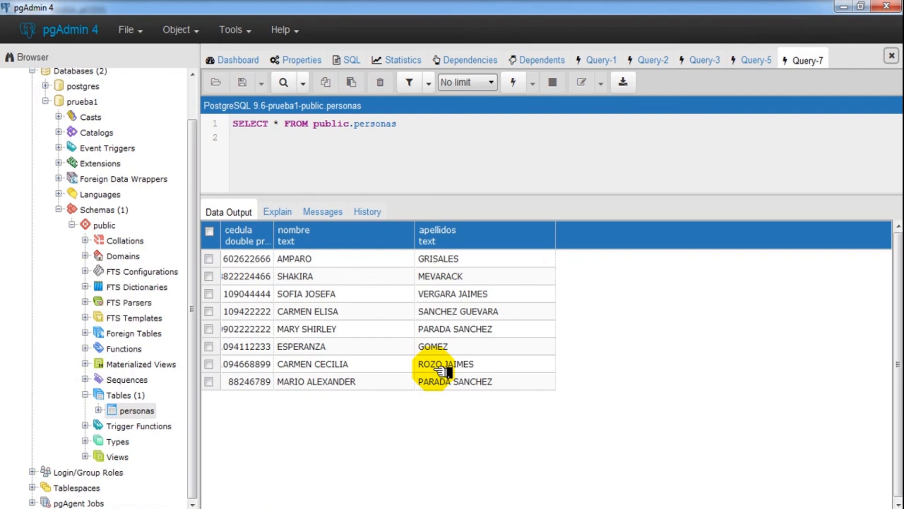
Step: Show the LOGO presentation's XML title slide, then return to Spoon
{"action": "mouse_move", "coordinate": [384, 499]}
{"action": "left_click", "coordinate": [306, 453]}
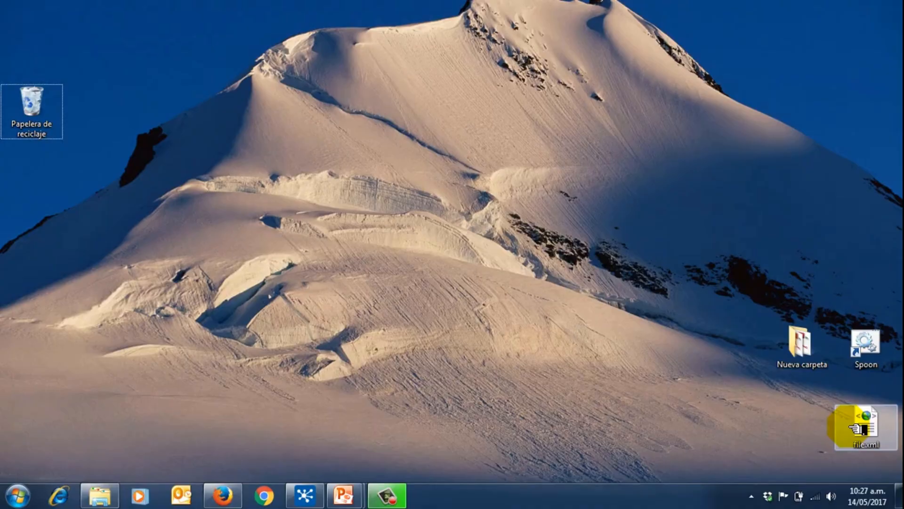
{"action": "left_click", "coordinate": [309, 494]}
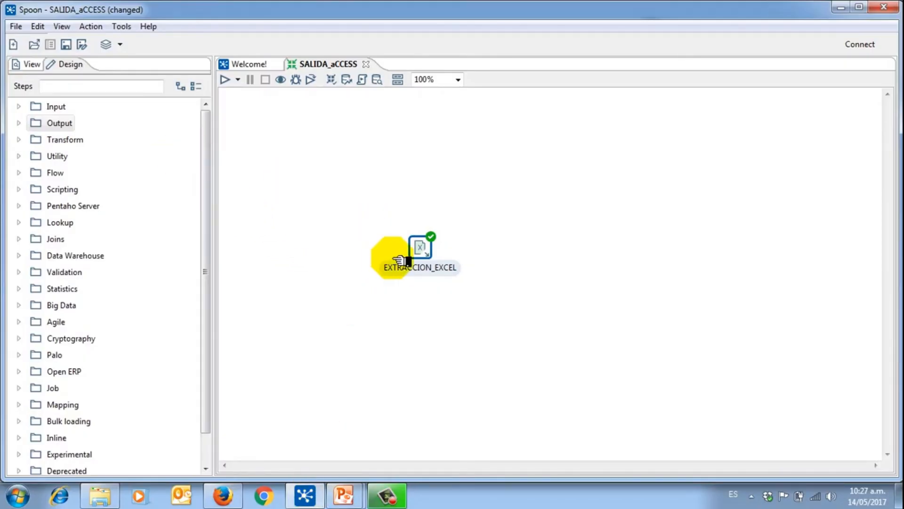
Step: Preview up to 1000 rows from the EXTRACCION_EXCEL Excel input step
{"action": "mouse_move", "coordinate": [427, 249]}
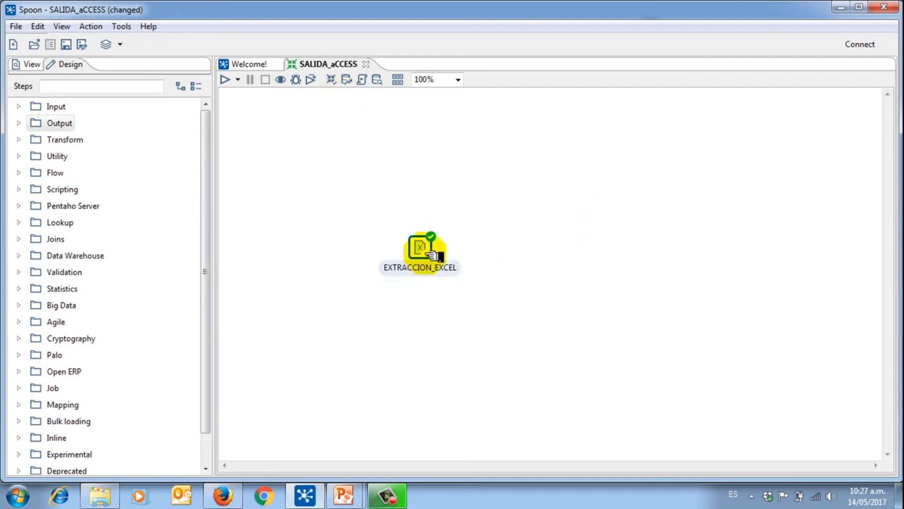
{"action": "double_click", "coordinate": [425, 248]}
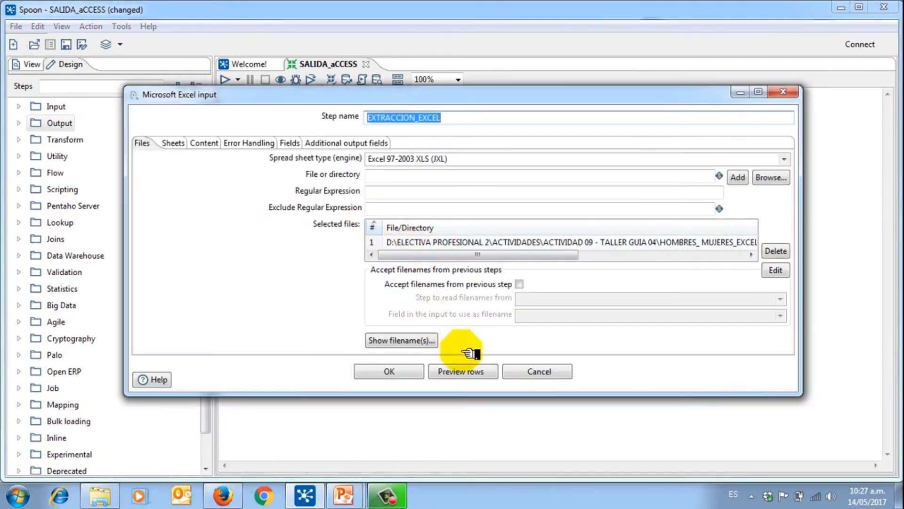
{"action": "left_click", "coordinate": [461, 370]}
{"action": "left_click", "coordinate": [409, 249]}
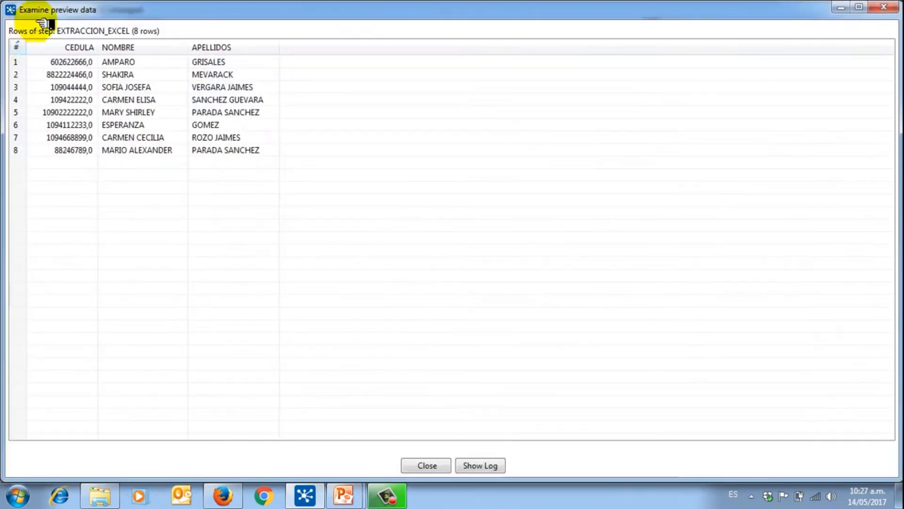
Step: Sort the 8 preview rows by CEDULA, restore the original order and close the preview
{"action": "left_click", "coordinate": [54, 45]}
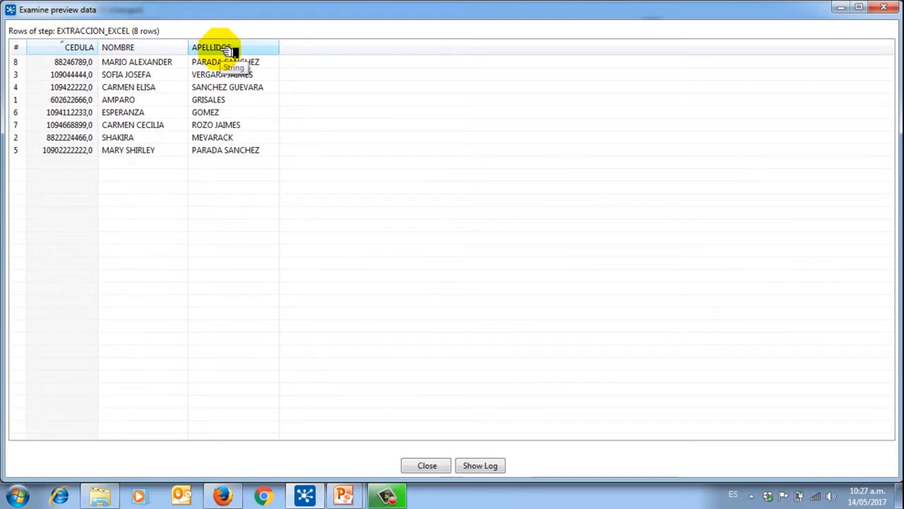
{"action": "left_click", "coordinate": [45, 45]}
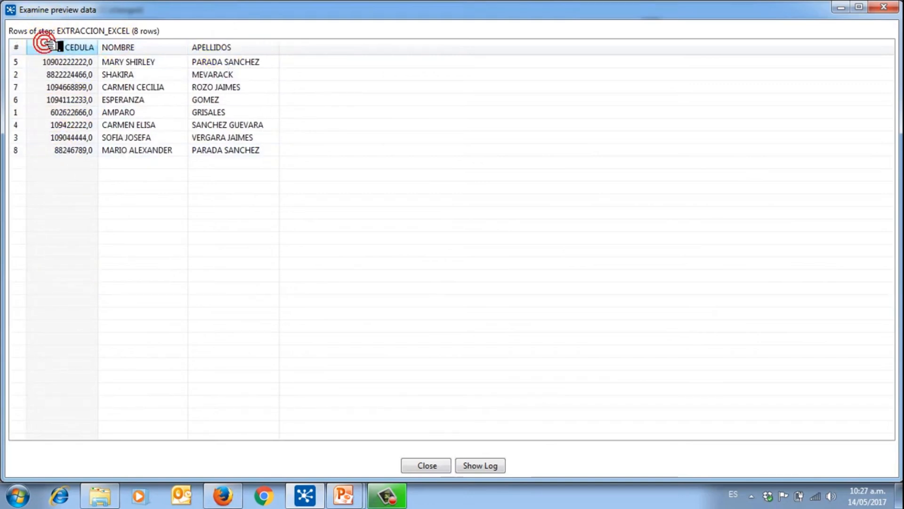
{"action": "left_click", "coordinate": [70, 125]}
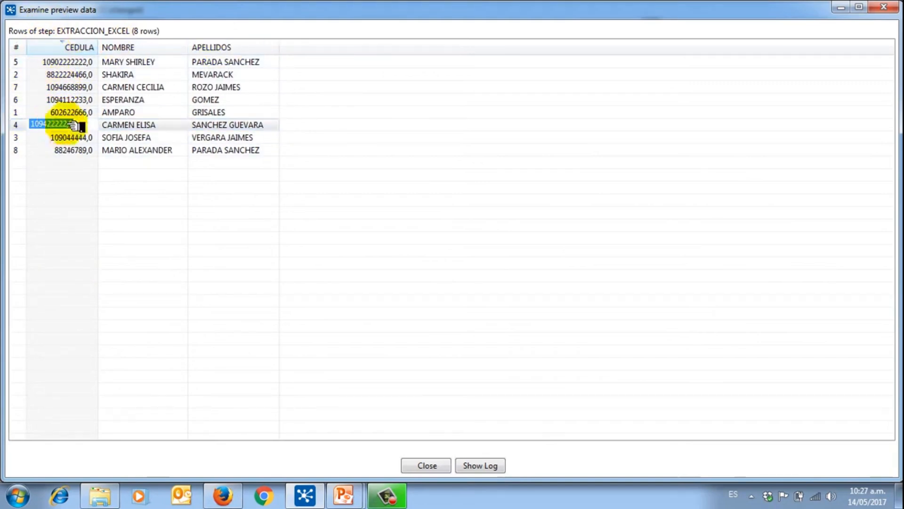
{"action": "left_click", "coordinate": [58, 137]}
{"action": "left_click", "coordinate": [17, 47]}
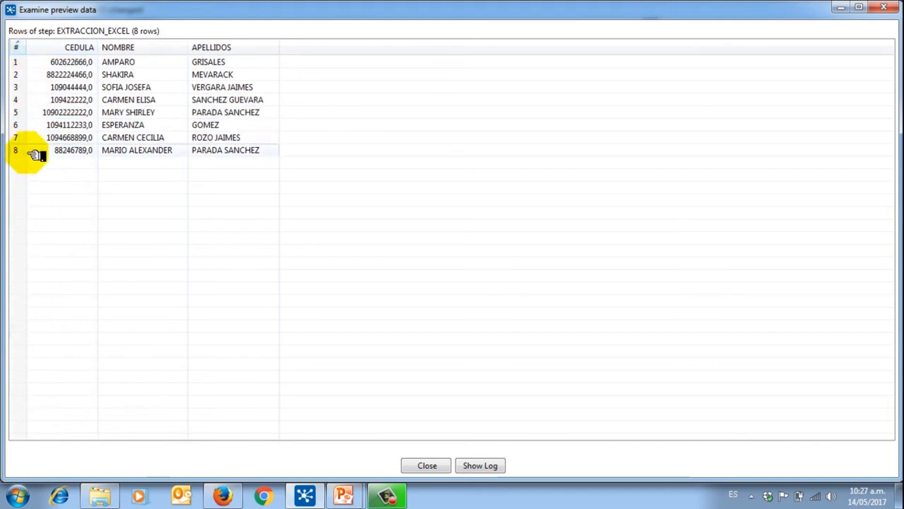
{"action": "left_click", "coordinate": [888, 7]}
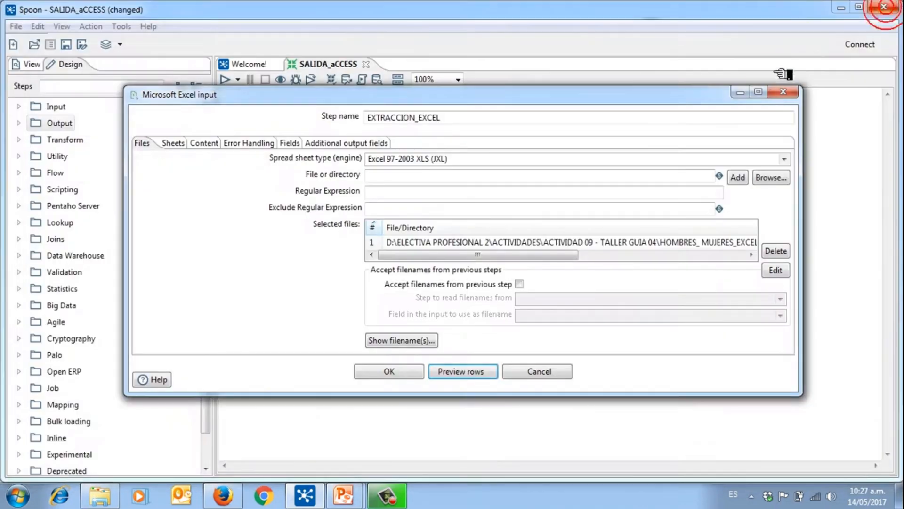
Step: Close the EXTRACCION_EXCEL settings and place an XML Output step on the canvas
{"action": "left_click", "coordinate": [792, 93]}
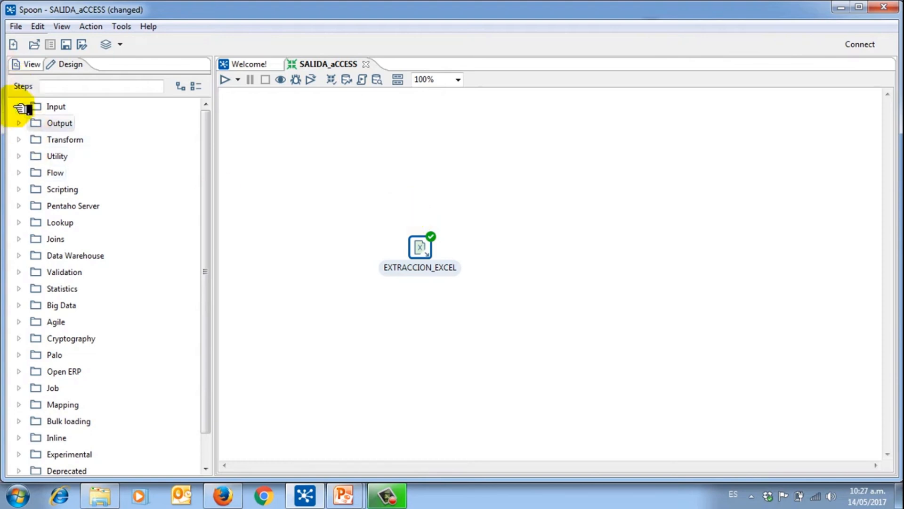
{"action": "left_click", "coordinate": [19, 123]}
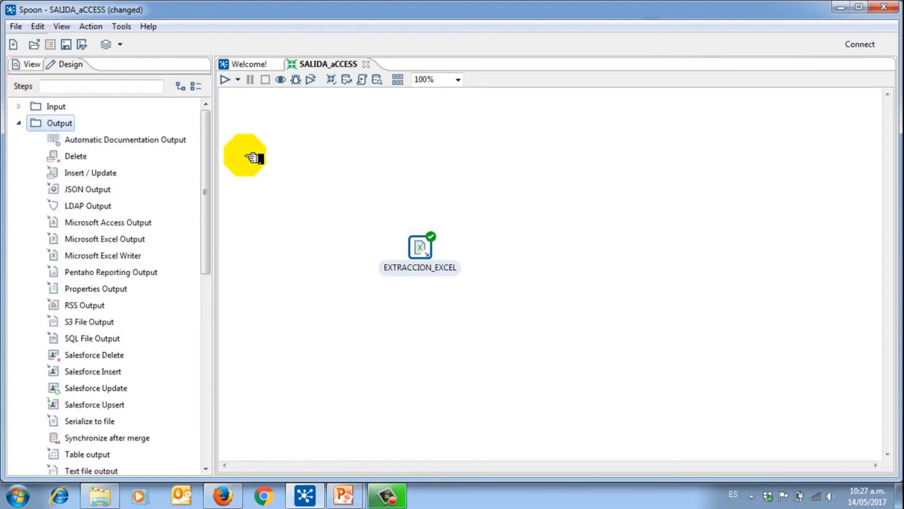
{"action": "left_click_drag", "start_coordinate": [206, 124], "coordinate": [215, 270]}
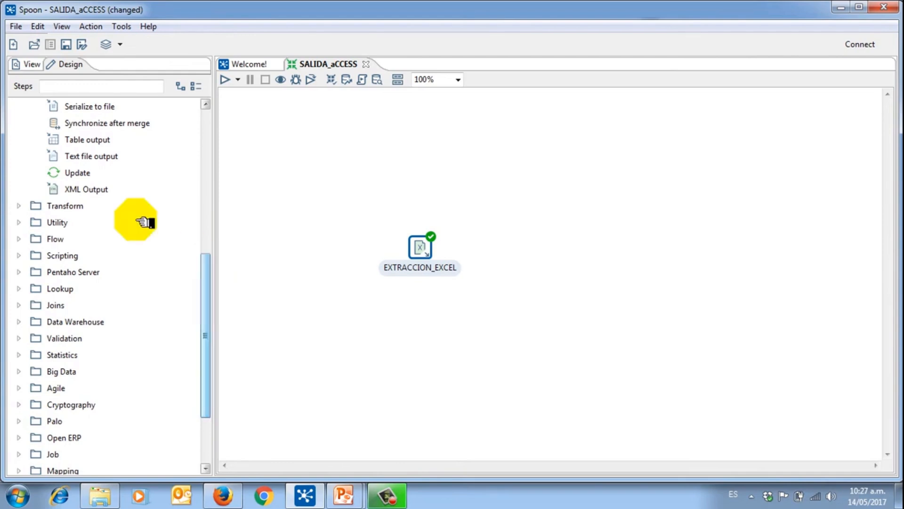
{"action": "left_click_drag", "start_coordinate": [76, 188], "coordinate": [570, 256]}
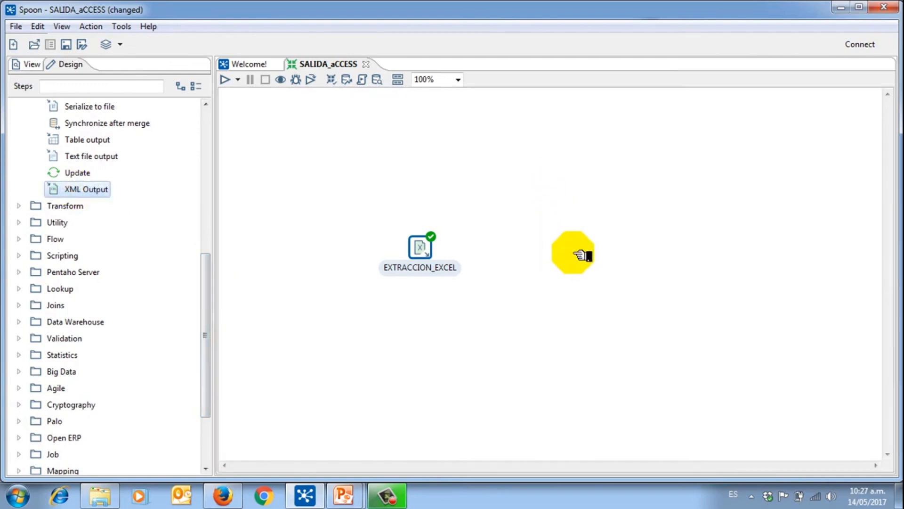
Step: Draw a hop from EXTRACCION_EXCEL to the XML Output step
{"action": "left_click", "coordinate": [423, 250]}
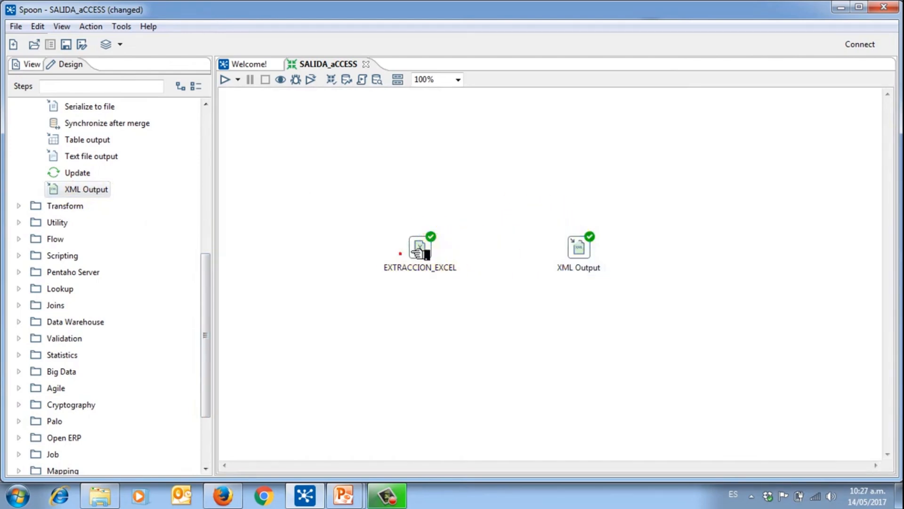
{"action": "mouse_move", "coordinate": [430, 246]}
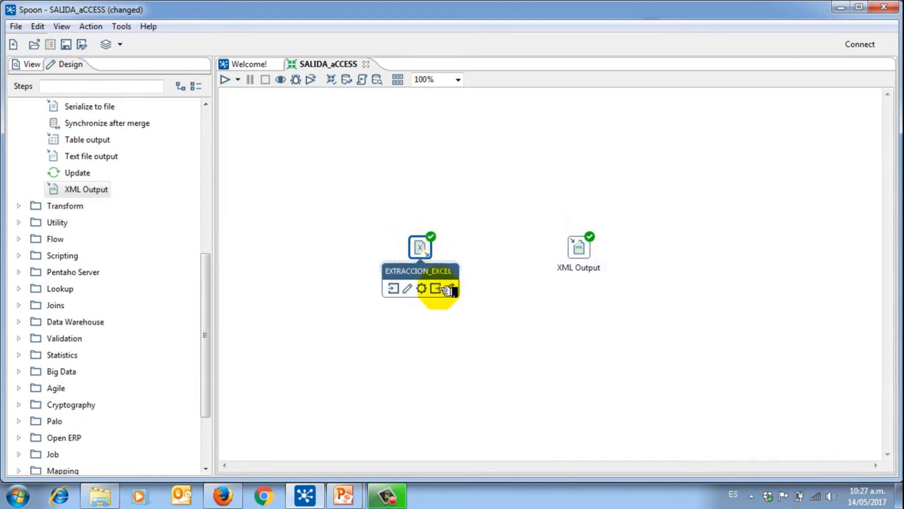
{"action": "left_click_drag", "start_coordinate": [445, 289], "coordinate": [595, 245]}
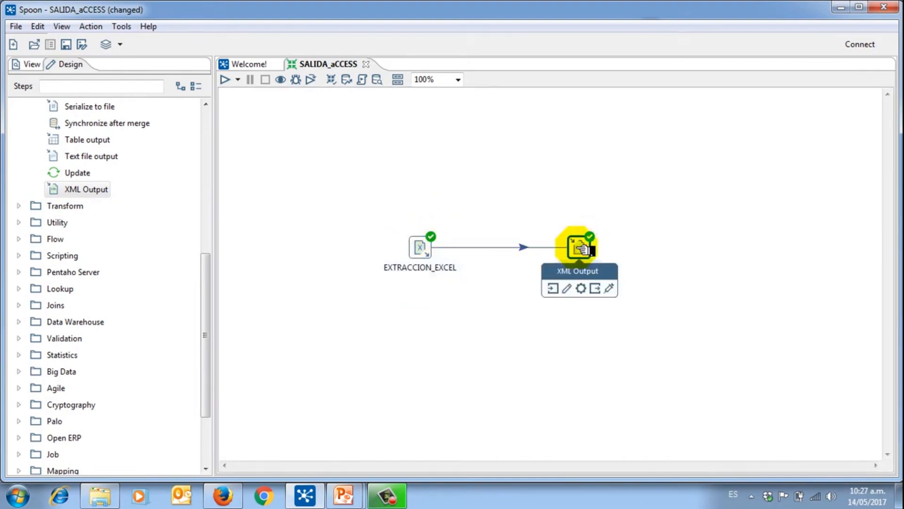
Step: Name the XML Output step CARGA_XML, writing to Desktop\SALIDA_XML.xml
{"action": "double_click", "coordinate": [584, 250]}
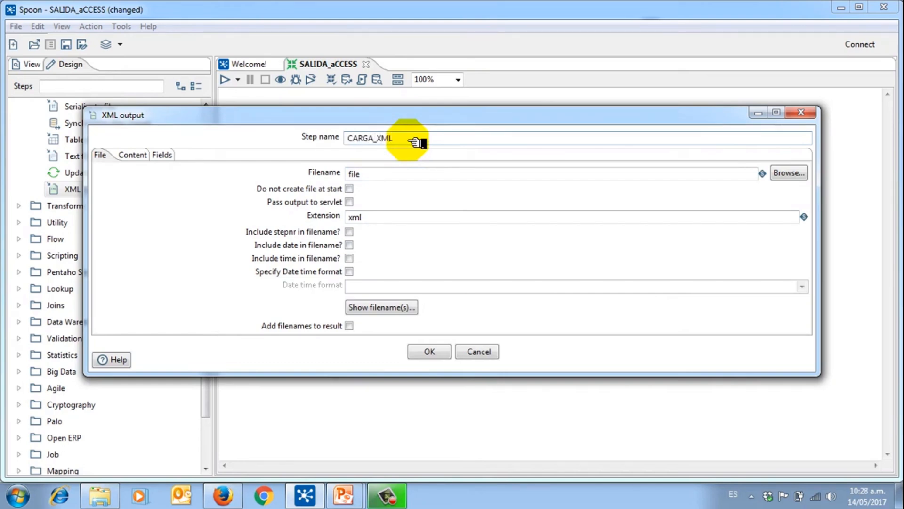
{"action": "double_click", "coordinate": [374, 172]}
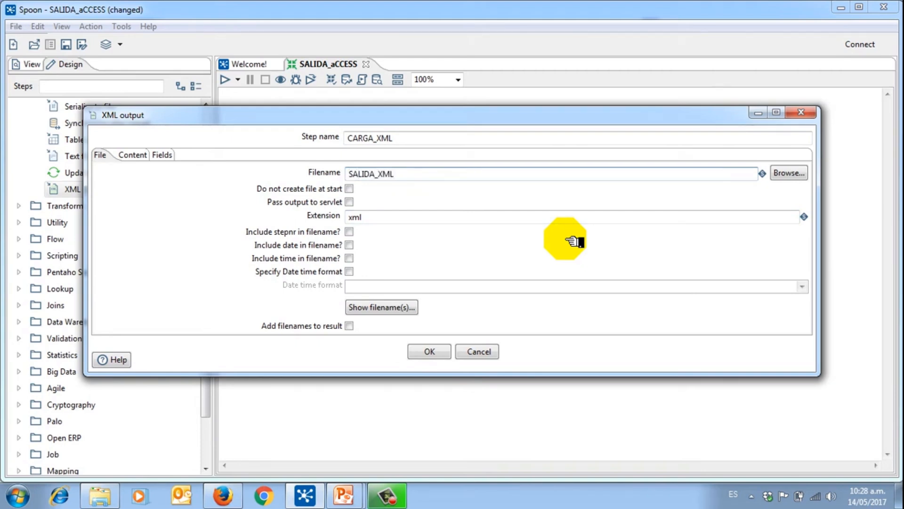
{"action": "left_click", "coordinate": [800, 173]}
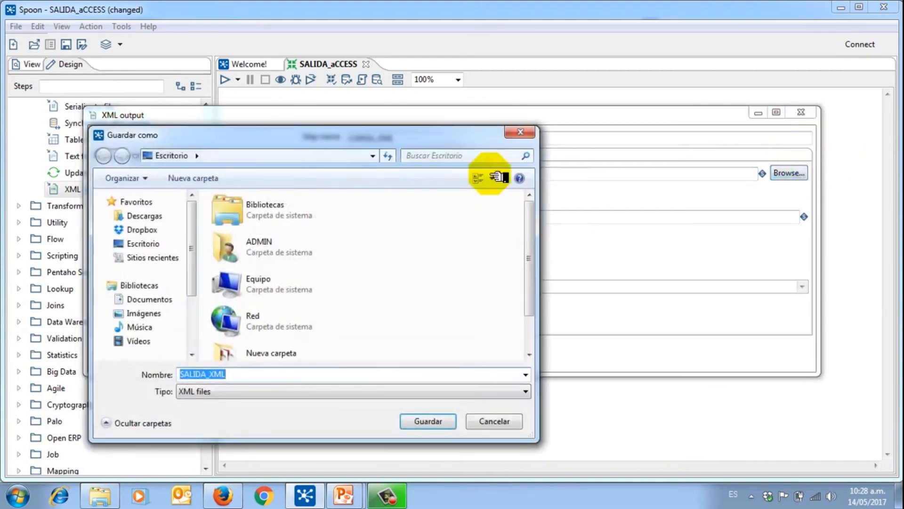
{"action": "left_click", "coordinate": [134, 243]}
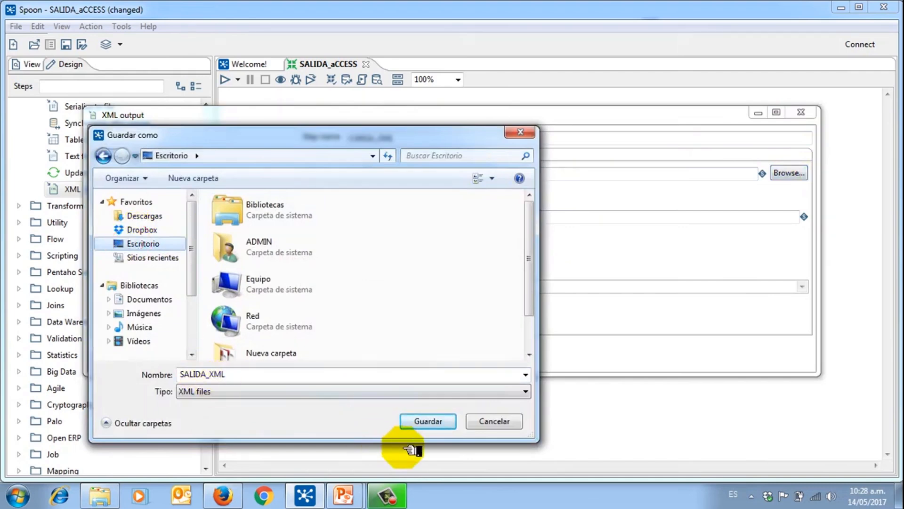
{"action": "left_click", "coordinate": [428, 422]}
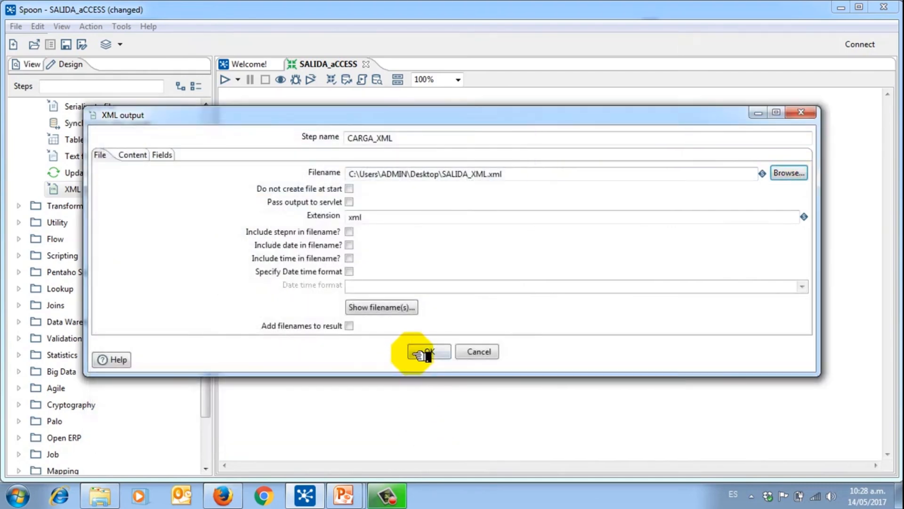
{"action": "left_click", "coordinate": [420, 354]}
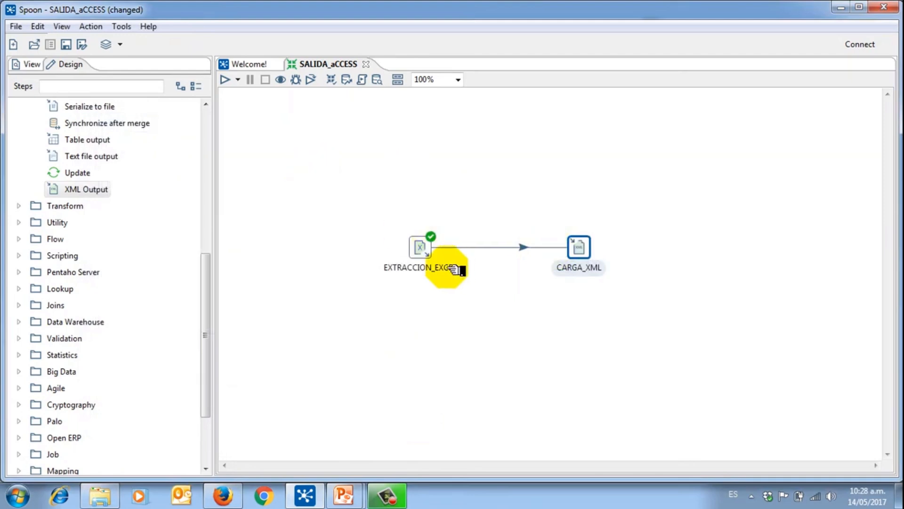
Step: Nudge CARGA_XML slightly left and run the transformation on the local machine
{"action": "left_click", "coordinate": [426, 254]}
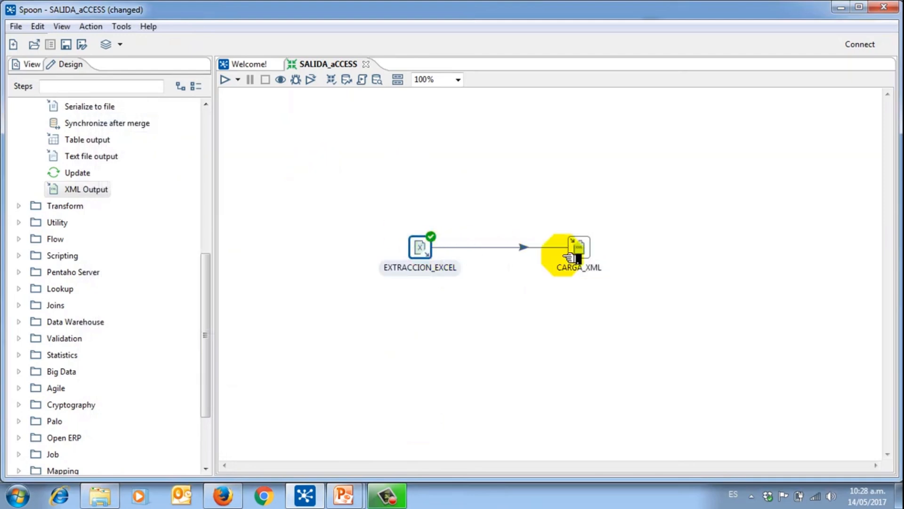
{"action": "left_click", "coordinate": [584, 249]}
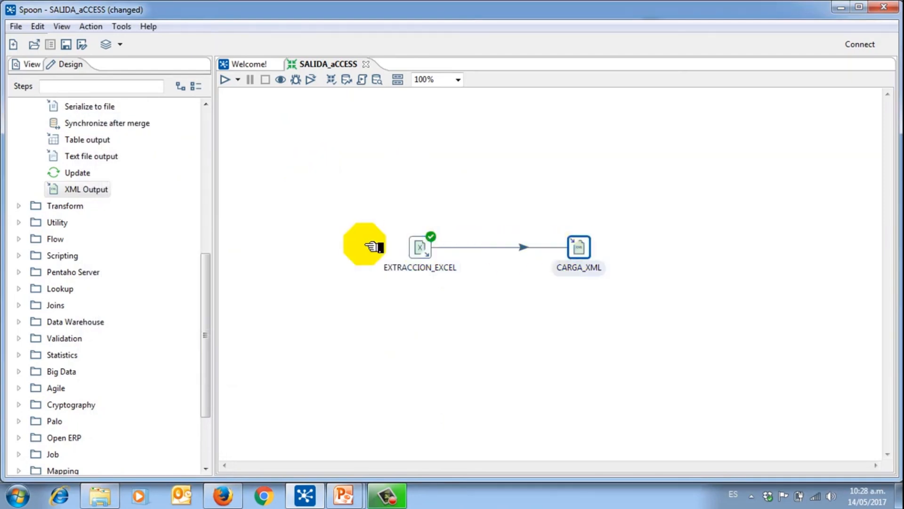
{"action": "left_click_drag", "start_coordinate": [597, 253], "coordinate": [586, 253]}
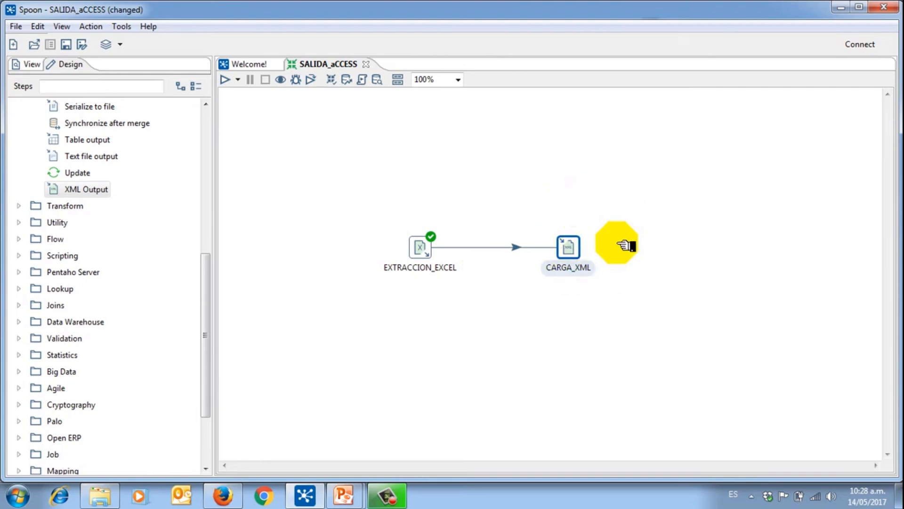
{"action": "left_click", "coordinate": [226, 81]}
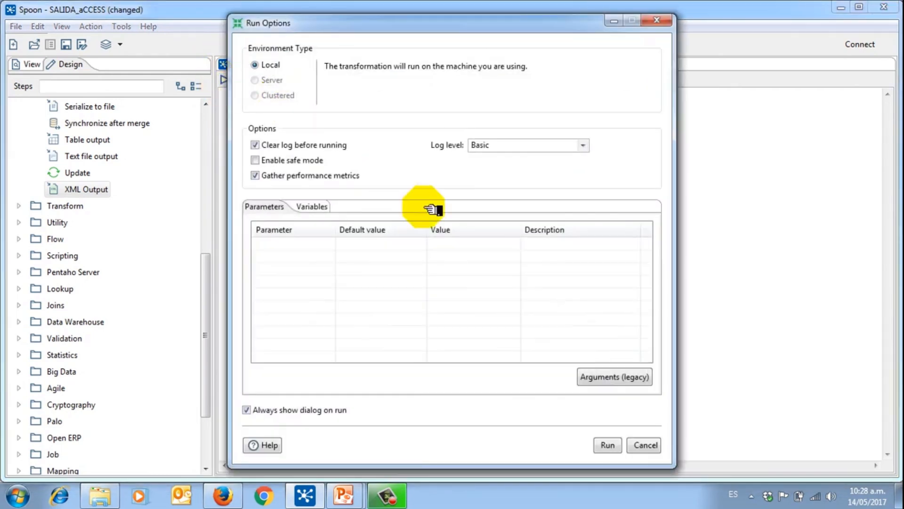
{"action": "left_click", "coordinate": [609, 444]}
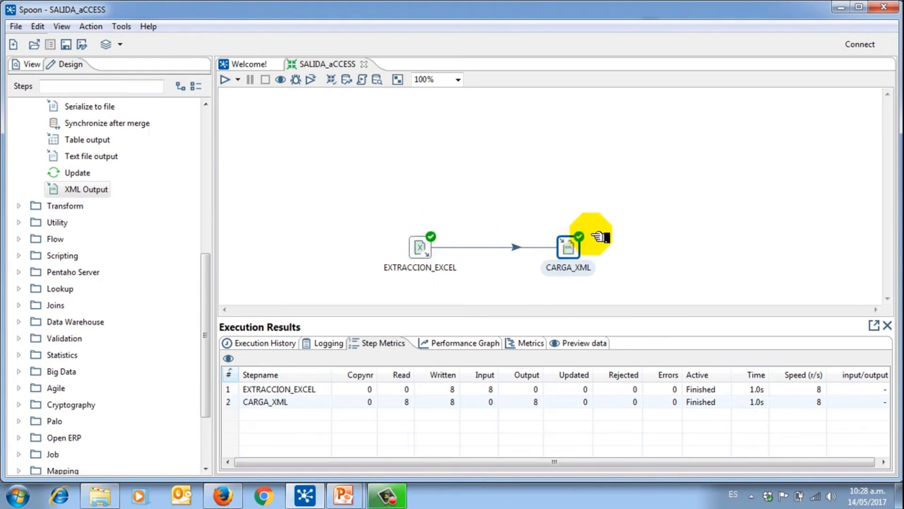
Step: Check the history, log and step metrics showing 8 rows for EXTRACCION_EXCEL and CARGA_XML
{"action": "left_click", "coordinate": [283, 341]}
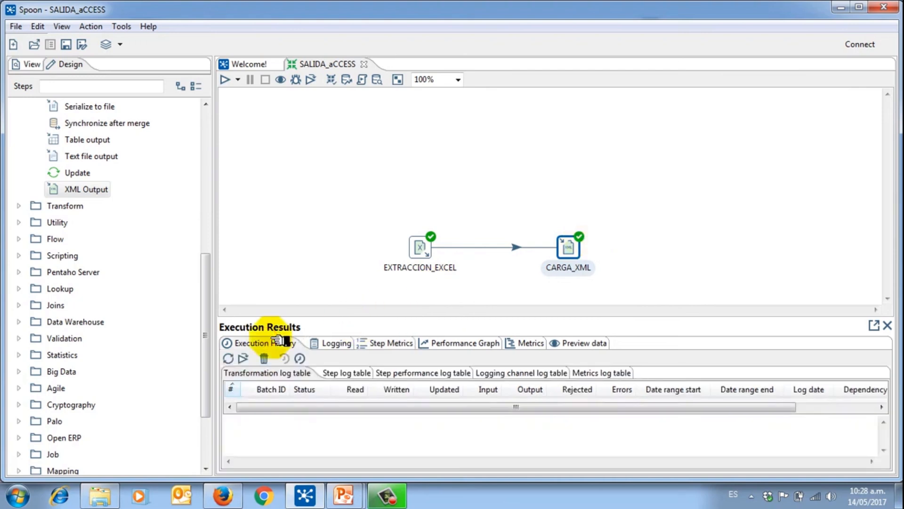
{"action": "left_click", "coordinate": [331, 341]}
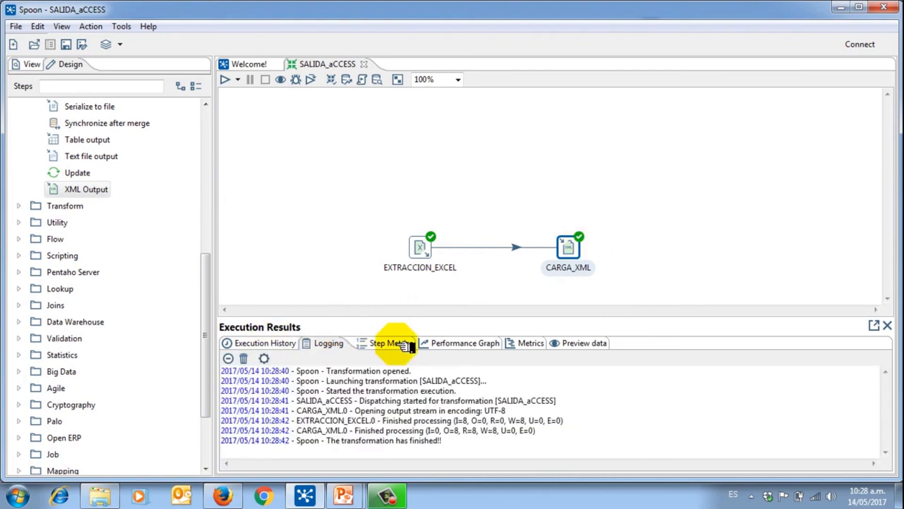
{"action": "left_click", "coordinate": [403, 344]}
{"action": "left_click", "coordinate": [292, 389]}
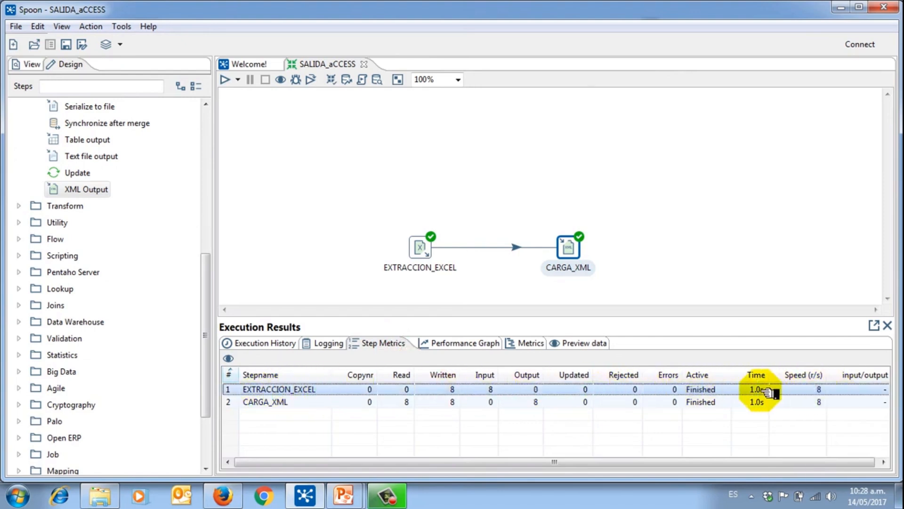
{"action": "left_click", "coordinate": [303, 401]}
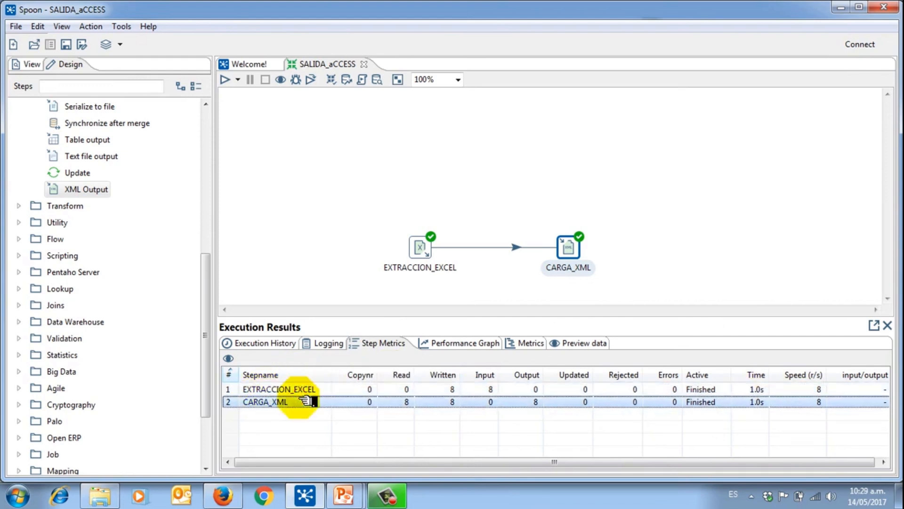
Step: Preview the loaded rows, sorting by CEDULA, NOMBRE and APELLIDOS
{"action": "left_click", "coordinate": [585, 343]}
{"action": "left_click", "coordinate": [287, 379]}
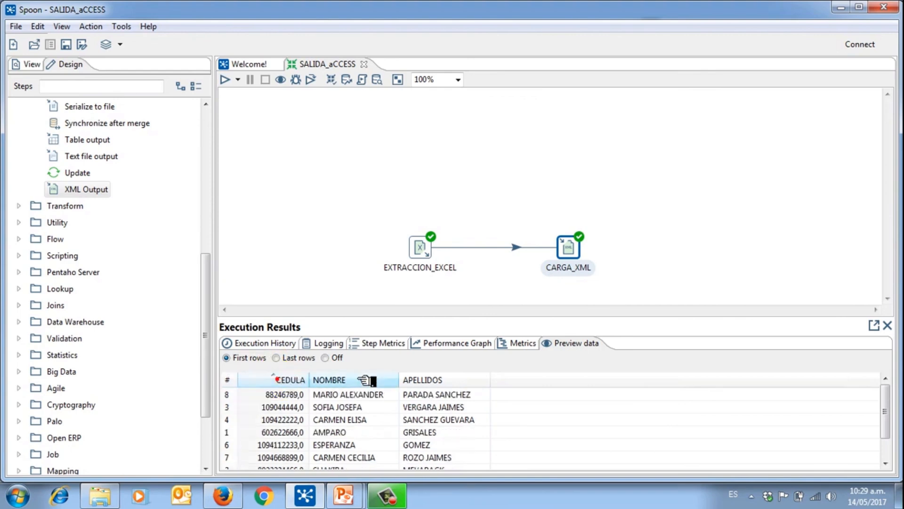
{"action": "left_click", "coordinate": [391, 379]}
{"action": "left_click", "coordinate": [417, 380]}
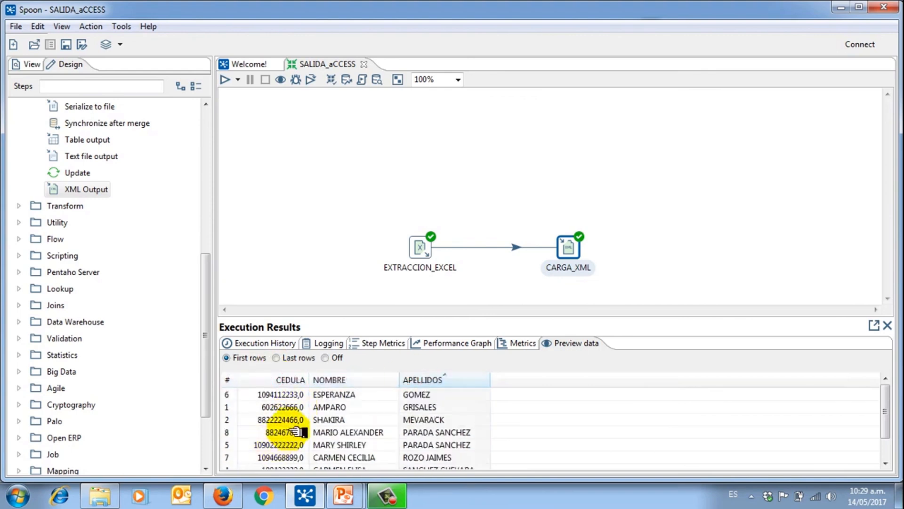
{"action": "left_click", "coordinate": [279, 378]}
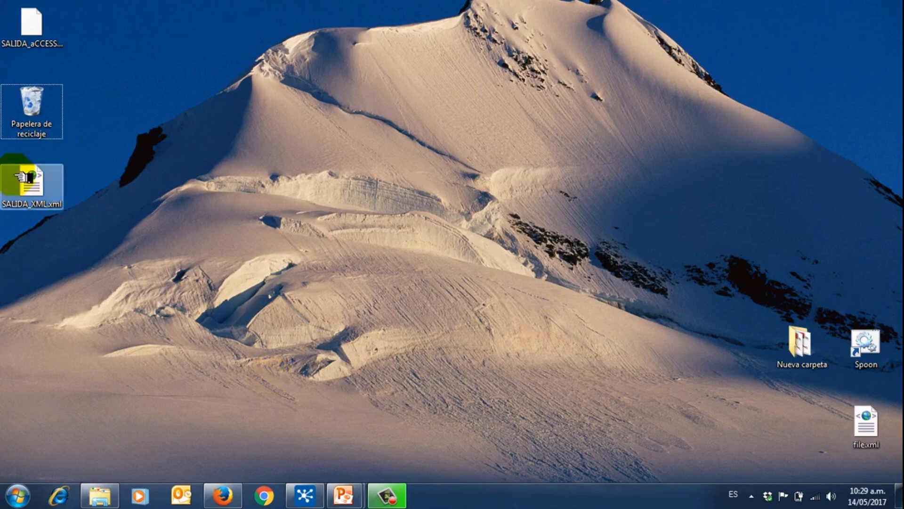
Step: Move SALIDA_XML.xml to mid-desktop and open it in Internet Explorer
{"action": "mouse_move", "coordinate": [20, 211]}
{"action": "left_click_drag", "start_coordinate": [20, 211], "coordinate": [344, 174]}
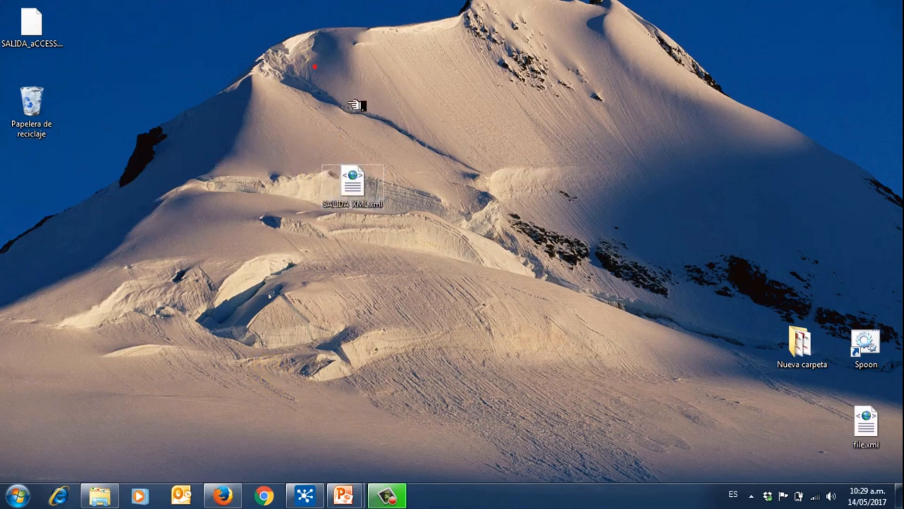
{"action": "left_click", "coordinate": [351, 172]}
{"action": "left_click", "coordinate": [344, 169]}
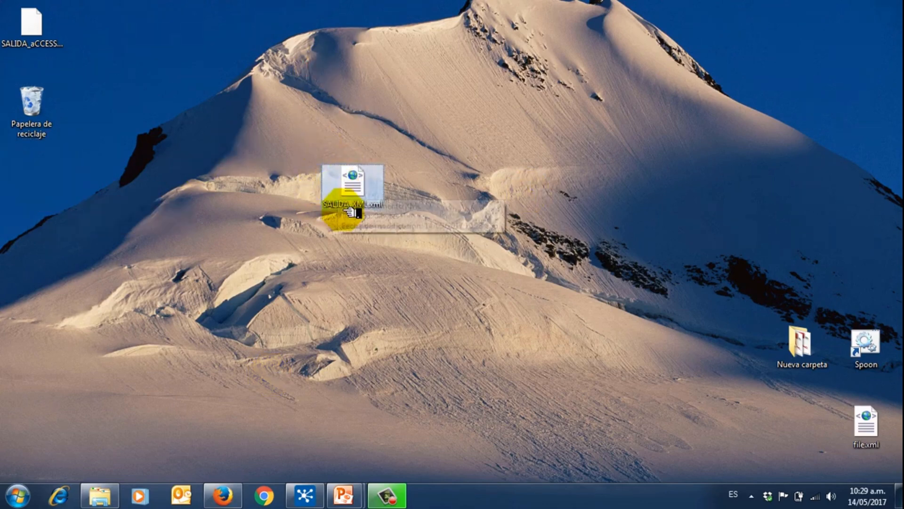
{"action": "mouse_move", "coordinate": [370, 208]}
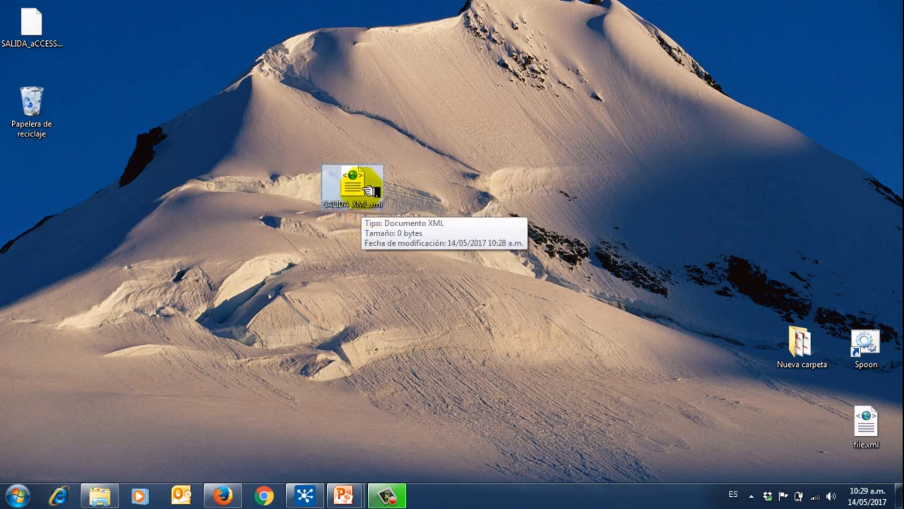
{"action": "double_click", "coordinate": [368, 190]}
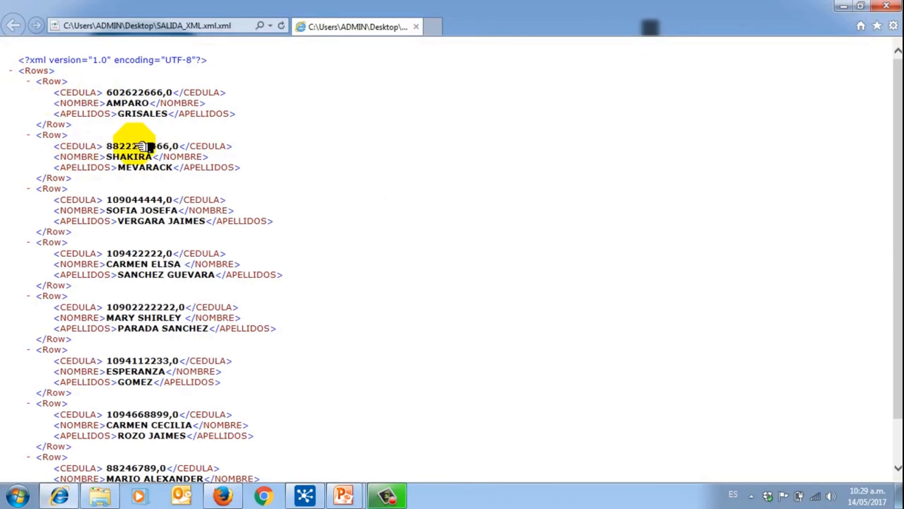
Step: Scroll through the Row entries of SALIDA_XML.xml, then return to the CARGA HACIA ARCHIVO XML slide
{"action": "scroll", "coordinate": [182, 324], "scroll_direction": "down", "scroll_amount": 2}
{"action": "scroll", "coordinate": [181, 324], "scroll_direction": "up", "scroll_amount": 2}
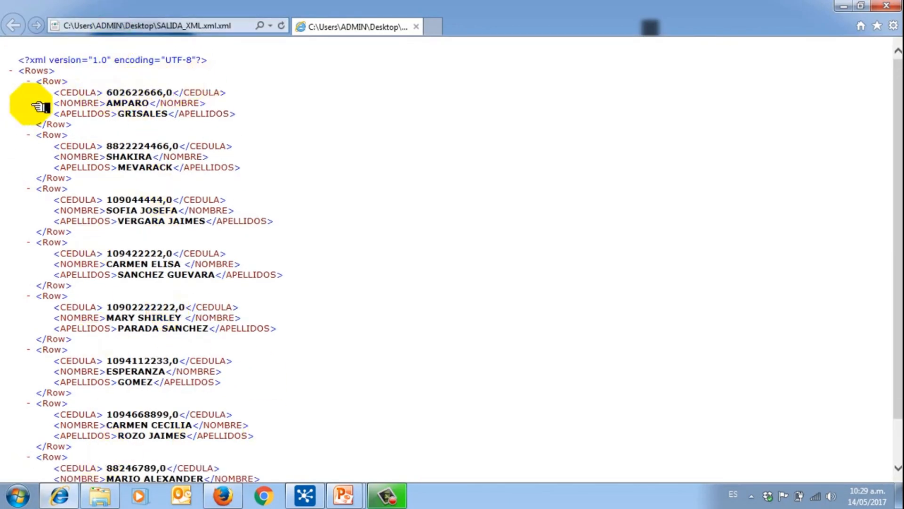
{"action": "scroll", "coordinate": [243, 170], "scroll_direction": "down", "scroll_amount": 2}
{"action": "scroll", "coordinate": [243, 170], "scroll_direction": "up", "scroll_amount": 2}
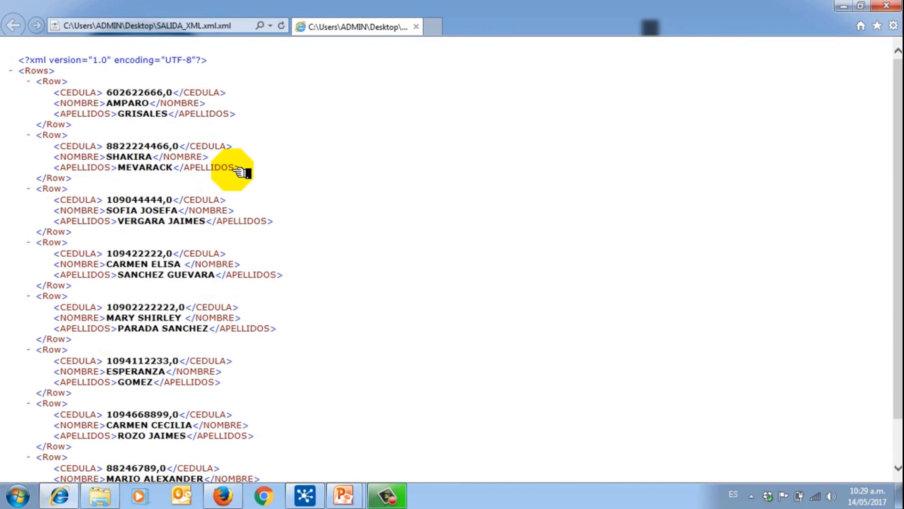
{"action": "scroll", "coordinate": [244, 171], "scroll_direction": "down", "scroll_amount": 2}
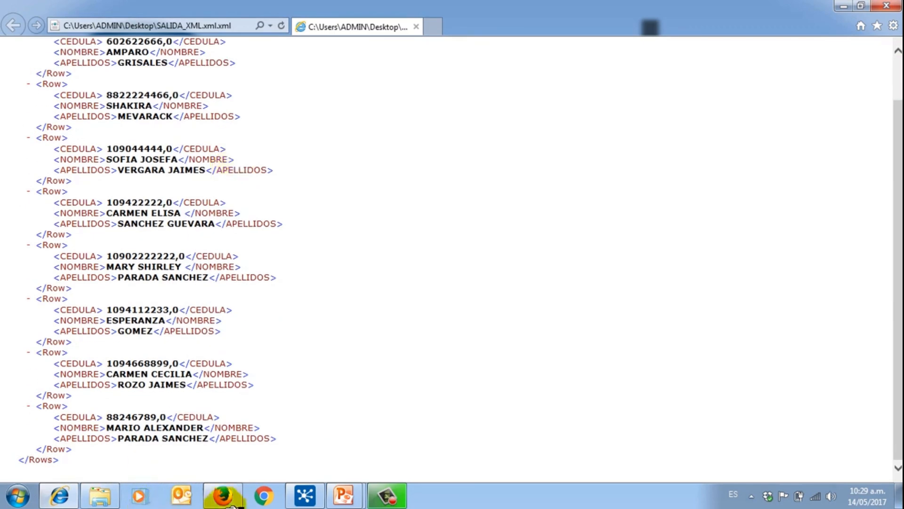
{"action": "mouse_move", "coordinate": [343, 494]}
{"action": "left_click", "coordinate": [381, 443]}
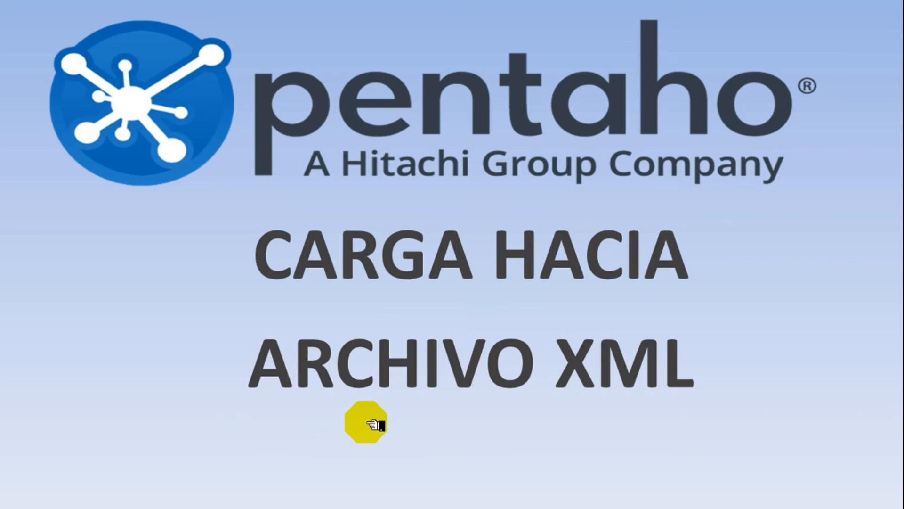
Step: Advance to the CARGA HACIA MS EXCEL slide, switch to Spoon, and move EXTRACCION_EXCEL up
{"action": "left_click", "coordinate": [809, 400]}
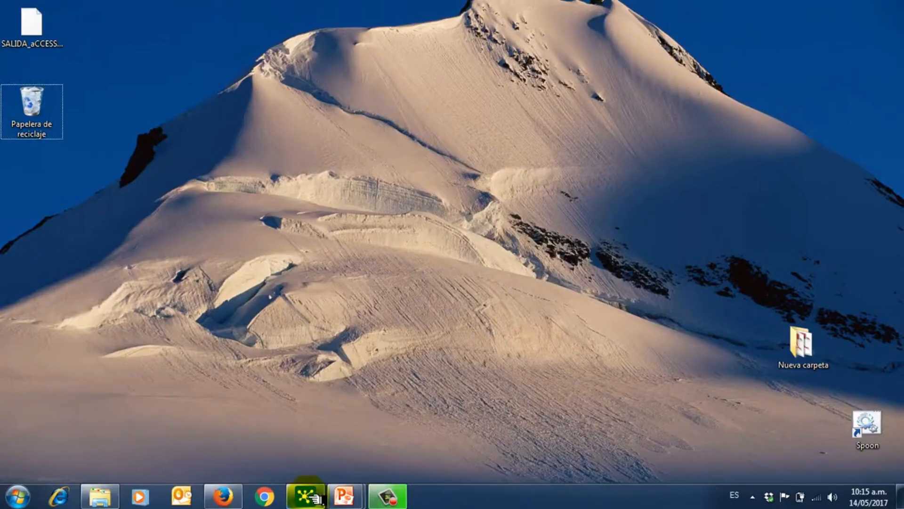
{"action": "left_click", "coordinate": [307, 495]}
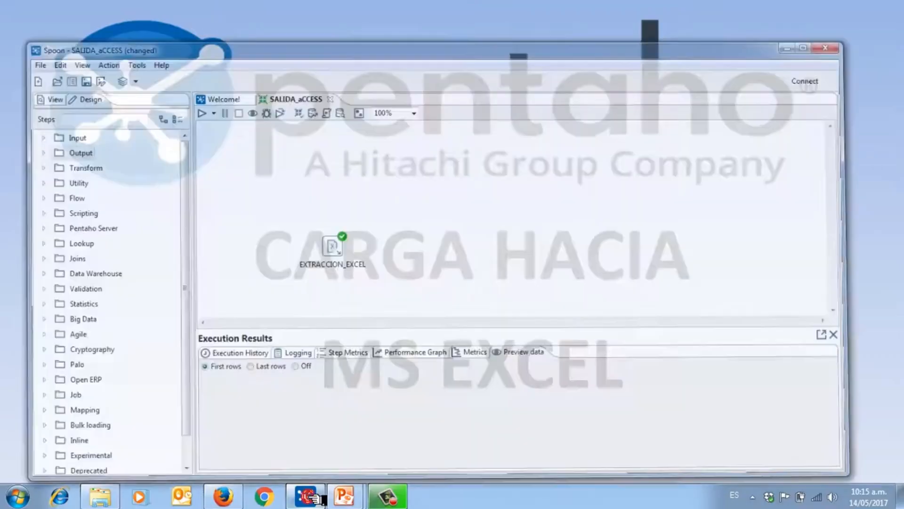
{"action": "left_click_drag", "start_coordinate": [339, 234], "coordinate": [348, 192]}
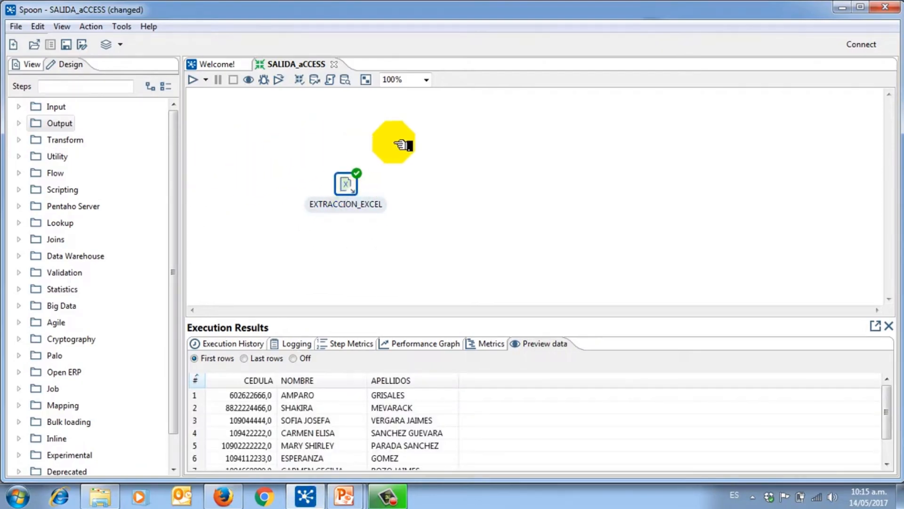
{"action": "double_click", "coordinate": [353, 187]}
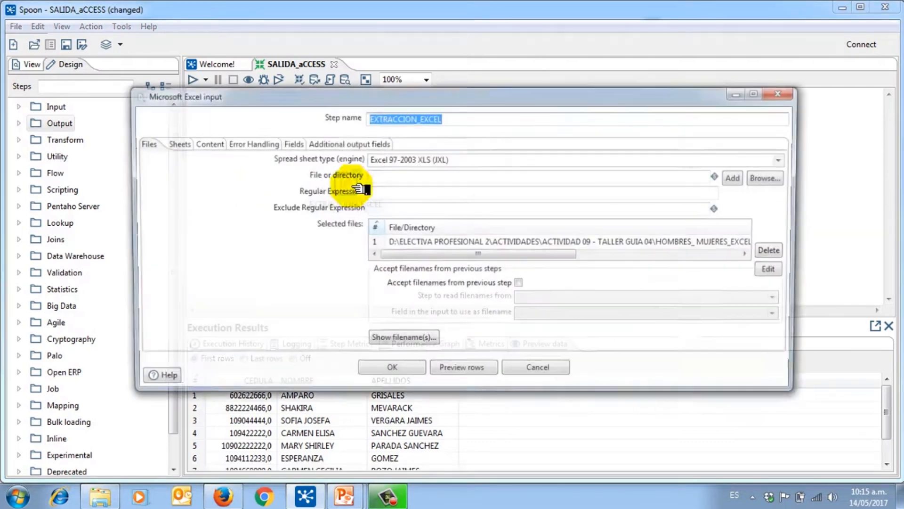
{"action": "left_click", "coordinate": [463, 366]}
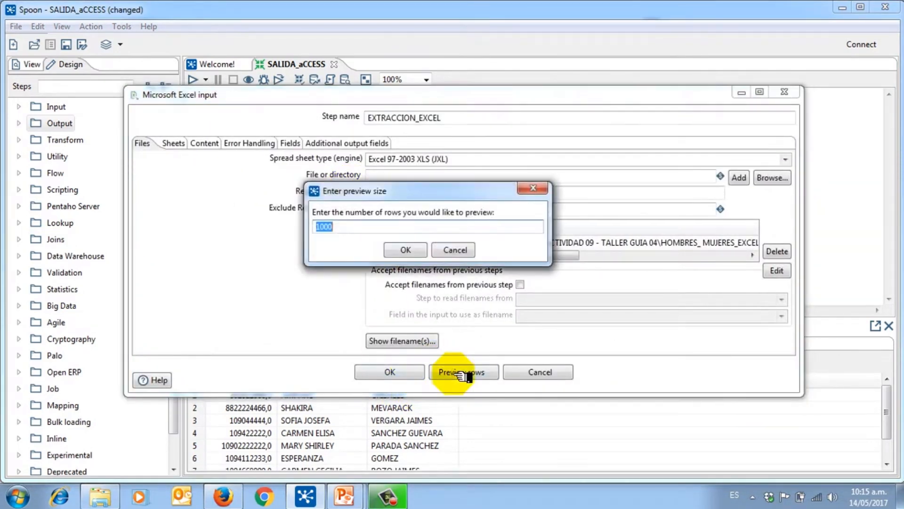
{"action": "left_click", "coordinate": [421, 253]}
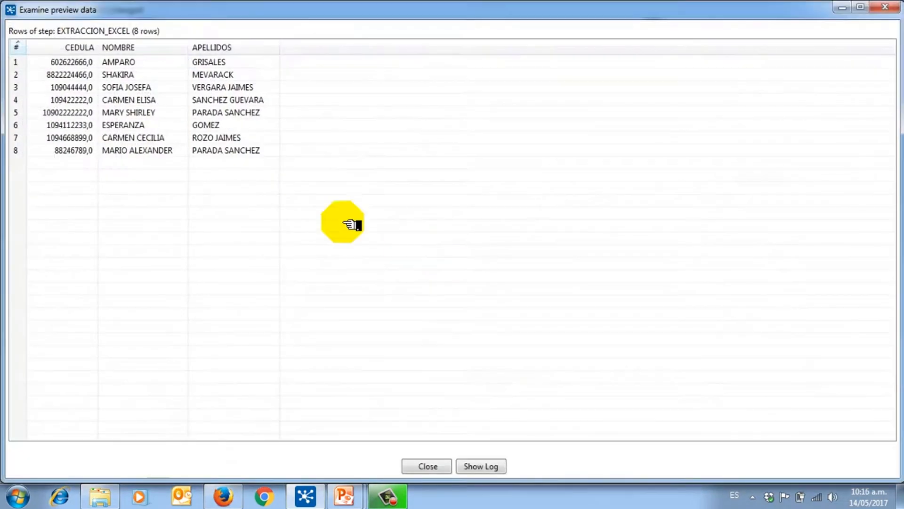
{"action": "left_click", "coordinate": [85, 47]}
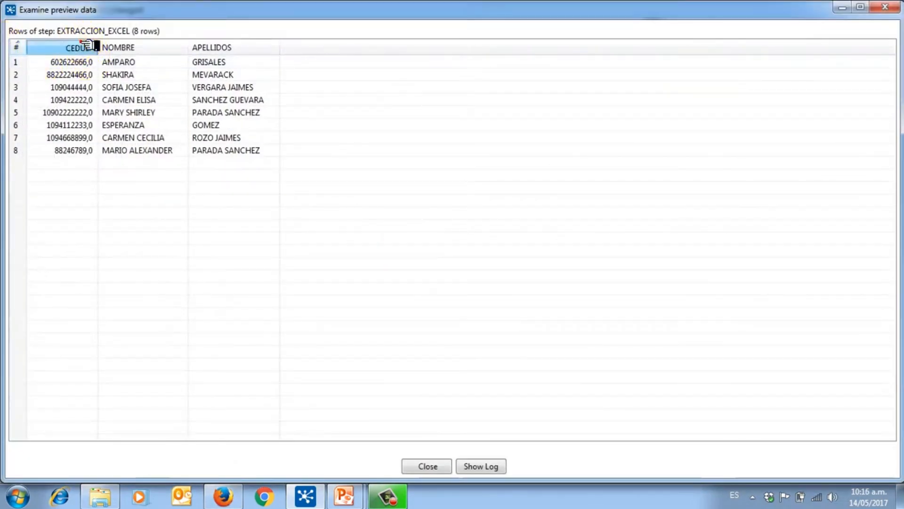
{"action": "left_click", "coordinate": [144, 46]}
{"action": "left_click", "coordinate": [215, 46]}
{"action": "left_click", "coordinate": [894, 8]}
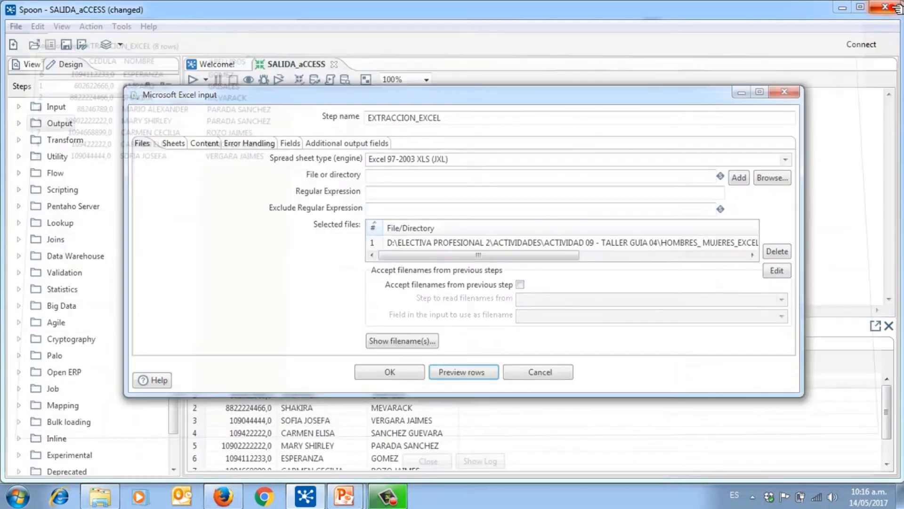
{"action": "left_click", "coordinate": [530, 370]}
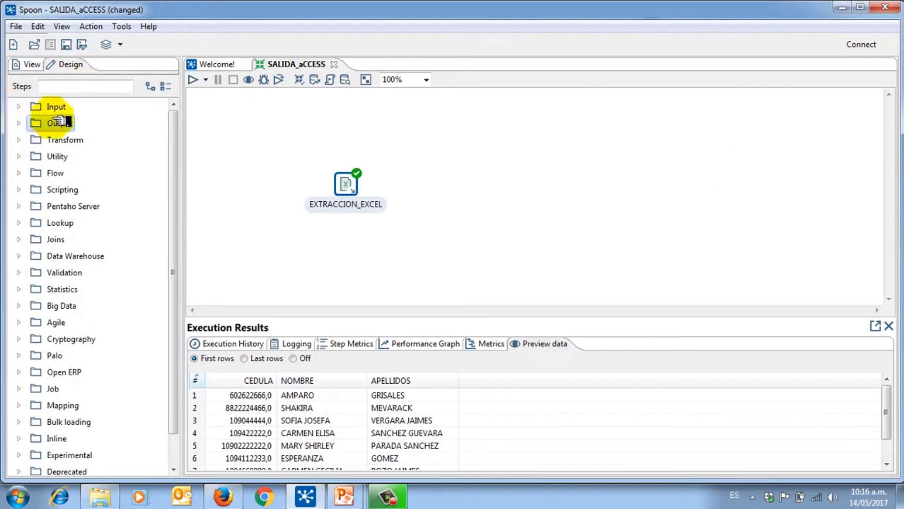
Step: Place a Microsoft Excel Output step to the right of EXTRACCION_EXCEL
{"action": "left_click", "coordinate": [19, 123]}
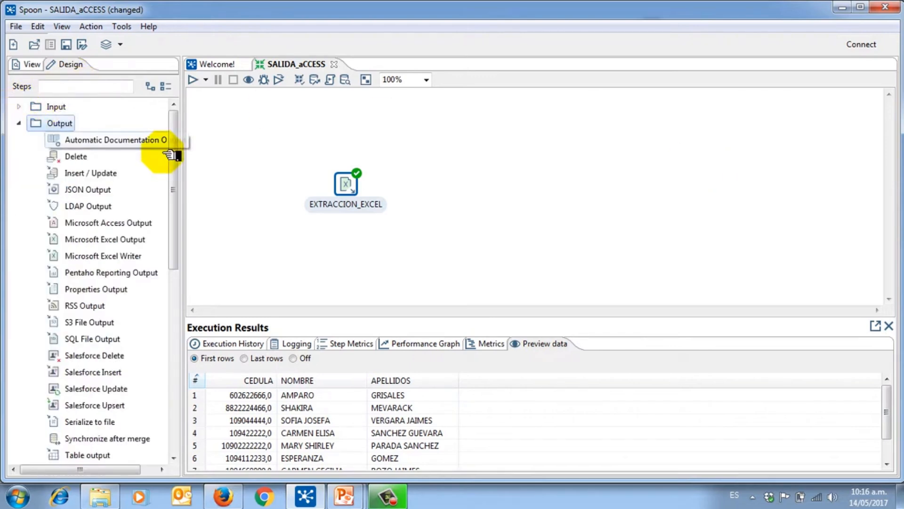
{"action": "scroll", "coordinate": [181, 162], "scroll_direction": "down", "scroll_amount": 1}
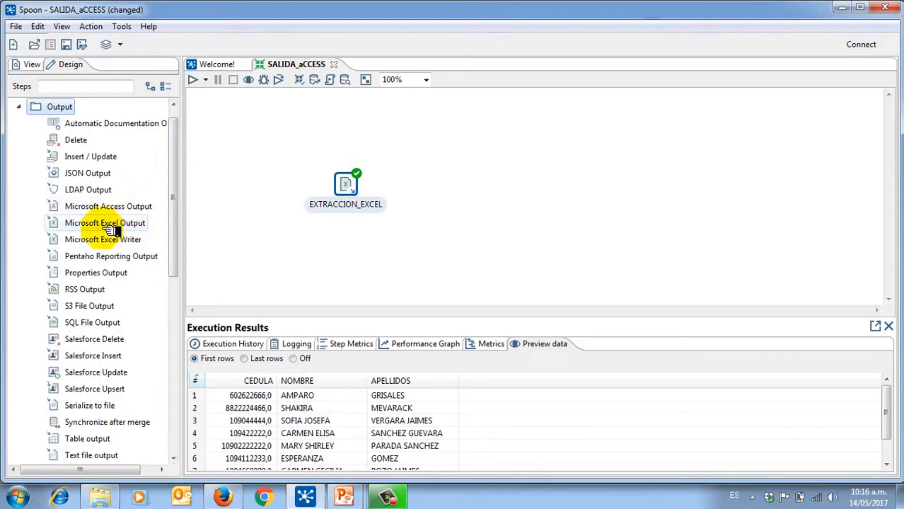
{"action": "left_click_drag", "start_coordinate": [111, 230], "coordinate": [477, 184]}
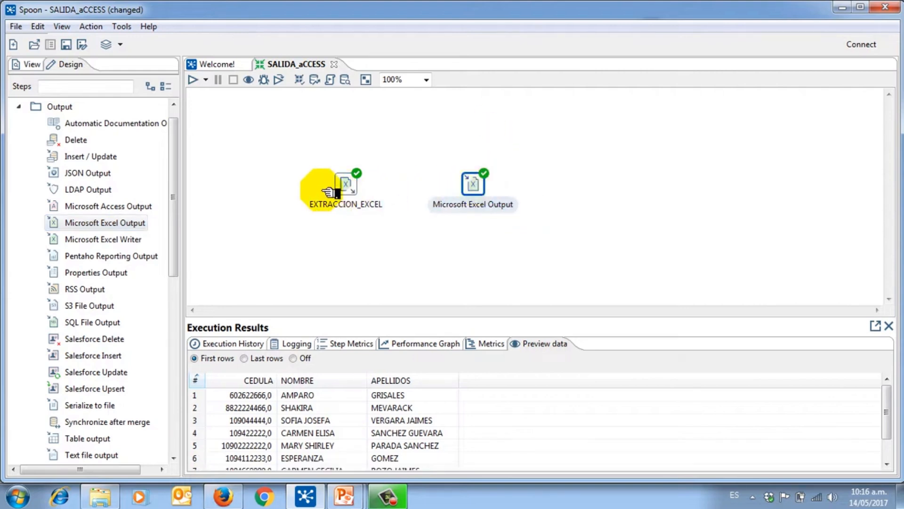
Step: Draw a hop from EXTRACCION_EXCEL to the Microsoft Excel Output step
{"action": "left_click", "coordinate": [346, 181]}
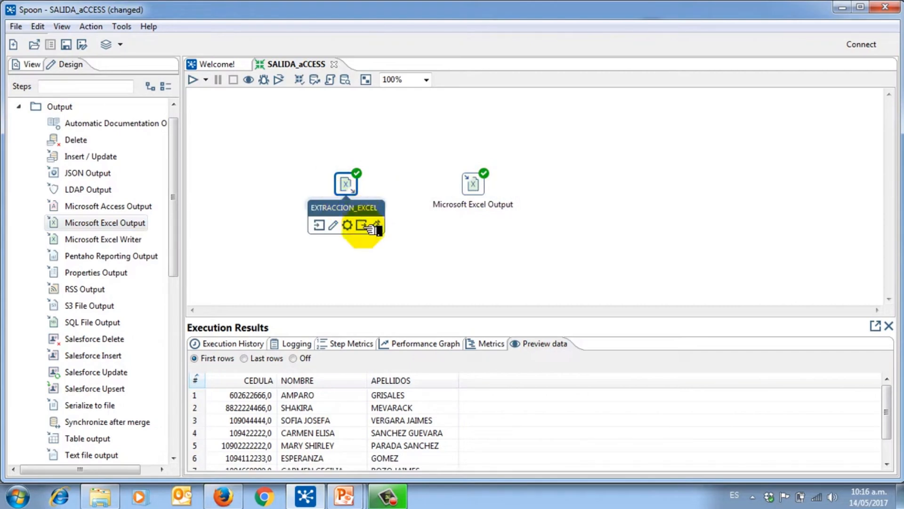
{"action": "left_click_drag", "start_coordinate": [367, 227], "coordinate": [481, 186]}
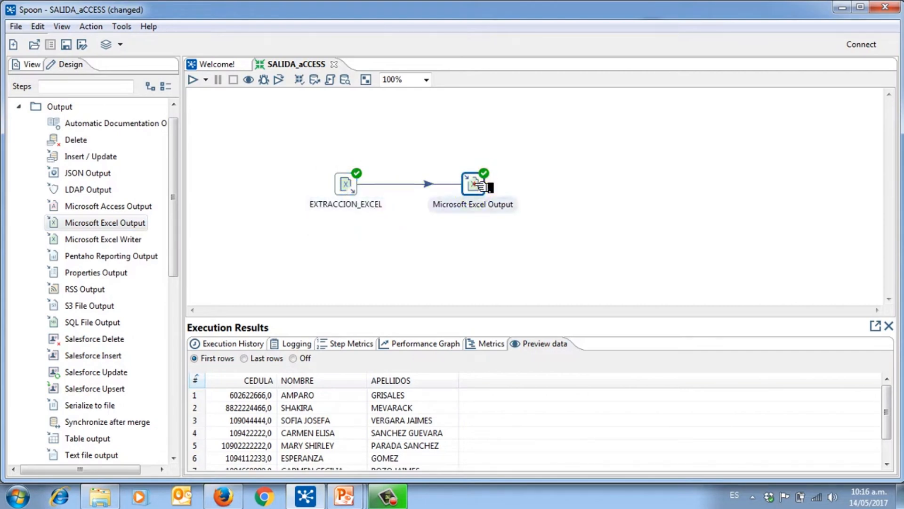
{"action": "left_click", "coordinate": [348, 189]}
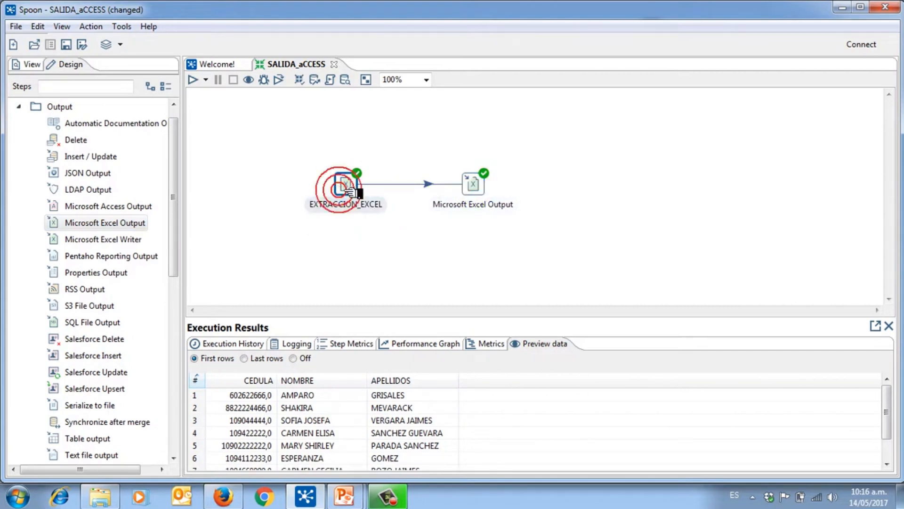
{"action": "left_click", "coordinate": [323, 202]}
{"action": "left_click", "coordinate": [476, 185]}
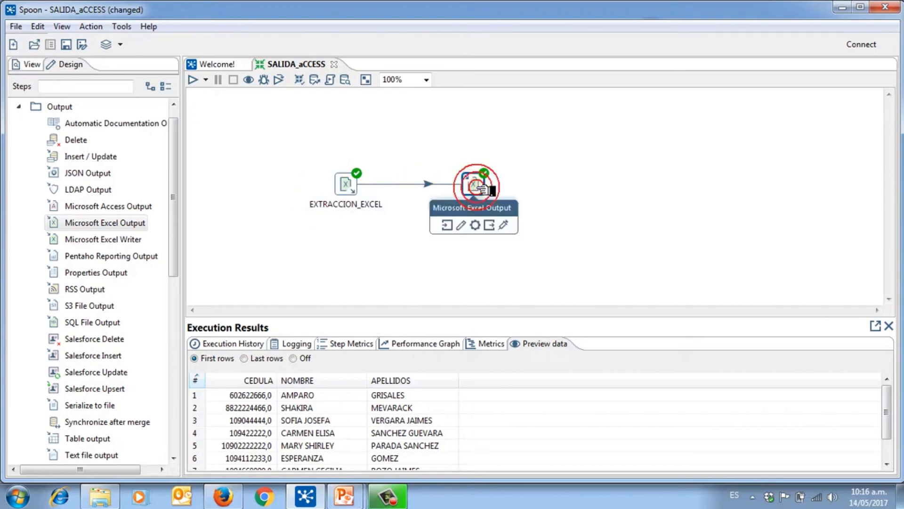
Step: Name the Excel output step CARGA_EXCEL, writing to Desktop\SALIDA_EXCEL.xls
{"action": "double_click", "coordinate": [480, 185]}
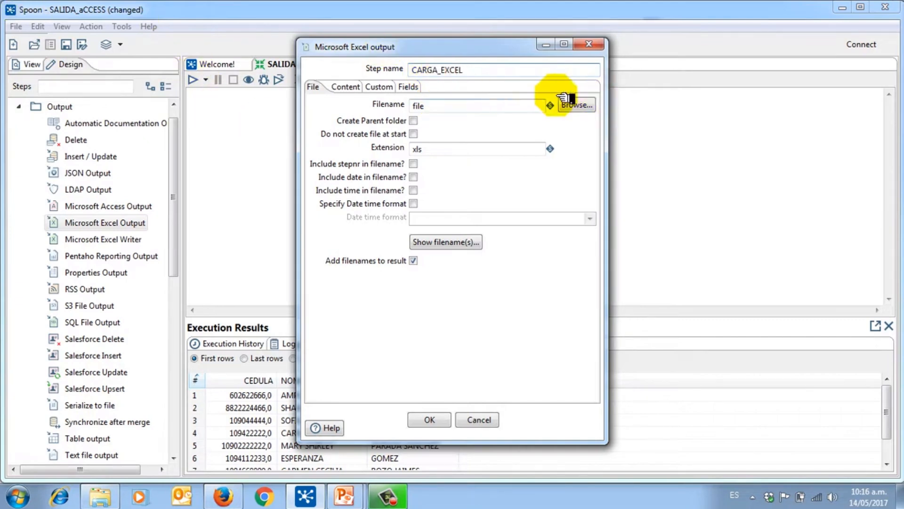
{"action": "double_click", "coordinate": [416, 106]}
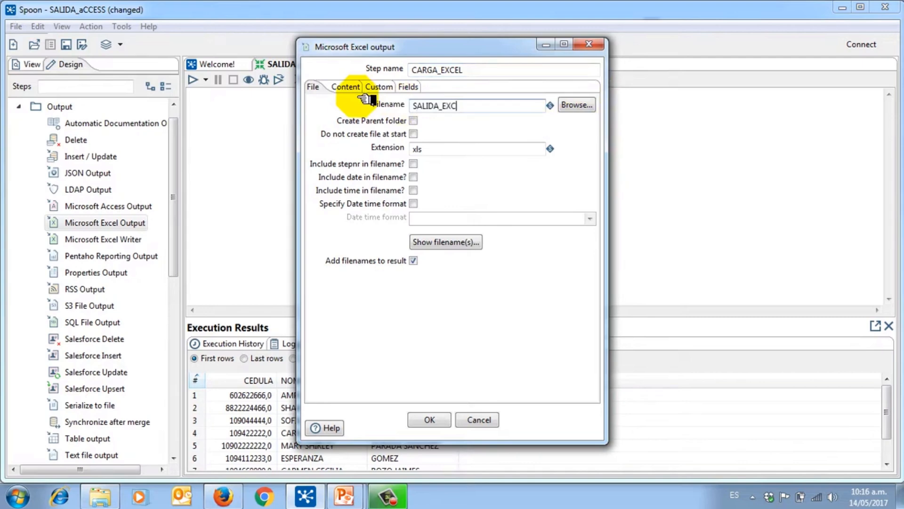
{"action": "left_click", "coordinate": [576, 104]}
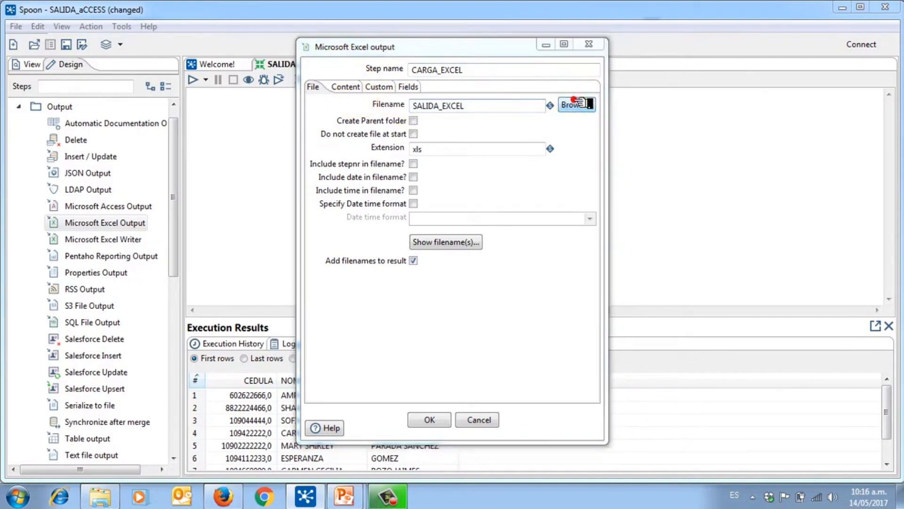
{"action": "left_click", "coordinate": [340, 178]}
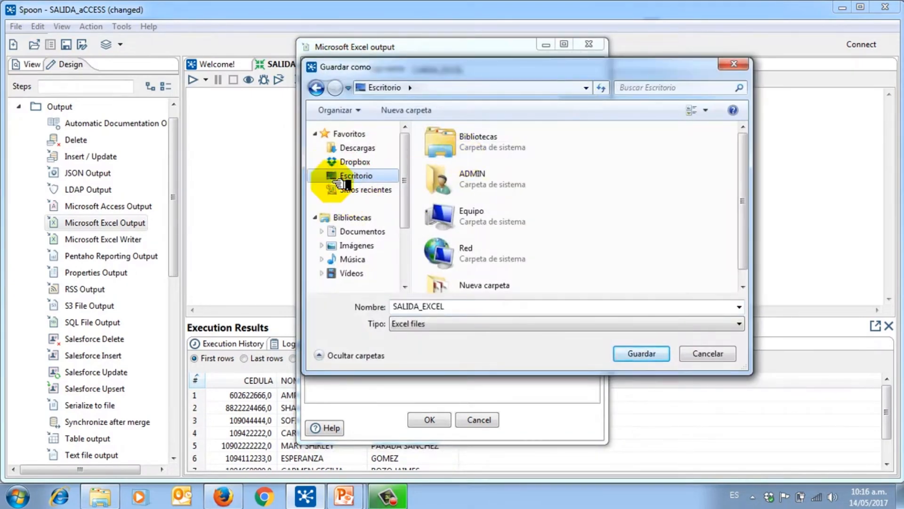
{"action": "left_click", "coordinate": [652, 355]}
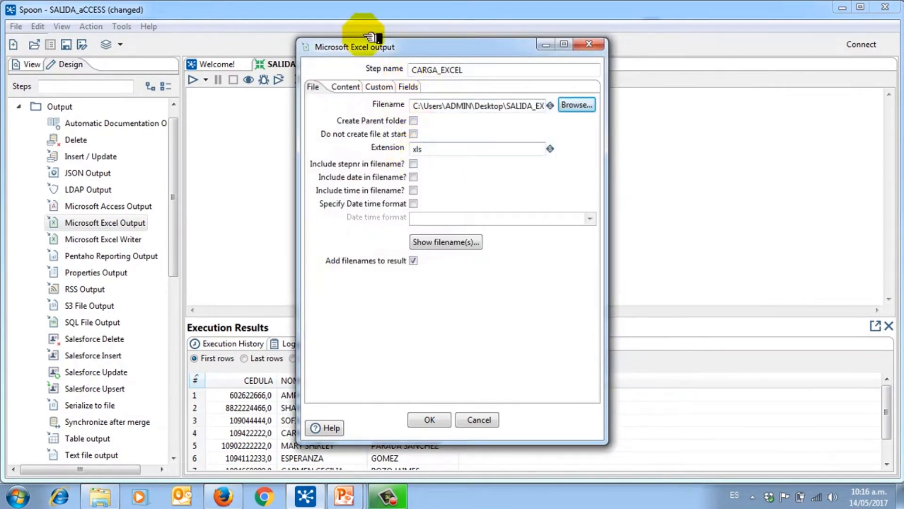
{"action": "left_click", "coordinate": [429, 417]}
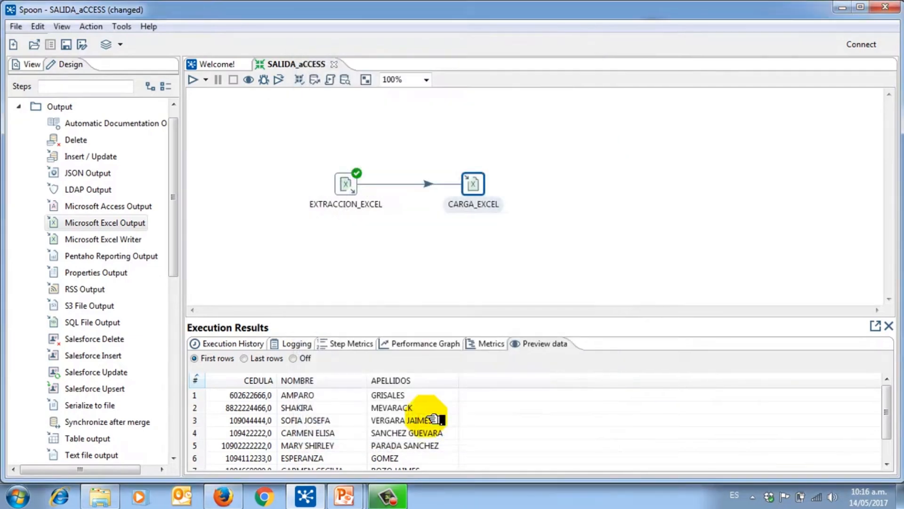
Step: Run the SALIDA_aCCESS transformation on the local machine
{"action": "left_click", "coordinate": [194, 81]}
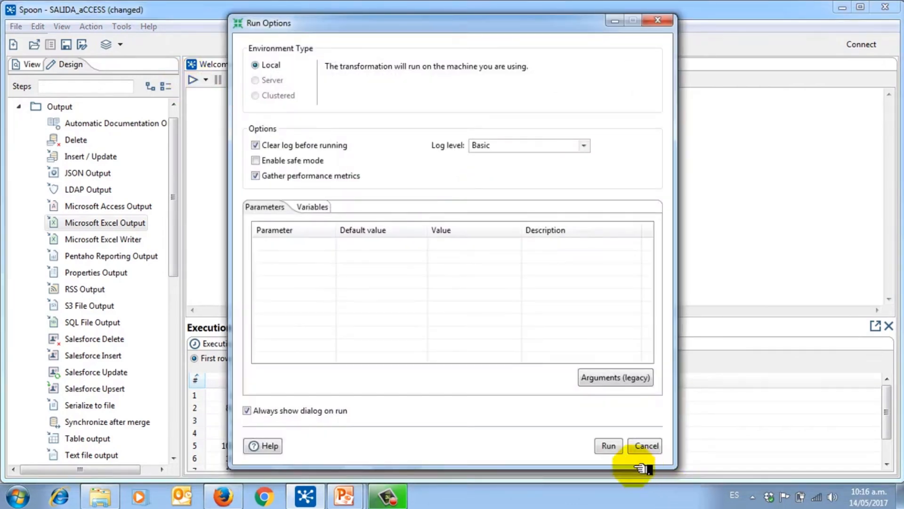
{"action": "left_click", "coordinate": [609, 446]}
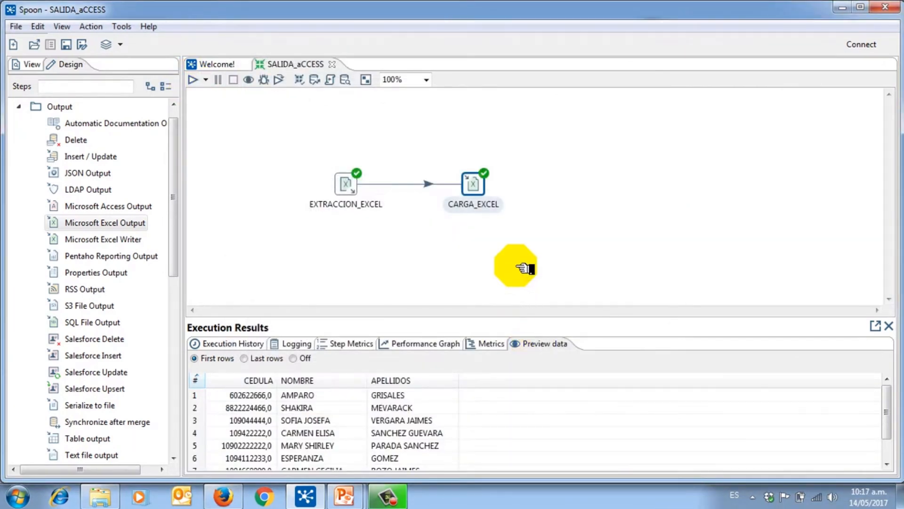
{"action": "left_click", "coordinate": [343, 181]}
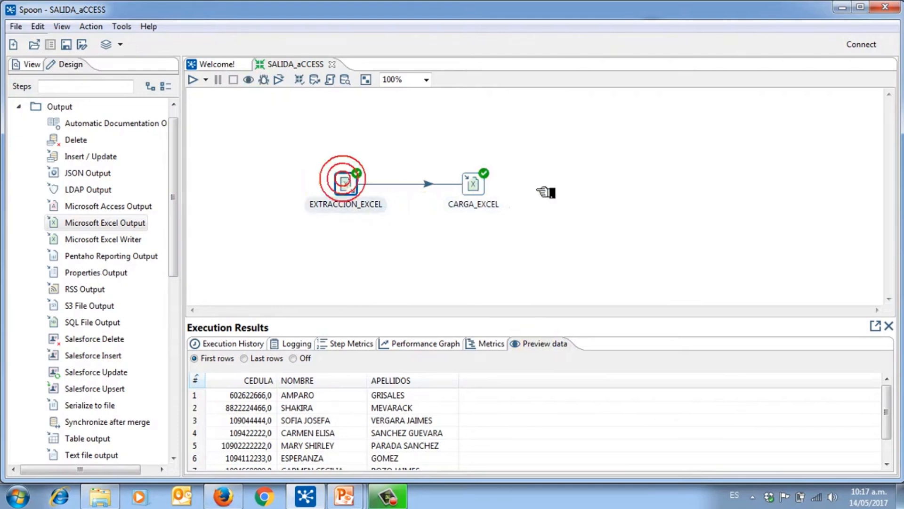
{"action": "left_click", "coordinate": [476, 182]}
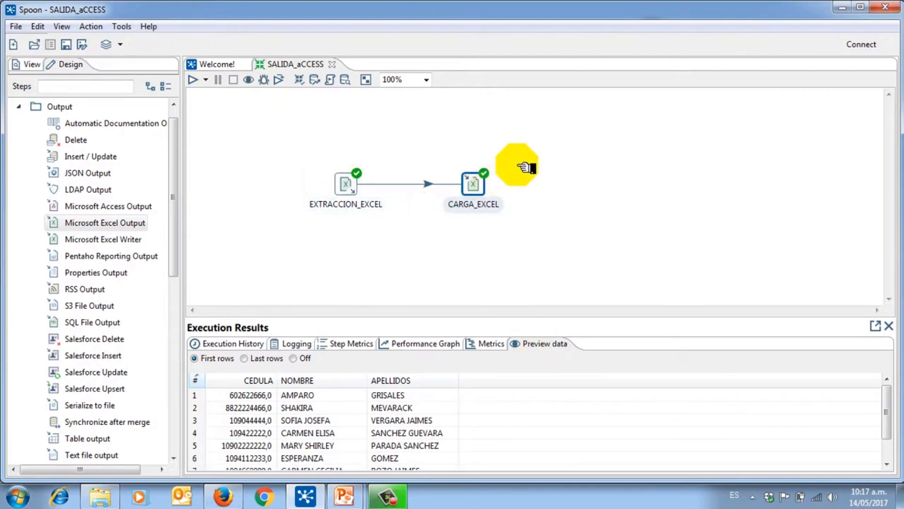
Step: Check the history, log and metrics showing 8 rows for EXTRACCION_EXCEL and CARGA_EXCEL
{"action": "left_click", "coordinate": [235, 344]}
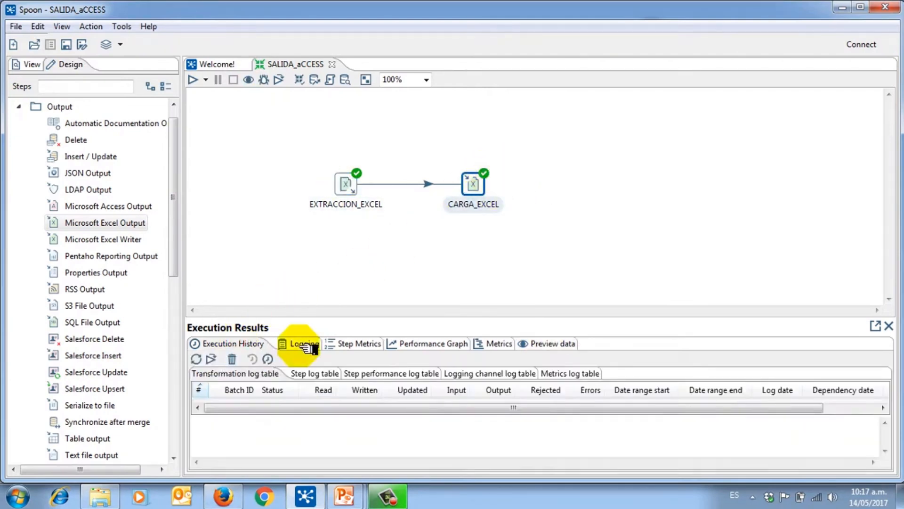
{"action": "left_click", "coordinate": [302, 344]}
{"action": "left_click", "coordinate": [358, 345]}
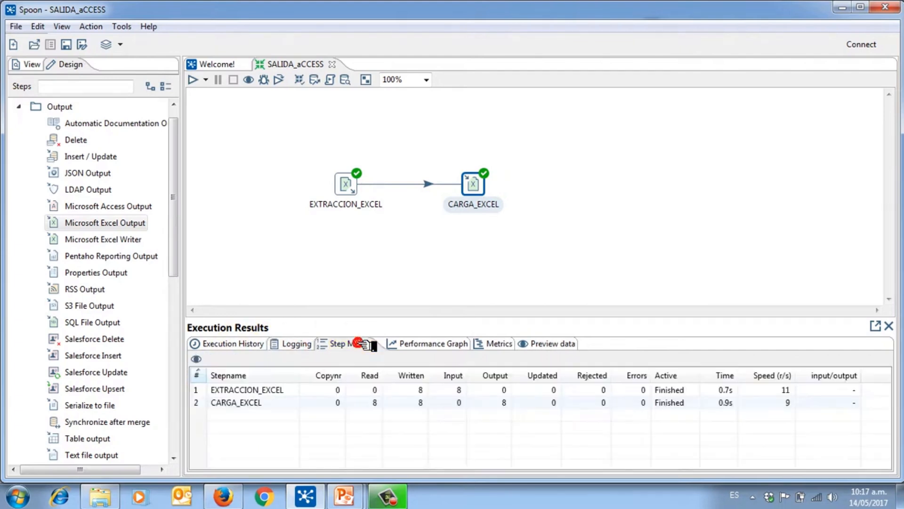
{"action": "left_click", "coordinate": [263, 391]}
{"action": "left_click", "coordinate": [254, 402]}
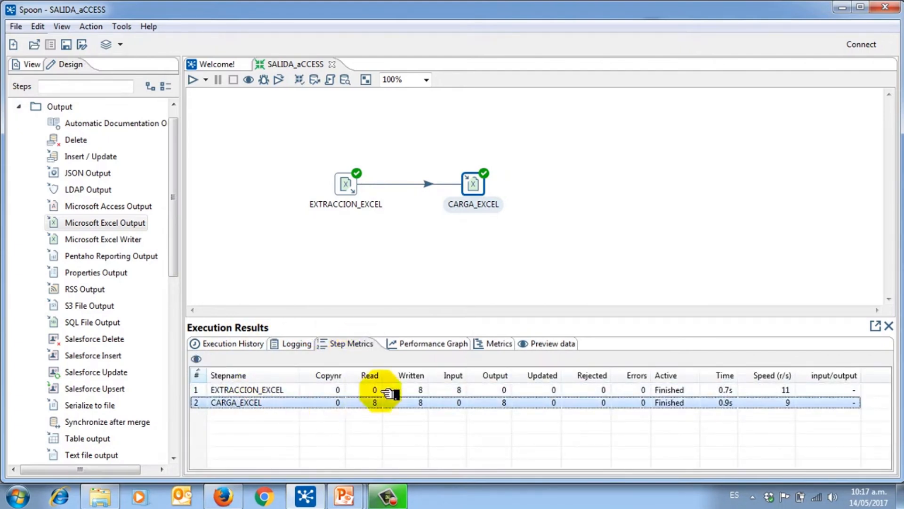
Step: View the step timing graph and preview the CEDULA, NOMBRE, APELLIDOS rows
{"action": "left_click", "coordinate": [436, 344]}
{"action": "left_click", "coordinate": [489, 344]}
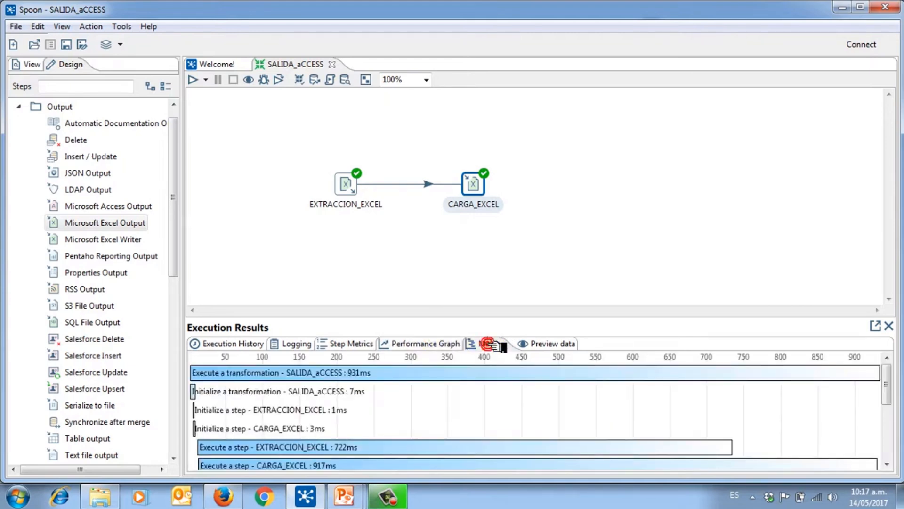
{"action": "left_click", "coordinate": [532, 346]}
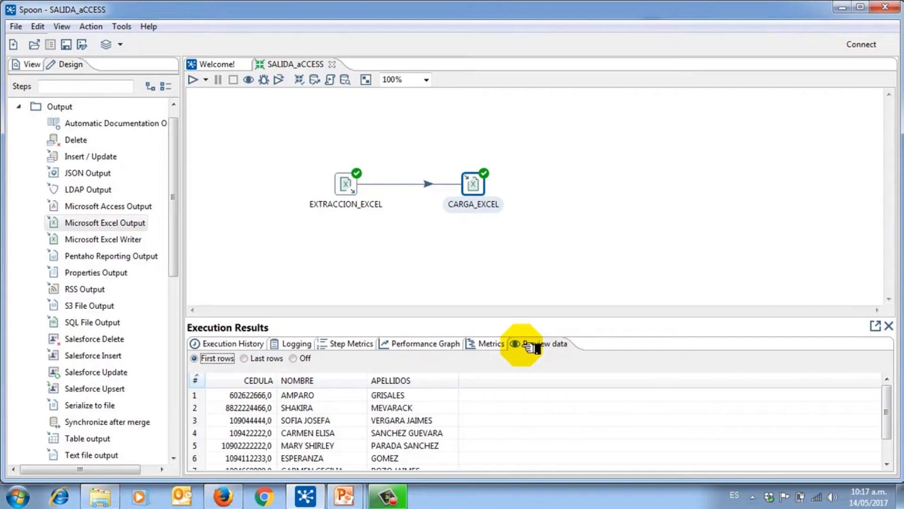
Step: Move SALIDA_EXCEL.xls to mid-desktop and open it in Excel
{"action": "key", "text": "super+d"}
{"action": "left_click_drag", "start_coordinate": [30, 193], "coordinate": [311, 207]}
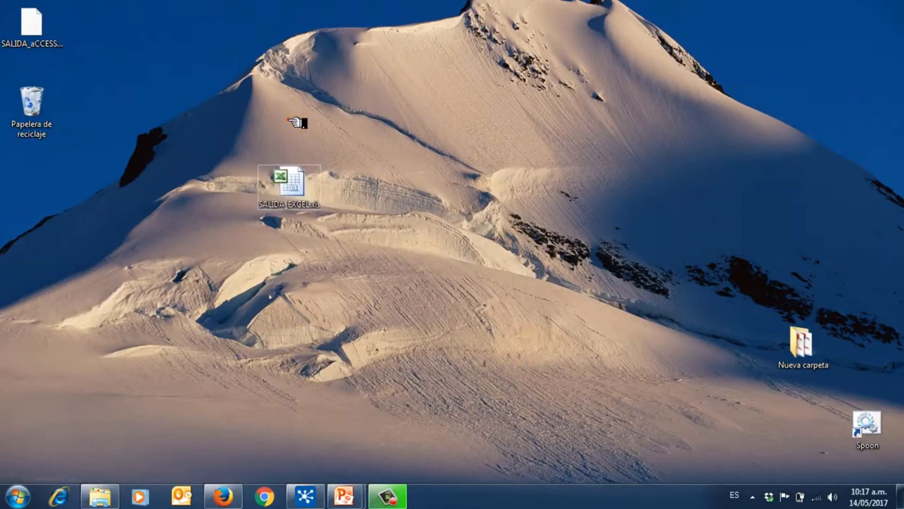
{"action": "left_click", "coordinate": [292, 190]}
{"action": "left_click", "coordinate": [283, 221]}
{"action": "left_click", "coordinate": [297, 190]}
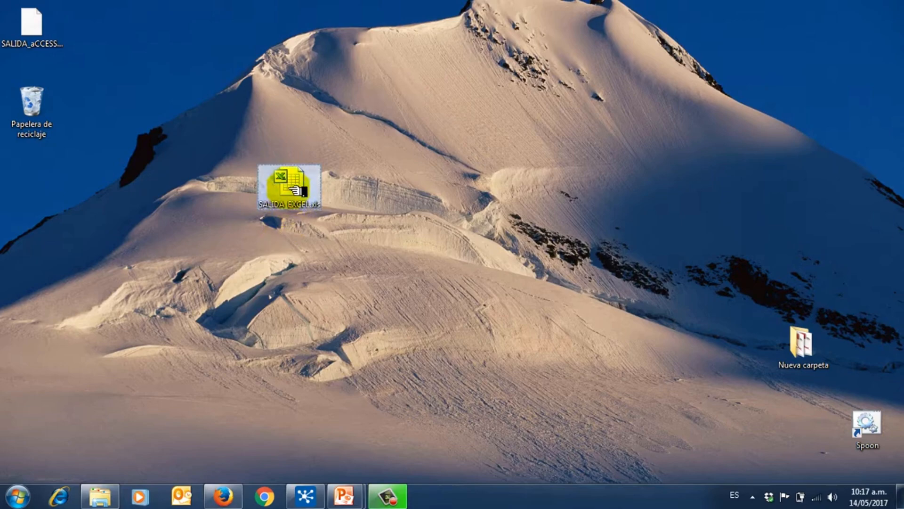
{"action": "double_click", "coordinate": [298, 189]}
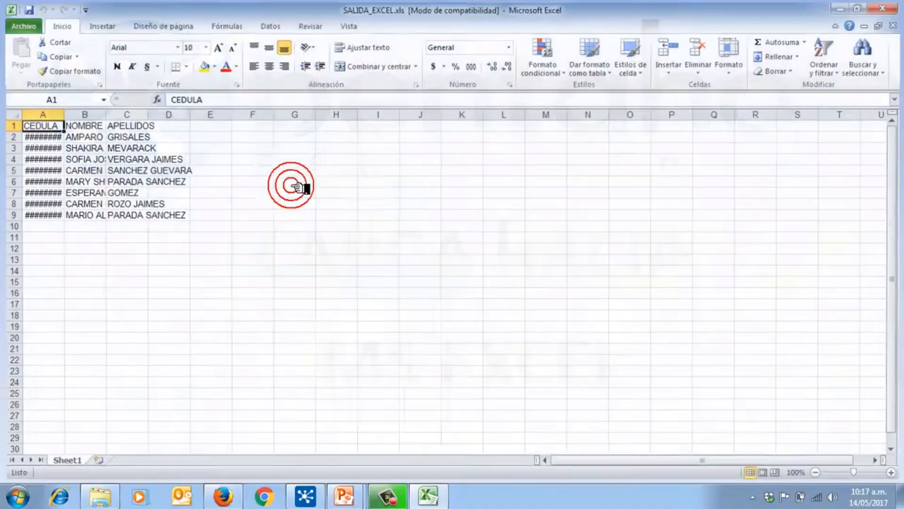
Step: Autofit columns A–C so CEDULA values show fully, then select the data rows
{"action": "key", "text": "ctrl+a"}
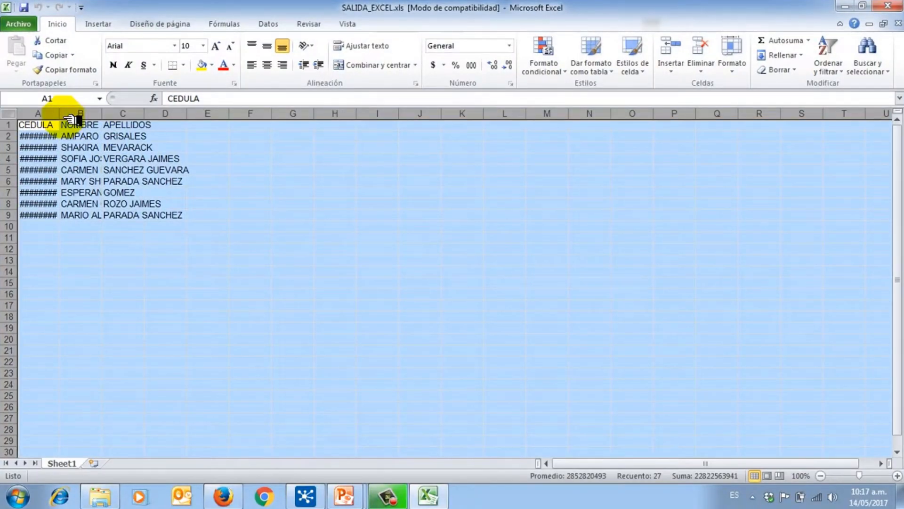
{"action": "double_click", "coordinate": [58, 114]}
{"action": "left_click", "coordinate": [87, 204]}
{"action": "left_click_drag", "start_coordinate": [8, 136], "coordinate": [9, 219]}
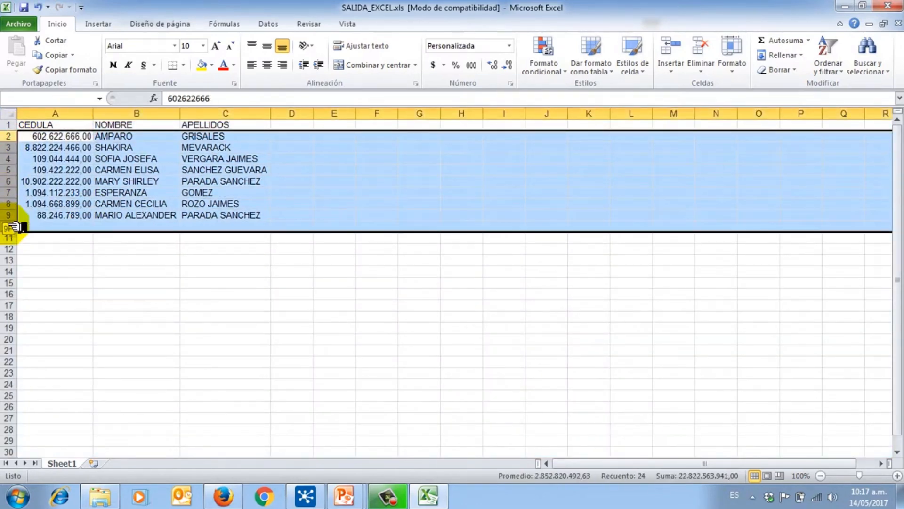
{"action": "left_click", "coordinate": [158, 191]}
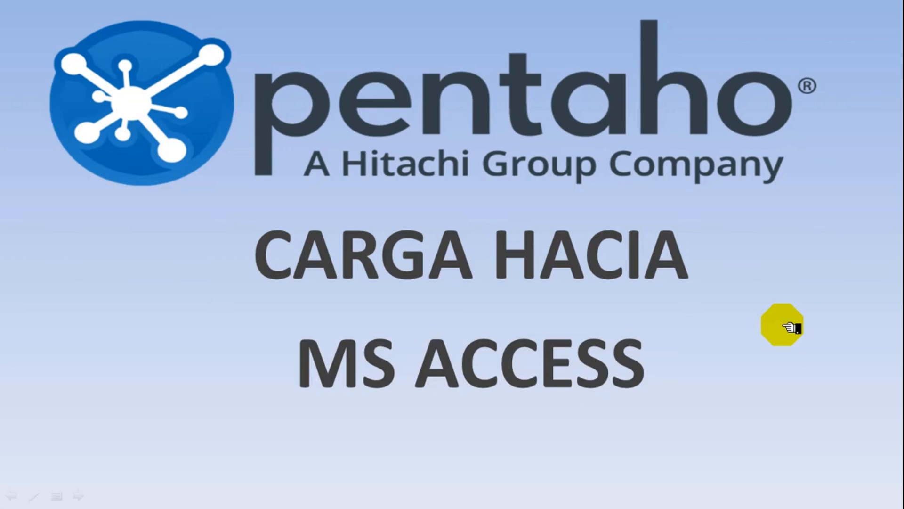
Step: Return to the CARGA HACIA MS ACCESS slide and then the Spoon canvas
{"action": "key", "text": "super+d"}
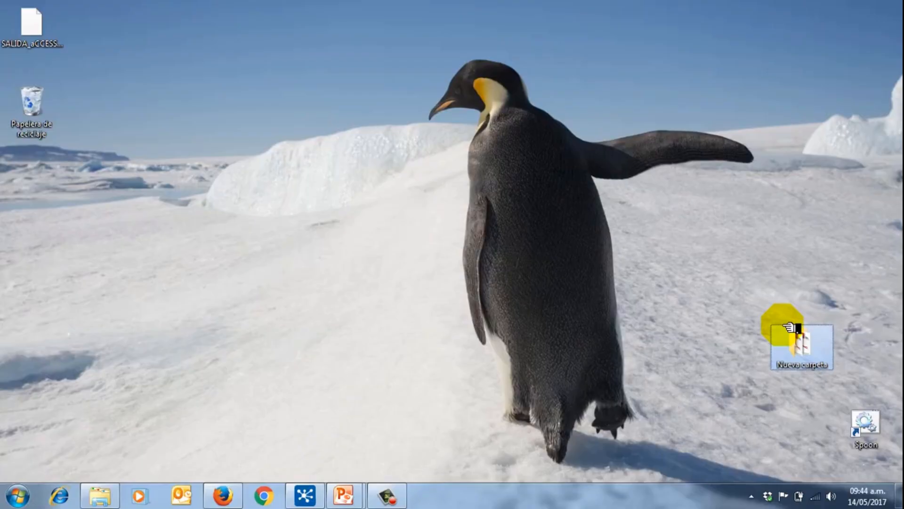
{"action": "left_click", "coordinate": [343, 494]}
{"action": "left_click", "coordinate": [305, 494]}
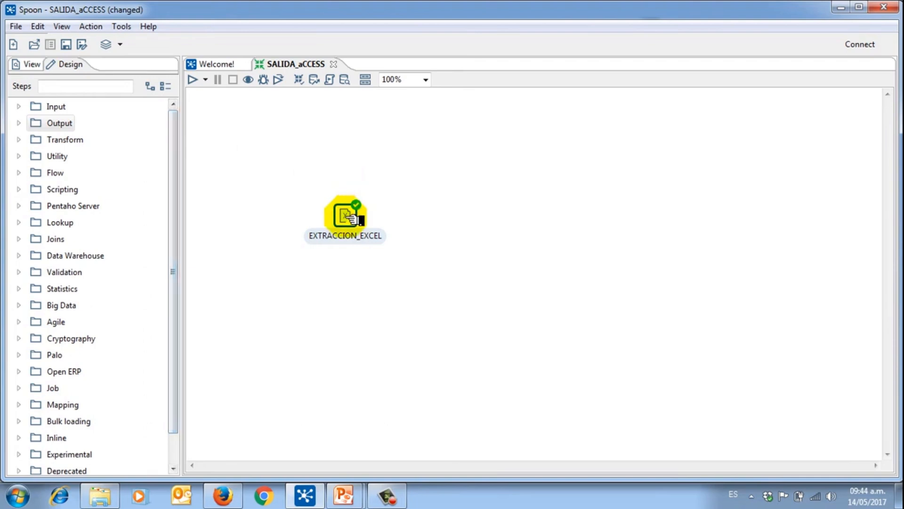
{"action": "left_click", "coordinate": [397, 183]}
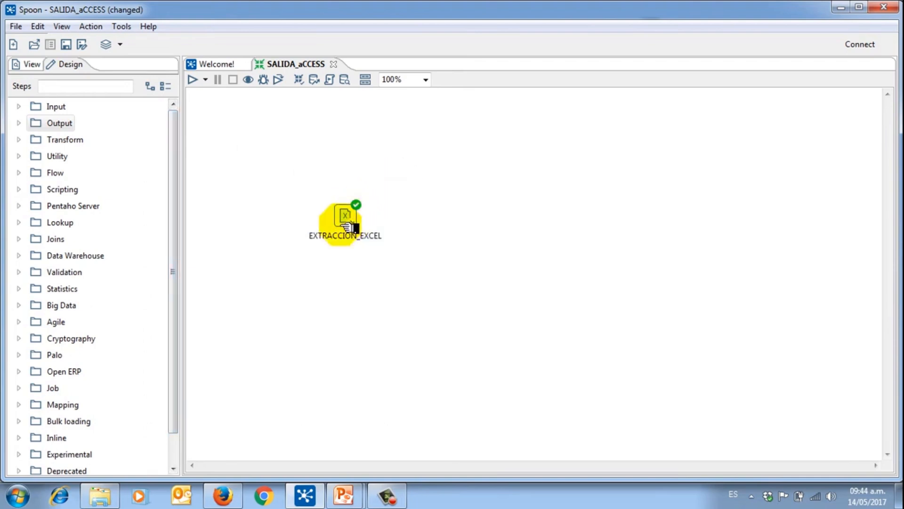
{"action": "mouse_move", "coordinate": [339, 222]}
{"action": "left_mouse_down"}
{"action": "mouse_move", "coordinate": [349, 199]}
{"action": "mouse_move", "coordinate": [350, 227]}
{"action": "left_mouse_up"}
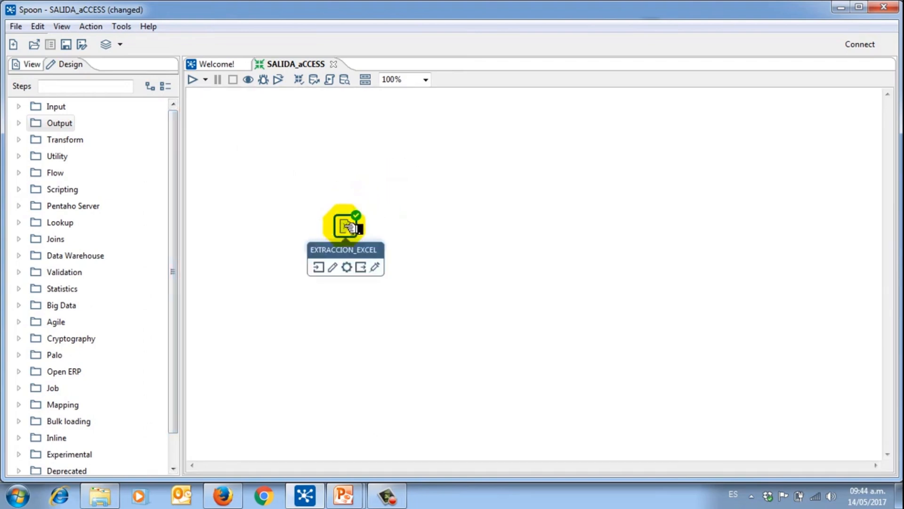
{"action": "double_click", "coordinate": [349, 228]}
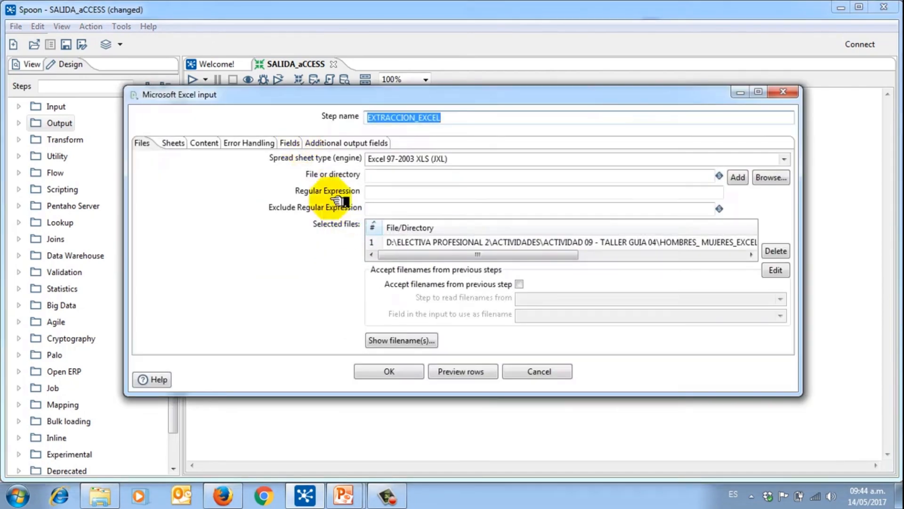
{"action": "left_click", "coordinate": [450, 372]}
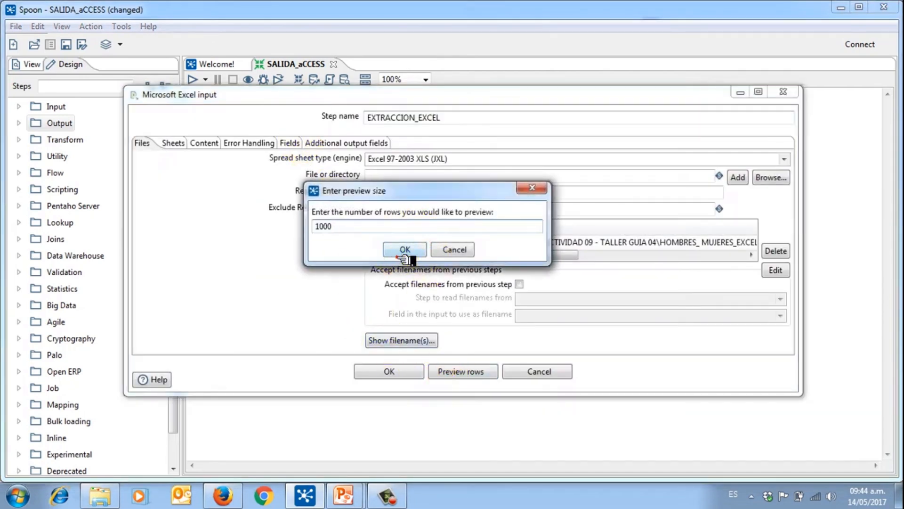
{"action": "left_click", "coordinate": [404, 250]}
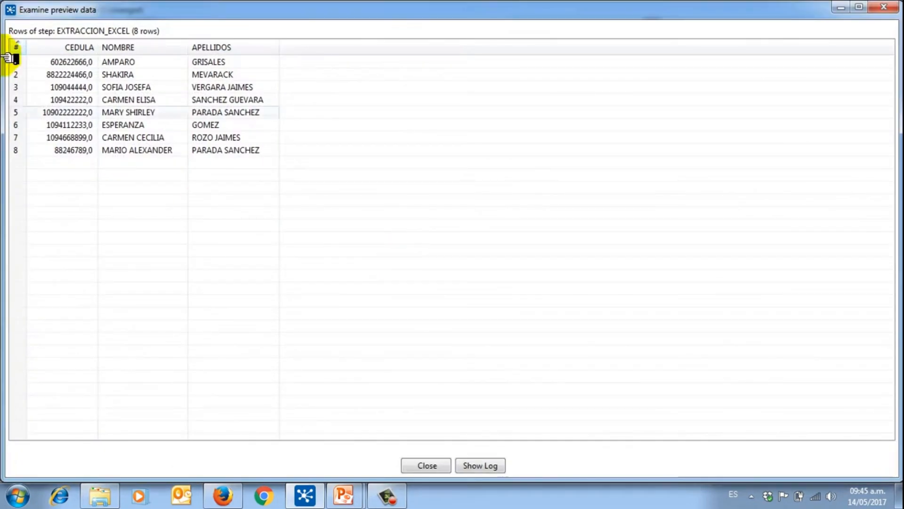
{"action": "left_click", "coordinate": [64, 46]}
{"action": "left_click", "coordinate": [165, 48]}
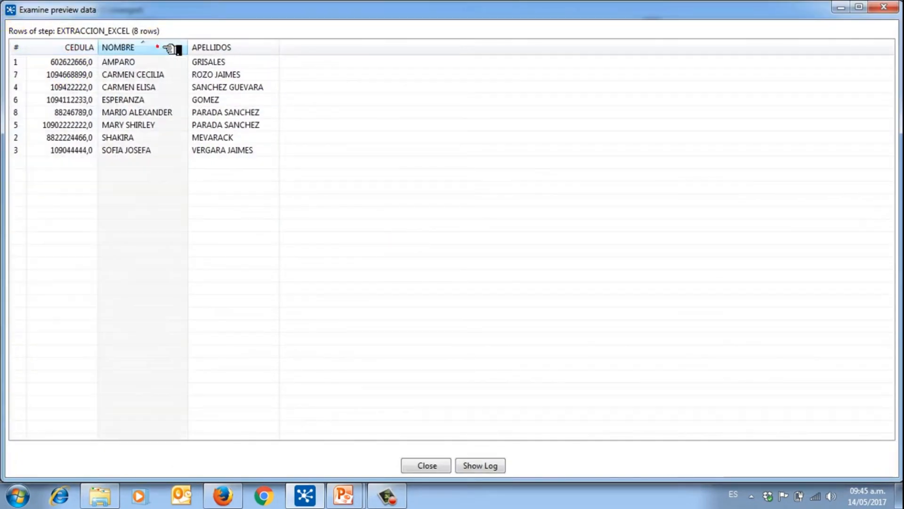
{"action": "left_click", "coordinate": [219, 46]}
{"action": "left_click", "coordinate": [891, 7]}
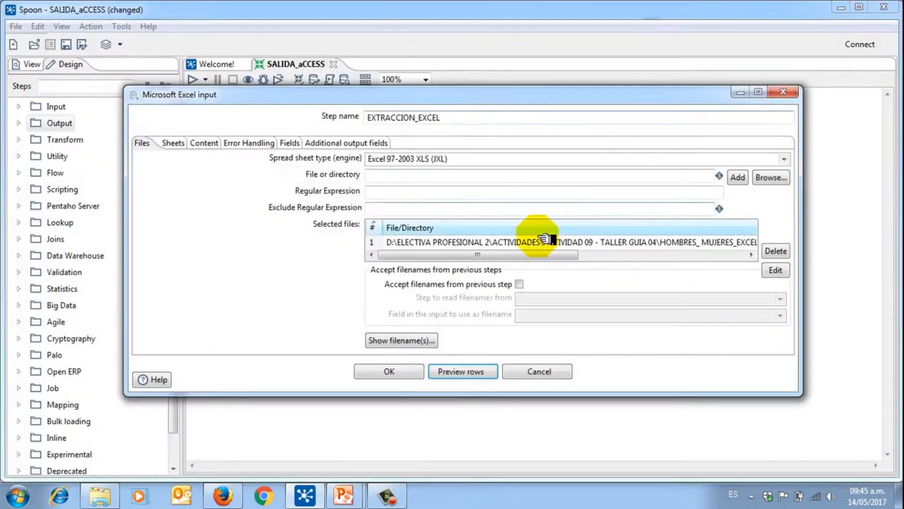
{"action": "left_click", "coordinate": [389, 372]}
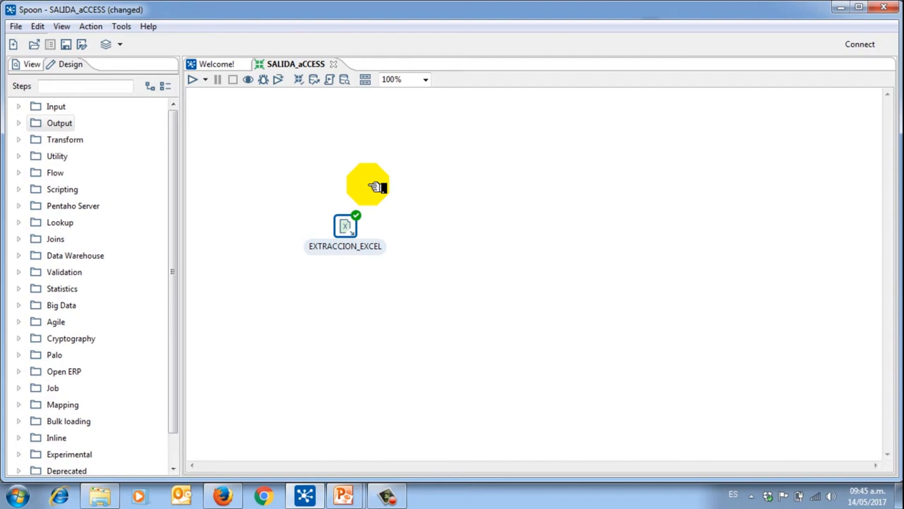
Step: Place a Microsoft Access Output step on the canvas beside EXTRACCION_EXCEL
{"action": "left_click", "coordinate": [20, 123]}
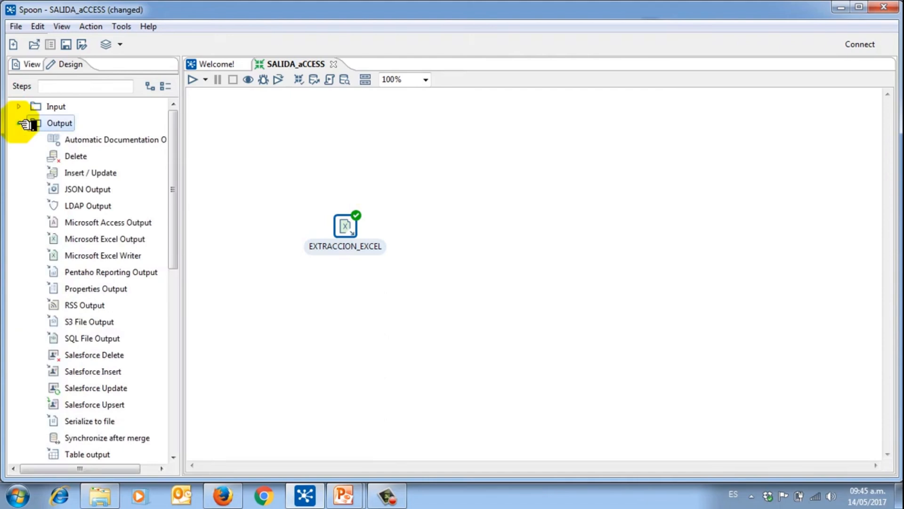
{"action": "left_click_drag", "start_coordinate": [180, 173], "coordinate": [178, 193]}
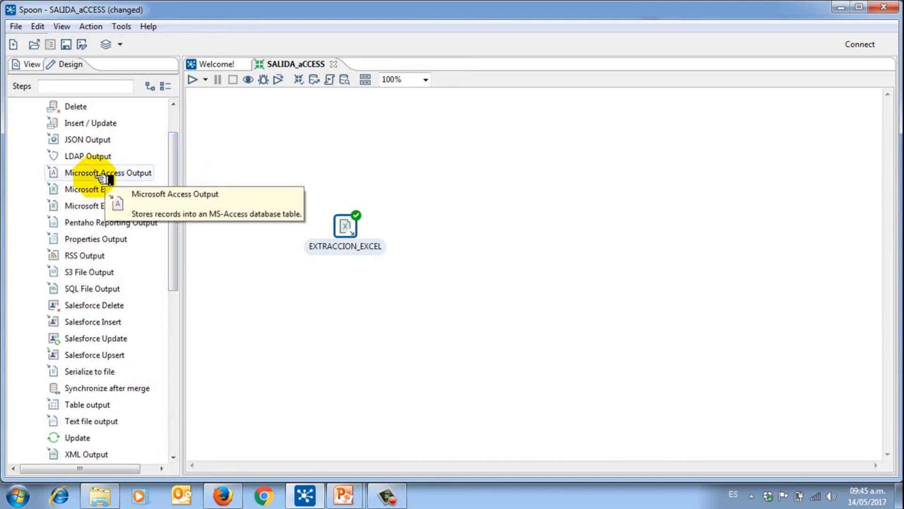
{"action": "left_click_drag", "start_coordinate": [101, 178], "coordinate": [485, 232]}
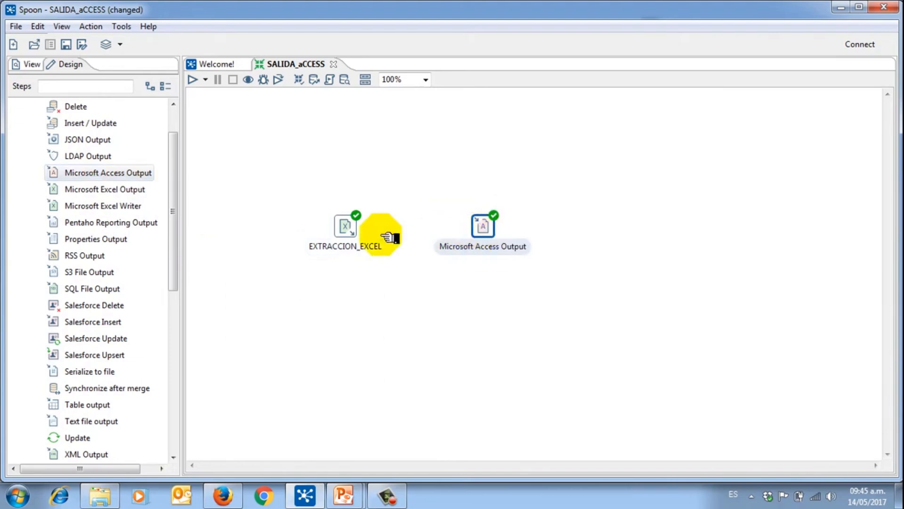
Step: Connect EXTRACCION_EXCEL to the Microsoft Access Output step with a hop
{"action": "mouse_move", "coordinate": [363, 223]}
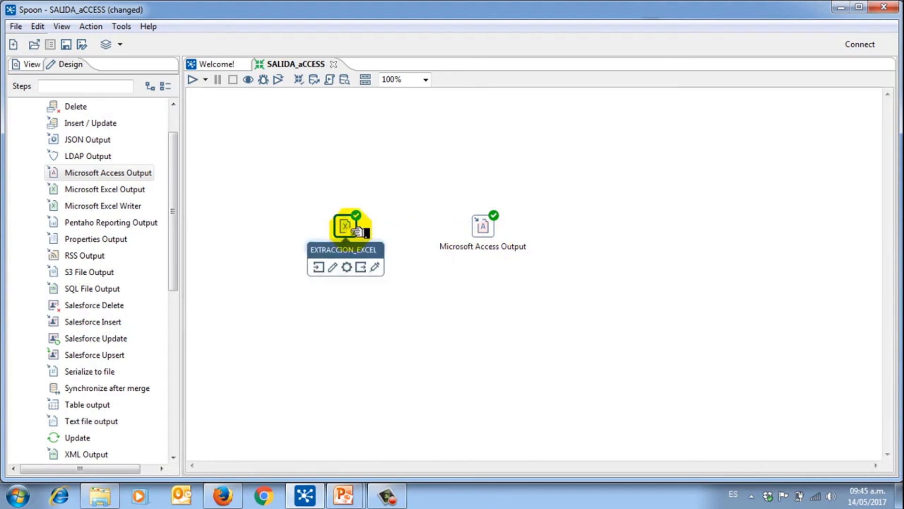
{"action": "left_click_drag", "start_coordinate": [371, 269], "coordinate": [492, 229]}
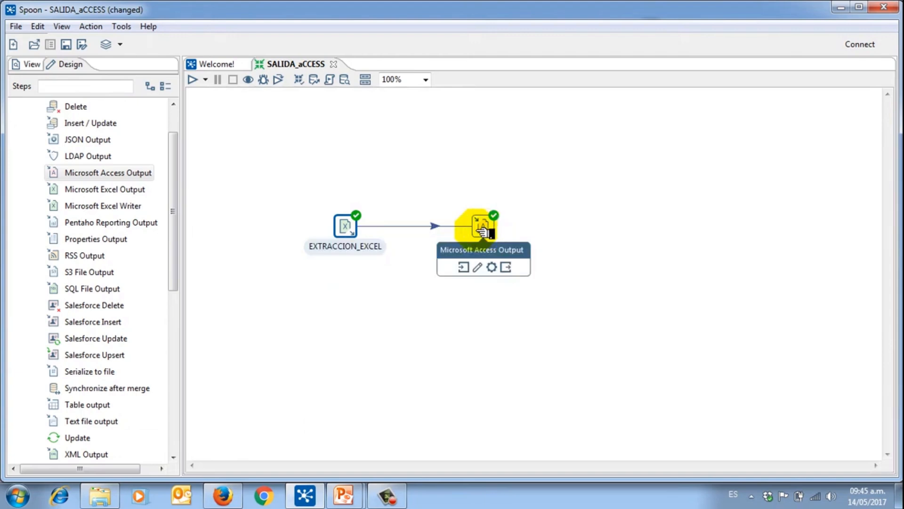
{"action": "left_click", "coordinate": [550, 209]}
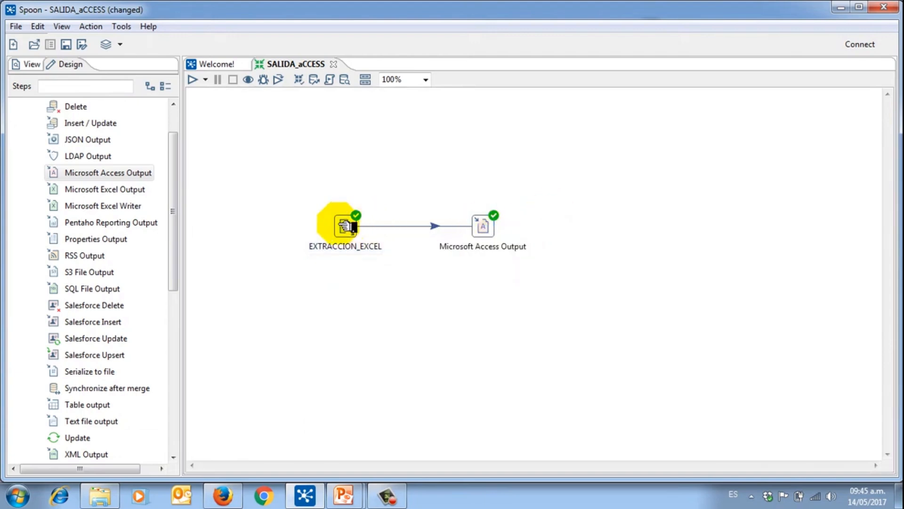
{"action": "left_click", "coordinate": [345, 225]}
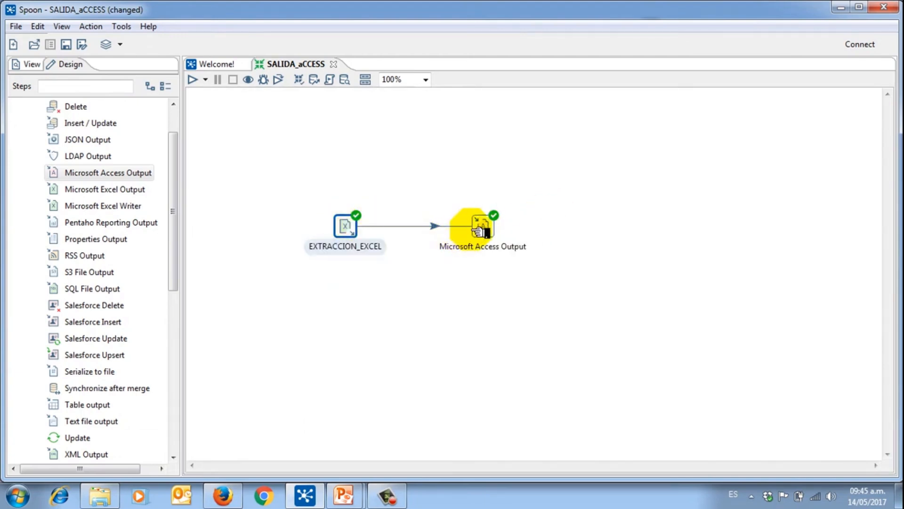
{"action": "left_click", "coordinate": [485, 232]}
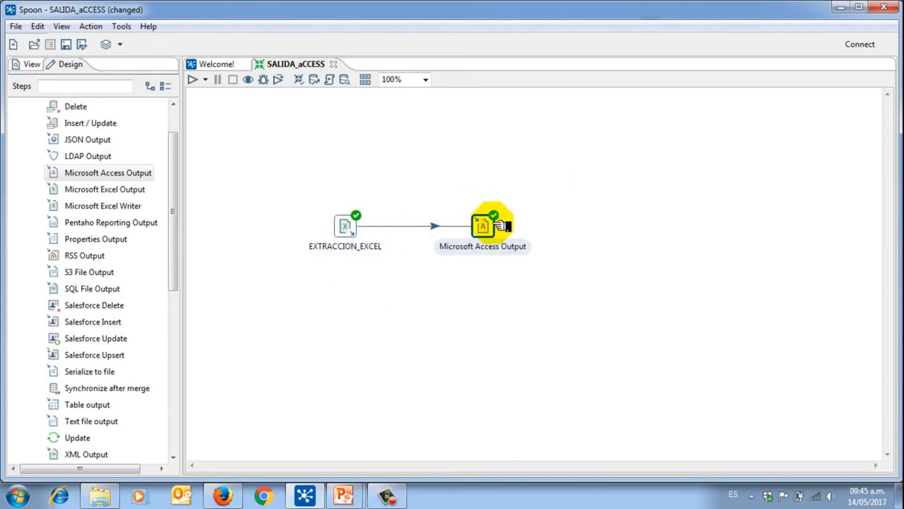
Step: Rename the Microsoft Access Output step to CARGA_ACCESS
{"action": "mouse_move", "coordinate": [489, 231]}
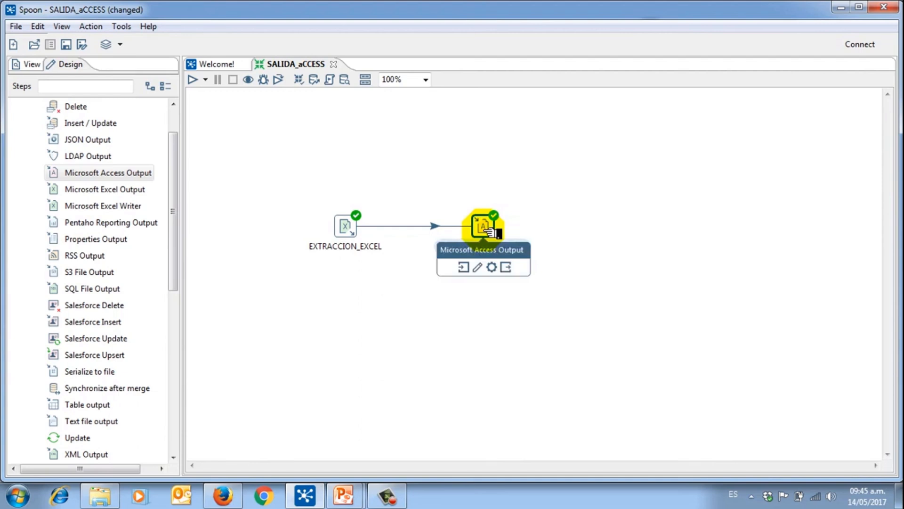
{"action": "double_click", "coordinate": [489, 230]}
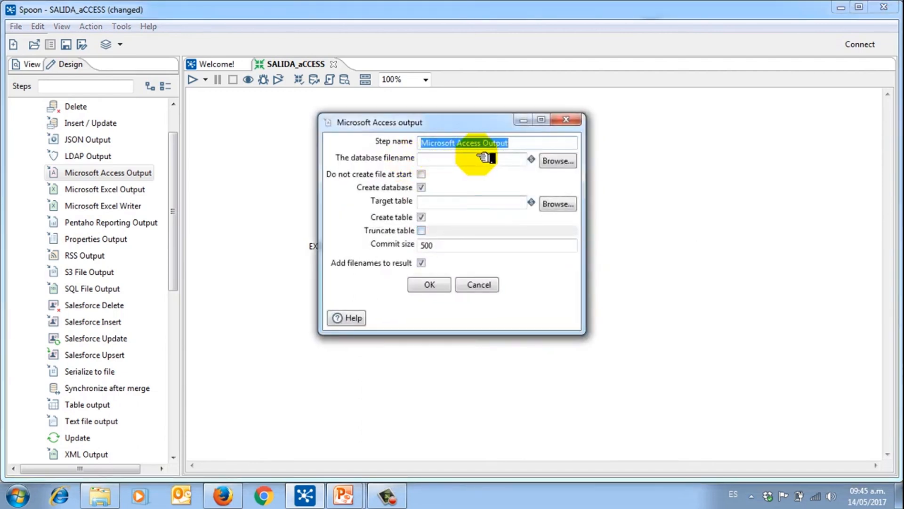
{"action": "key", "text": "BackSpace"}
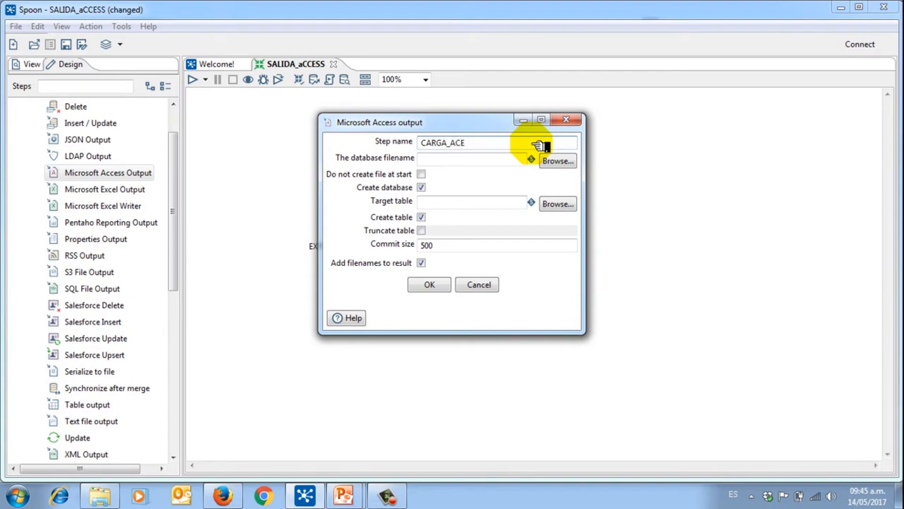
{"action": "type", "text": "CARGA_ACCESS"}
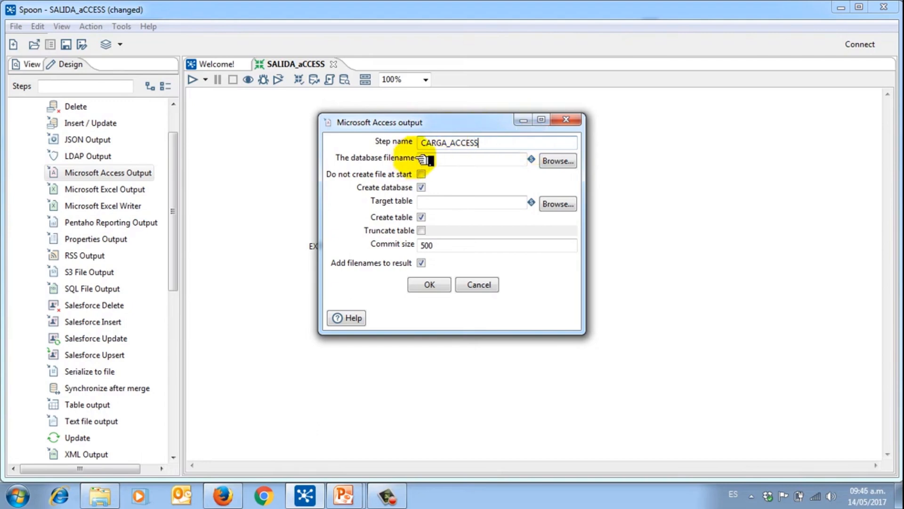
Step: Point the step to a new SALIDA_ACCESS database on the Desktop, with Create database checked
{"action": "left_click", "coordinate": [445, 159]}
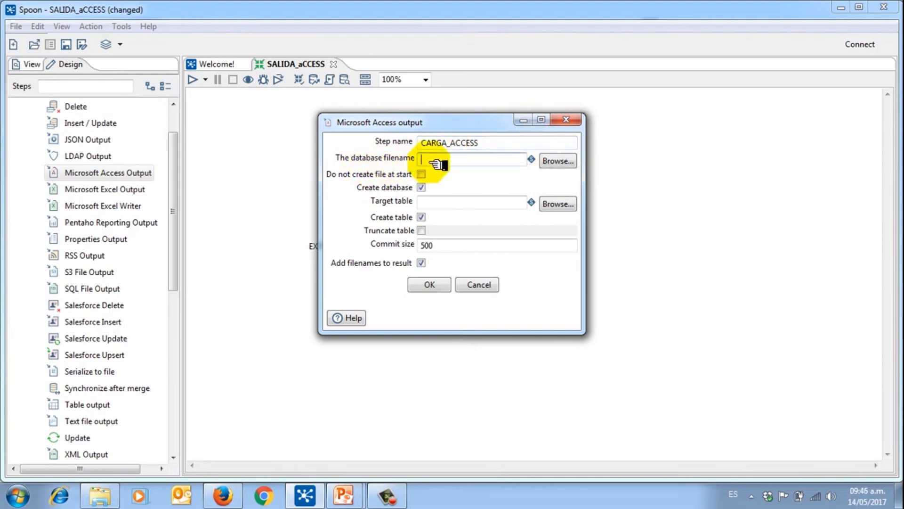
{"action": "type", "text": "SALIDA_ACCE"}
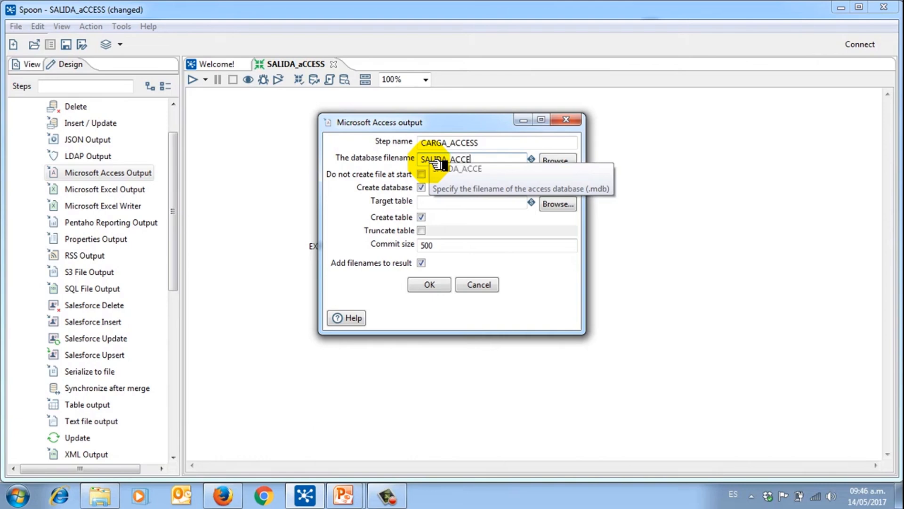
{"action": "type", "text": "SS"}
{"action": "left_click", "coordinate": [571, 160]}
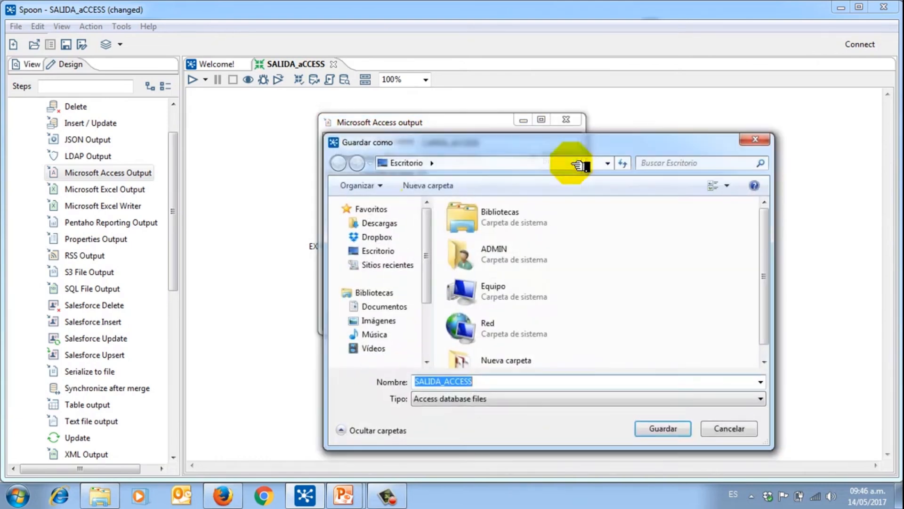
{"action": "left_click", "coordinate": [378, 250]}
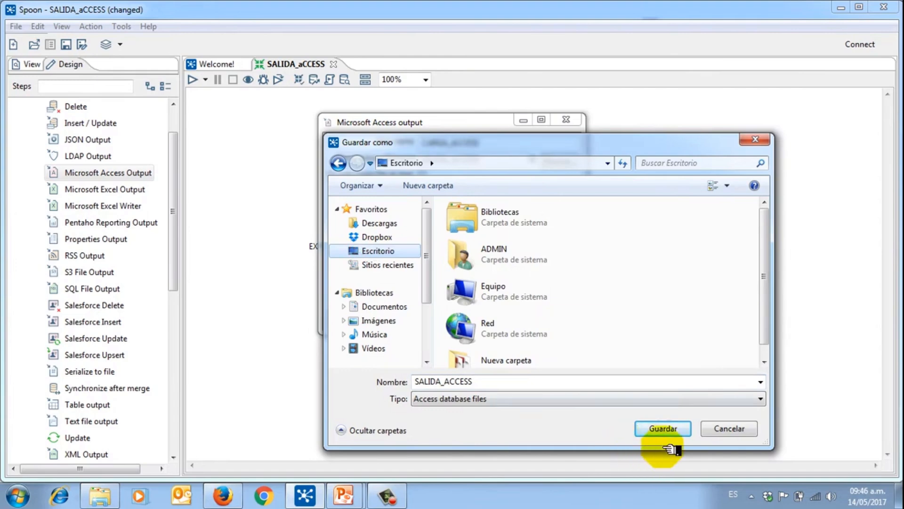
{"action": "left_click", "coordinate": [664, 433]}
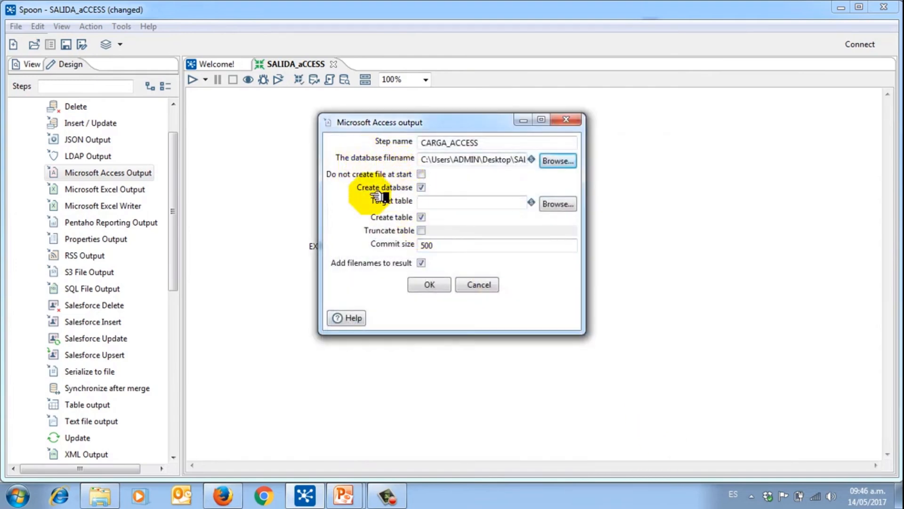
{"action": "left_click", "coordinate": [421, 187]}
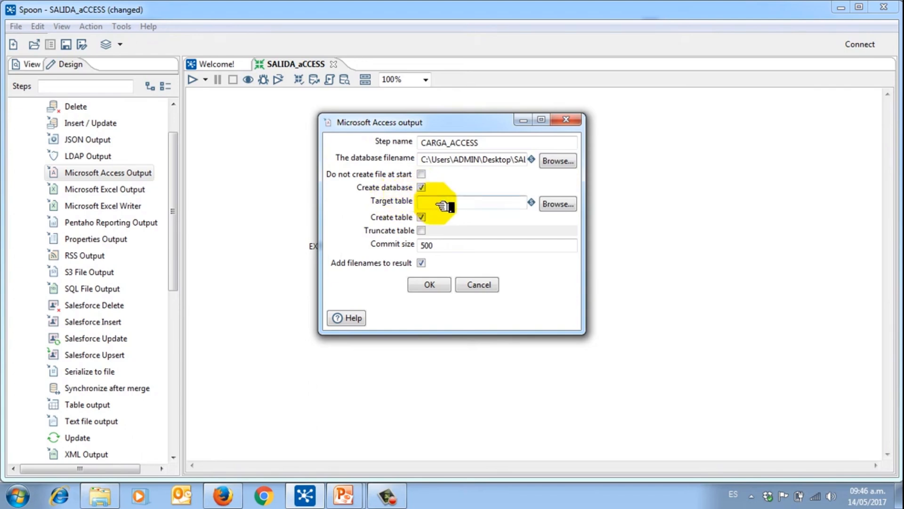
Step: Set the target table to PERSONAS and confirm the step settings
{"action": "left_click", "coordinate": [437, 203]}
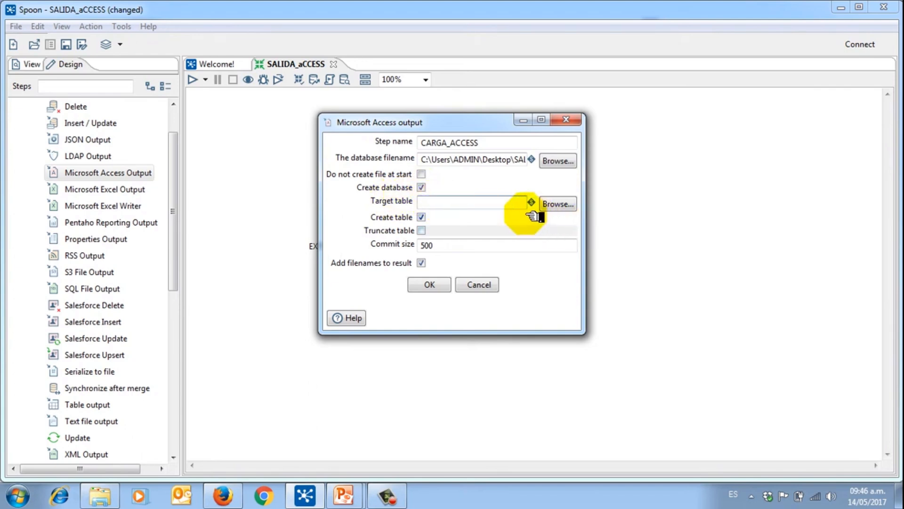
{"action": "type", "text": "PERSONAS"}
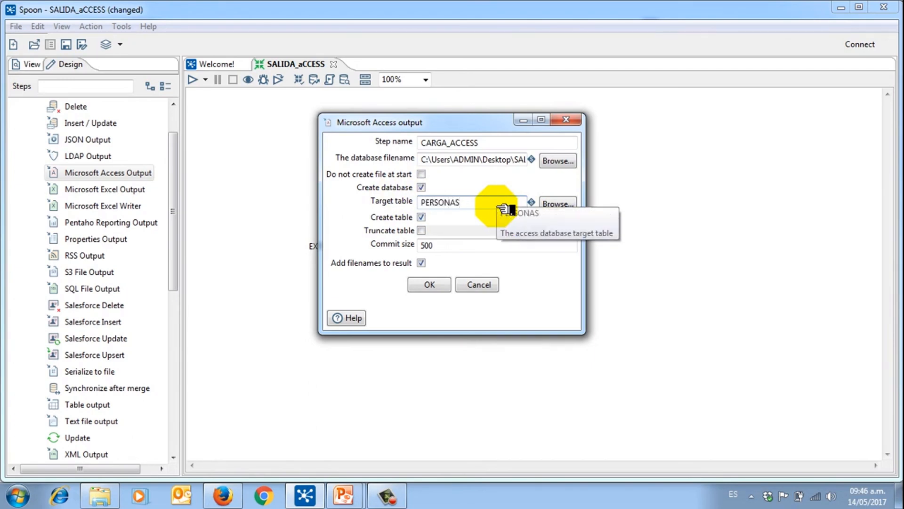
{"action": "left_click", "coordinate": [558, 204]}
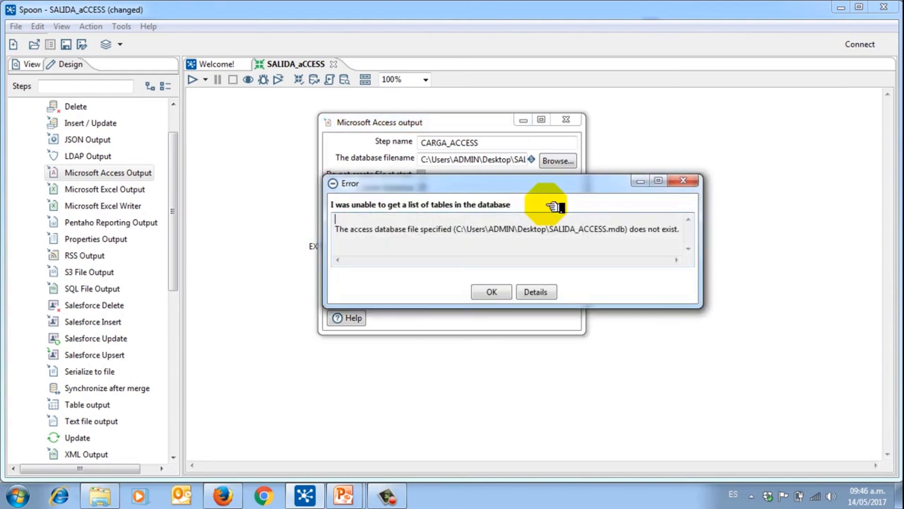
{"action": "left_click", "coordinate": [492, 292]}
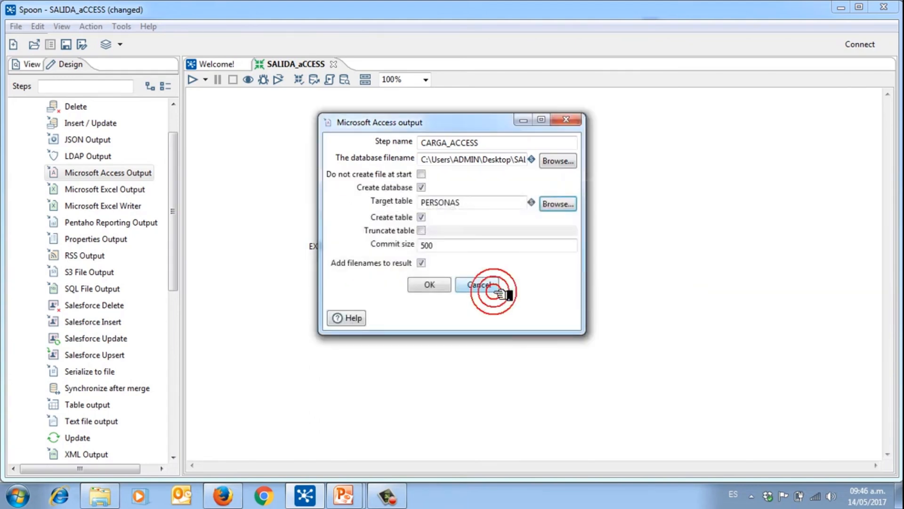
{"action": "left_click", "coordinate": [430, 286]}
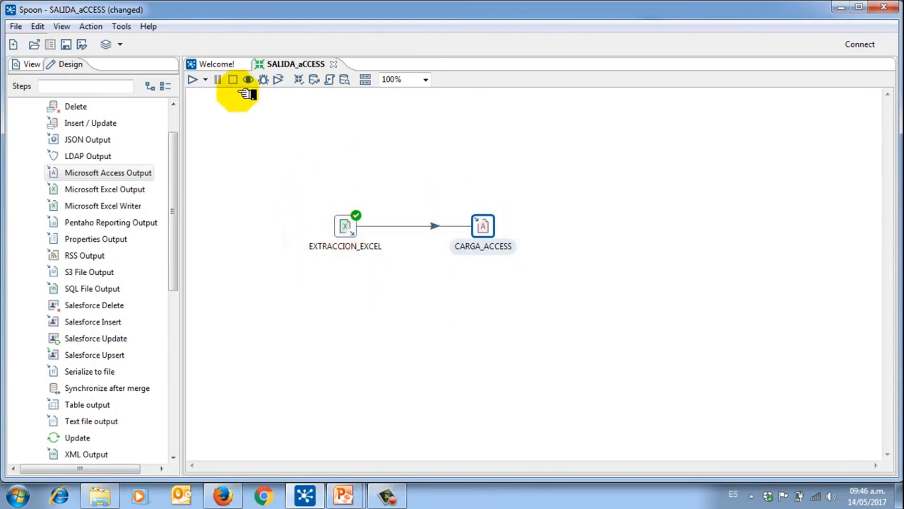
Step: Run the SALIDA_aCCESS transformation locally through Run Options
{"action": "left_click", "coordinate": [206, 80]}
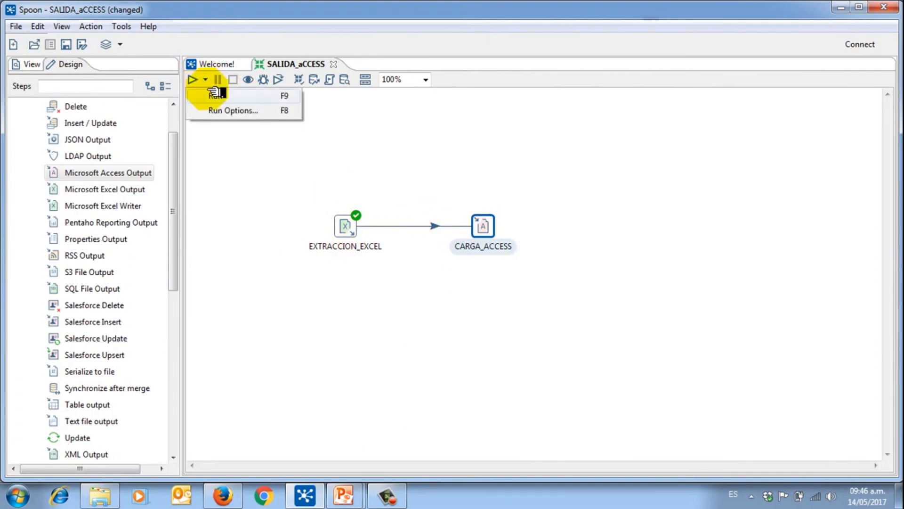
{"action": "left_click", "coordinate": [218, 96]}
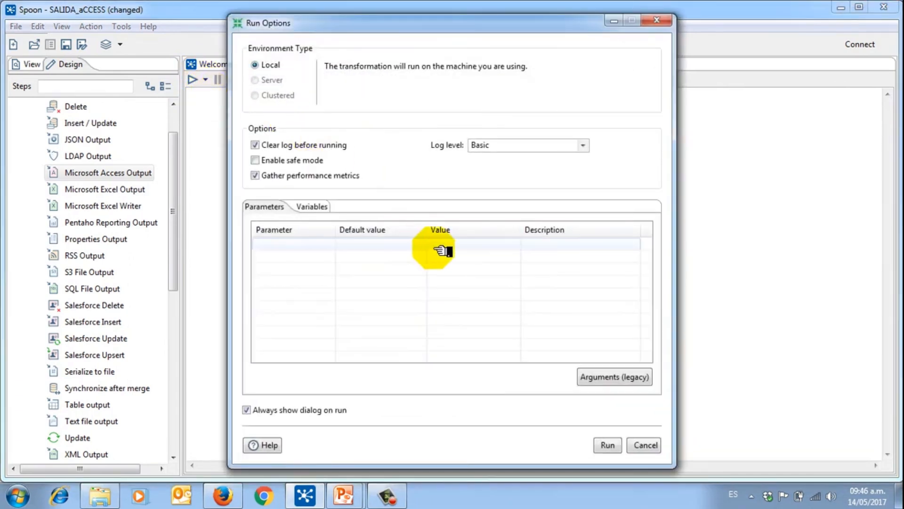
{"action": "left_click", "coordinate": [609, 445]}
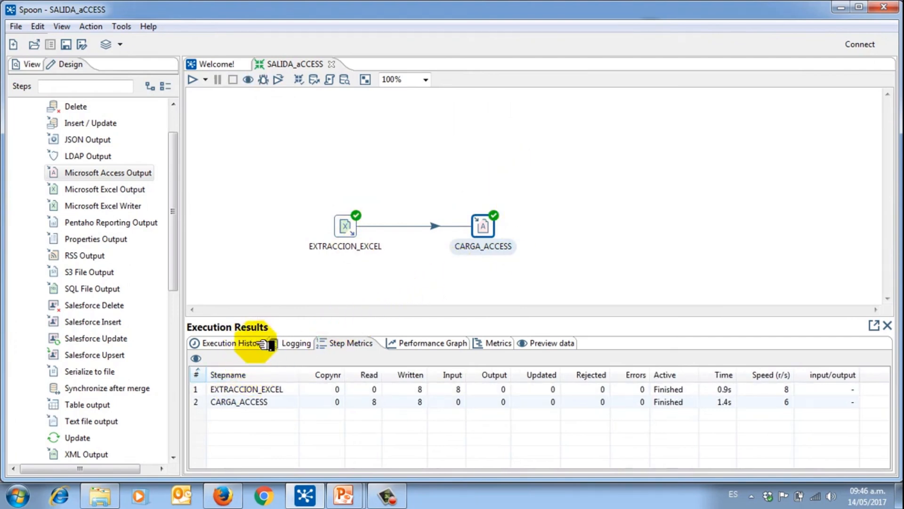
Step: Review the Logging, Step Metrics, Performance Graph, Metrics and Preview data results showing 8 rows written
{"action": "left_click", "coordinate": [280, 343]}
{"action": "left_click", "coordinate": [307, 344]}
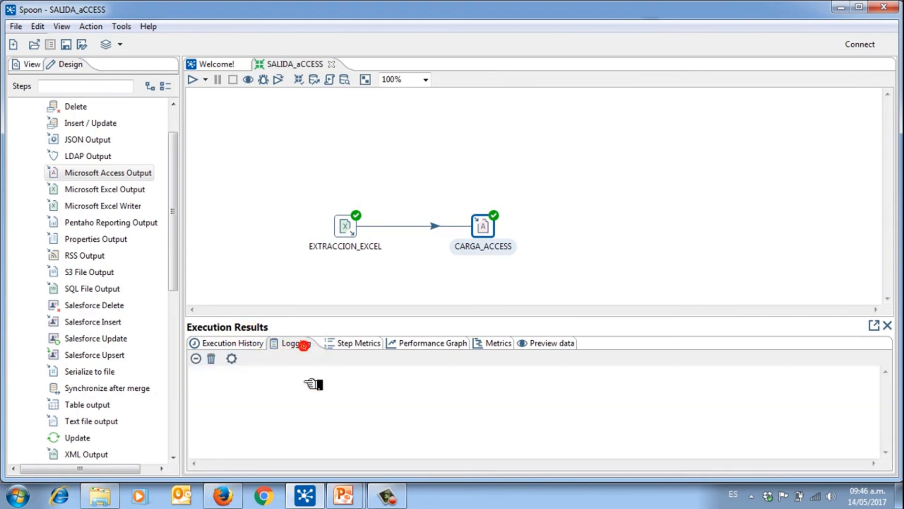
{"action": "left_click", "coordinate": [350, 343]}
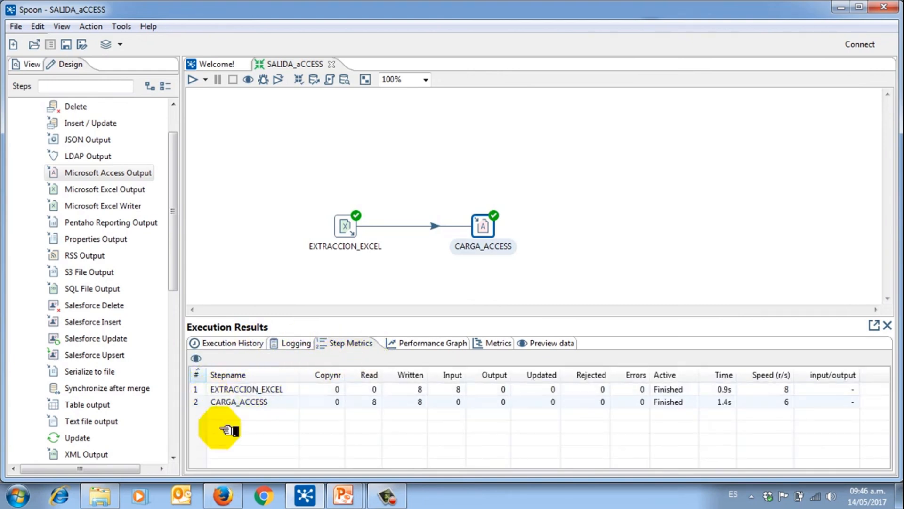
{"action": "left_click", "coordinate": [433, 342]}
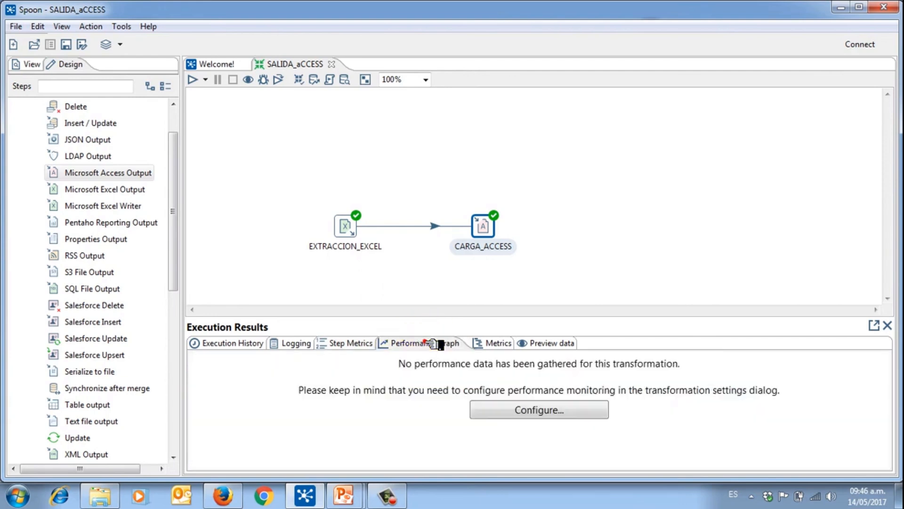
{"action": "left_click", "coordinate": [492, 343]}
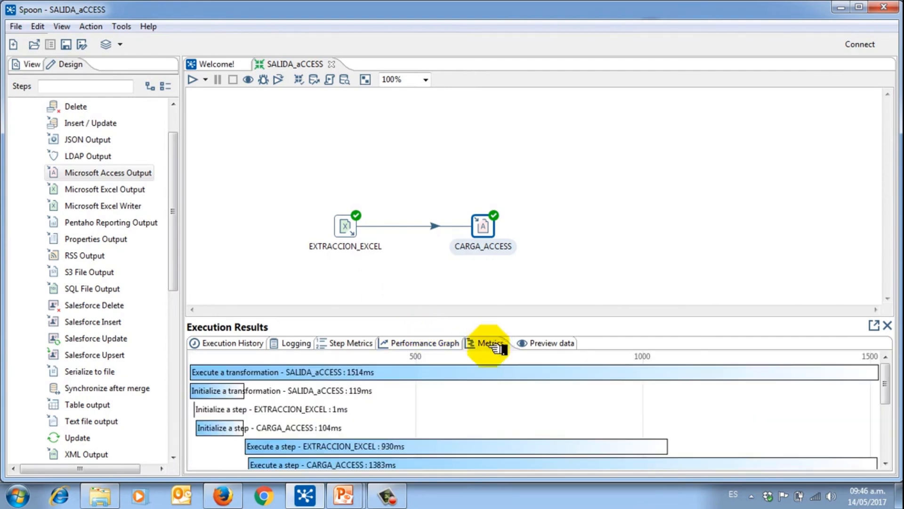
{"action": "left_click", "coordinate": [541, 342]}
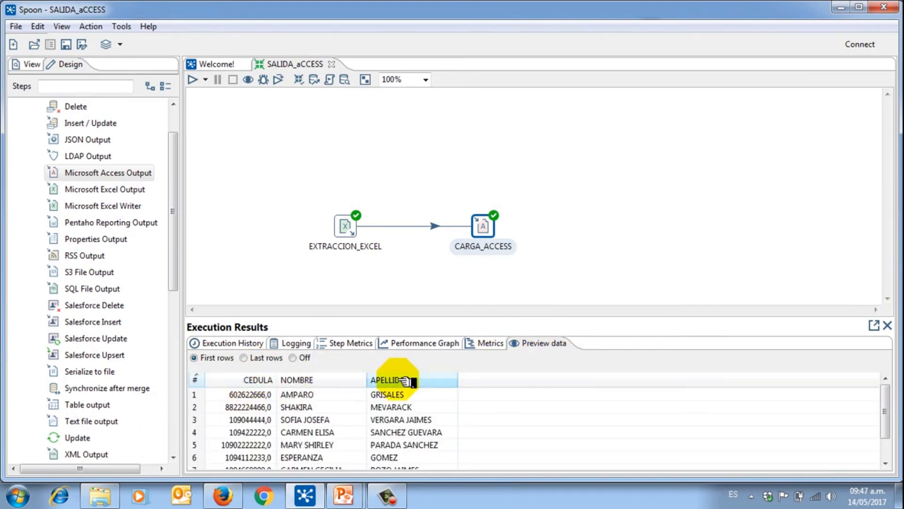
Step: Open the SALIDA_ACCESS database from the desktop in Microsoft Access
{"action": "key", "text": "super+d"}
{"action": "left_click_drag", "start_coordinate": [10, 189], "coordinate": [281, 162]}
{"action": "left_click", "coordinate": [239, 106]}
{"action": "left_click_drag", "start_coordinate": [231, 141], "coordinate": [347, 228]}
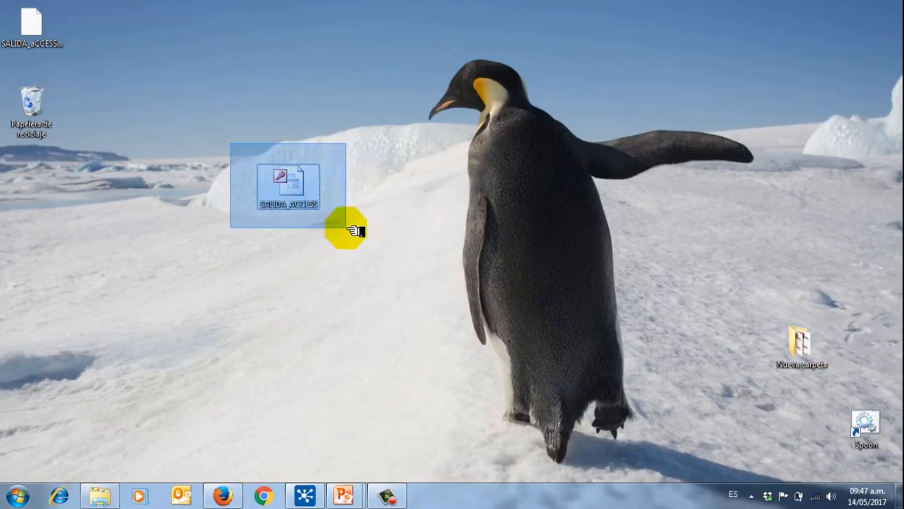
{"action": "left_click", "coordinate": [314, 112]}
{"action": "left_click", "coordinate": [287, 172]}
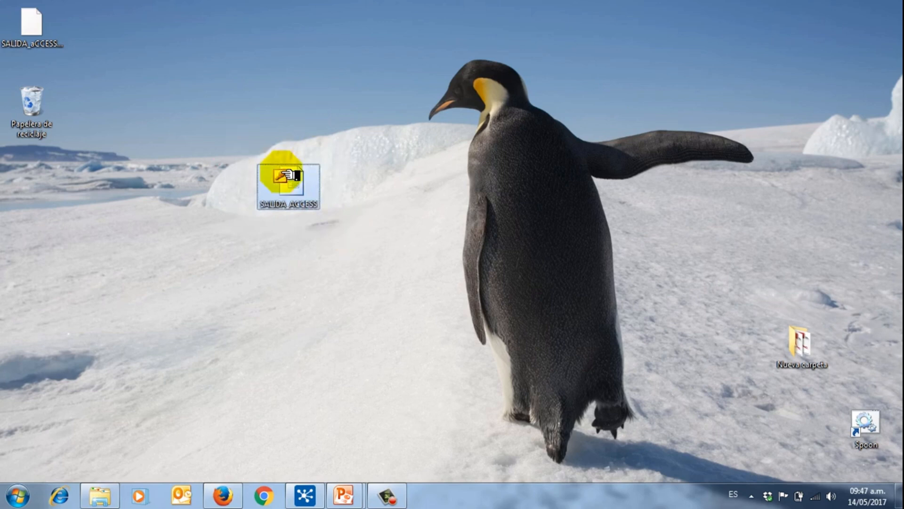
{"action": "double_click", "coordinate": [288, 178]}
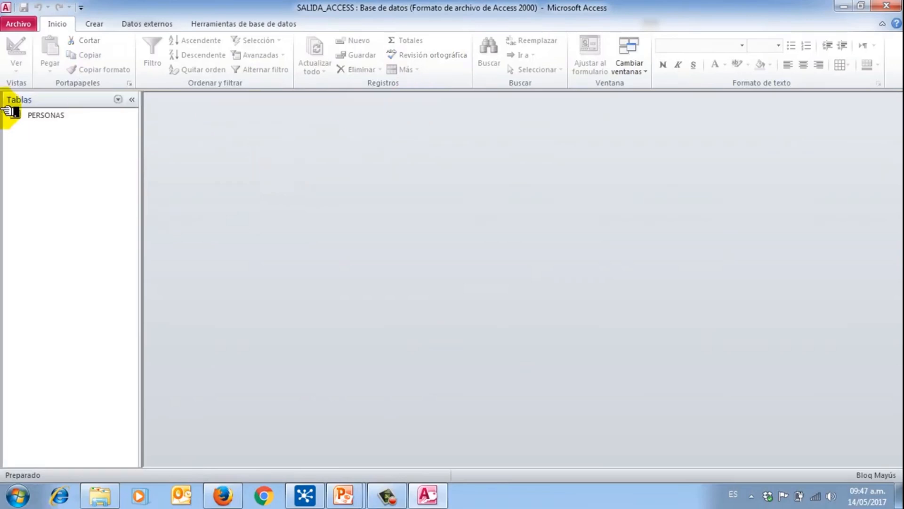
Step: Check the PERSONAS table's CEDULA, NOMBRE, APELLIDOS columns and 8 records, then return to the slide
{"action": "left_click", "coordinate": [40, 117]}
{"action": "double_click", "coordinate": [55, 122]}
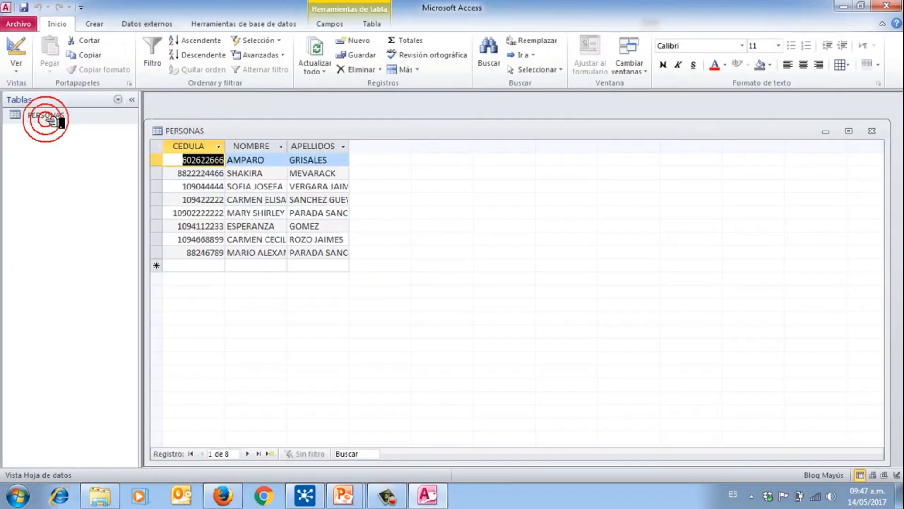
{"action": "left_click", "coordinate": [204, 150]}
{"action": "left_click", "coordinate": [254, 146]}
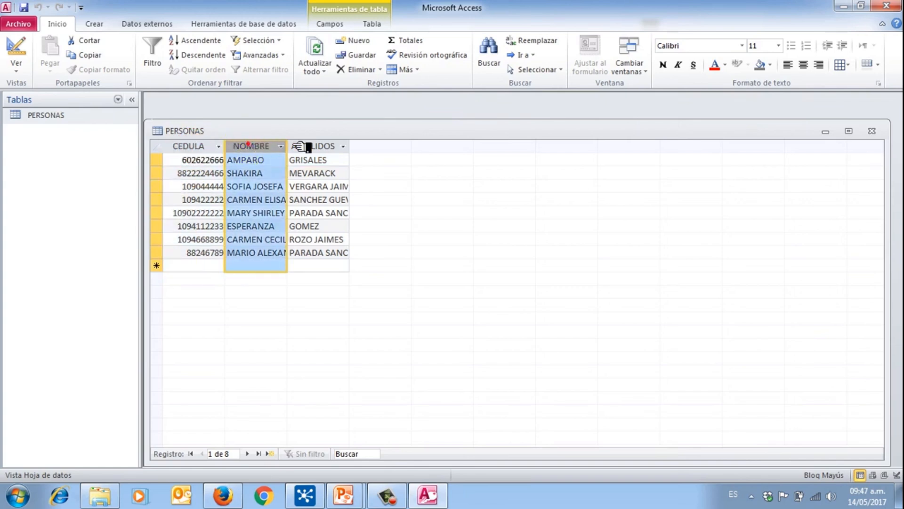
{"action": "left_click", "coordinate": [303, 146]}
{"action": "left_click", "coordinate": [213, 146]}
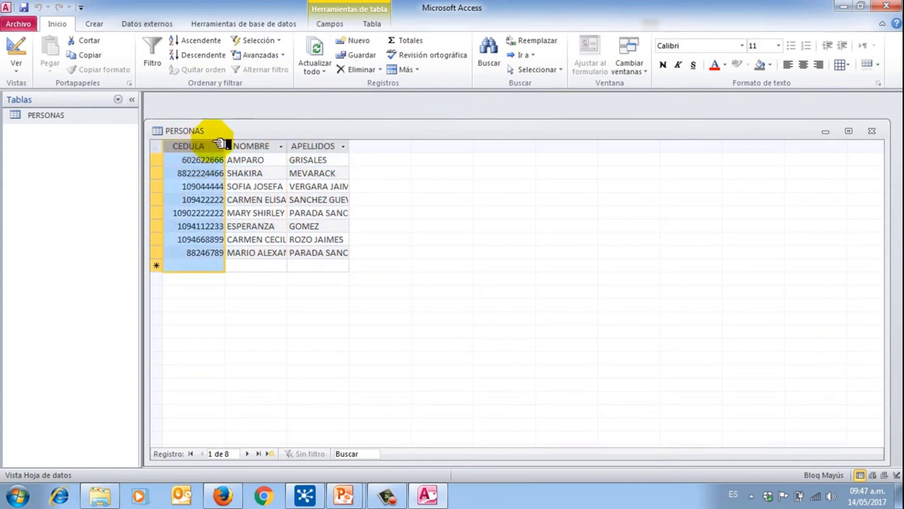
{"action": "left_click", "coordinate": [254, 147]}
{"action": "left_click", "coordinate": [320, 147]}
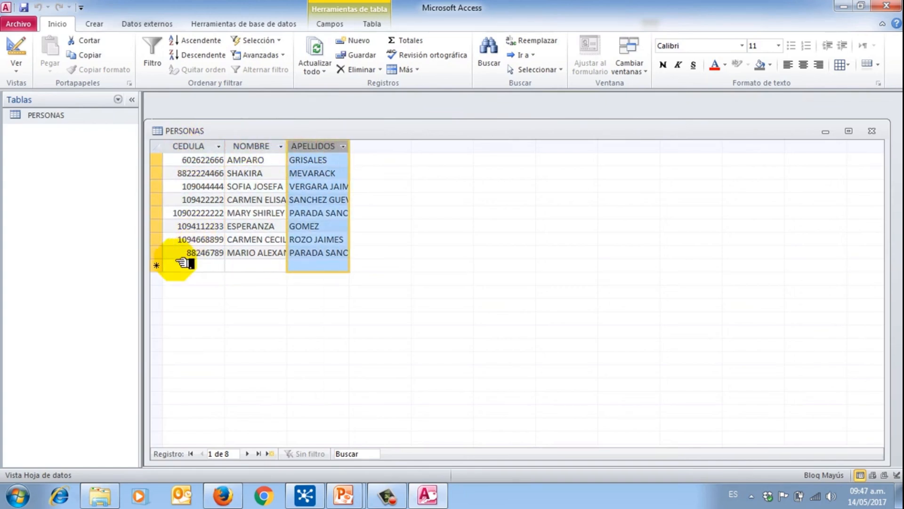
{"action": "left_click", "coordinate": [187, 253]}
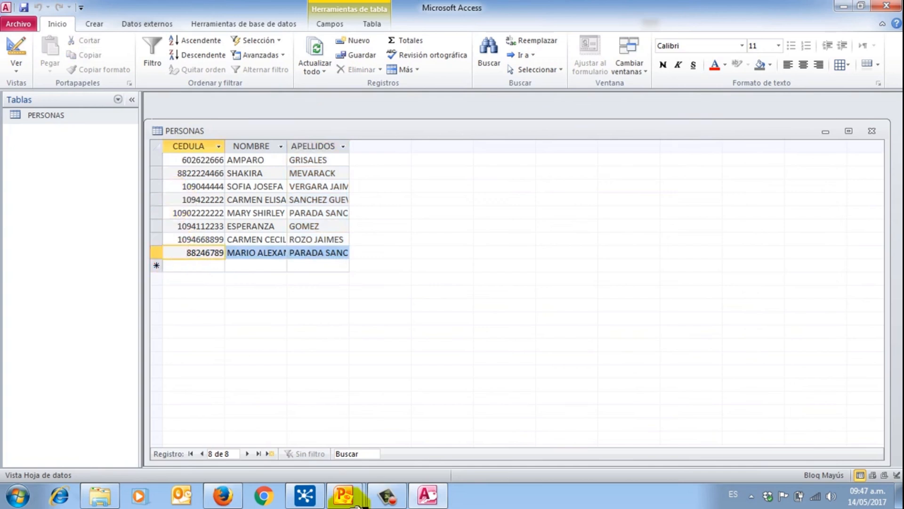
{"action": "mouse_move", "coordinate": [343, 494]}
{"action": "left_click", "coordinate": [396, 430]}
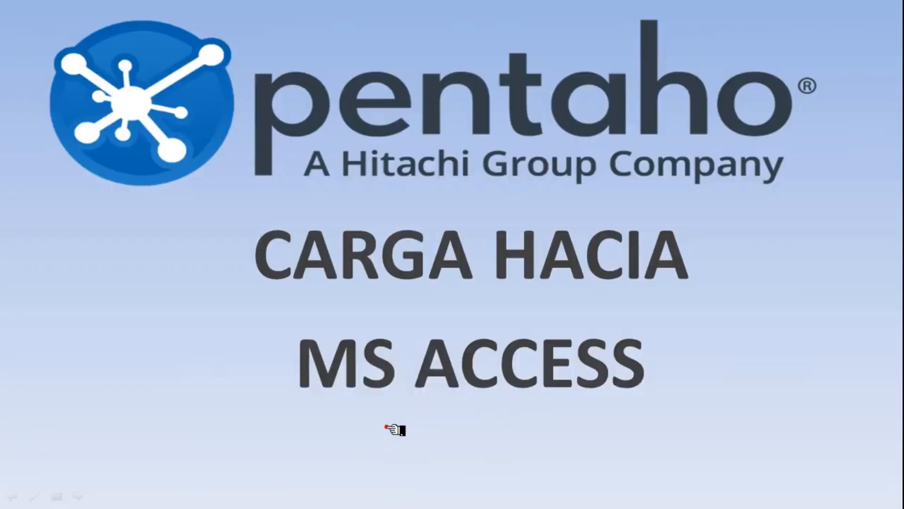
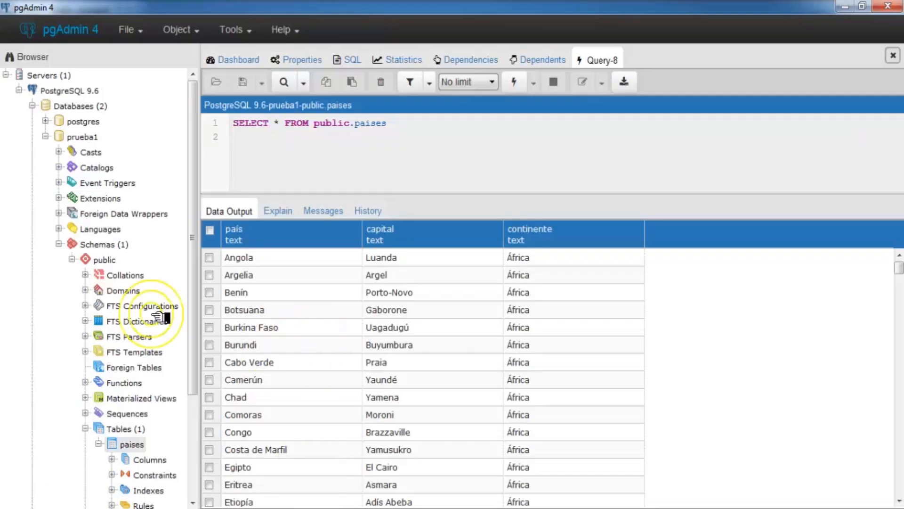
Step: Re-execute the SELECT query on the paises table and dismiss the runtime notice
{"action": "left_click", "coordinate": [441, 118]}
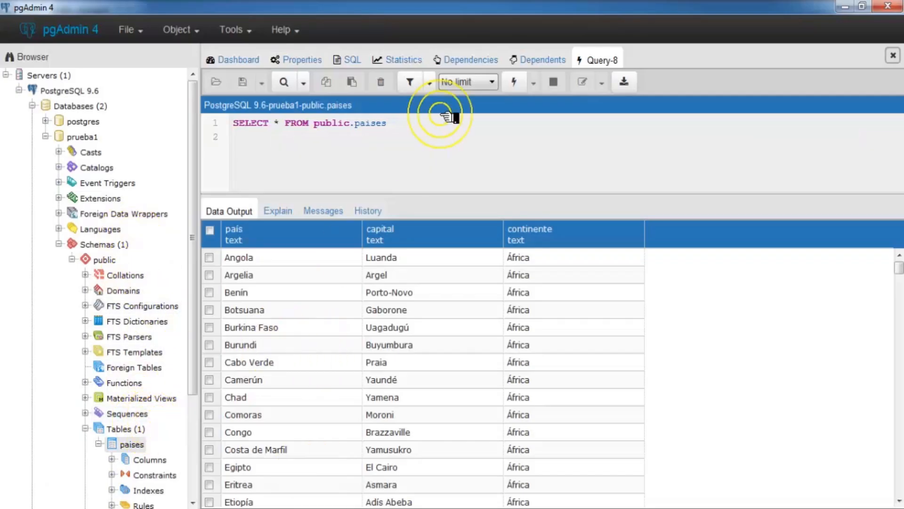
{"action": "left_click", "coordinate": [520, 82]}
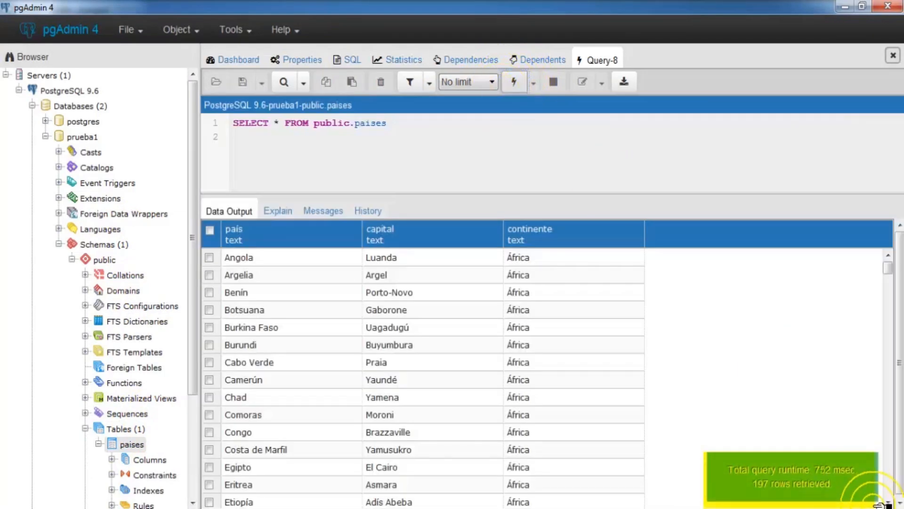
{"action": "left_click", "coordinate": [769, 485]}
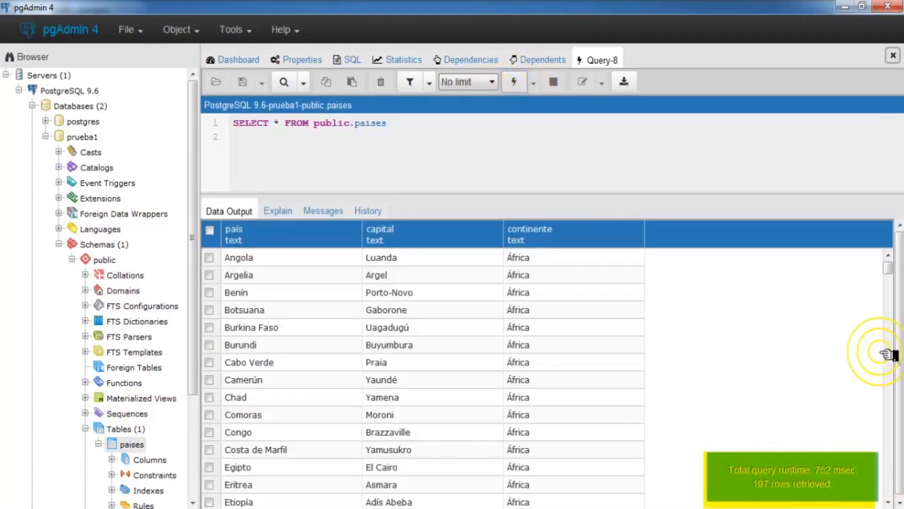
Step: Scroll through the 197 result rows, with the África countries still listed
{"action": "left_click", "coordinate": [888, 267]}
{"action": "left_click_drag", "start_coordinate": [891, 266], "coordinate": [888, 506]}
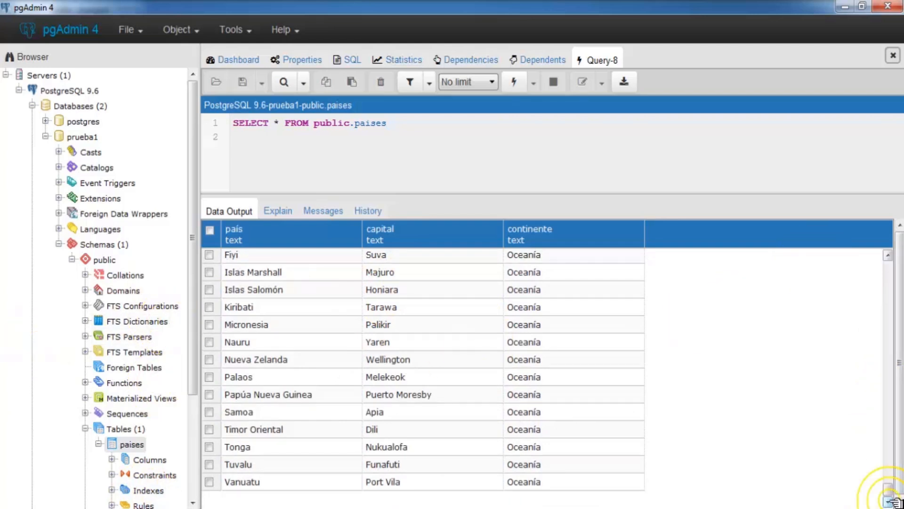
{"action": "left_click_drag", "start_coordinate": [888, 490], "coordinate": [890, 252]}
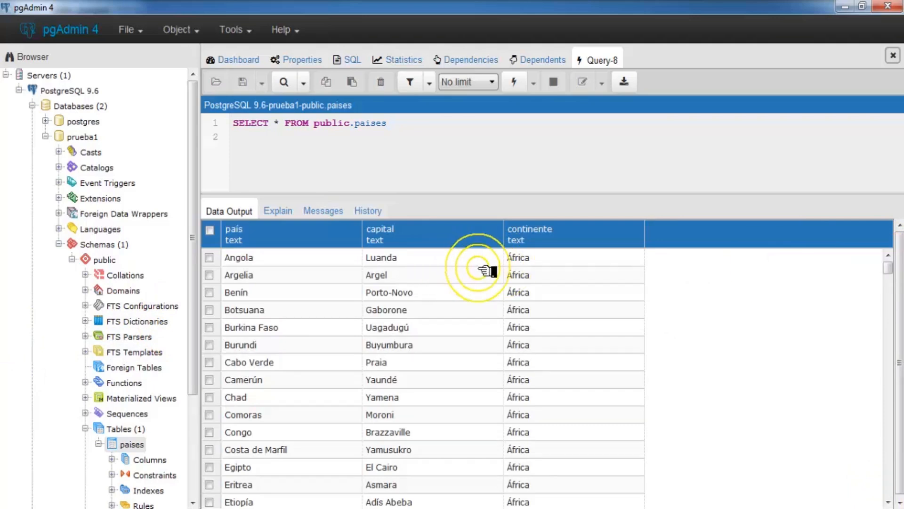
{"action": "scroll", "coordinate": [512, 266], "scroll_direction": "down", "scroll_amount": 4}
{"action": "scroll", "coordinate": [512, 266], "scroll_direction": "down", "scroll_amount": 15}
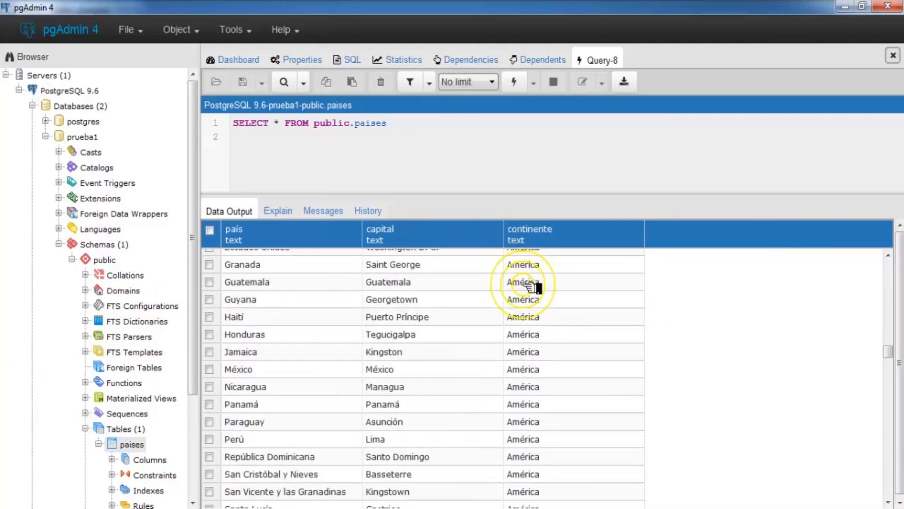
{"action": "scroll", "coordinate": [532, 285], "scroll_direction": "up", "scroll_amount": 4}
{"action": "scroll", "coordinate": [532, 285], "scroll_direction": "up", "scroll_amount": 5}
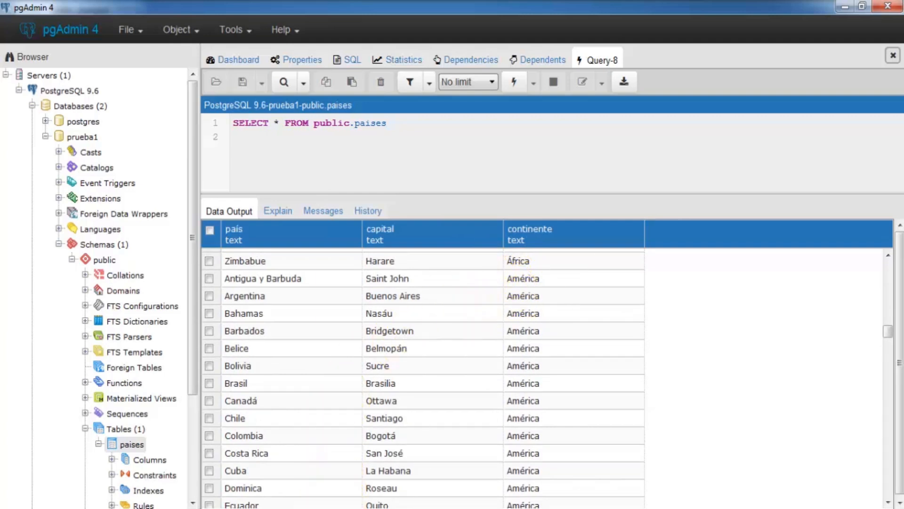
Step: In the Spoon delete transformation, place a Delete step from the Output category
{"action": "mouse_move", "coordinate": [342, 506]}
{"action": "left_click", "coordinate": [337, 414]}
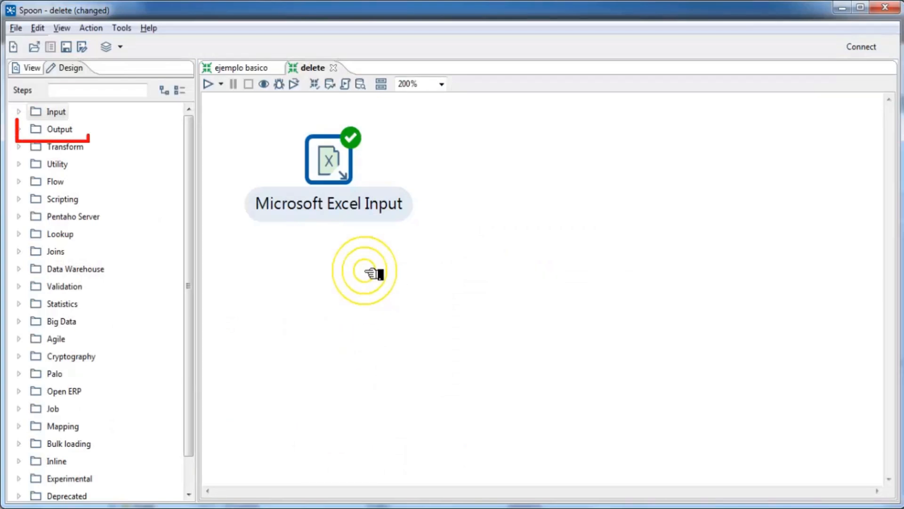
{"action": "left_click", "coordinate": [20, 129]}
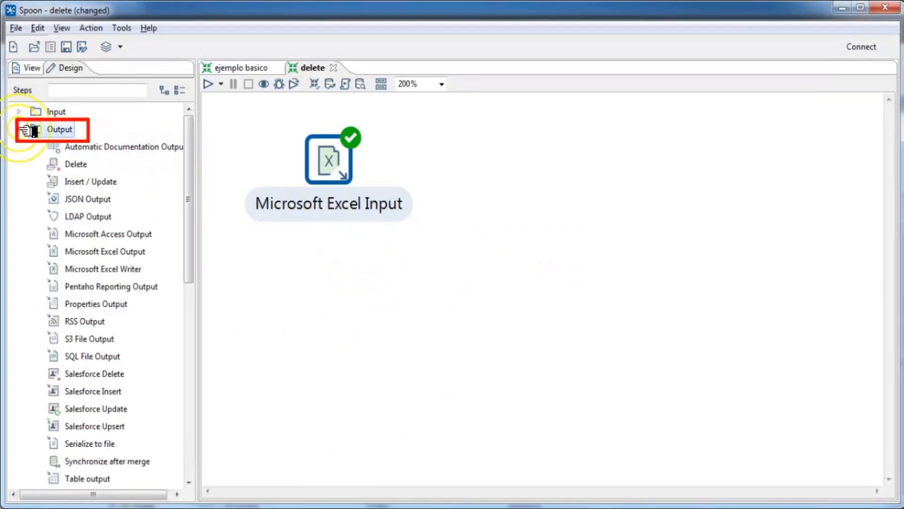
{"action": "left_click_drag", "start_coordinate": [94, 167], "coordinate": [526, 157]}
{"action": "left_click", "coordinate": [522, 155]}
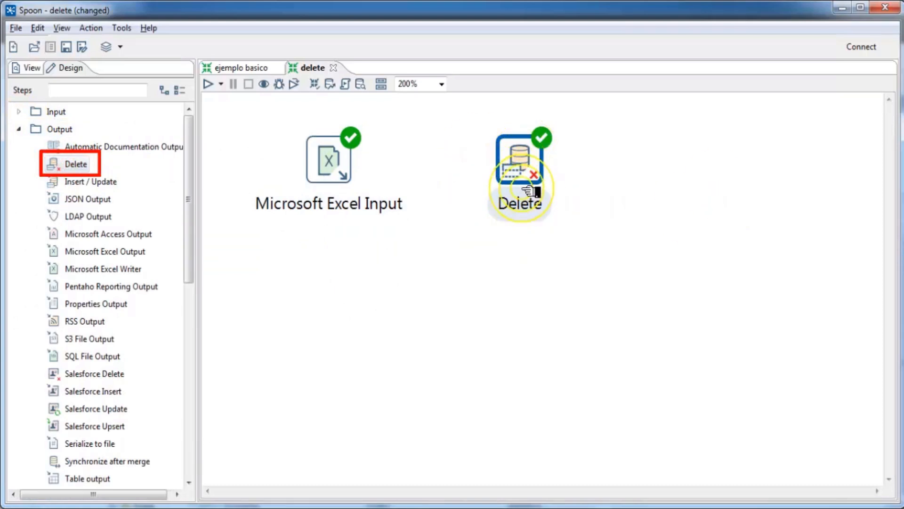
Step: Draw a hop from Microsoft Excel Input to the Delete step
{"action": "left_click", "coordinate": [343, 168]}
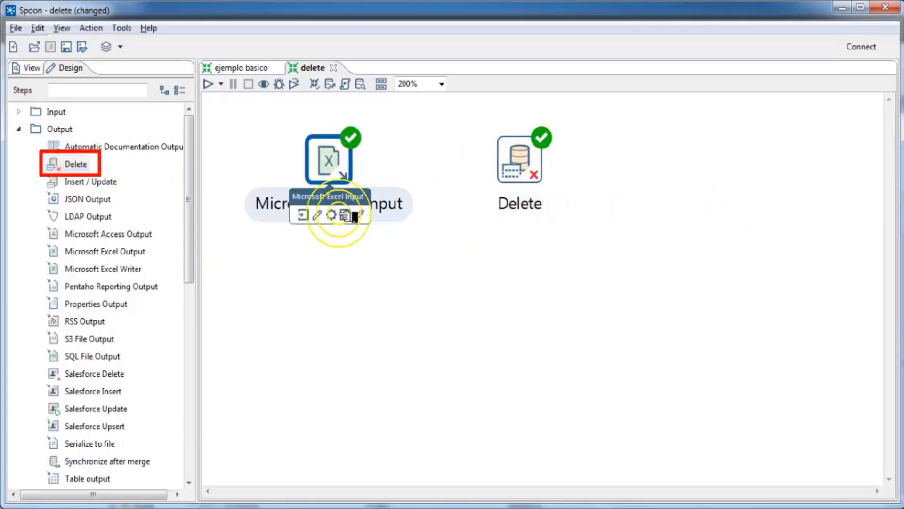
{"action": "left_click_drag", "start_coordinate": [355, 216], "coordinate": [520, 155]}
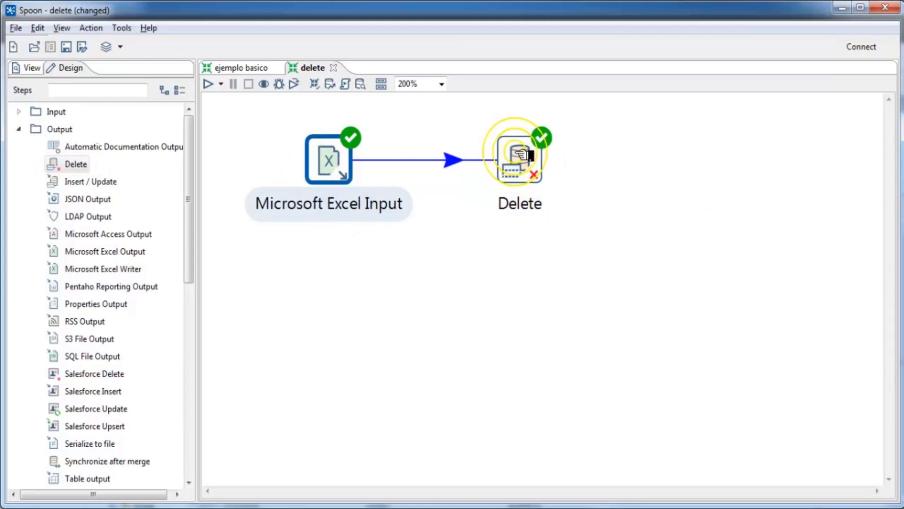
{"action": "left_click", "coordinate": [518, 160]}
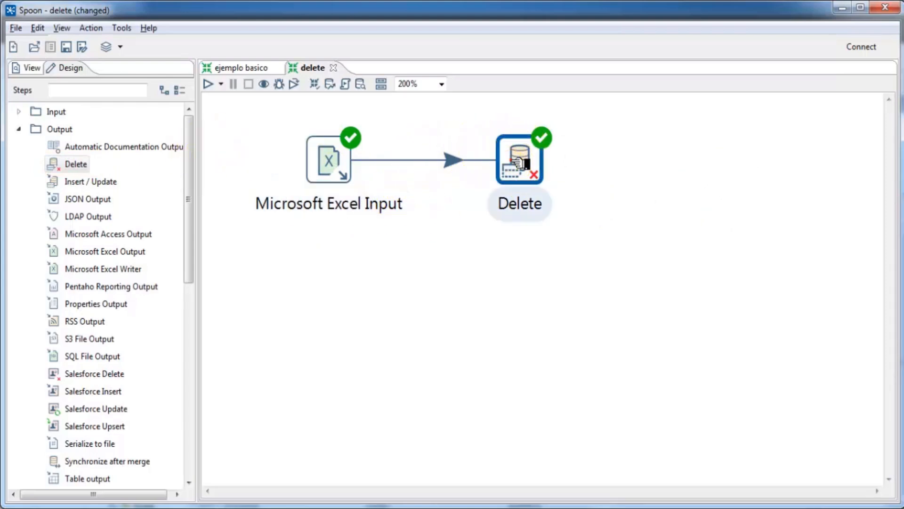
Step: Open the Delete step's settings and start a new connection beside the Connection list
{"action": "mouse_move", "coordinate": [528, 158]}
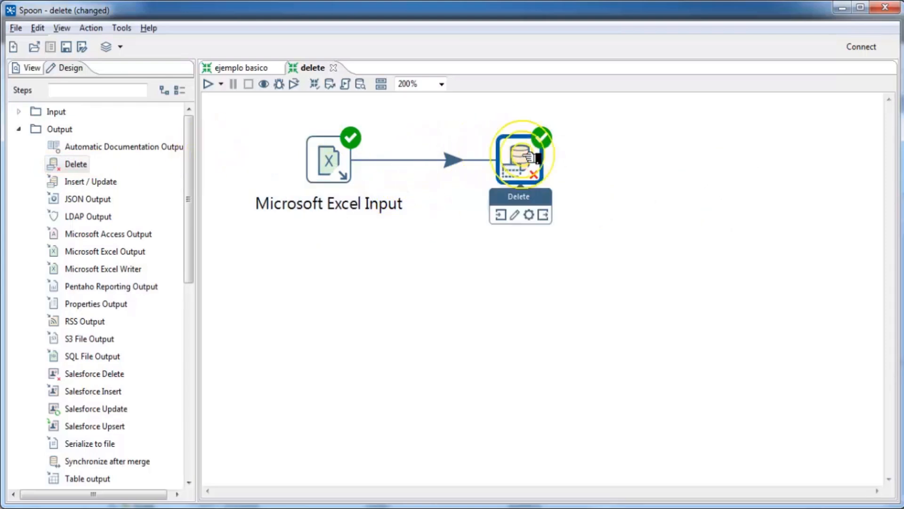
{"action": "double_click", "coordinate": [529, 158]}
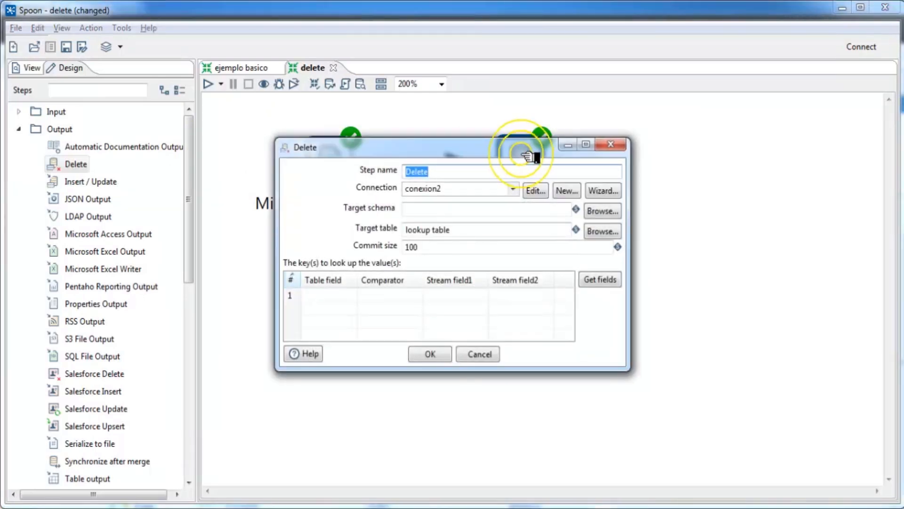
{"action": "left_click", "coordinate": [518, 202]}
{"action": "left_click", "coordinate": [460, 213]}
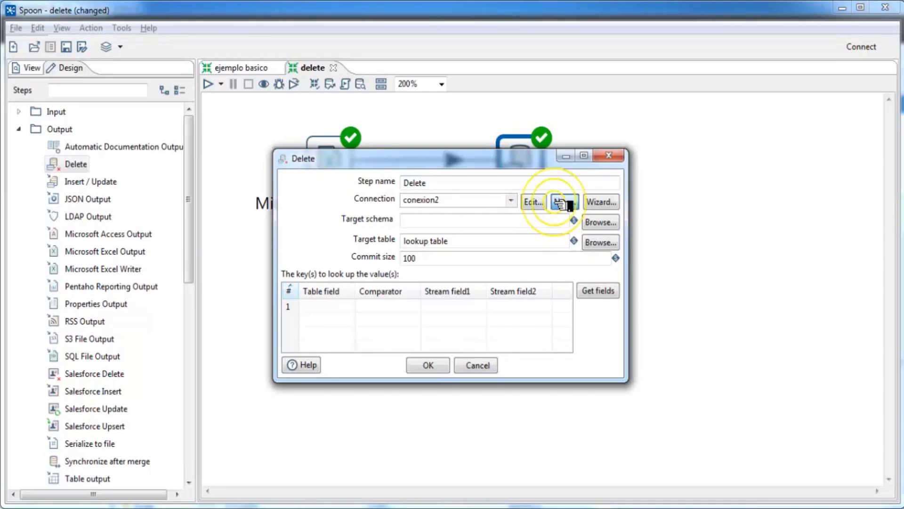
{"action": "left_click", "coordinate": [563, 202]}
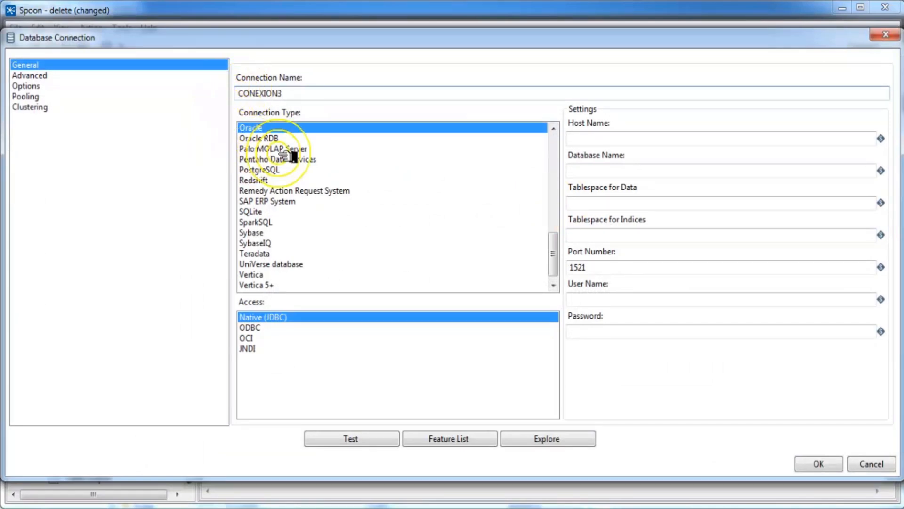
Step: Set connection CONEXION3 to PostgreSQL, host localhost, database prueba1, port 5432, with credentials
{"action": "left_click", "coordinate": [267, 169]}
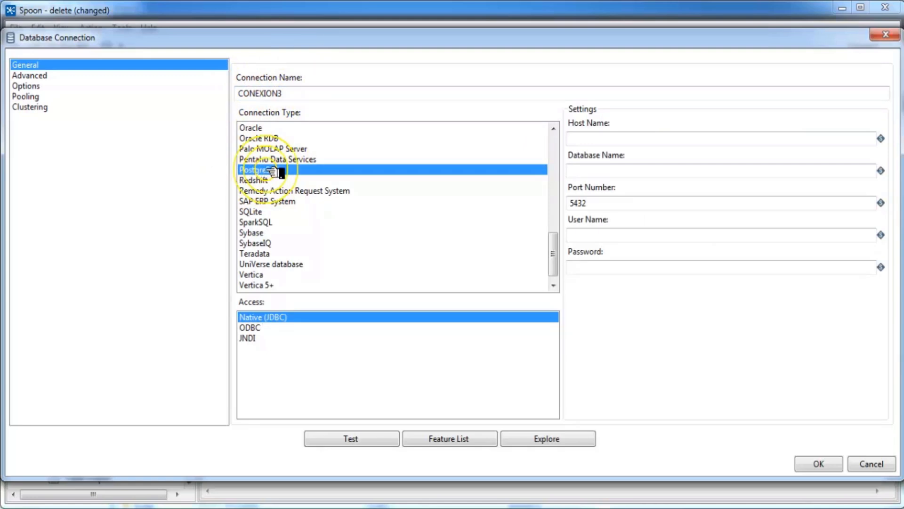
{"action": "left_click", "coordinate": [620, 140]}
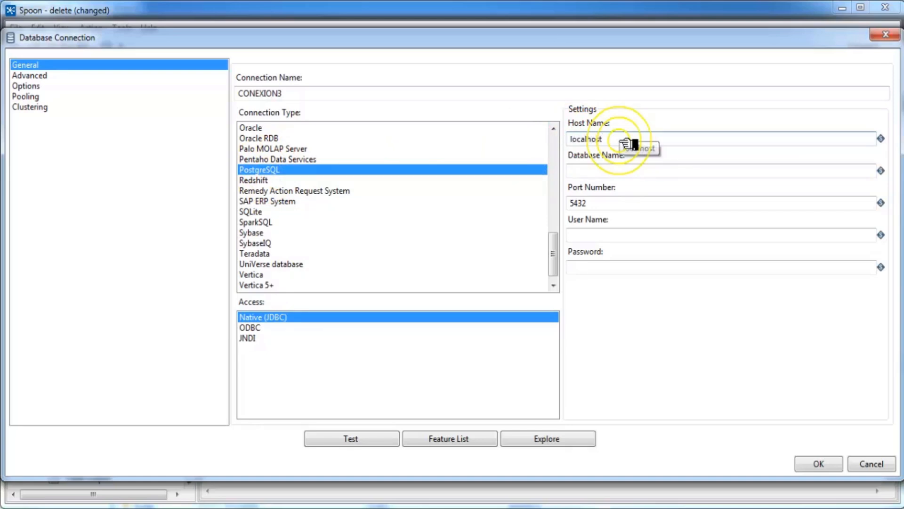
{"action": "left_click", "coordinate": [608, 172]}
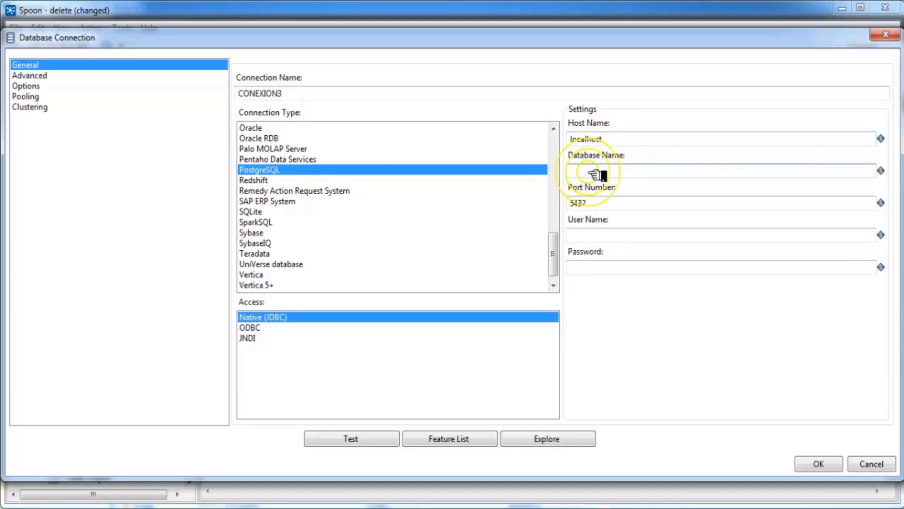
{"action": "type", "text": "prueba1"}
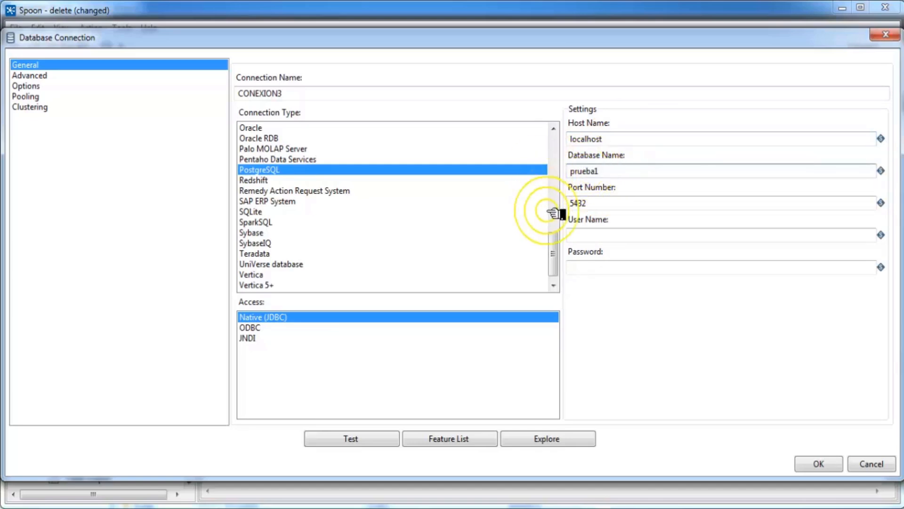
{"action": "key", "text": "Tab"}
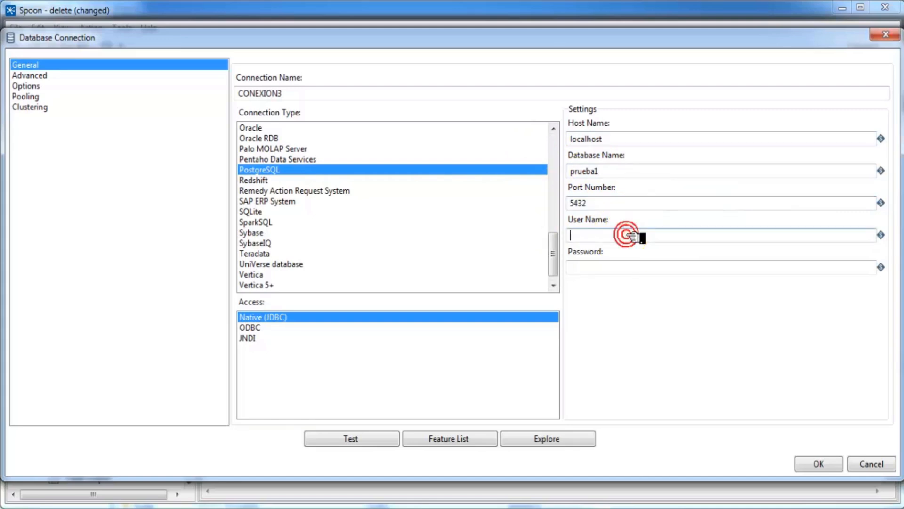
{"action": "type", "text": "postgres"}
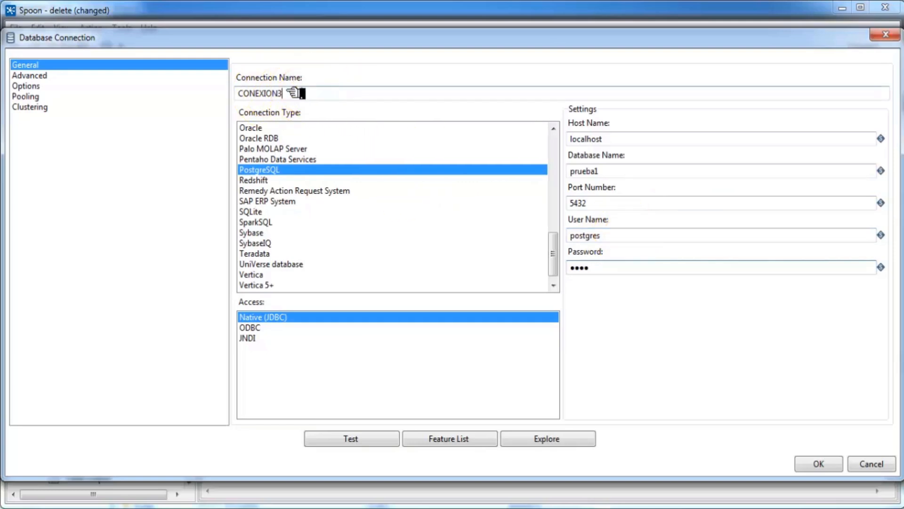
{"action": "double_click", "coordinate": [302, 89]}
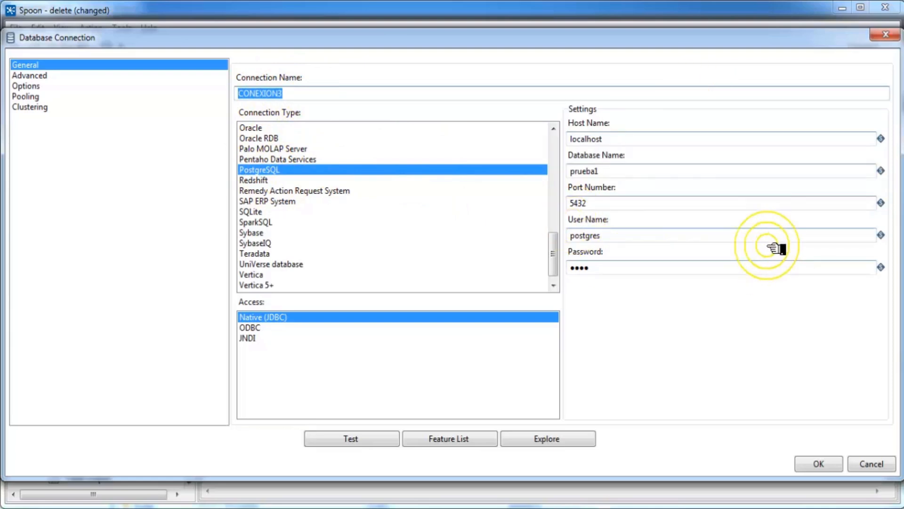
Step: Test the CONEXION3 connection and close the OK result message
{"action": "left_click", "coordinate": [358, 438]}
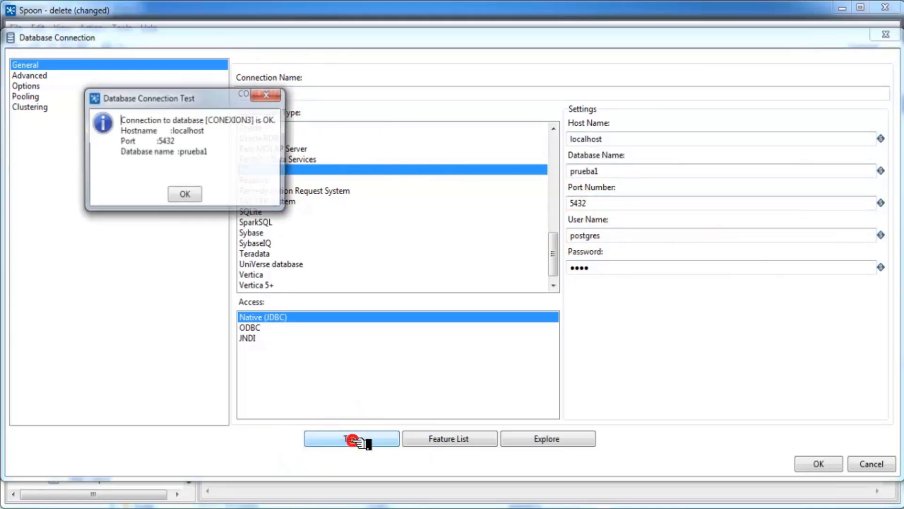
{"action": "left_click_drag", "start_coordinate": [278, 120], "coordinate": [262, 120]}
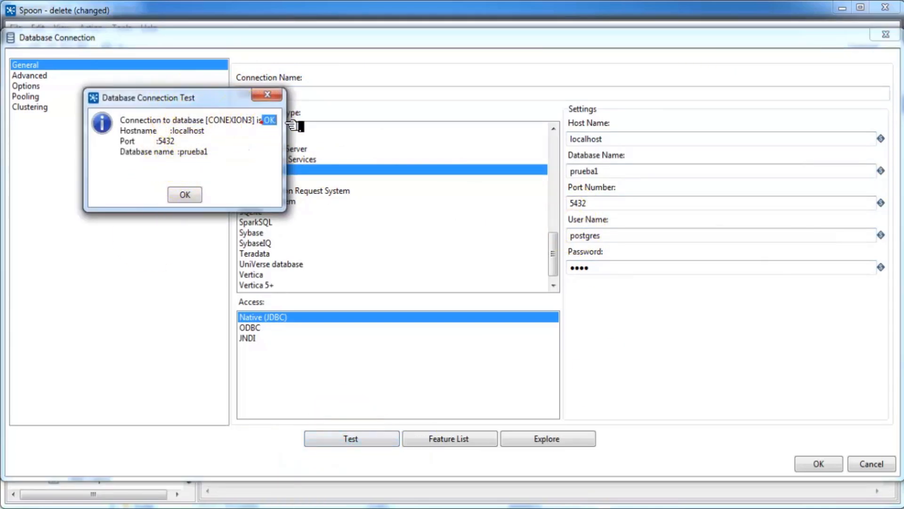
{"action": "left_click", "coordinate": [182, 195]}
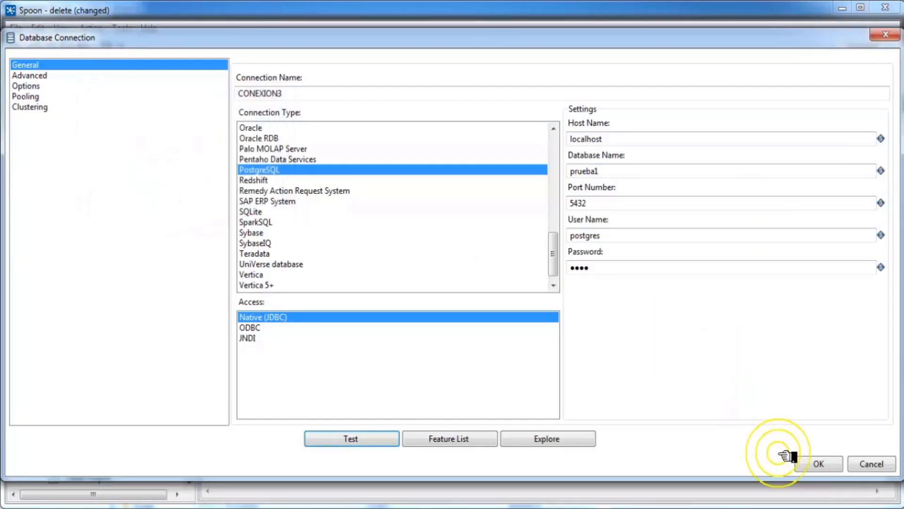
Step: Save CONEXION3 and set the Delete step's target schema to public
{"action": "left_click", "coordinate": [818, 464]}
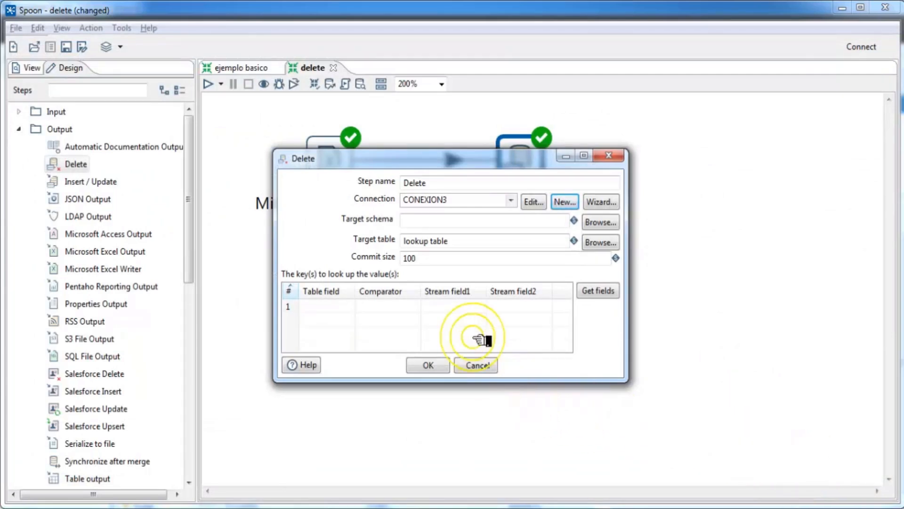
{"action": "left_click", "coordinate": [596, 222]}
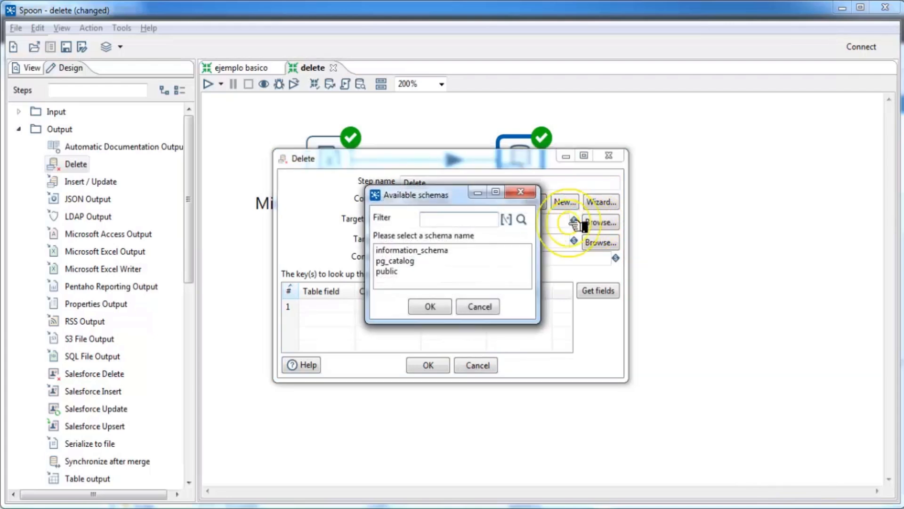
{"action": "left_click", "coordinate": [398, 272]}
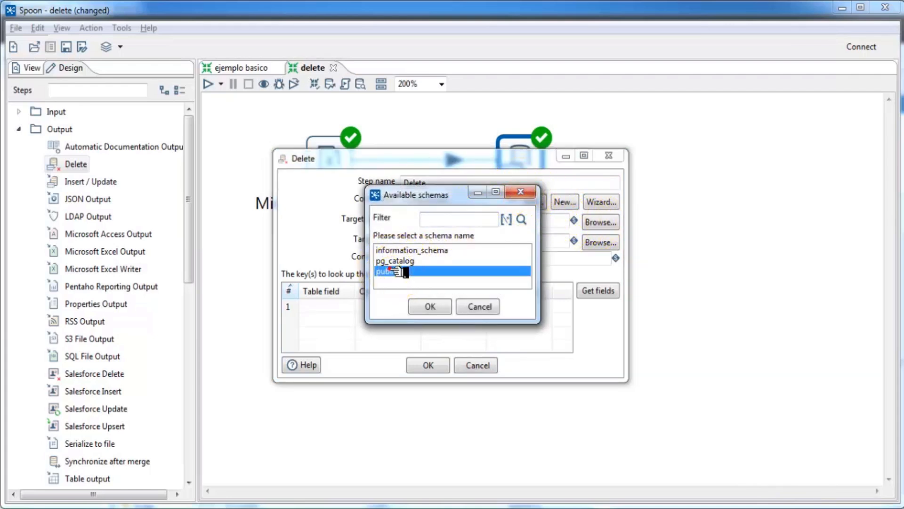
{"action": "left_click", "coordinate": [424, 307]}
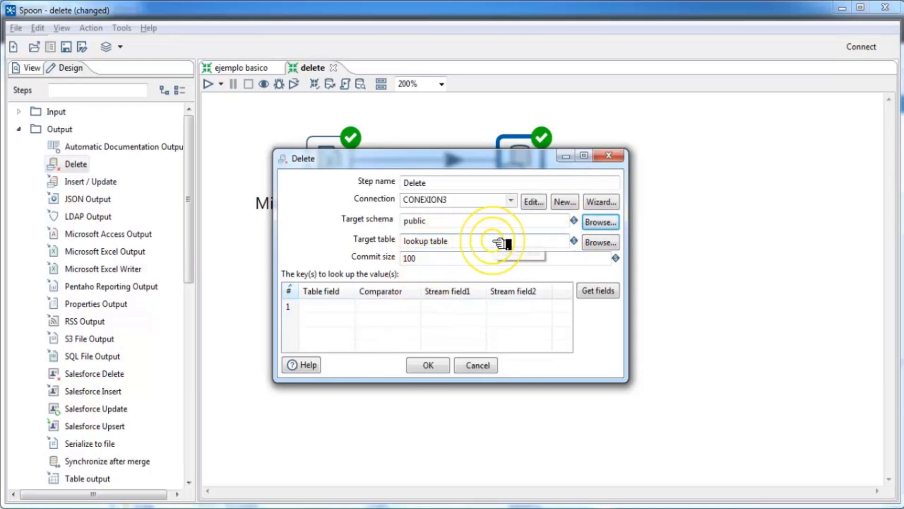
{"action": "left_click_drag", "start_coordinate": [501, 243], "coordinate": [374, 238]}
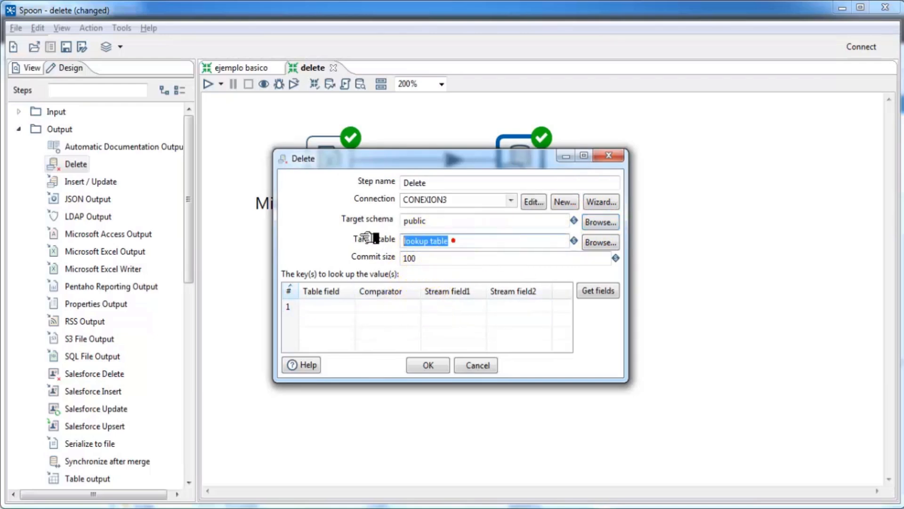
Step: Pick paises from CONEXION3's tables in Database Explorer as the target table
{"action": "left_click", "coordinate": [599, 242]}
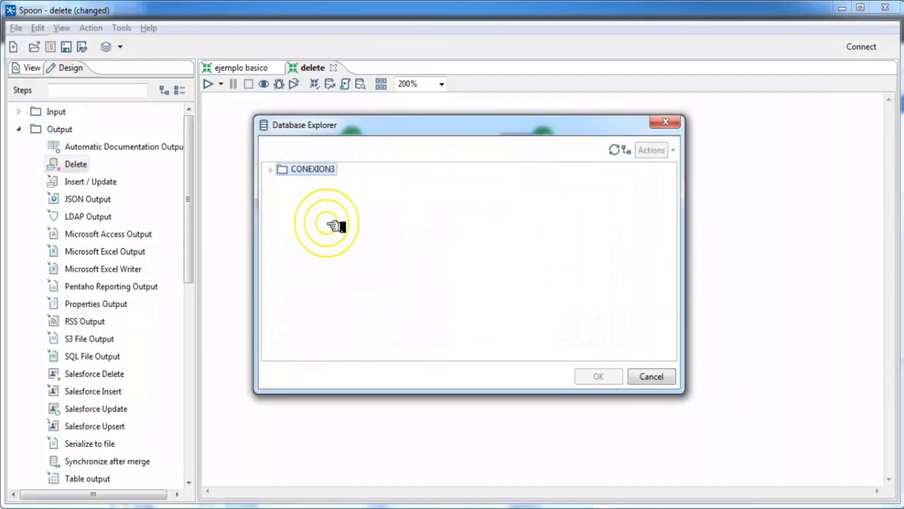
{"action": "left_click", "coordinate": [272, 170]}
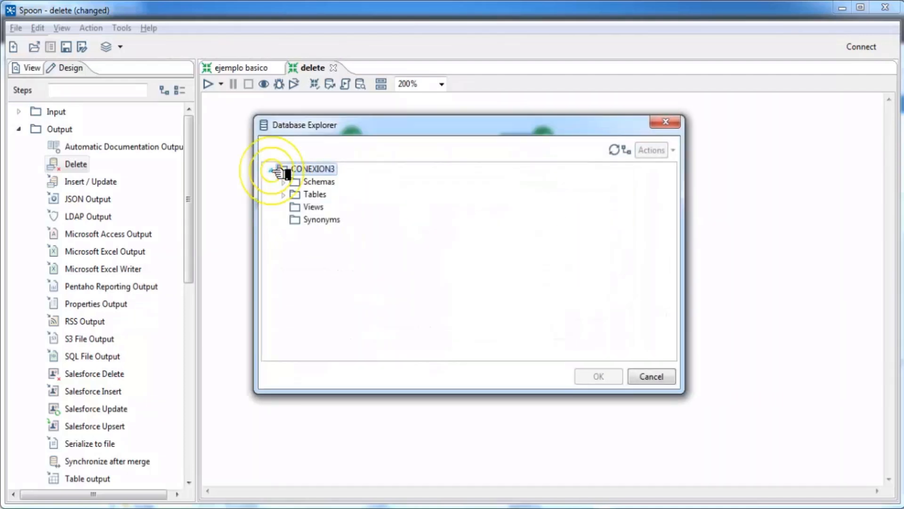
{"action": "left_click", "coordinate": [284, 195]}
{"action": "left_click", "coordinate": [322, 208]}
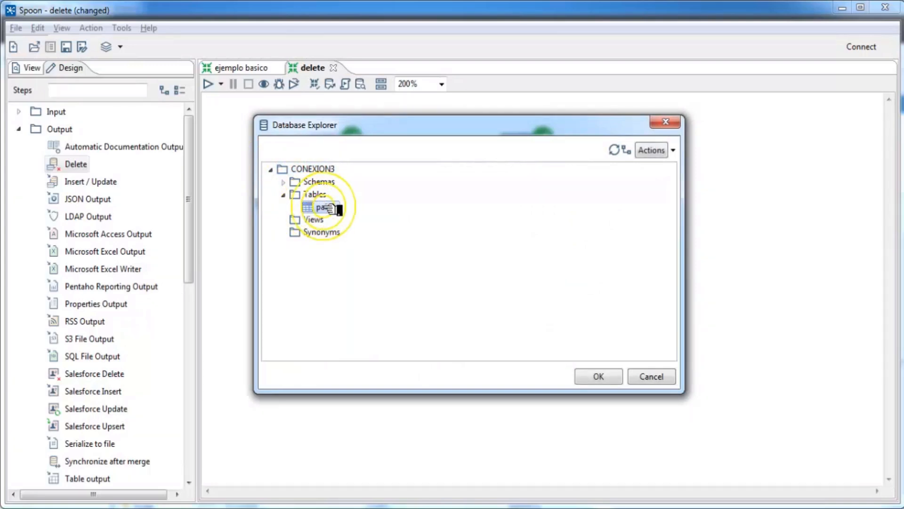
{"action": "left_click", "coordinate": [596, 376]}
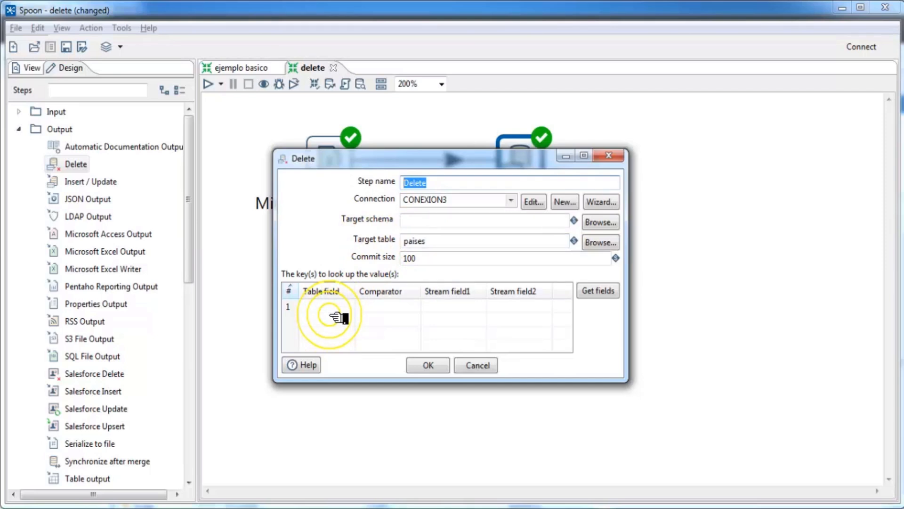
Step: Load the incoming fields as lookup keys and delete the extra Capital and Pais rows
{"action": "left_click", "coordinate": [611, 293]}
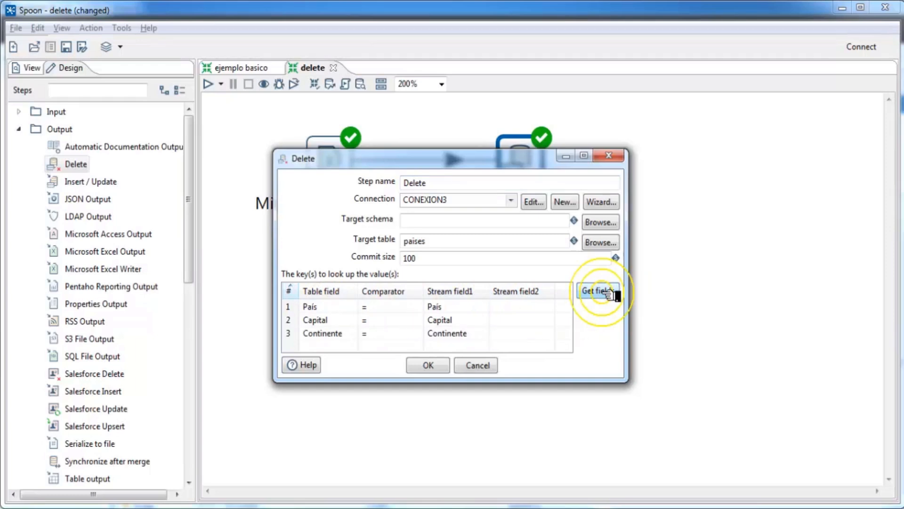
{"action": "left_click", "coordinate": [291, 321]}
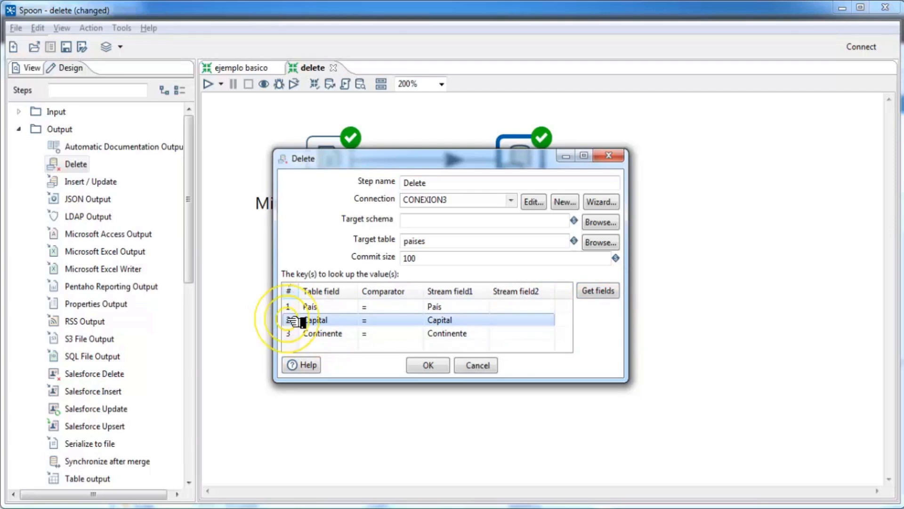
{"action": "key", "text": "Delete"}
{"action": "left_click", "coordinate": [293, 307]}
{"action": "key", "text": "Delete"}
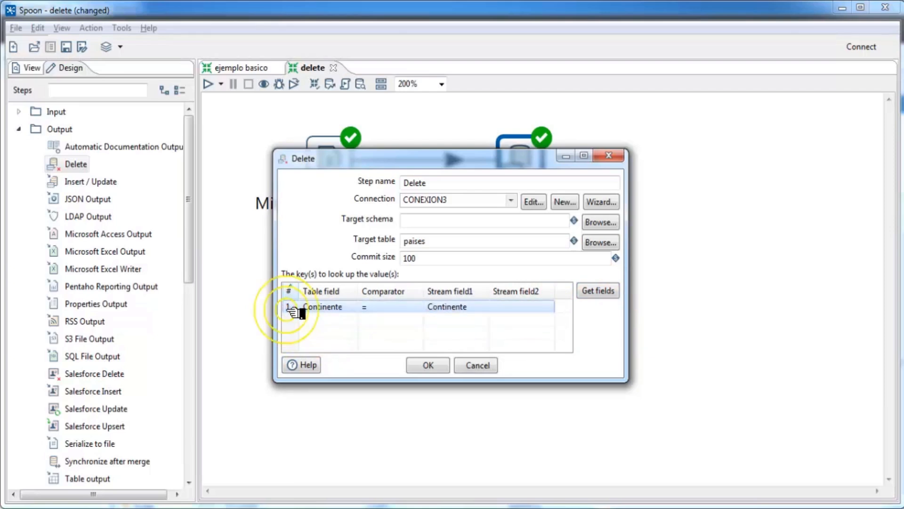
{"action": "left_click", "coordinate": [329, 307]}
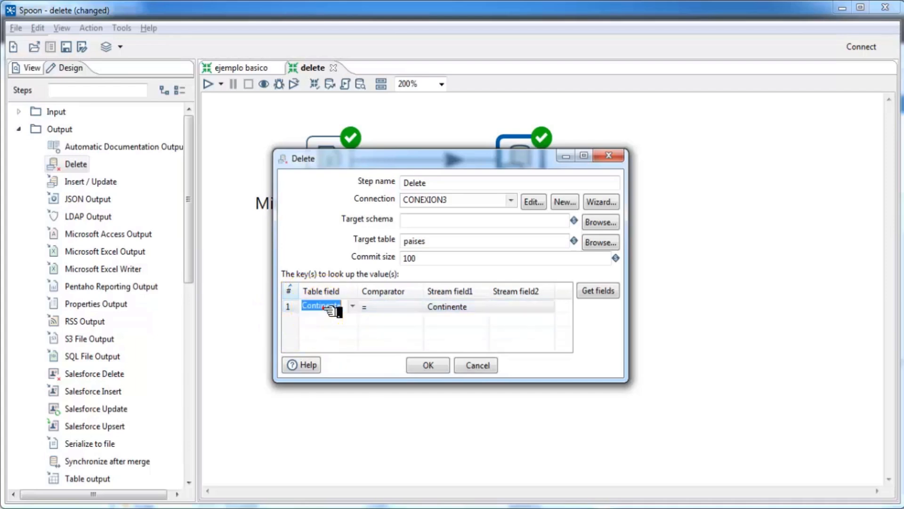
{"action": "left_click", "coordinate": [351, 307]}
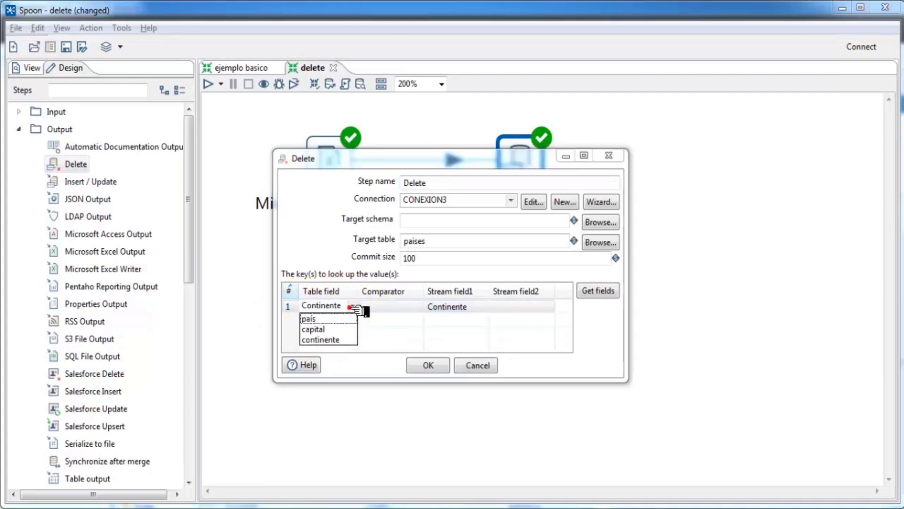
{"action": "left_click", "coordinate": [324, 338]}
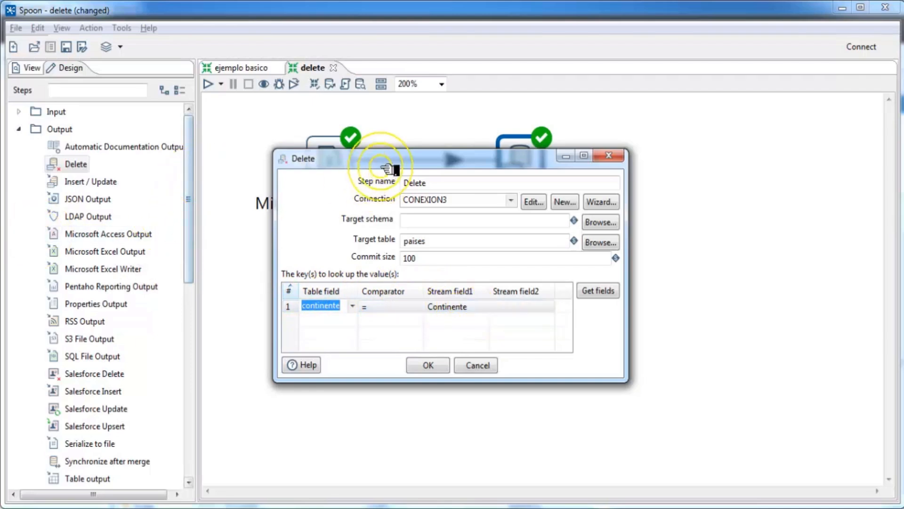
Step: Match table field país to stream field País, then save the Delete settings
{"action": "left_click_drag", "start_coordinate": [389, 163], "coordinate": [389, 259]}
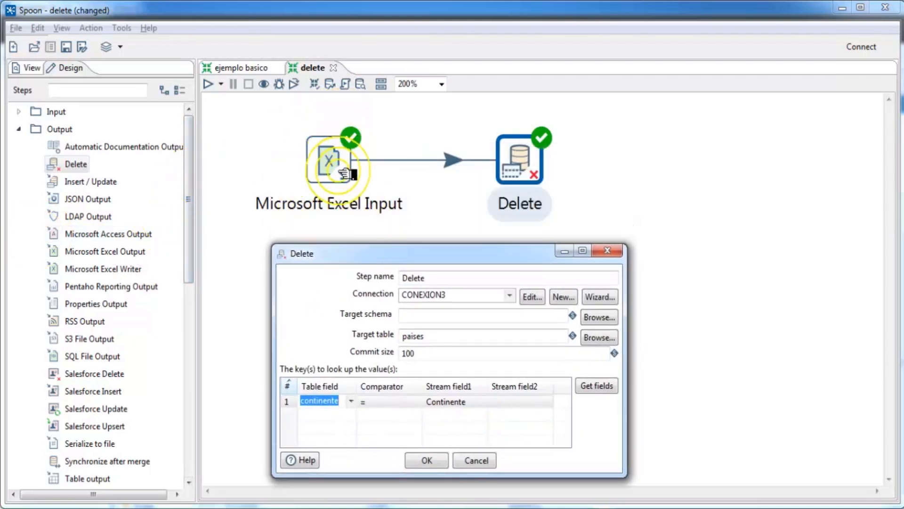
{"action": "mouse_move", "coordinate": [323, 163]}
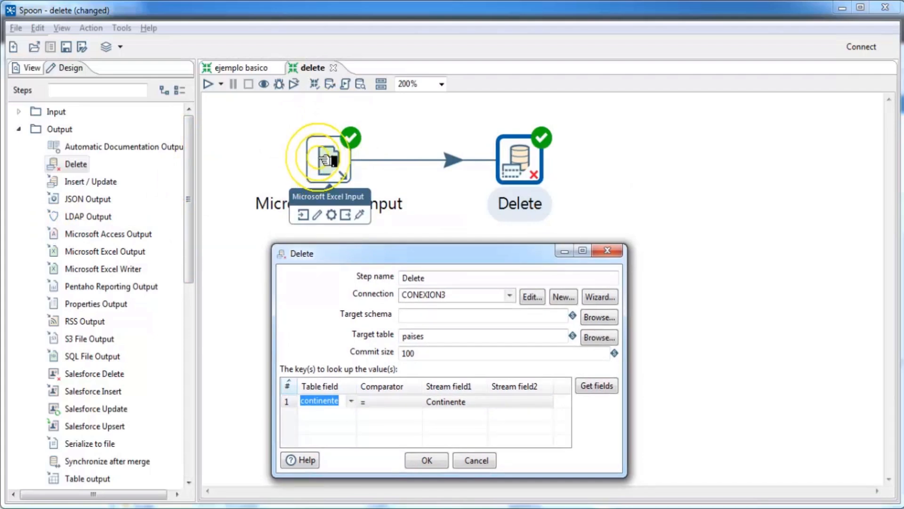
{"action": "left_click", "coordinate": [352, 401]}
{"action": "left_click", "coordinate": [318, 414]}
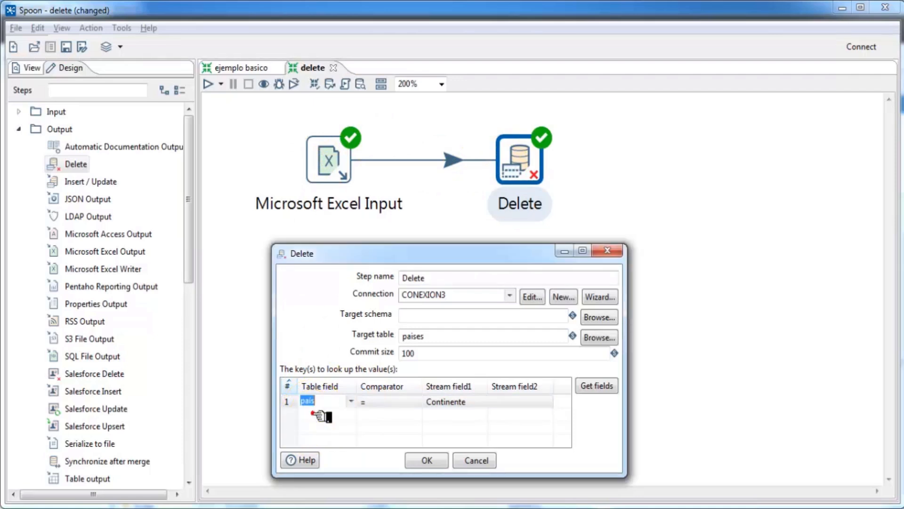
{"action": "left_click", "coordinate": [483, 401]}
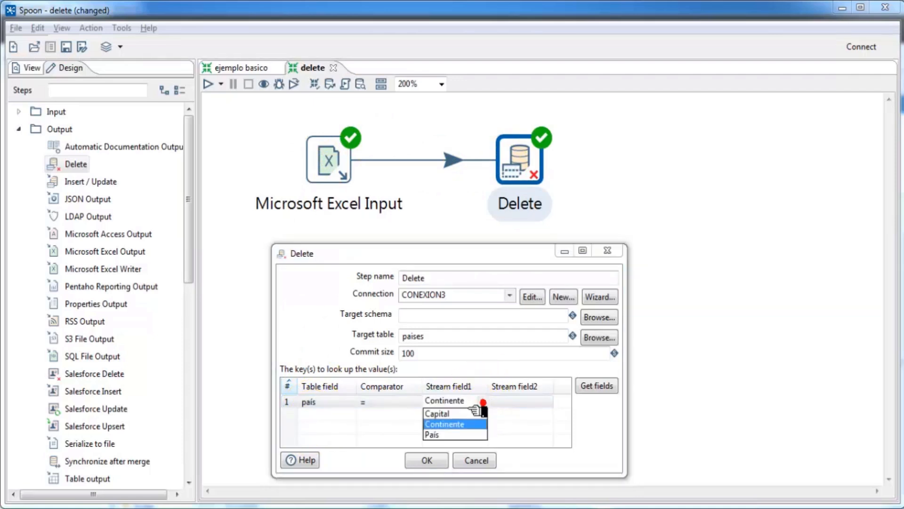
{"action": "left_click", "coordinate": [431, 434]}
{"action": "left_click", "coordinate": [309, 404]}
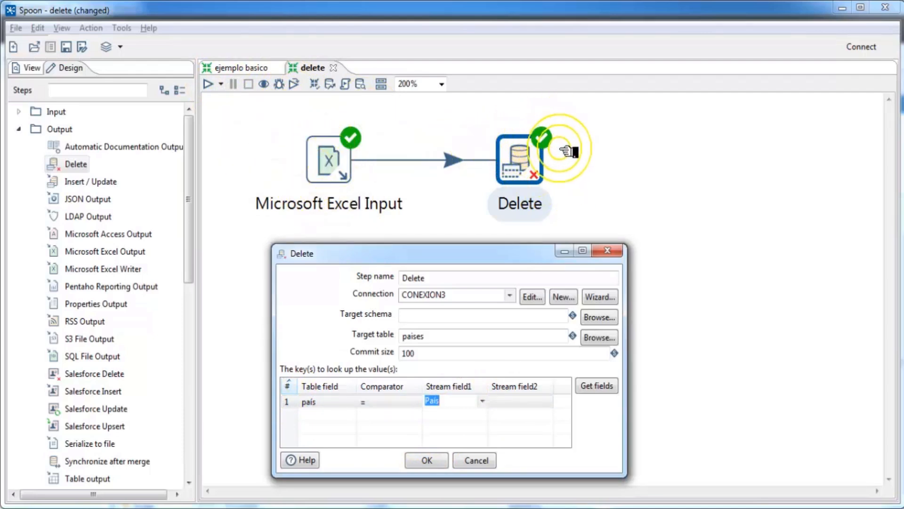
{"action": "left_click", "coordinate": [416, 458]}
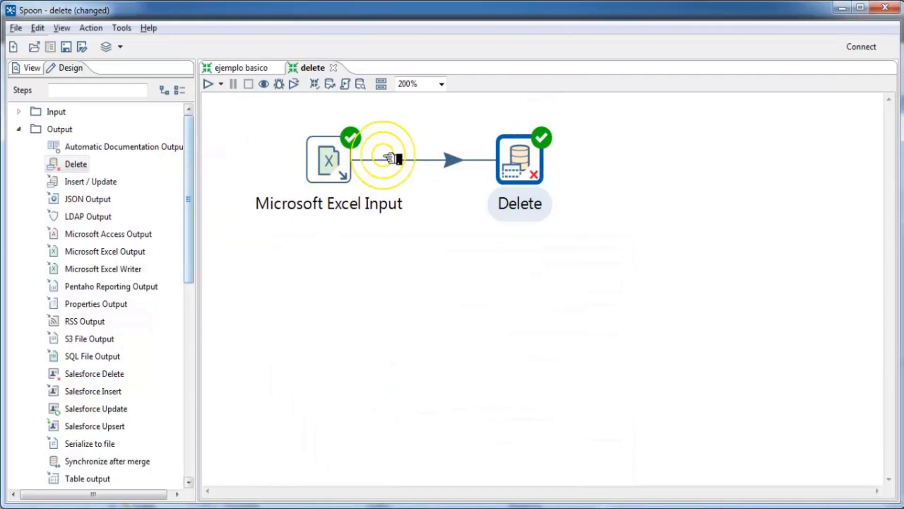
Step: Run the transformation with default options and preview the 54 rows read by the Delete step
{"action": "left_click", "coordinate": [208, 85]}
{"action": "left_click", "coordinate": [607, 471]}
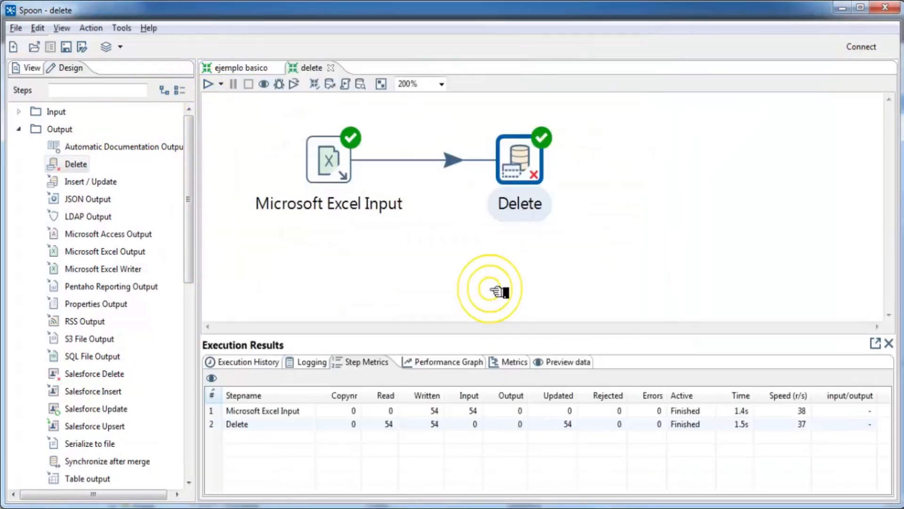
{"action": "left_click", "coordinate": [325, 155]}
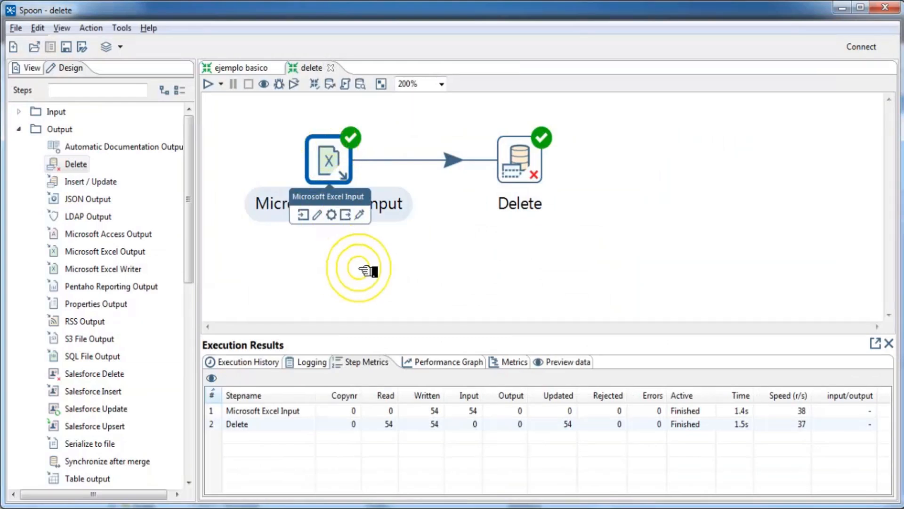
{"action": "left_click", "coordinate": [553, 363]}
{"action": "left_click", "coordinate": [518, 161]}
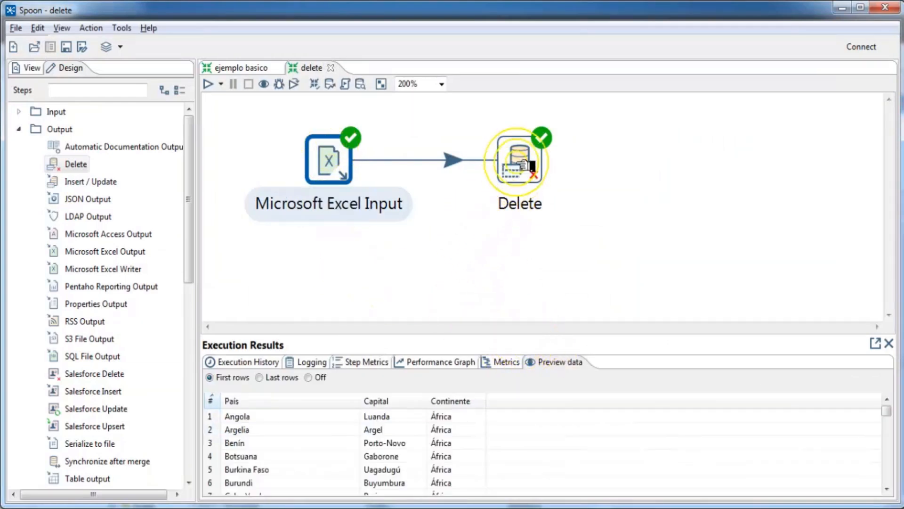
{"action": "mouse_move", "coordinate": [524, 163]}
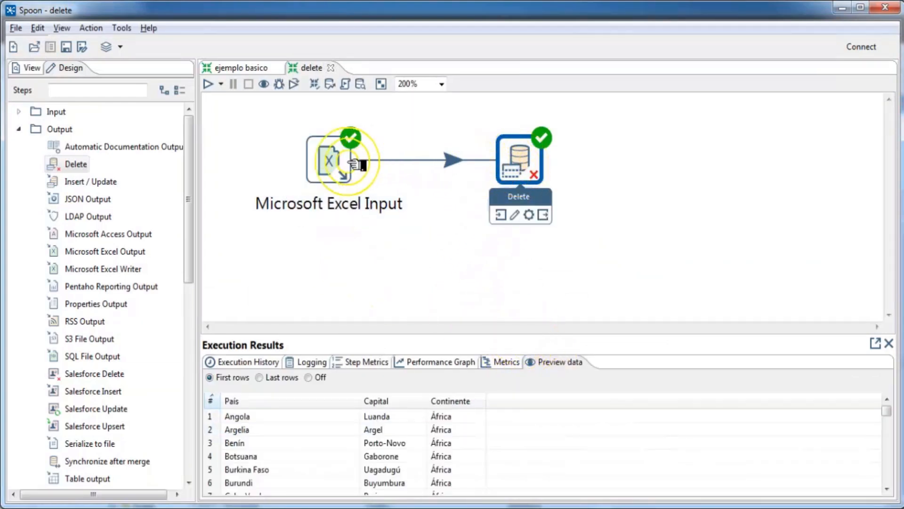
{"action": "left_click", "coordinate": [330, 158]}
{"action": "mouse_move", "coordinate": [341, 164]}
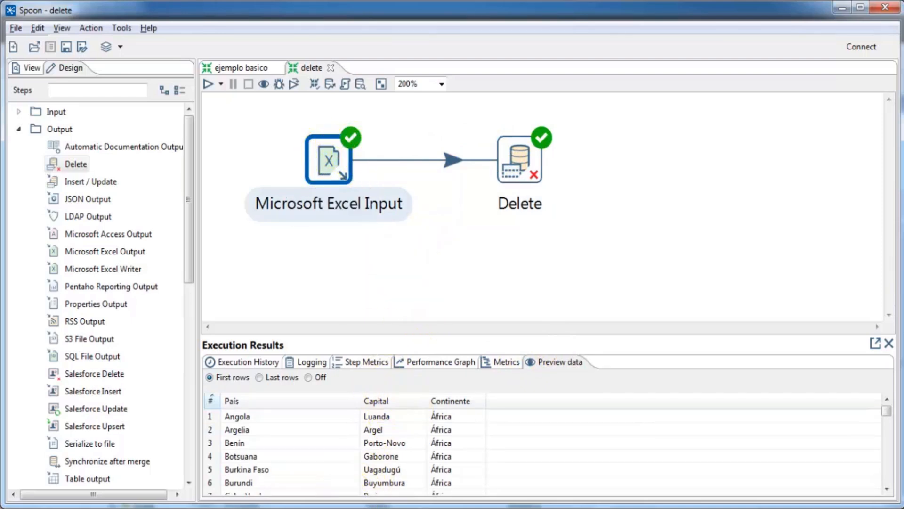
{"action": "mouse_move", "coordinate": [305, 507]}
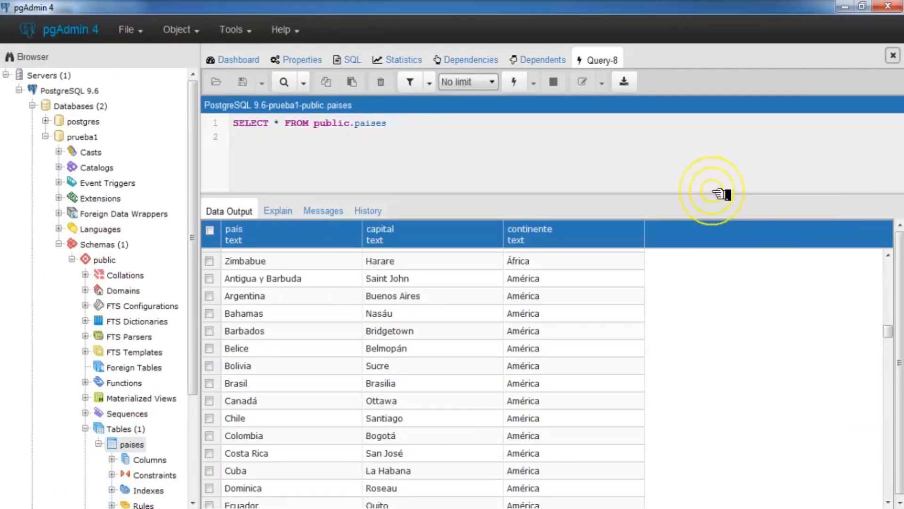
Step: Re-execute the paises query and confirm 143 rows remain, starting with Antigua y Barbuda
{"action": "left_click", "coordinate": [516, 83]}
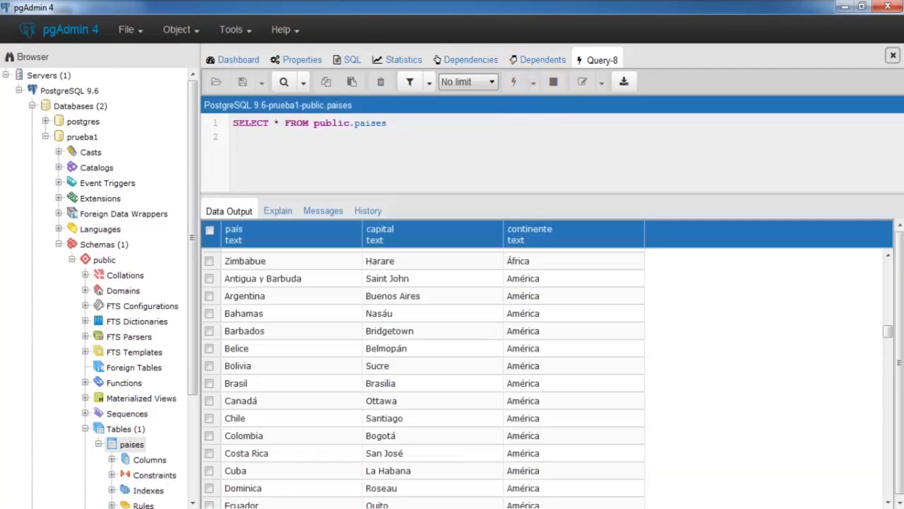
{"action": "left_click", "coordinate": [880, 390]}
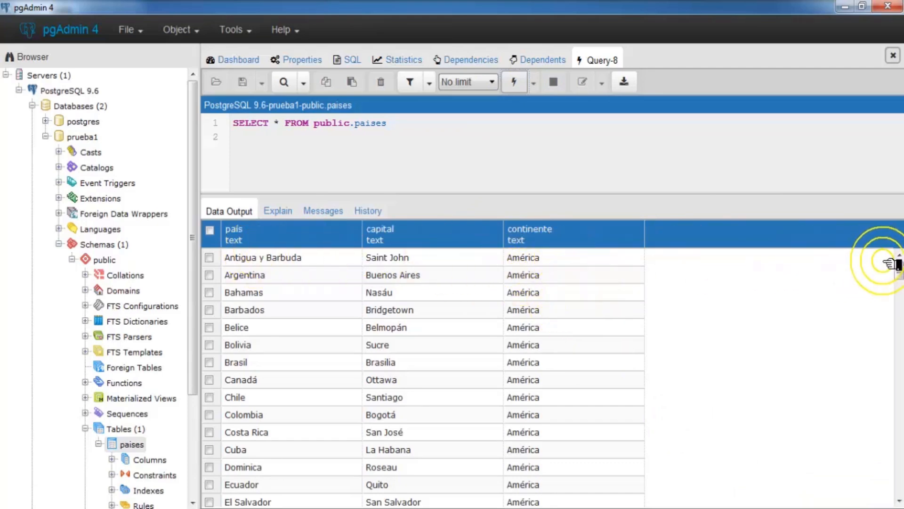
{"action": "mouse_move", "coordinate": [898, 267]}
{"action": "left_mouse_down"}
{"action": "mouse_move", "coordinate": [899, 487]}
{"action": "mouse_move", "coordinate": [897, 263]}
{"action": "left_mouse_up"}
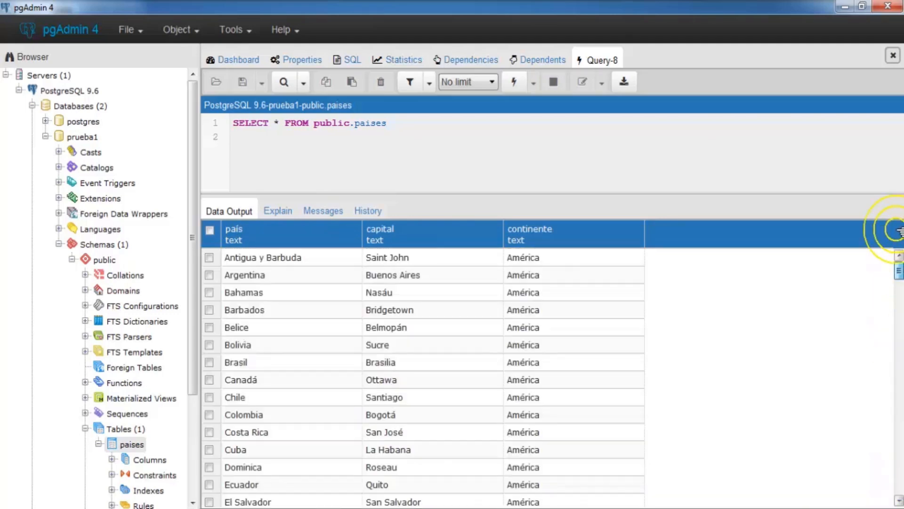
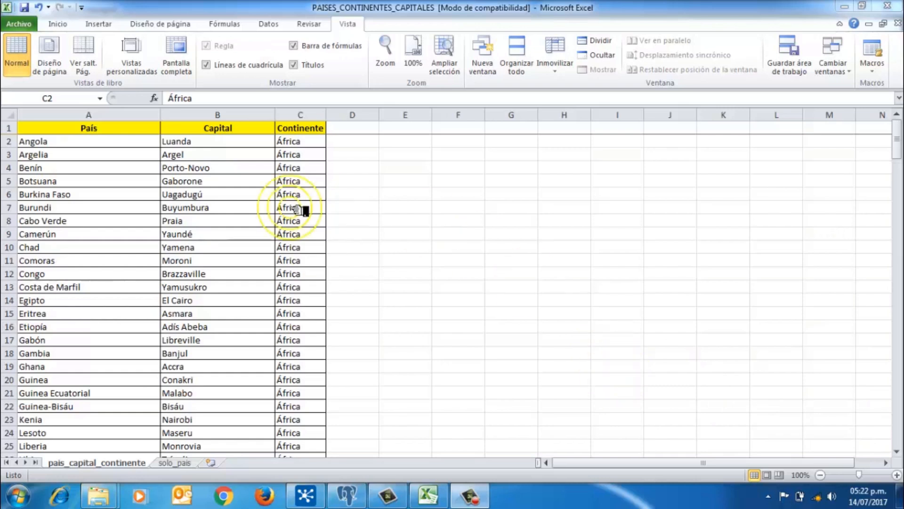
Step: Select the País, Capital and Continente columns in Excel to check their counts
{"action": "left_click", "coordinate": [141, 115]}
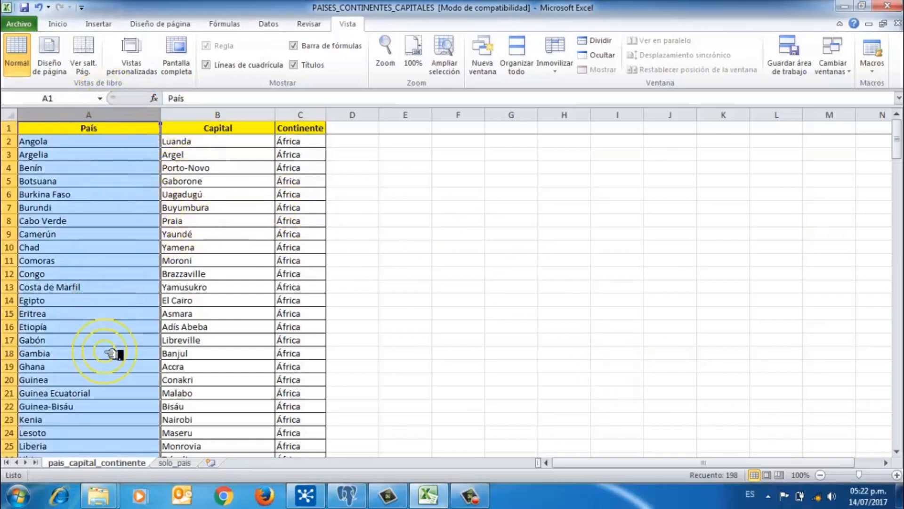
{"action": "left_click", "coordinate": [219, 117]}
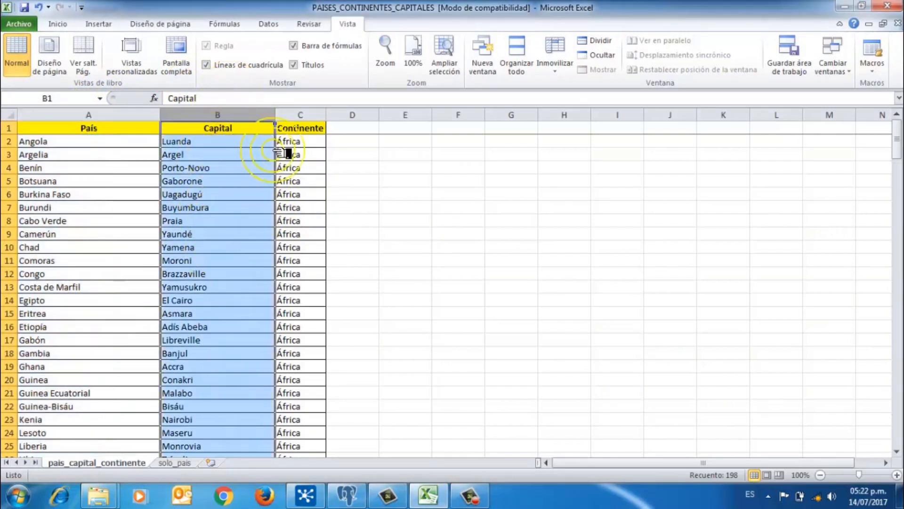
{"action": "left_click", "coordinate": [296, 117]}
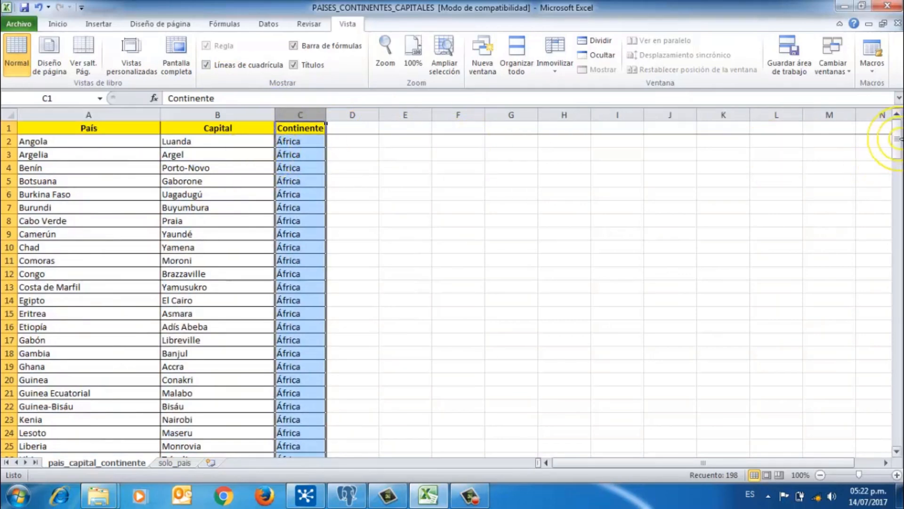
Step: Scroll down to Vanuatu in row 198 and back, then bring up pgAdmin's results
{"action": "left_click_drag", "start_coordinate": [897, 139], "coordinate": [897, 426]}
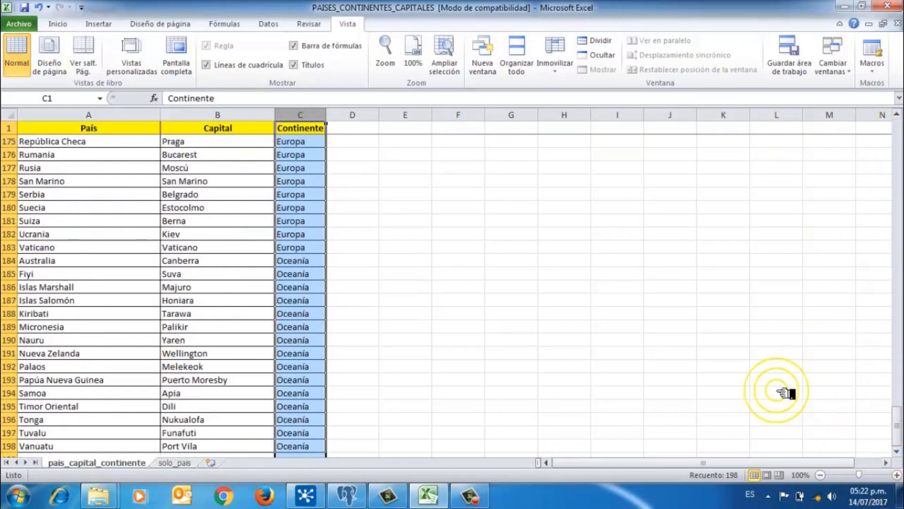
{"action": "scroll", "coordinate": [782, 391], "scroll_direction": "down", "scroll_amount": 2}
{"action": "left_click", "coordinate": [70, 366]}
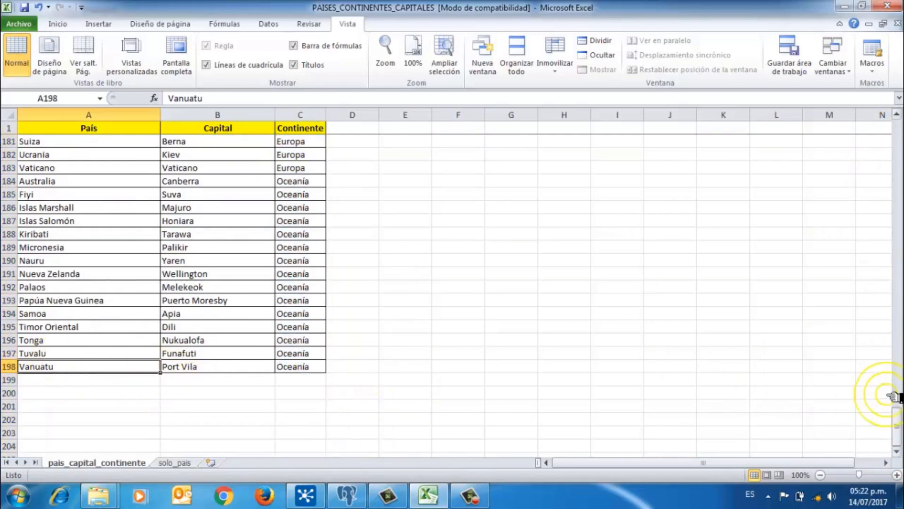
{"action": "left_click_drag", "start_coordinate": [893, 405], "coordinate": [890, 71]}
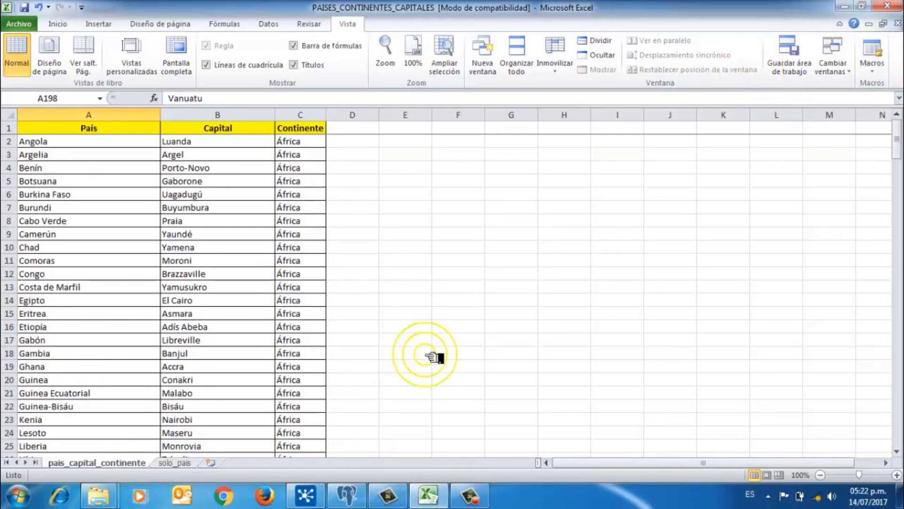
{"action": "left_click", "coordinate": [345, 494]}
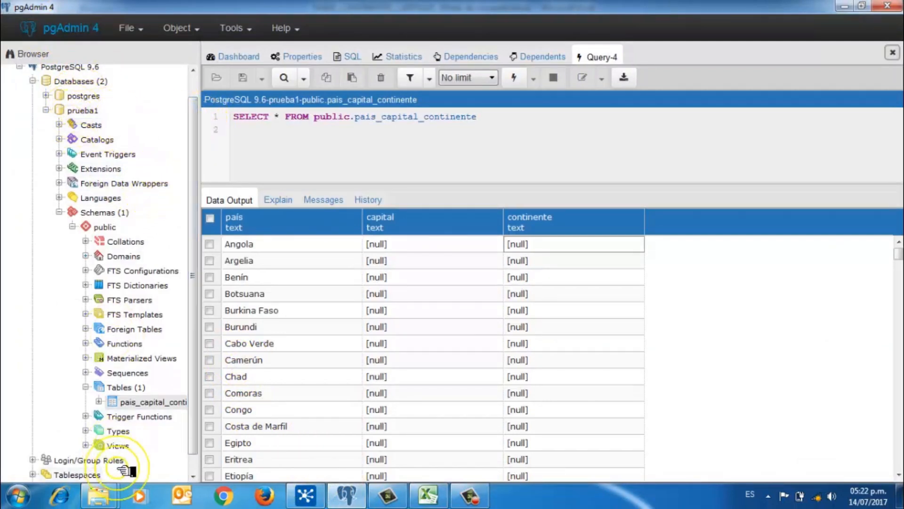
Step: Widen pgAdmin's browser pane, scroll the null-filled results to the end and back, then return to Spoon
{"action": "left_click_drag", "start_coordinate": [197, 393], "coordinate": [221, 394]}
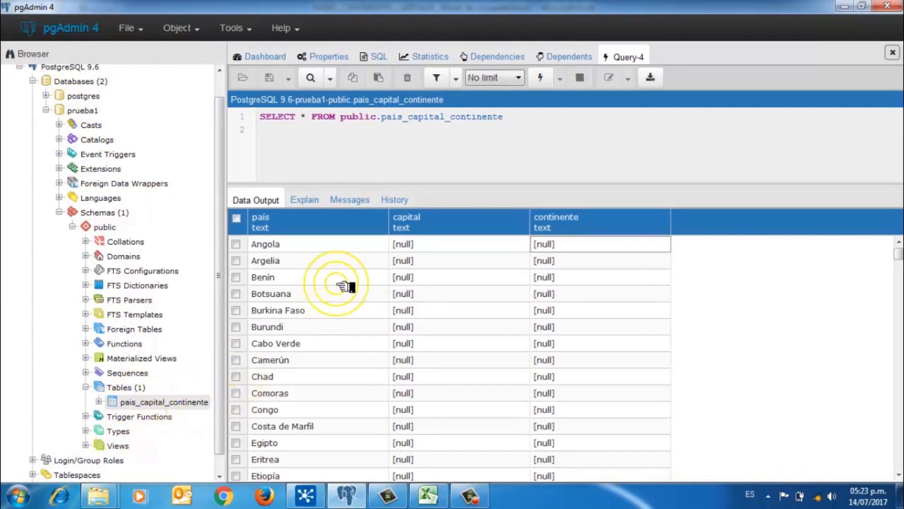
{"action": "left_click_drag", "start_coordinate": [896, 254], "coordinate": [897, 463]}
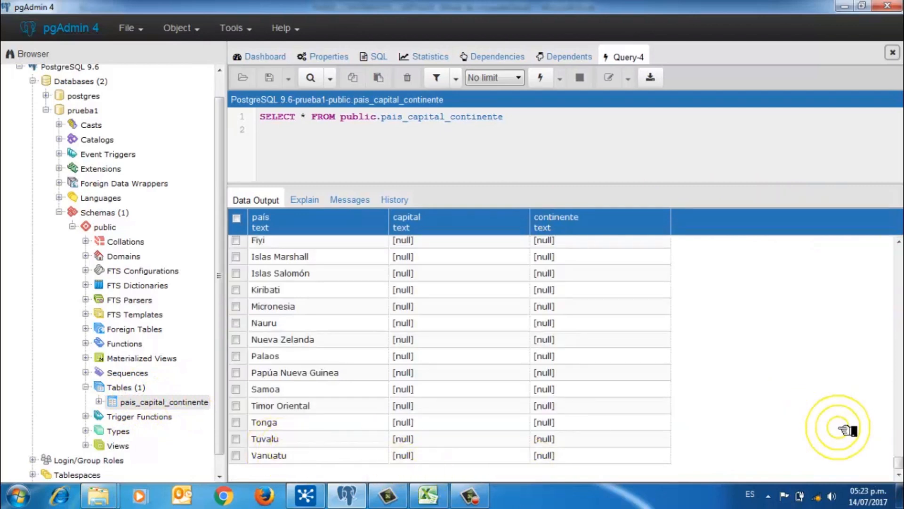
{"action": "left_click_drag", "start_coordinate": [896, 463], "coordinate": [896, 233]}
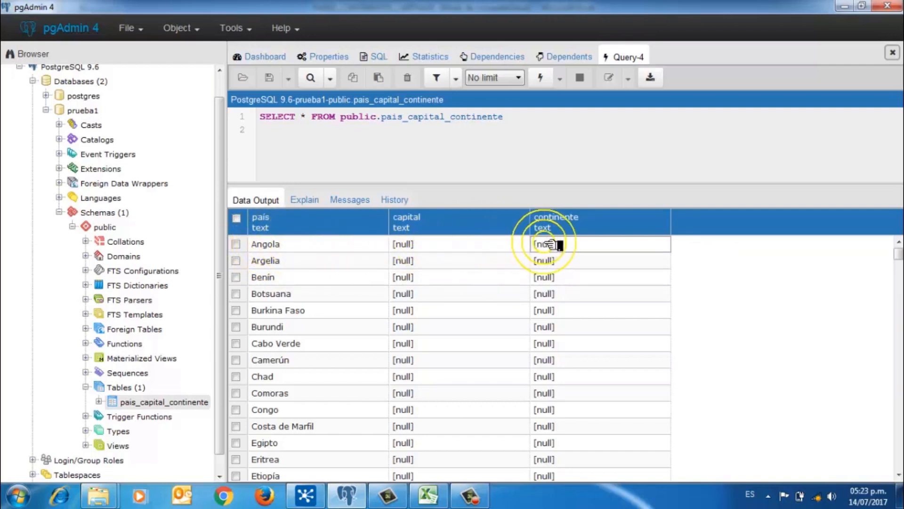
{"action": "left_click", "coordinate": [303, 492]}
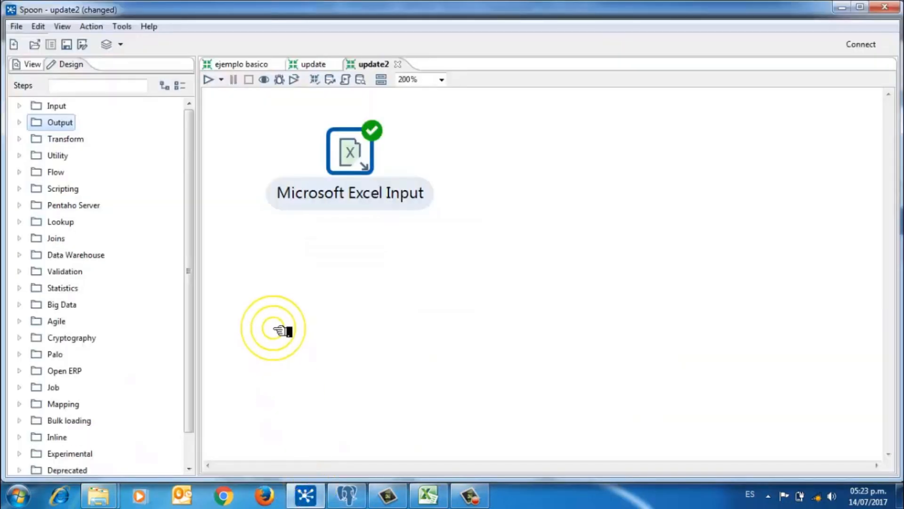
{"action": "double_click", "coordinate": [353, 158]}
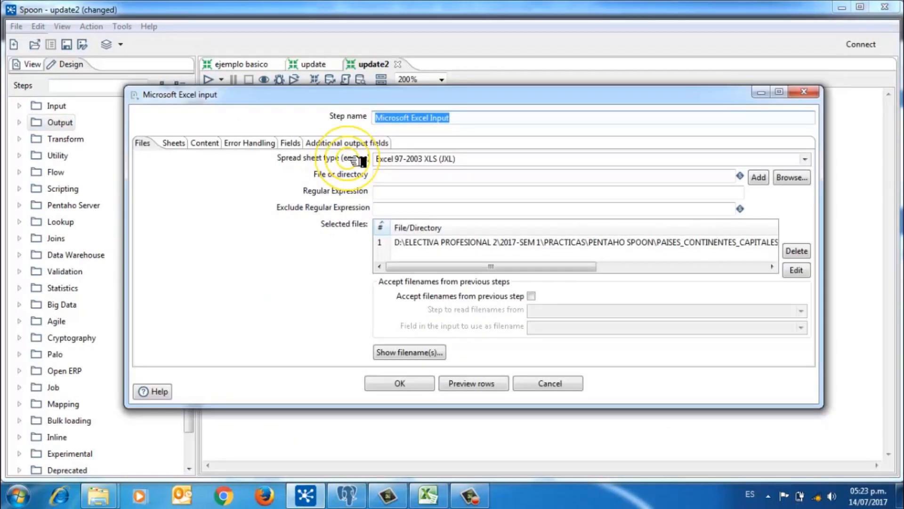
{"action": "left_click", "coordinate": [468, 384]}
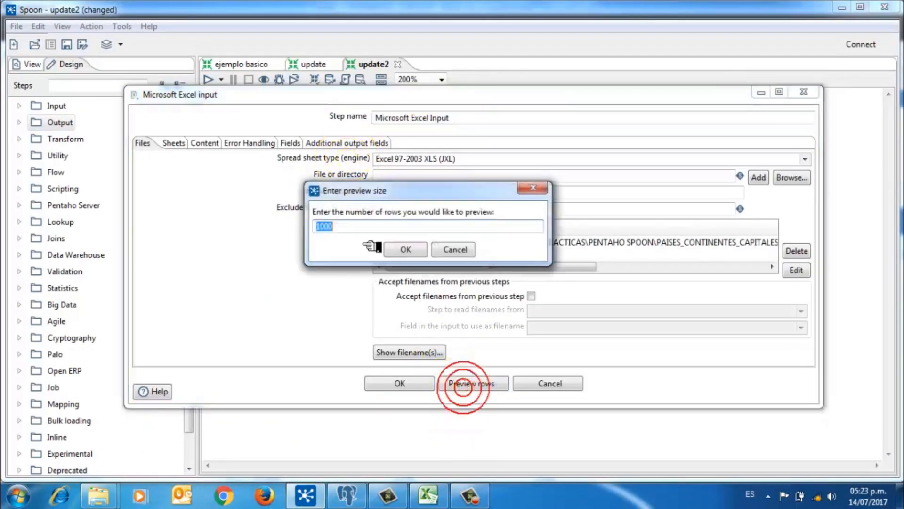
{"action": "left_click", "coordinate": [426, 257]}
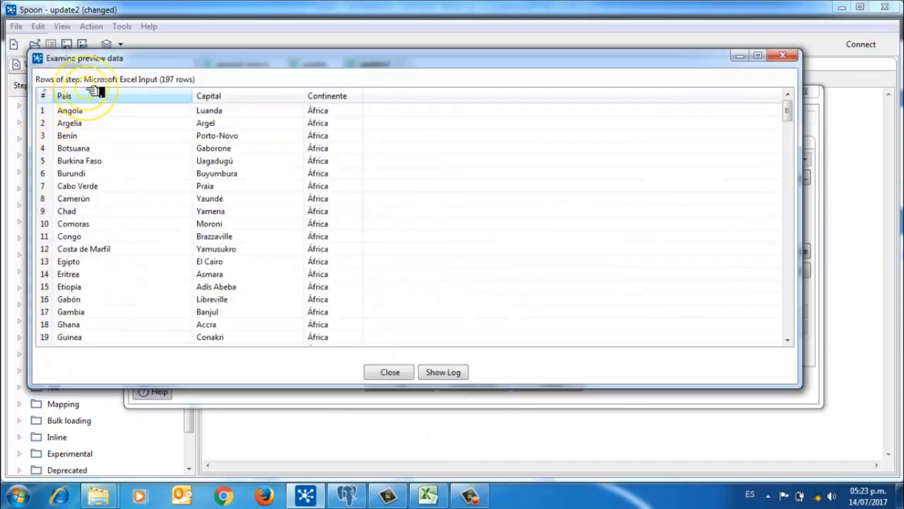
{"action": "left_click_drag", "start_coordinate": [787, 109], "coordinate": [788, 332]}
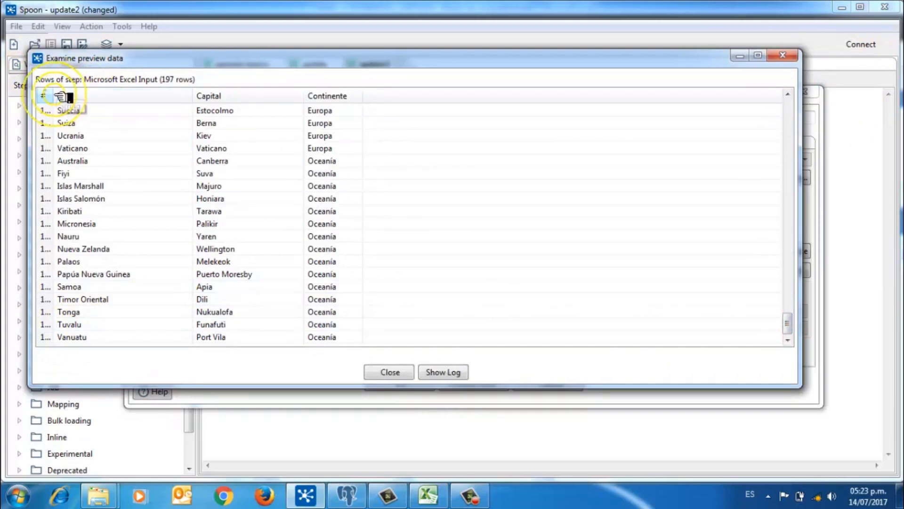
{"action": "left_click_drag", "start_coordinate": [53, 95], "coordinate": [71, 97]}
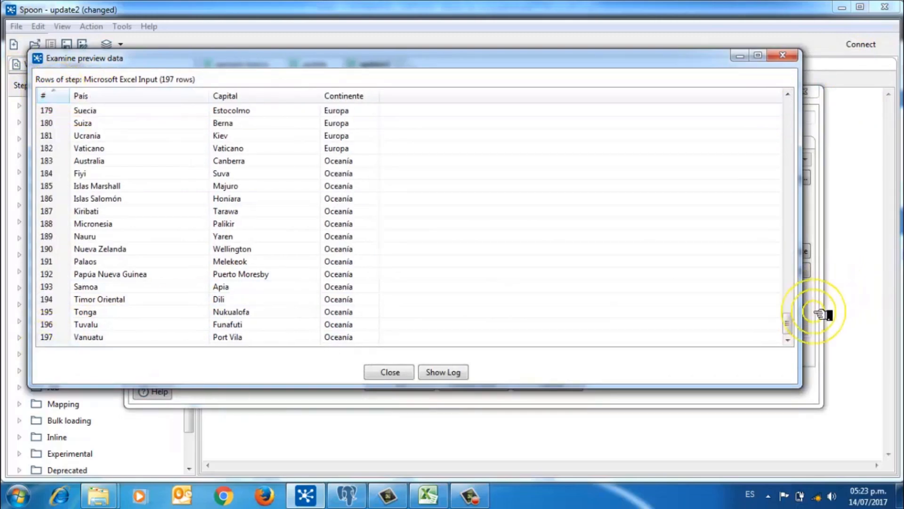
{"action": "left_click_drag", "start_coordinate": [793, 323], "coordinate": [756, 92]}
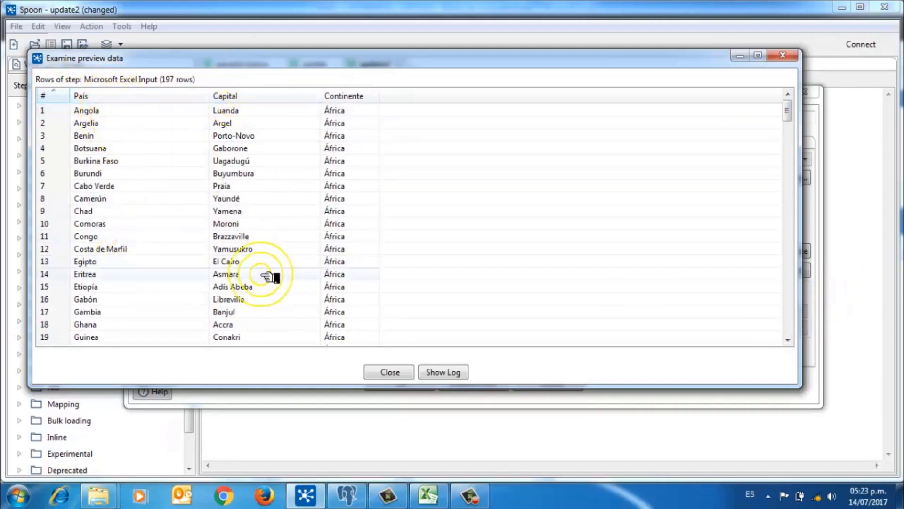
{"action": "left_click", "coordinate": [381, 372]}
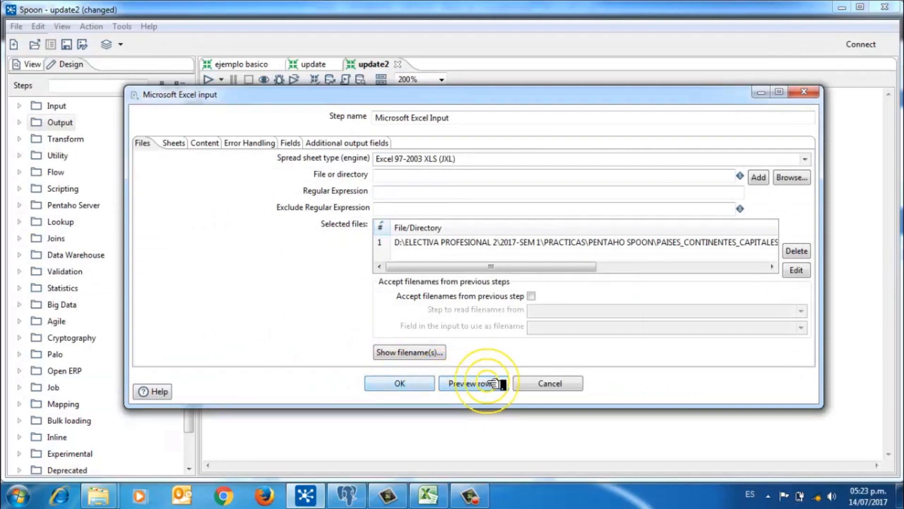
{"action": "left_click", "coordinate": [400, 384]}
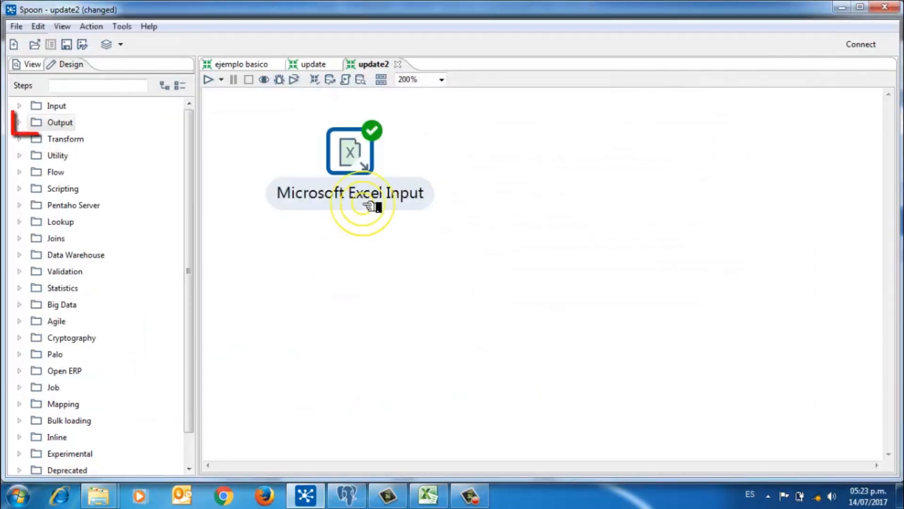
Step: Place an Update step from the Output category onto the update2 canvas
{"action": "left_click", "coordinate": [20, 124]}
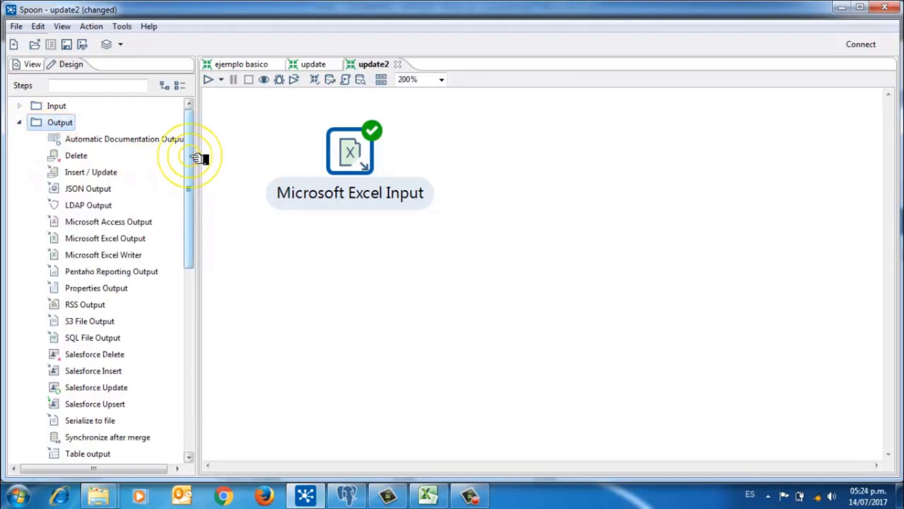
{"action": "left_click_drag", "start_coordinate": [190, 157], "coordinate": [189, 177]}
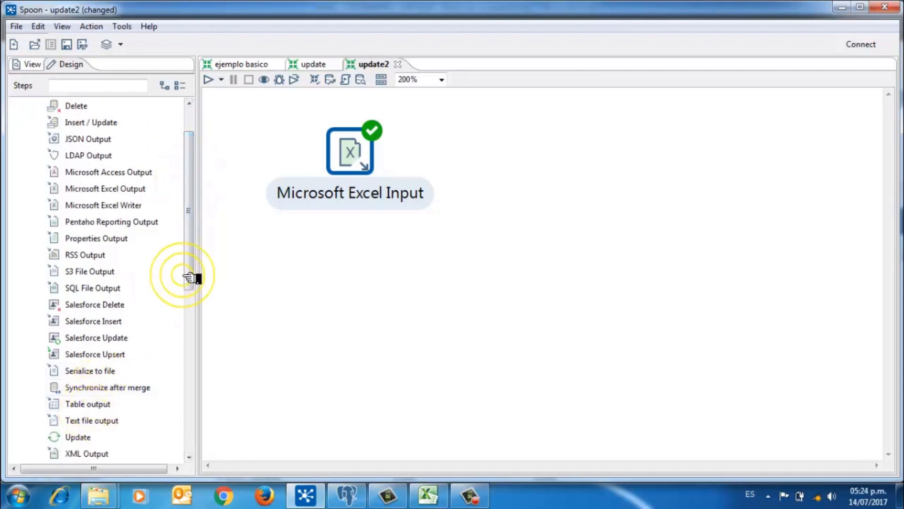
{"action": "left_click_drag", "start_coordinate": [198, 280], "coordinate": [197, 311]}
{"action": "left_click_drag", "start_coordinate": [81, 371], "coordinate": [532, 165]}
Step: Connect Microsoft Excel Input to the new Update step with a hop
{"action": "left_click", "coordinate": [365, 158]}
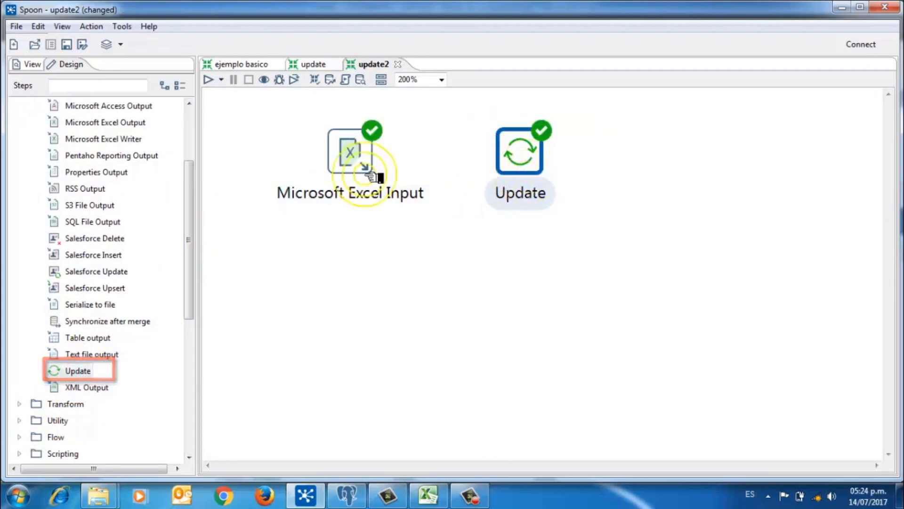
{"action": "left_click", "coordinate": [498, 146]}
{"action": "left_click", "coordinate": [347, 152]}
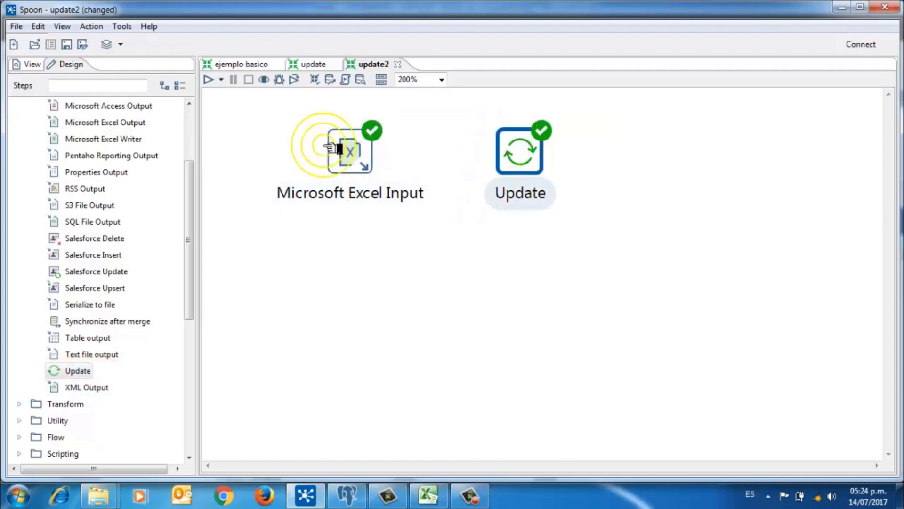
{"action": "left_click", "coordinate": [347, 152]}
{"action": "left_click_drag", "start_coordinate": [366, 204], "coordinate": [542, 152]}
{"action": "left_click", "coordinate": [454, 229]}
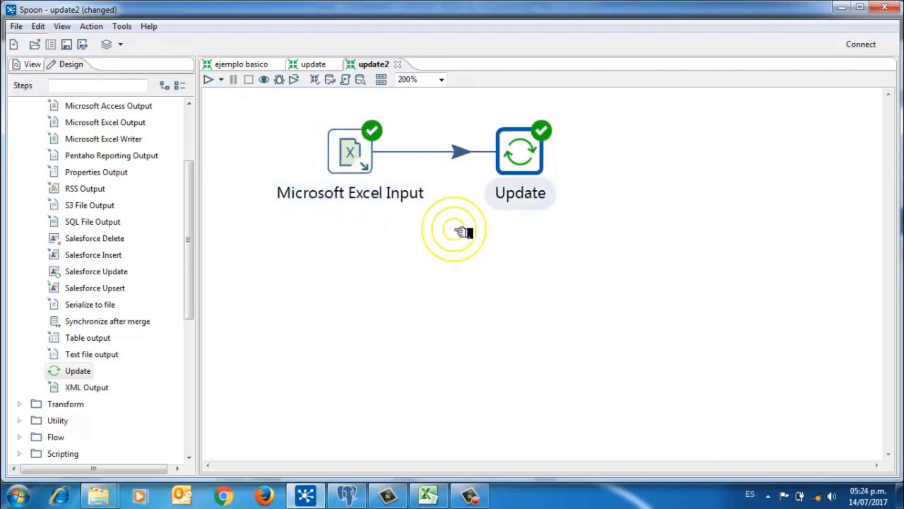
{"action": "left_click", "coordinate": [521, 148]}
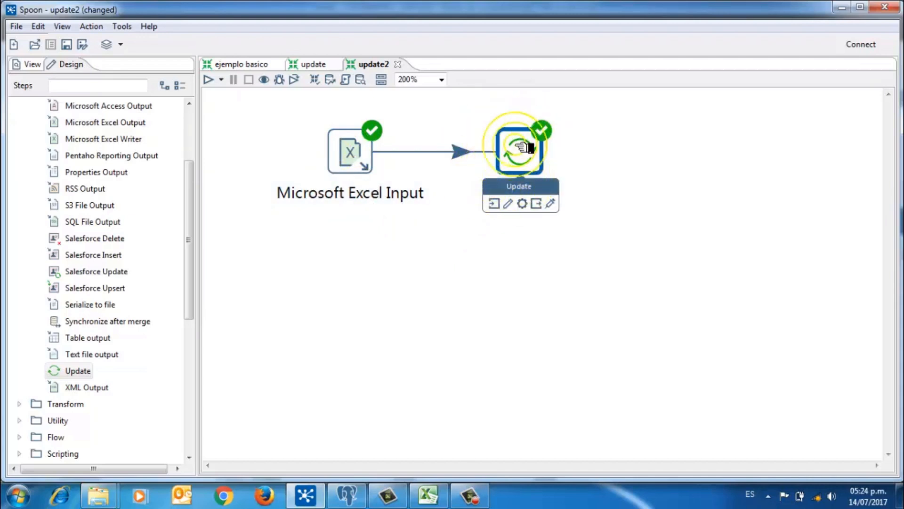
{"action": "double_click", "coordinate": [520, 148]}
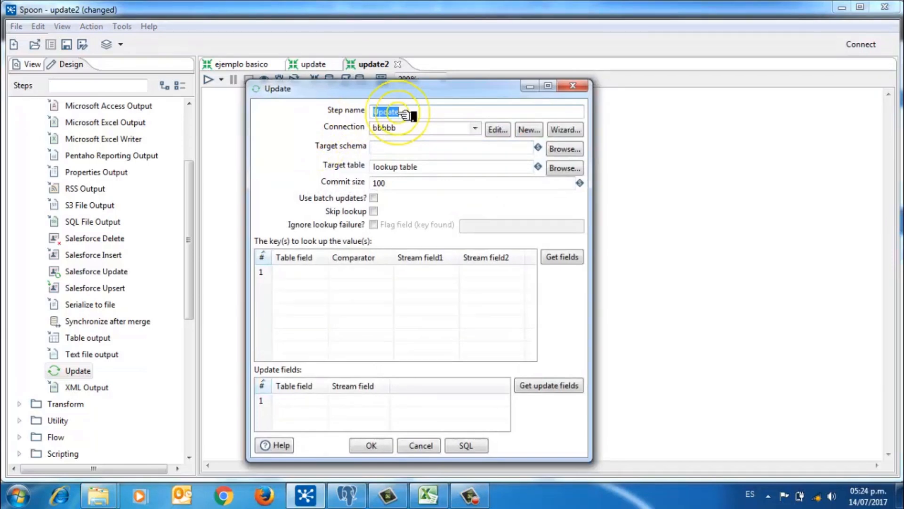
Step: Rename the Update step to ejemplo_update, leave bbbbb listed, and begin a new database connection
{"action": "left_click", "coordinate": [414, 112]}
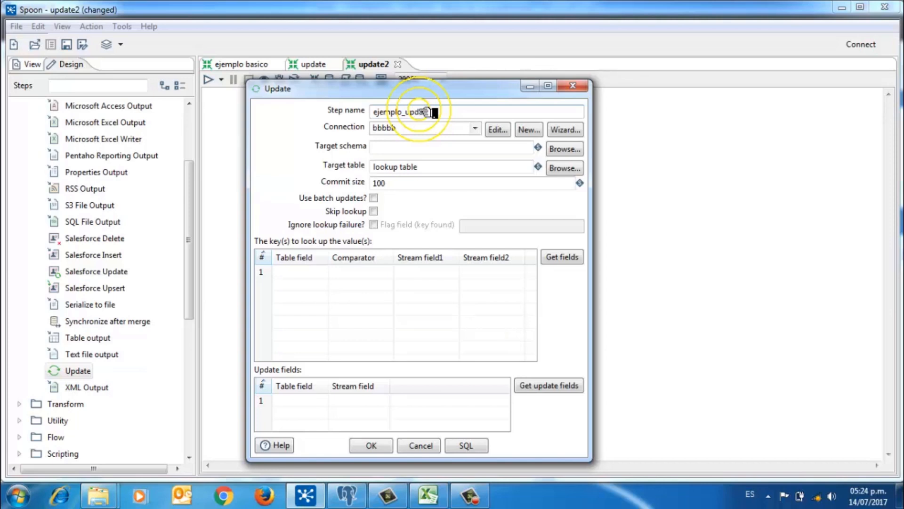
{"action": "left_click", "coordinate": [475, 128]}
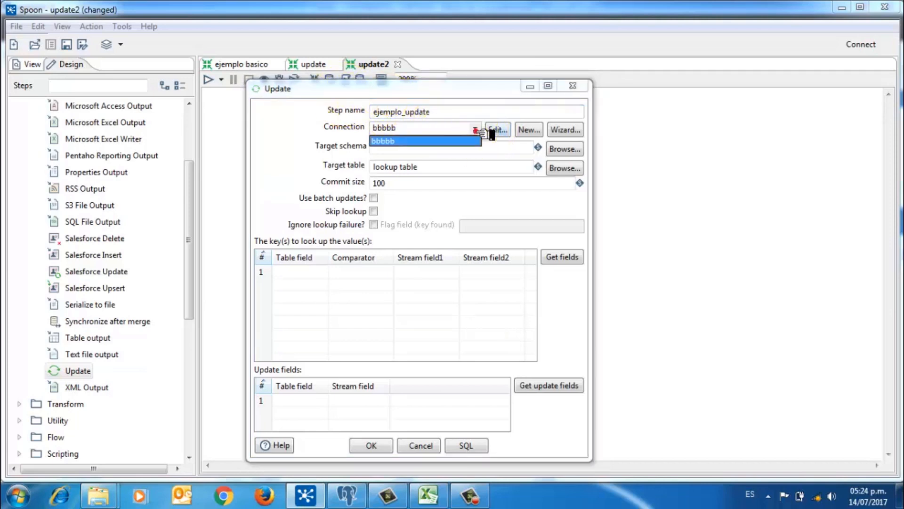
{"action": "left_click", "coordinate": [376, 139]}
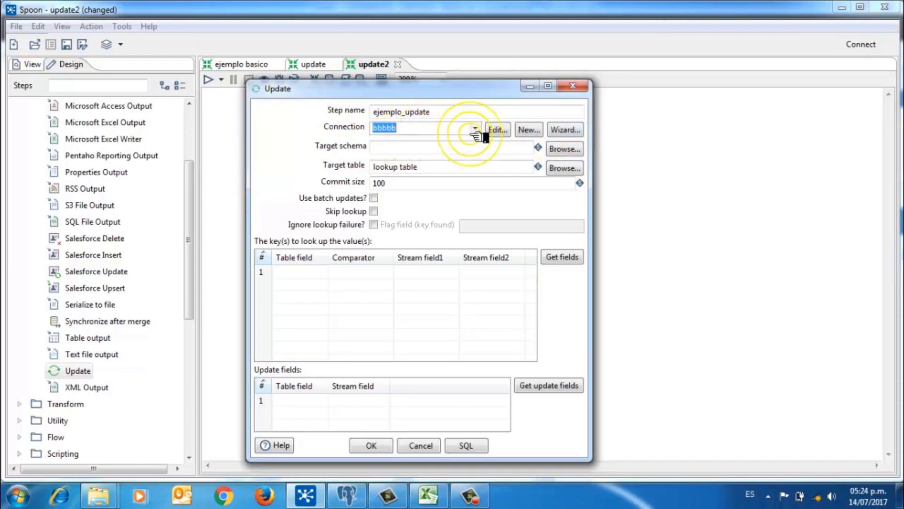
{"action": "left_click", "coordinate": [530, 130]}
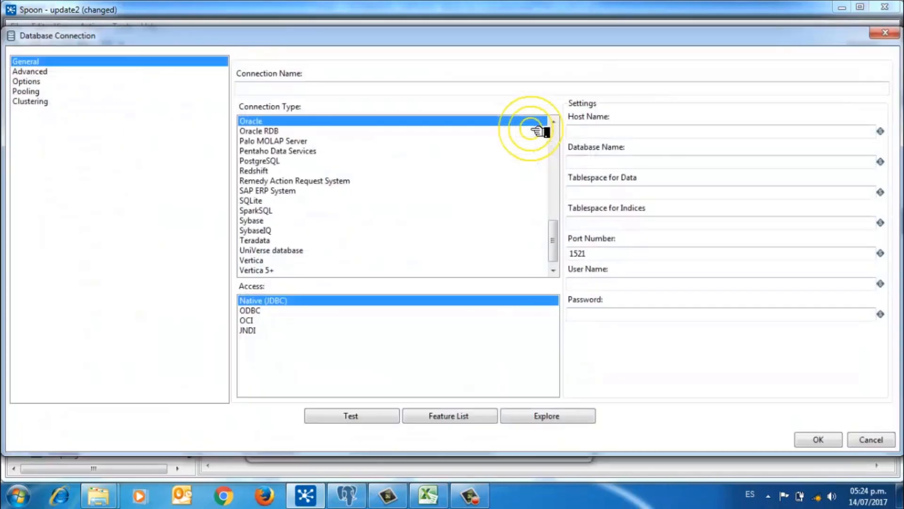
Step: Name the connection conexion_update and set its type to PostgreSQL
{"action": "left_click", "coordinate": [343, 88]}
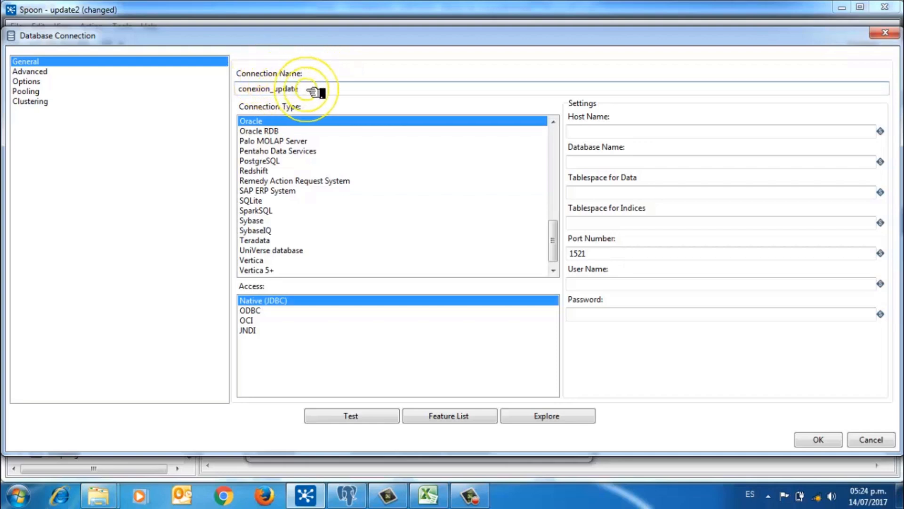
{"action": "left_click_drag", "start_coordinate": [306, 89], "coordinate": [207, 81]}
{"action": "left_click", "coordinate": [357, 117]}
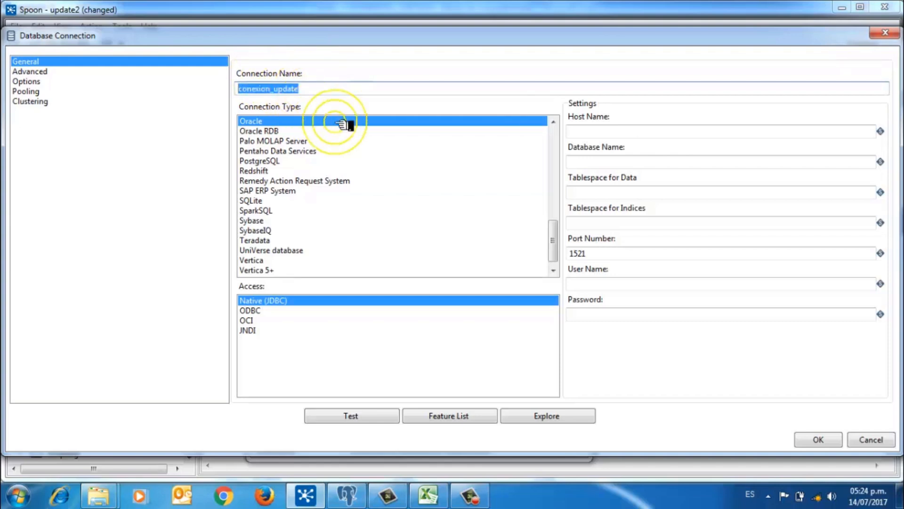
{"action": "left_click", "coordinate": [258, 162]}
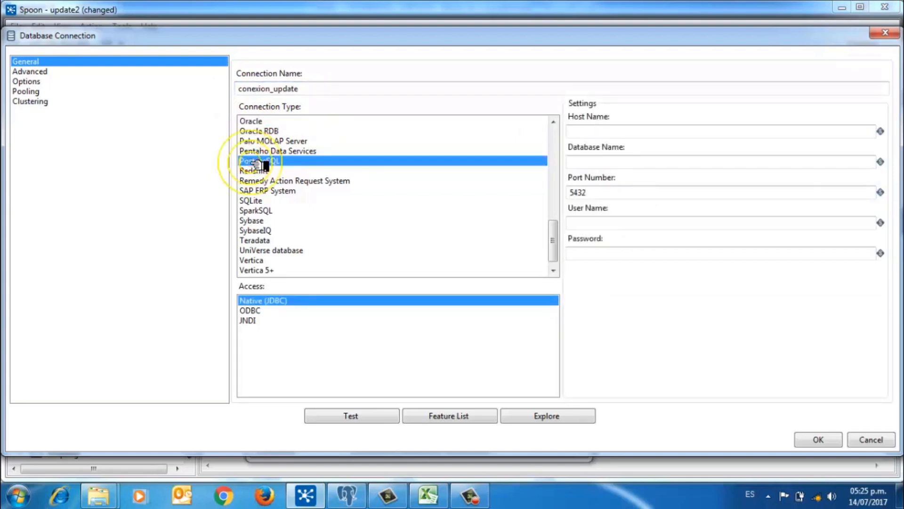
Step: Enter host localhost, database prueba1, port 5432 and user credentials, test successfully, and save
{"action": "left_click", "coordinate": [594, 137]}
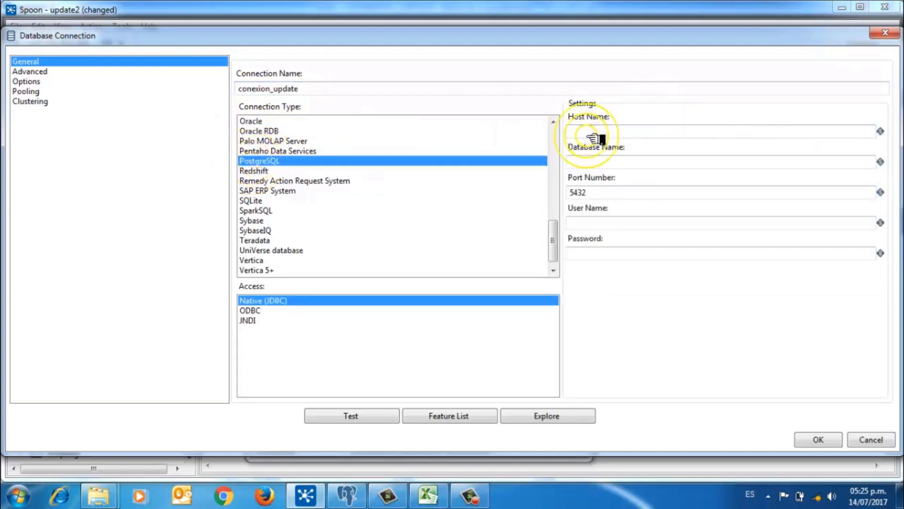
{"action": "left_click", "coordinate": [594, 136]}
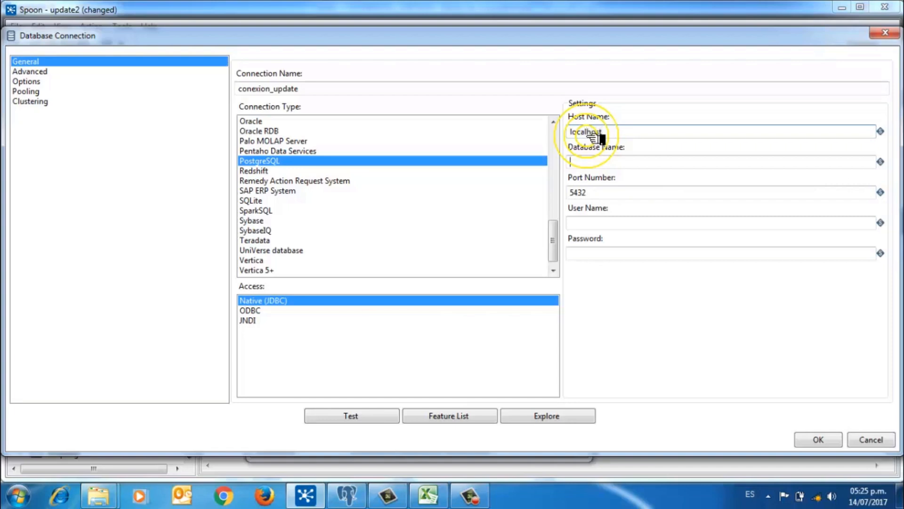
{"action": "key", "text": "Tab"}
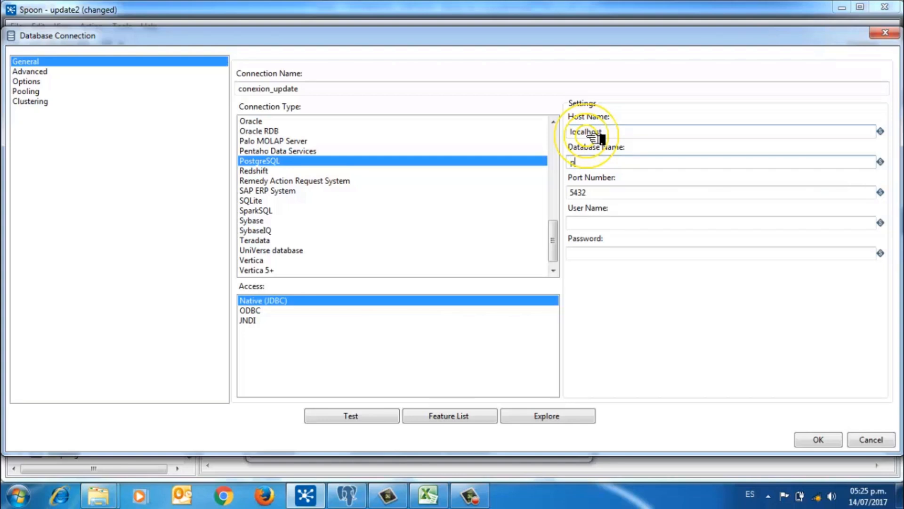
{"action": "key", "text": "BackSpace"}
{"action": "key", "text": "BackSpace"}
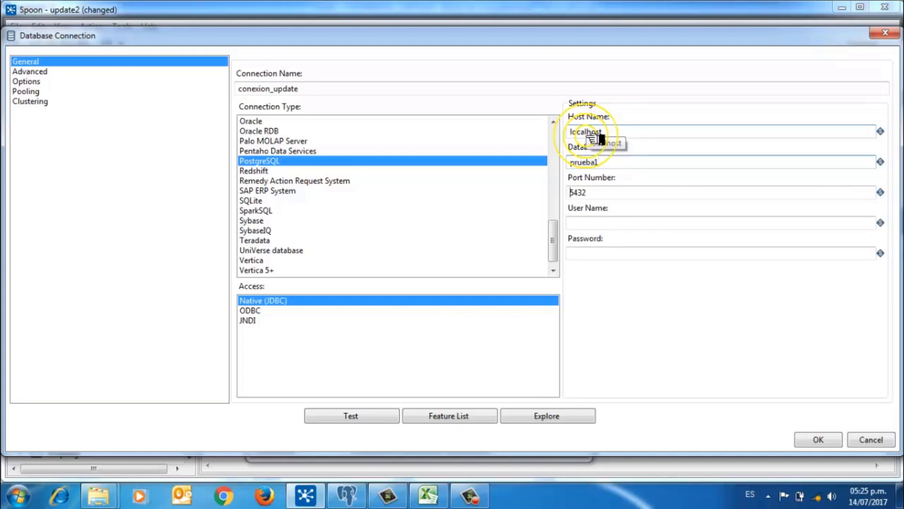
{"action": "key", "text": "Tab"}
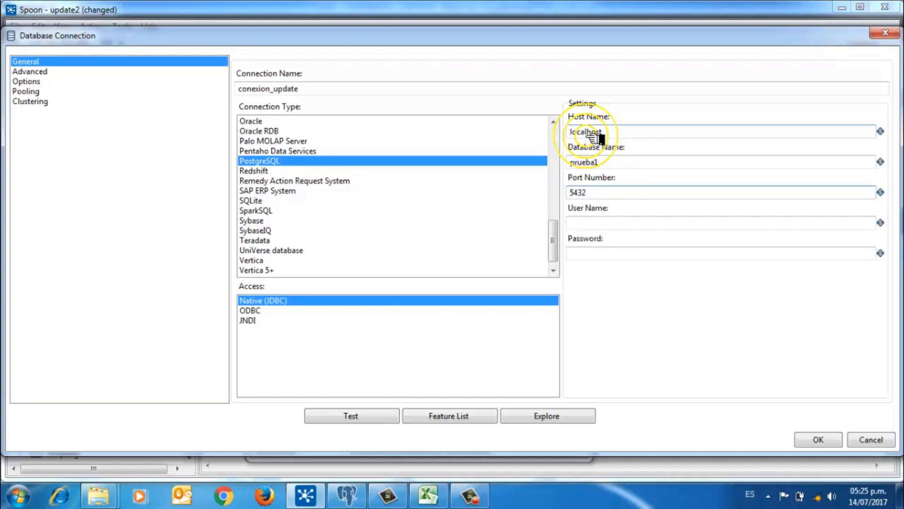
{"action": "key", "text": "Tab"}
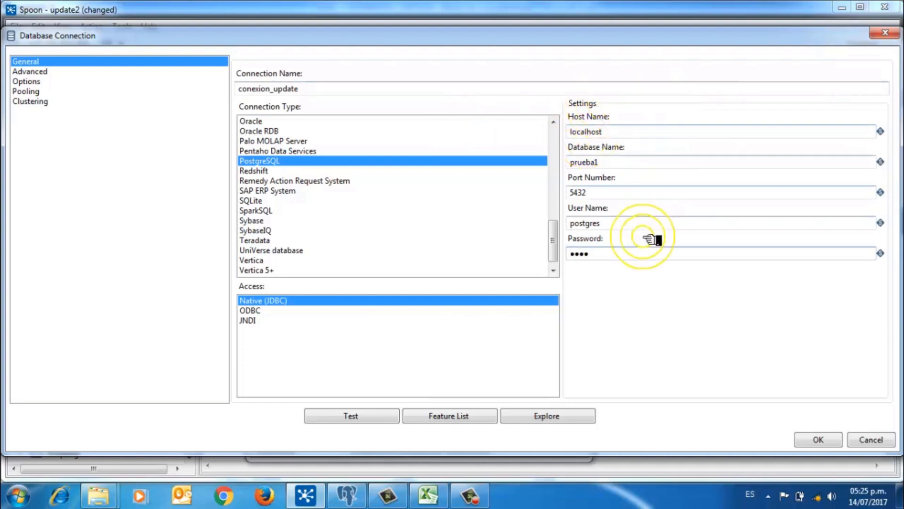
{"action": "left_click", "coordinate": [348, 416]}
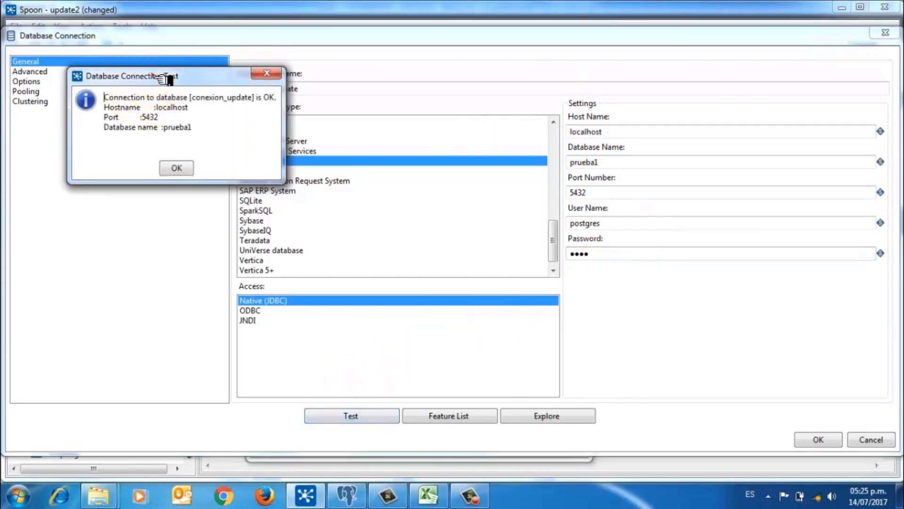
{"action": "left_click_drag", "start_coordinate": [152, 75], "coordinate": [163, 111]}
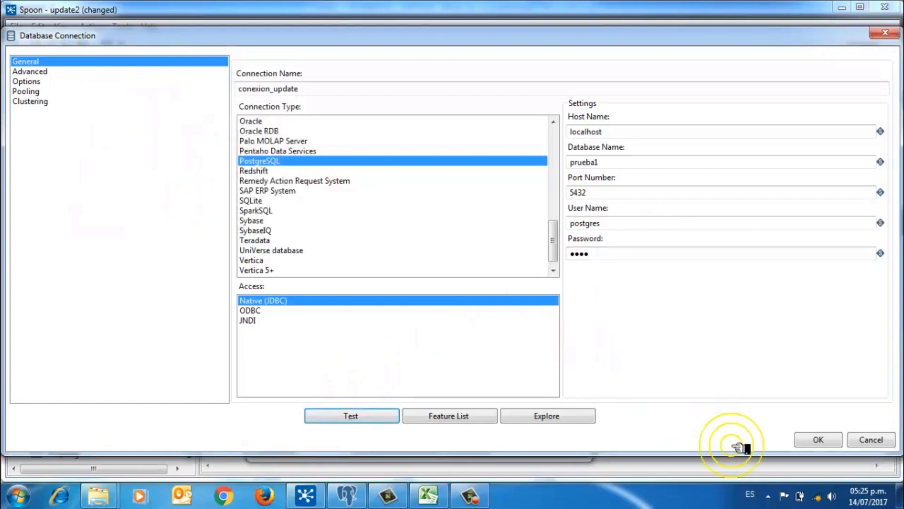
{"action": "left_click", "coordinate": [813, 437]}
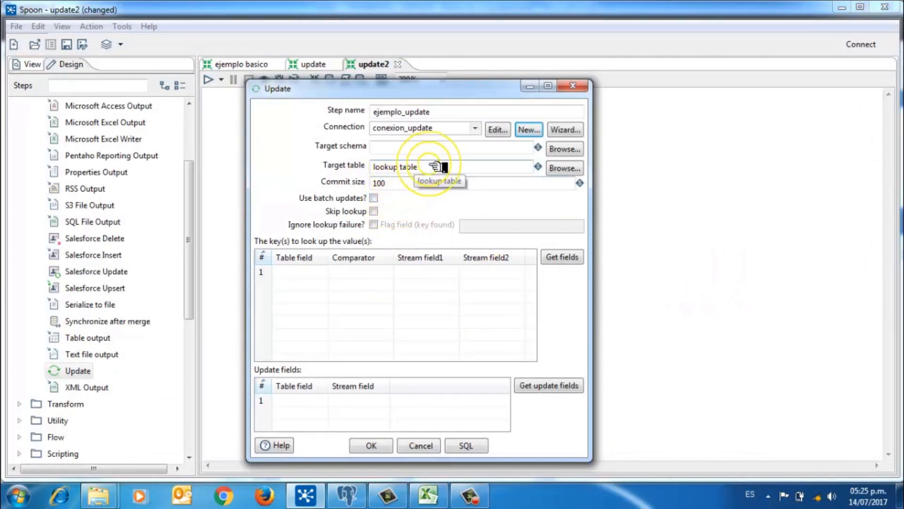
Step: Set the Update step's target table to pais_capital_continente from the connection's table list
{"action": "left_click_drag", "start_coordinate": [429, 165], "coordinate": [342, 164]}
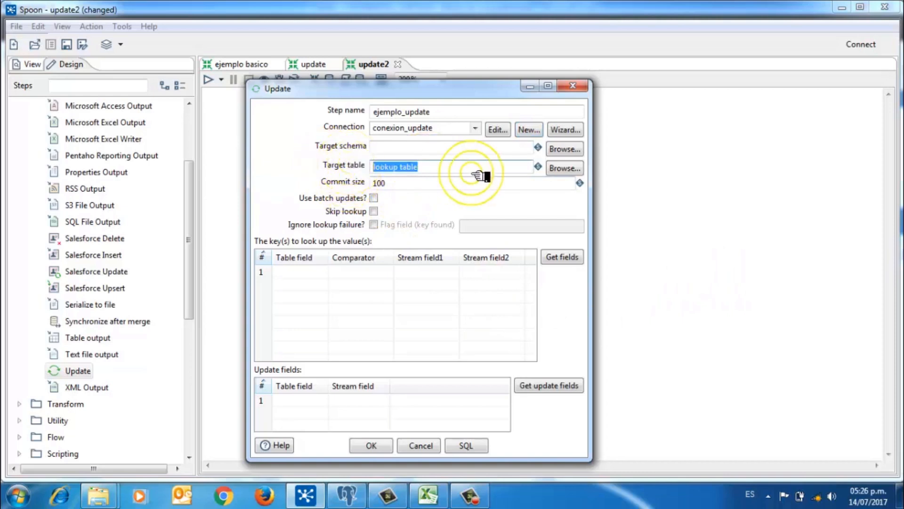
{"action": "left_click", "coordinate": [574, 169]}
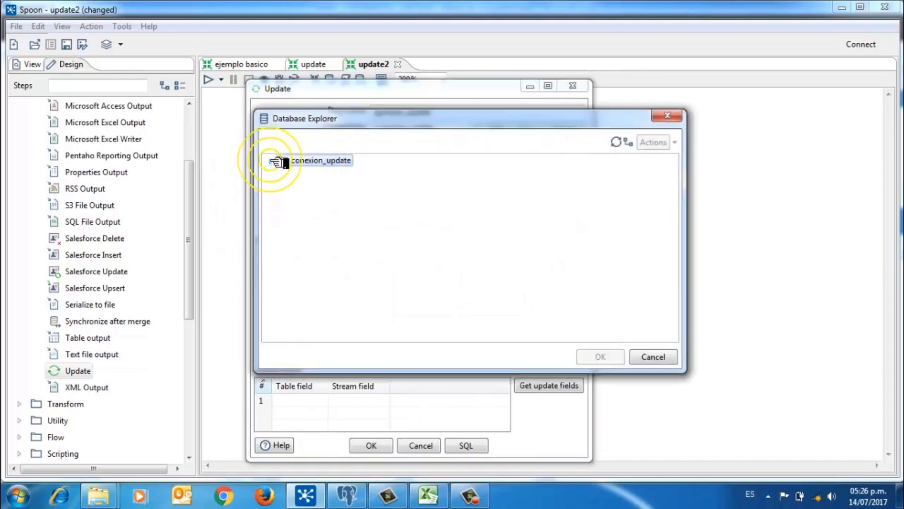
{"action": "left_click", "coordinate": [271, 160]}
{"action": "left_click", "coordinate": [282, 183]}
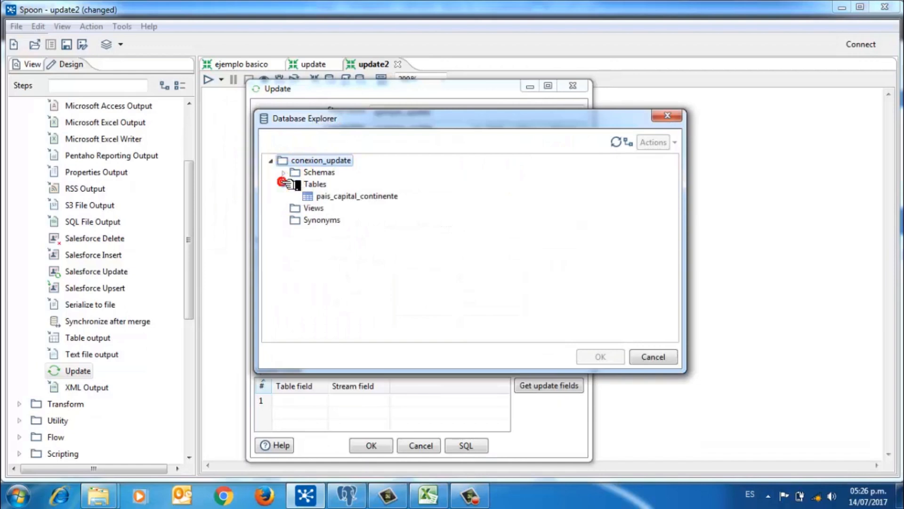
{"action": "left_click", "coordinate": [368, 196]}
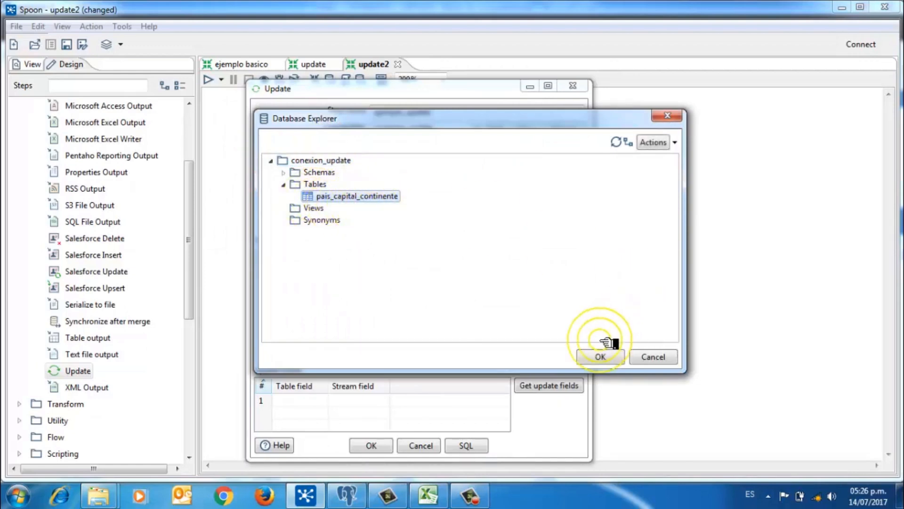
{"action": "left_click", "coordinate": [600, 356]}
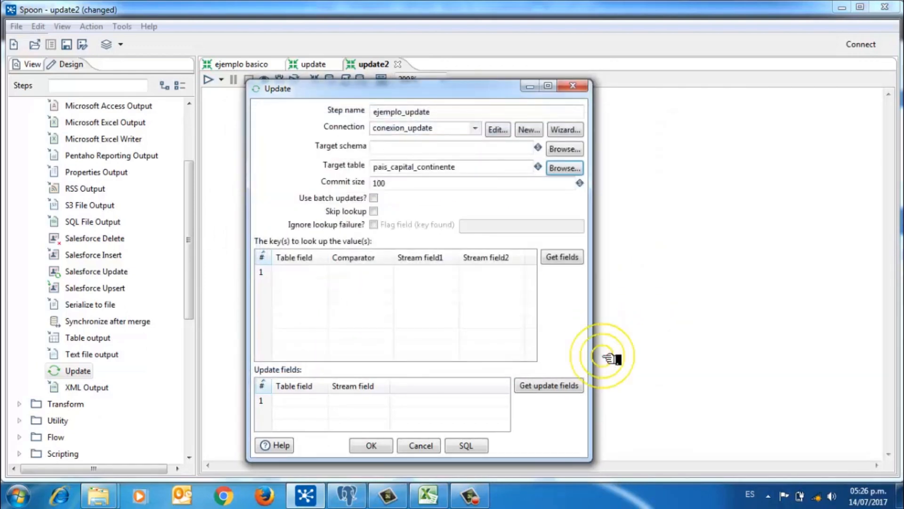
{"action": "left_click", "coordinate": [401, 318]}
{"action": "left_click", "coordinate": [401, 292]}
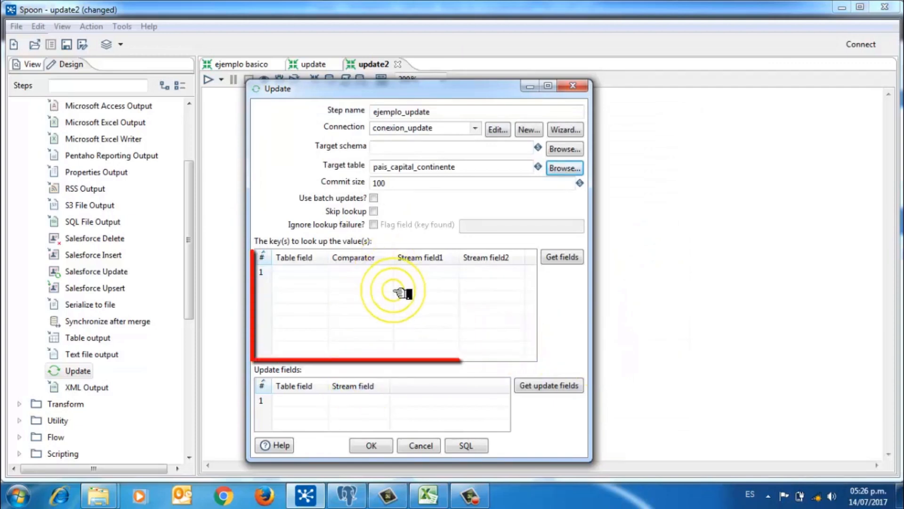
{"action": "left_click", "coordinate": [411, 287]}
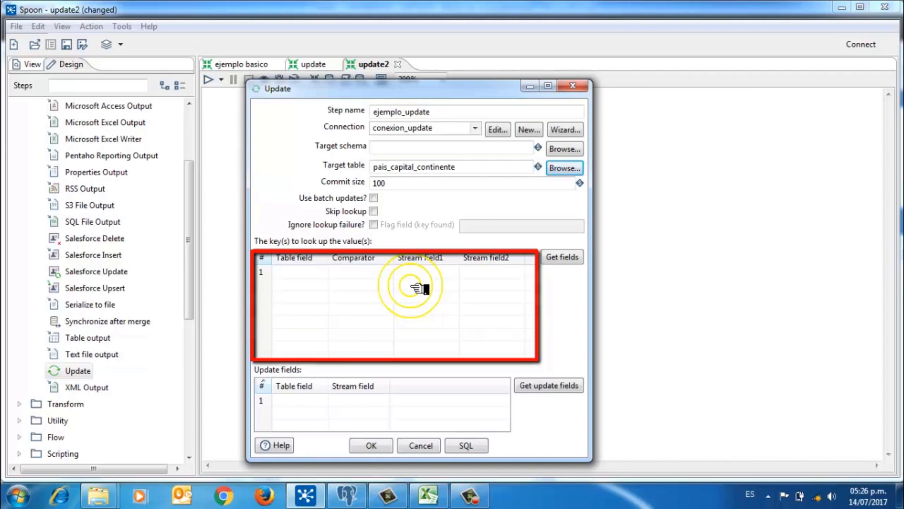
Step: Fill the lookup keys from incoming fields, then remove Capital and Continente to keep only País = País
{"action": "left_click", "coordinate": [571, 258]}
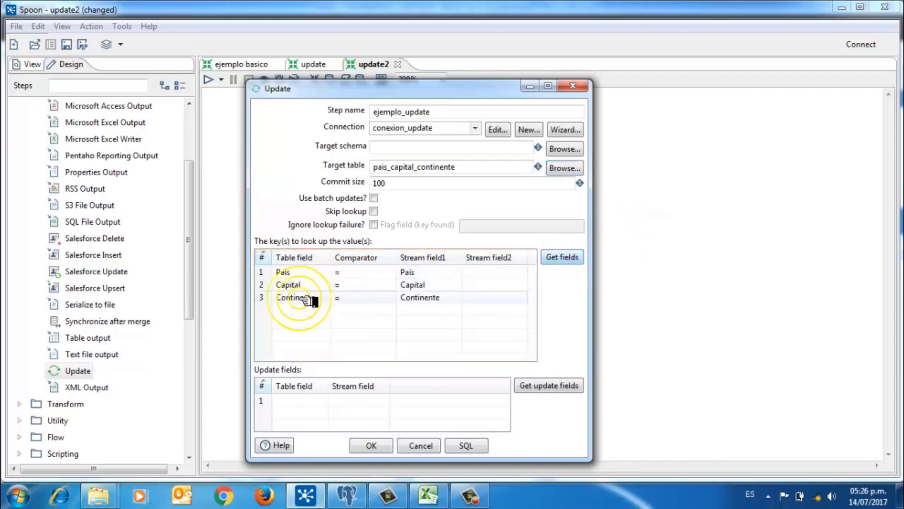
{"action": "left_click", "coordinate": [268, 287]}
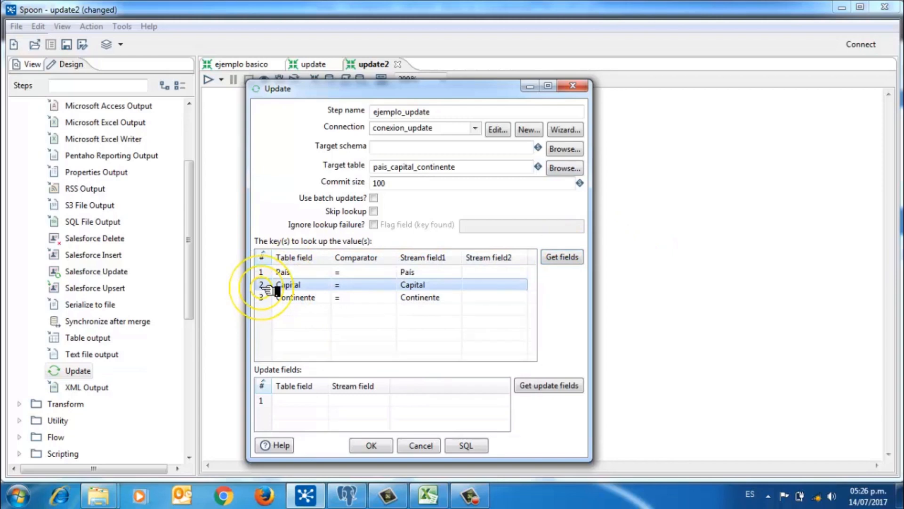
{"action": "key", "text": "Delete"}
{"action": "key", "text": "Delete"}
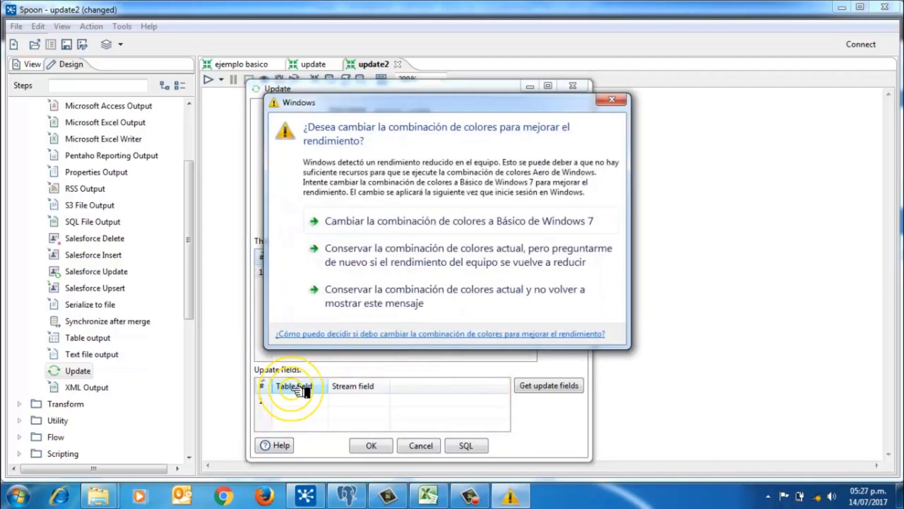
{"action": "left_click", "coordinate": [611, 99]}
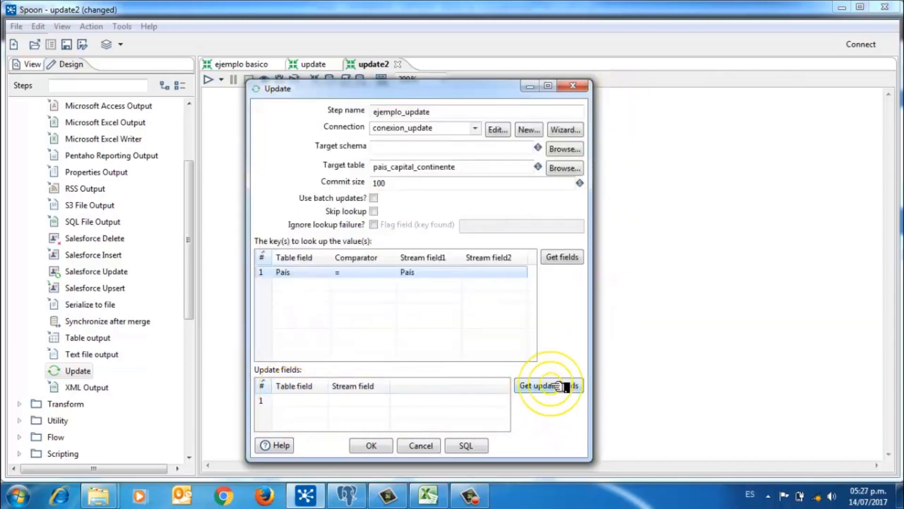
Step: Get update fields, drop País so only Capital and Continente are updated, and confirm
{"action": "left_click", "coordinate": [558, 386]}
{"action": "left_click", "coordinate": [269, 400]}
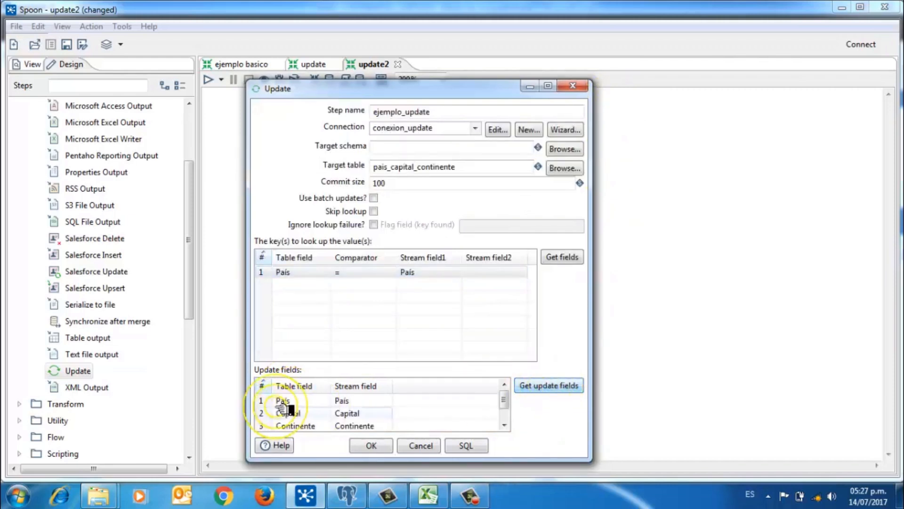
{"action": "key", "text": "Delete"}
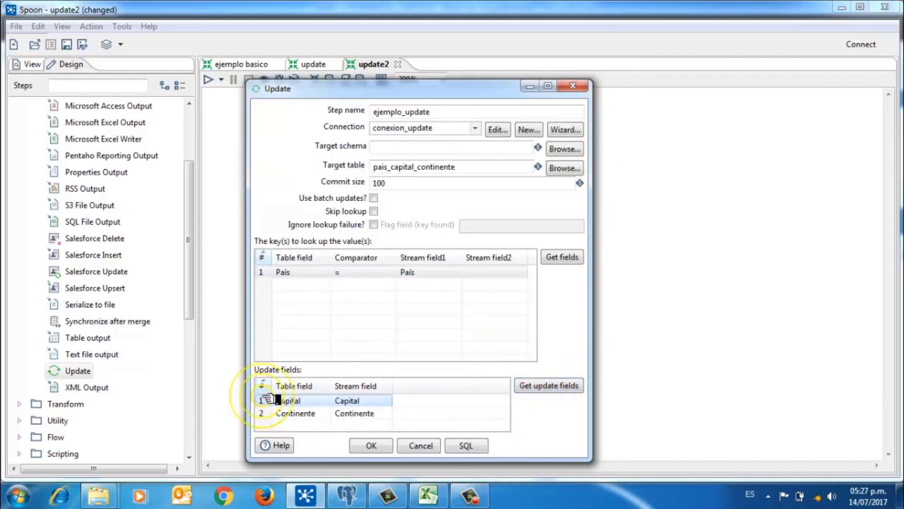
{"action": "left_click", "coordinate": [330, 333]}
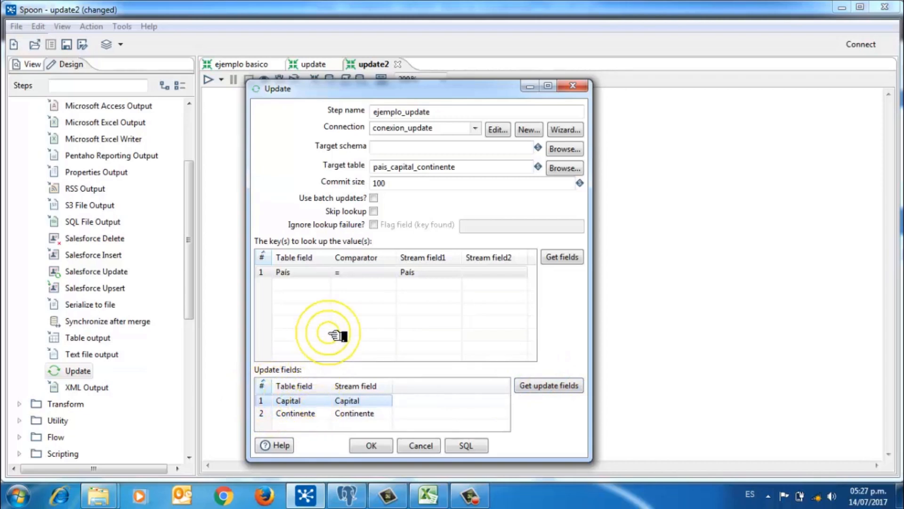
{"action": "left_click", "coordinate": [301, 268]}
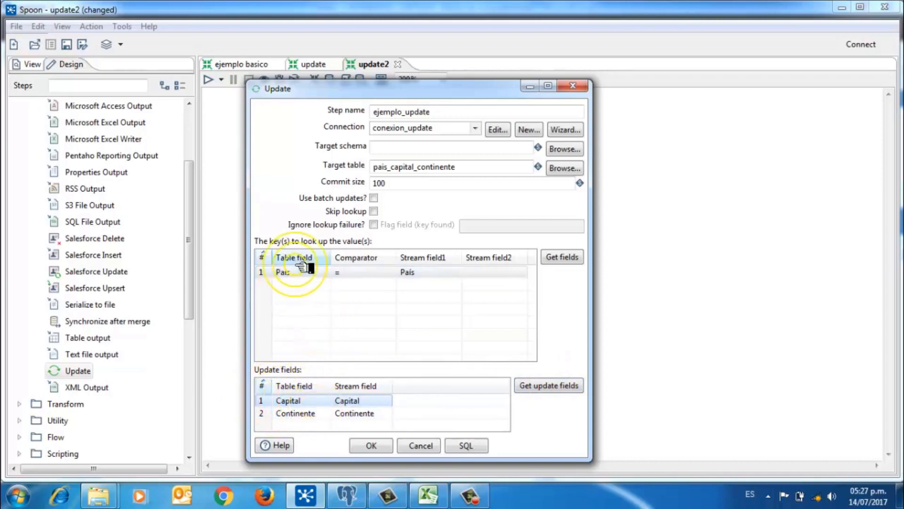
{"action": "left_click", "coordinate": [414, 272]}
{"action": "left_click", "coordinate": [338, 401]}
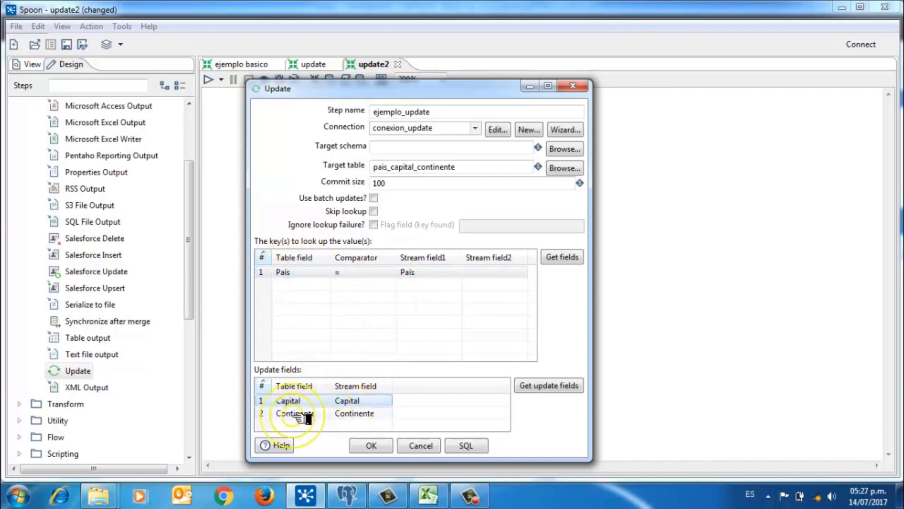
{"action": "left_click", "coordinate": [344, 416]}
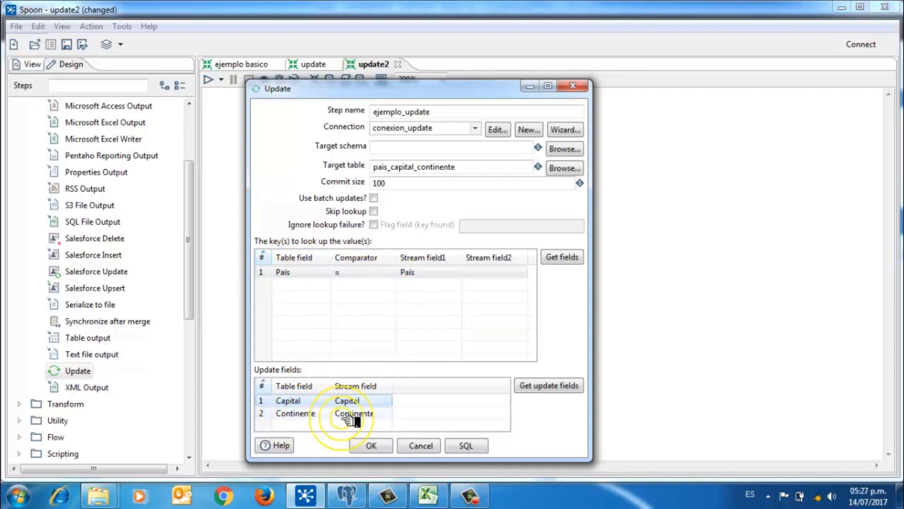
{"action": "left_click", "coordinate": [389, 449]}
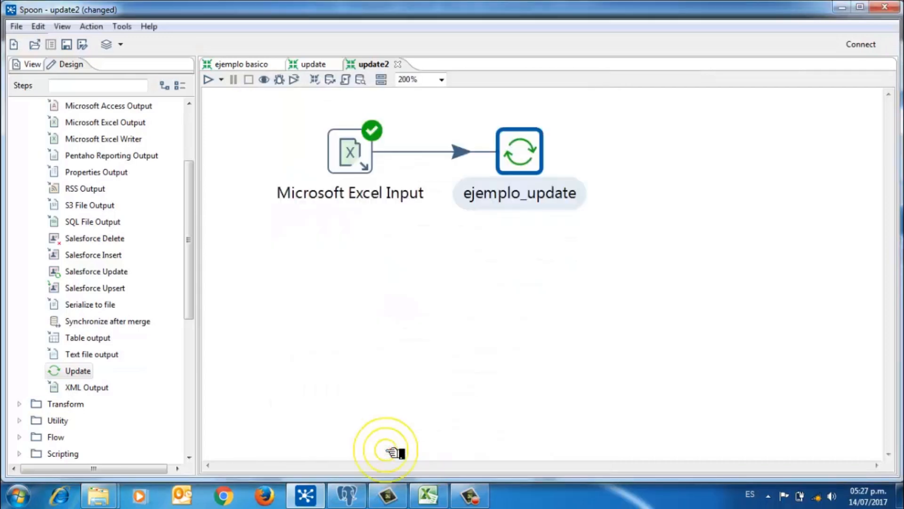
Step: Run update2 and preview the 197 updated rows of País, Capital and Continente
{"action": "left_click", "coordinate": [208, 80]}
{"action": "left_click", "coordinate": [604, 436]}
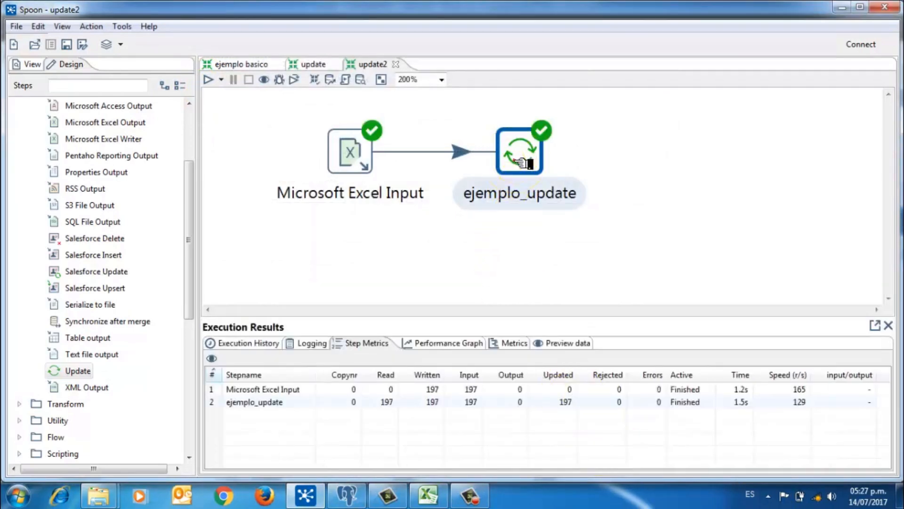
{"action": "left_click", "coordinate": [563, 340]}
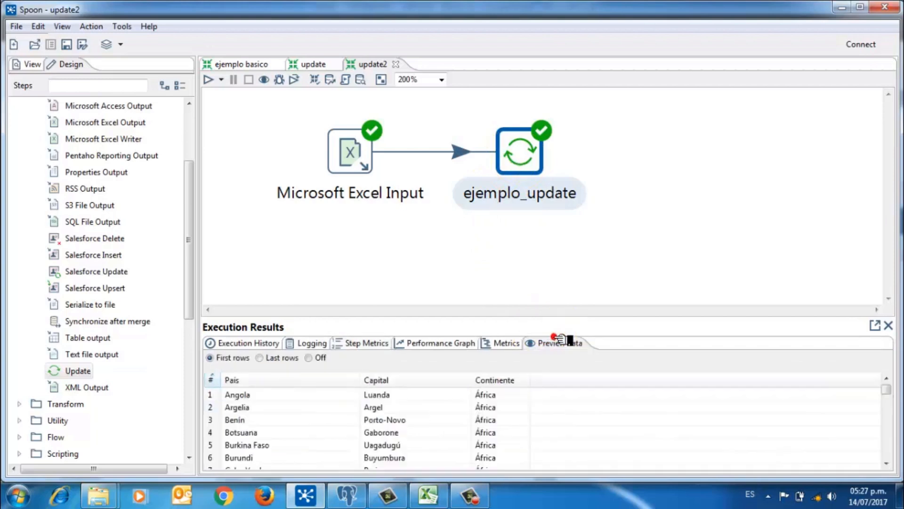
{"action": "scroll", "coordinate": [376, 415], "scroll_direction": "down", "scroll_amount": 20}
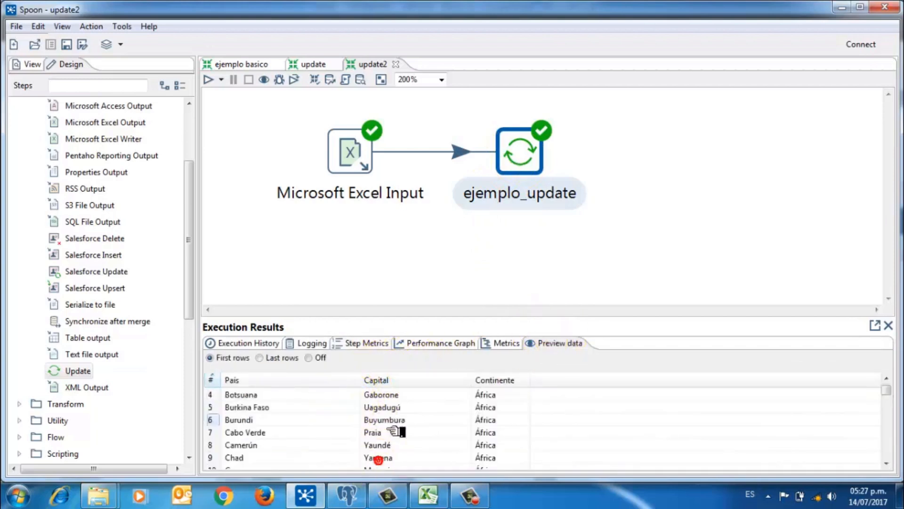
{"action": "scroll", "coordinate": [391, 429], "scroll_direction": "up", "scroll_amount": 20}
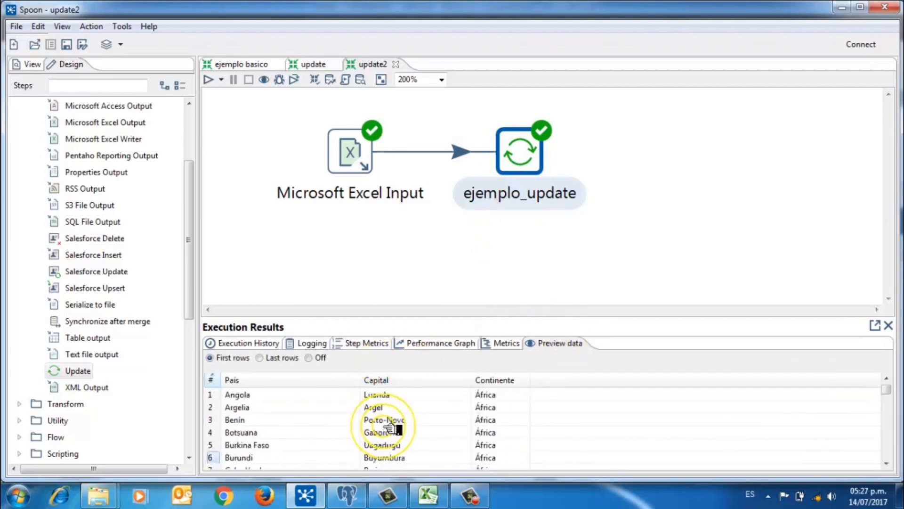
Step: Rerun SELECT * FROM public.pais_capital_continente in pgAdmin to see the filled capitals and continents
{"action": "left_click", "coordinate": [347, 494]}
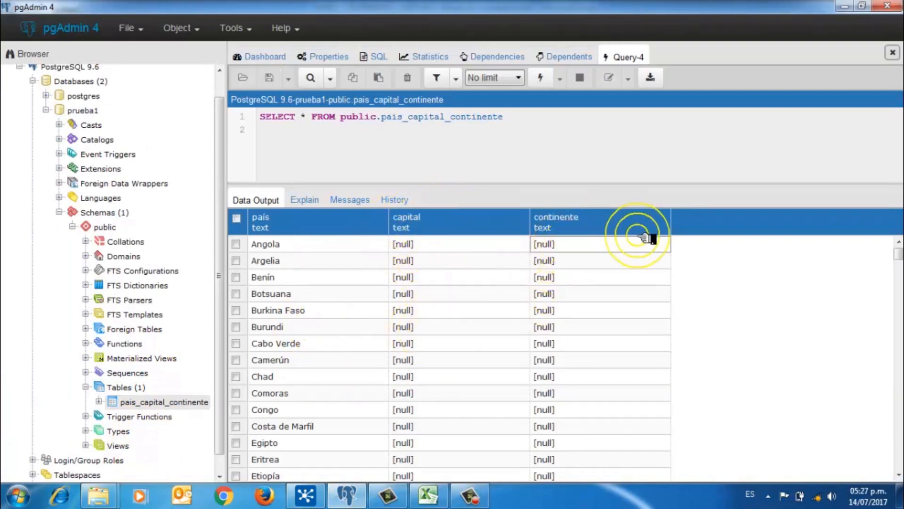
{"action": "left_click", "coordinate": [541, 78]}
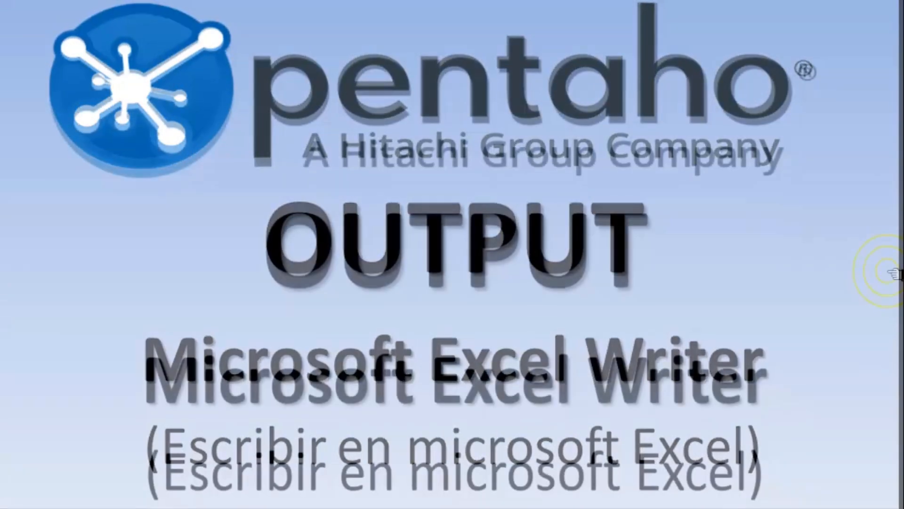
Step: Advance through the Microsoft Excel Writer title and example slides
{"action": "left_click", "coordinate": [893, 273]}
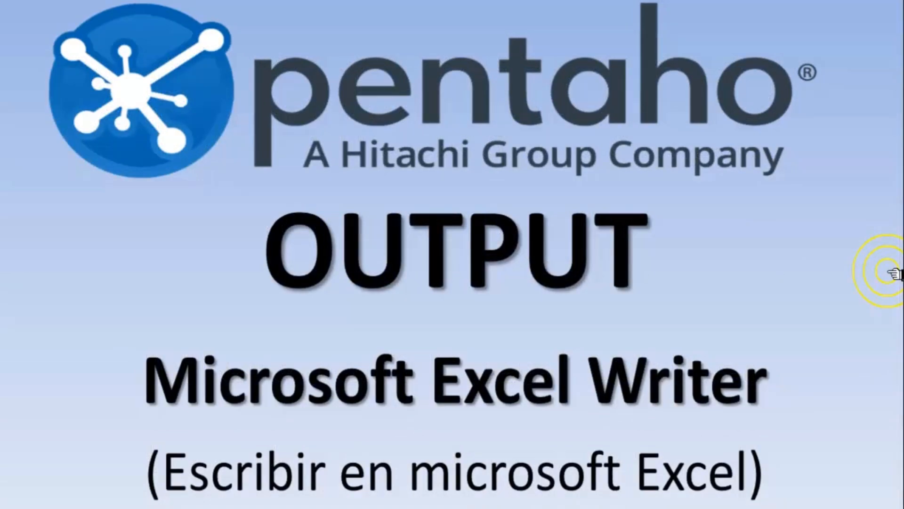
{"action": "left_click", "coordinate": [893, 273]}
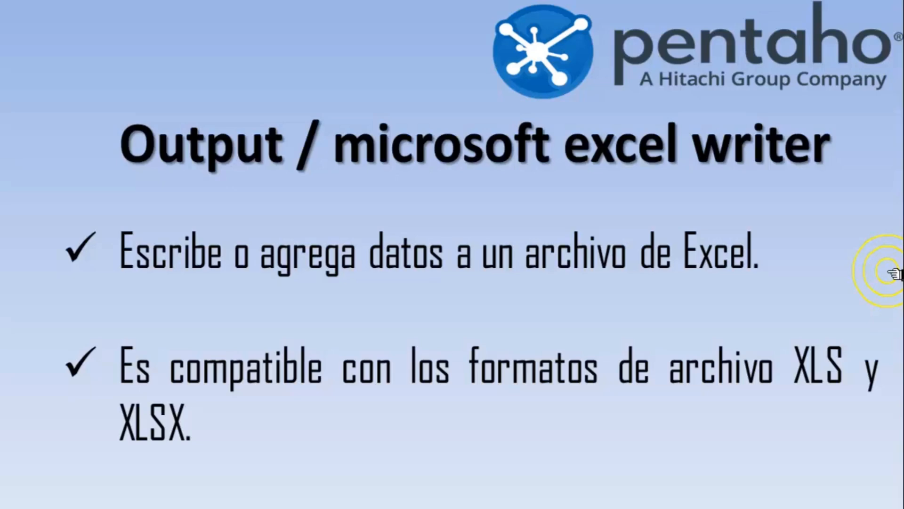
{"action": "left_click", "coordinate": [895, 273]}
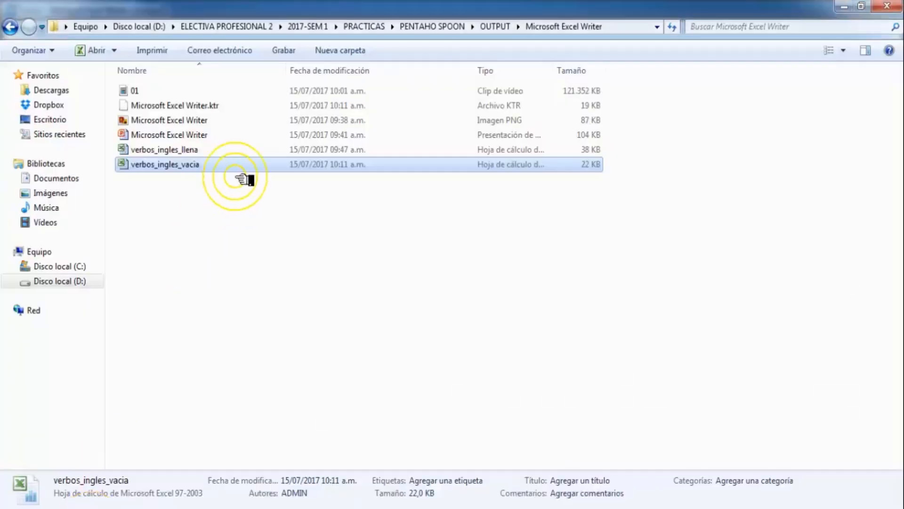
Step: Open the verbos_ingles_llena workbook from its folder
{"action": "left_click", "coordinate": [236, 178]}
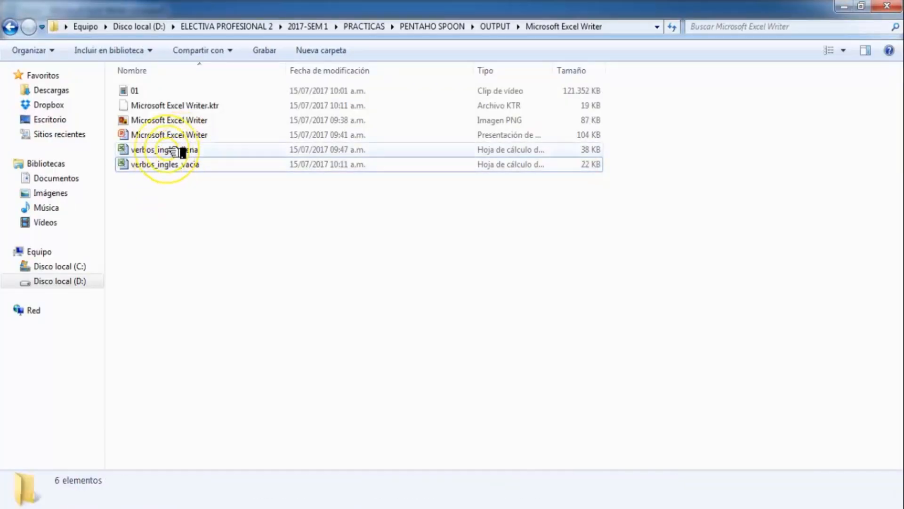
{"action": "left_click", "coordinate": [181, 150]}
{"action": "left_click", "coordinate": [177, 170]}
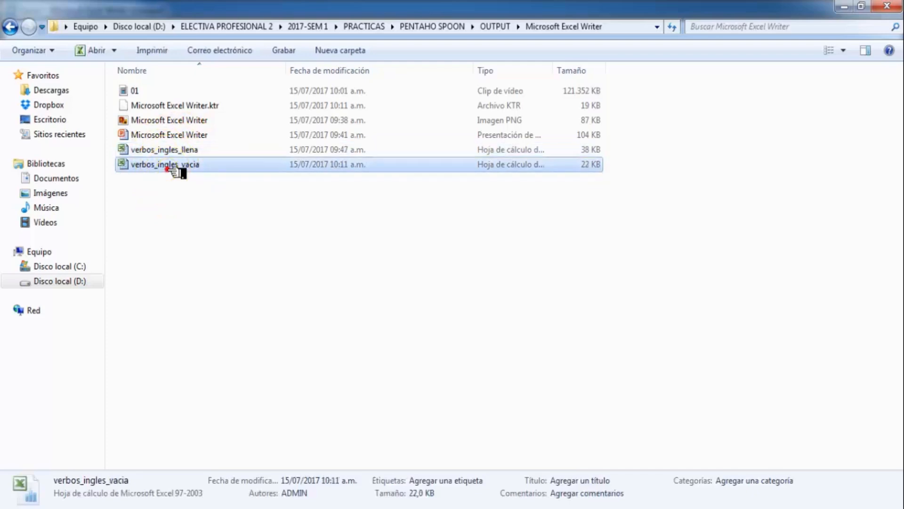
{"action": "left_click", "coordinate": [186, 150]}
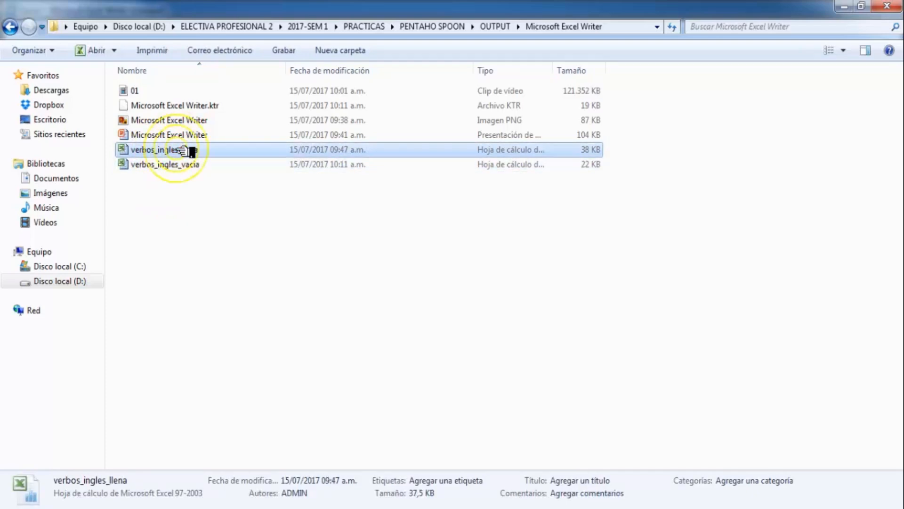
{"action": "double_click", "coordinate": [186, 150]}
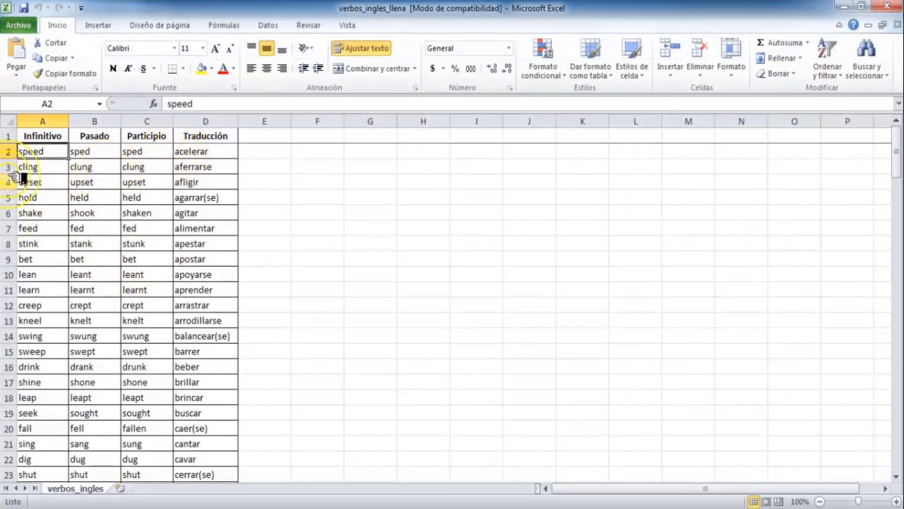
Step: Review the Infinitivo, Pasado, Participio and Traducción columns through row 146, ending with fly/flew/flown/volar
{"action": "left_click", "coordinate": [43, 121]}
{"action": "left_click", "coordinate": [111, 121]}
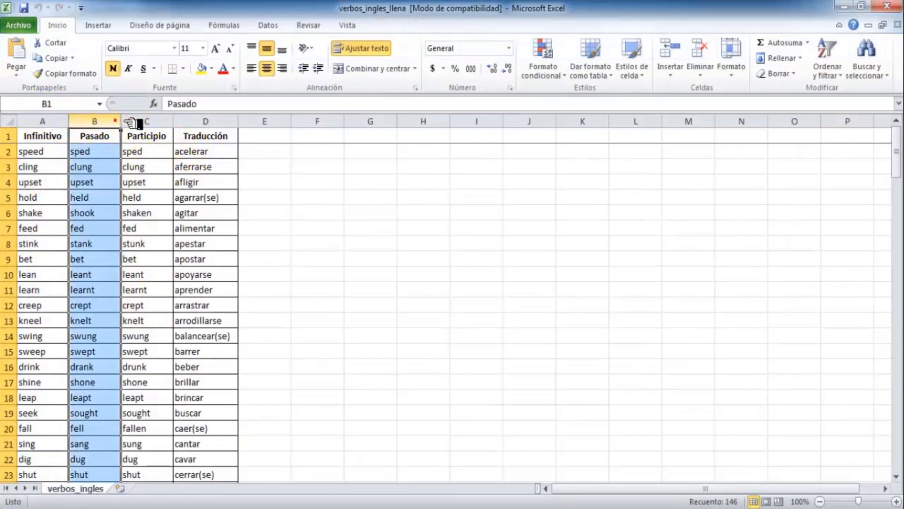
{"action": "left_click", "coordinate": [141, 122]}
{"action": "left_click", "coordinate": [225, 122]}
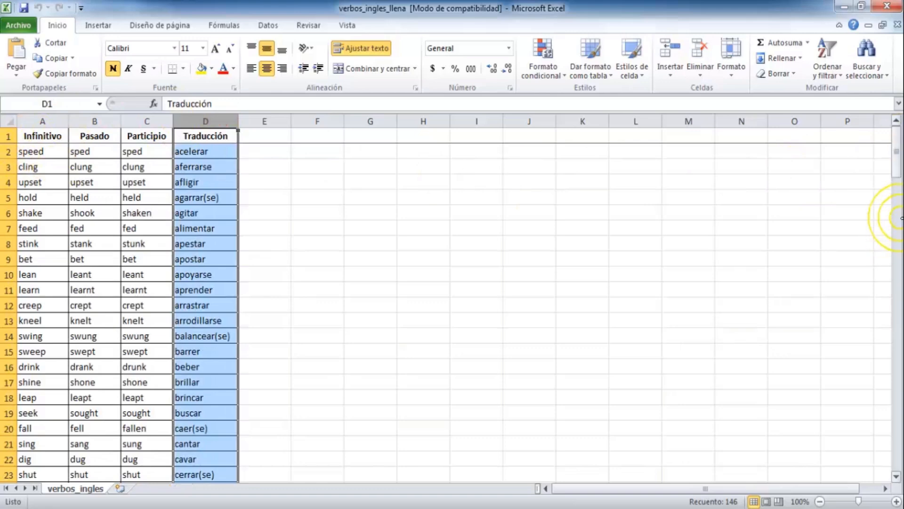
{"action": "left_click_drag", "start_coordinate": [898, 160], "coordinate": [897, 445]}
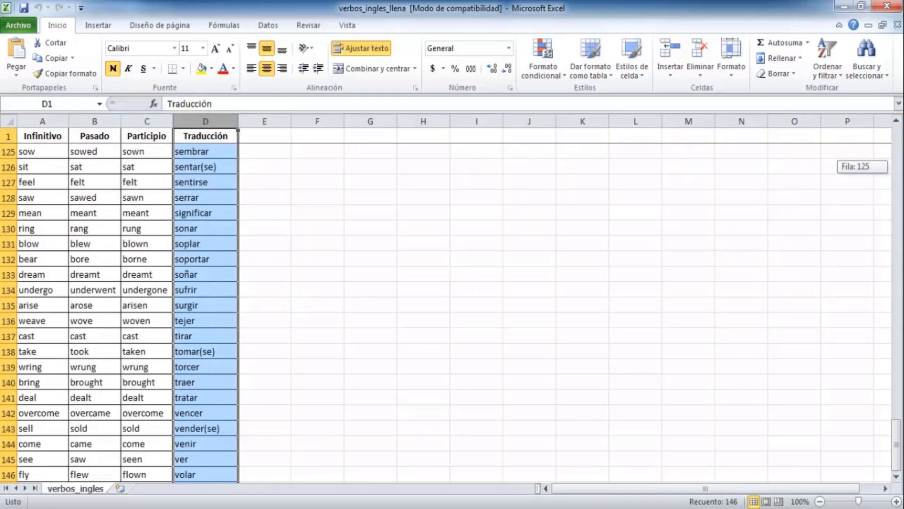
{"action": "scroll", "coordinate": [721, 348], "scroll_direction": "down", "scroll_amount": 1}
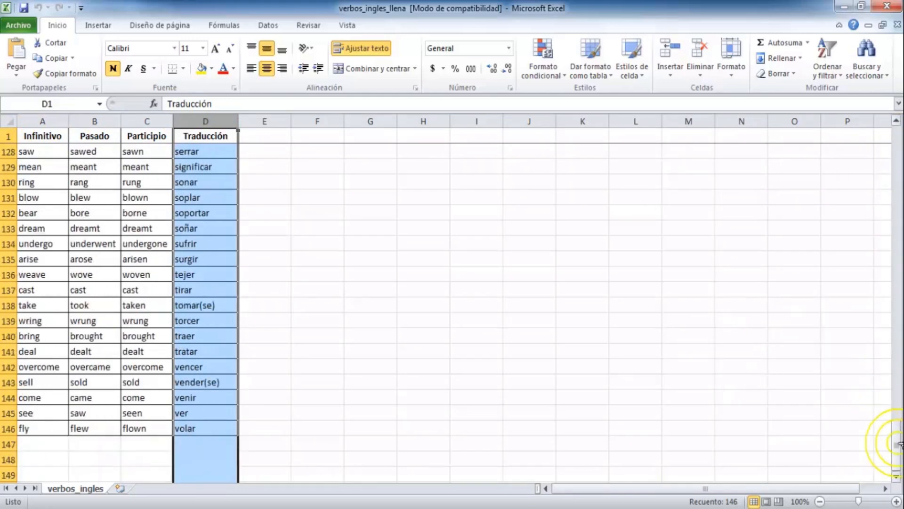
{"action": "left_click_drag", "start_coordinate": [897, 443], "coordinate": [866, 47]}
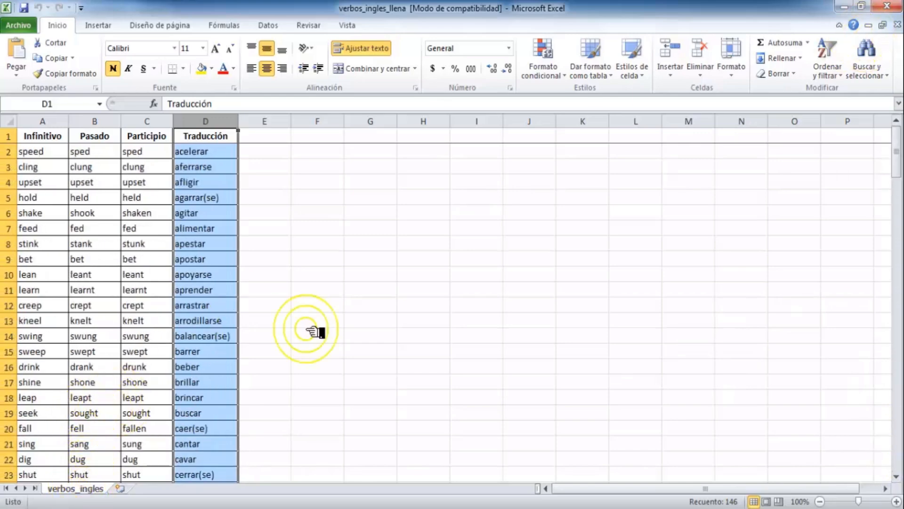
Step: Close verbos_ingles_llena, confirm verbos_ingles_vacia is empty, and return to Spoon
{"action": "left_click", "coordinate": [887, 5]}
{"action": "double_click", "coordinate": [203, 166]}
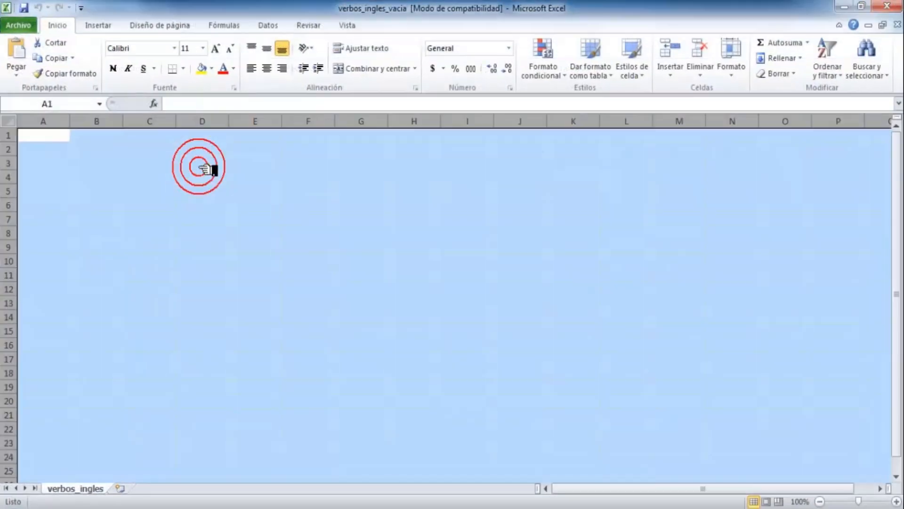
{"action": "left_click", "coordinate": [73, 280]}
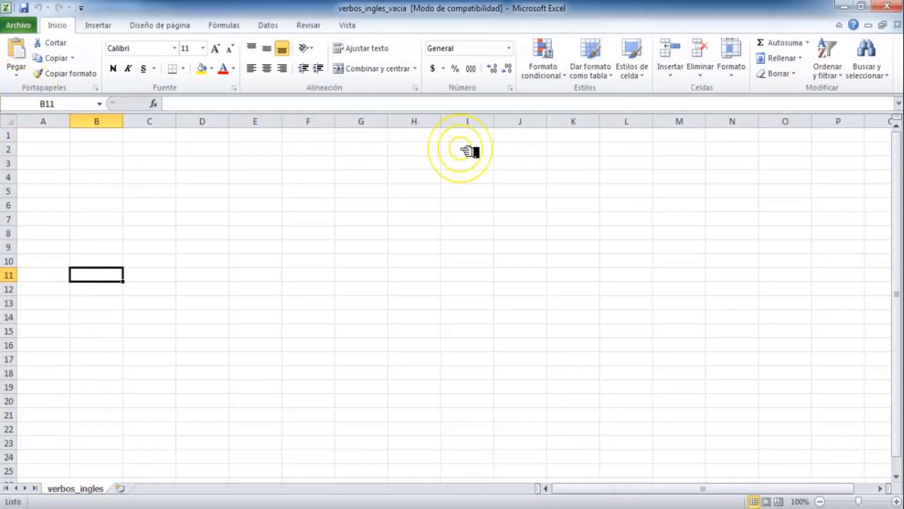
{"action": "left_click", "coordinate": [887, 6]}
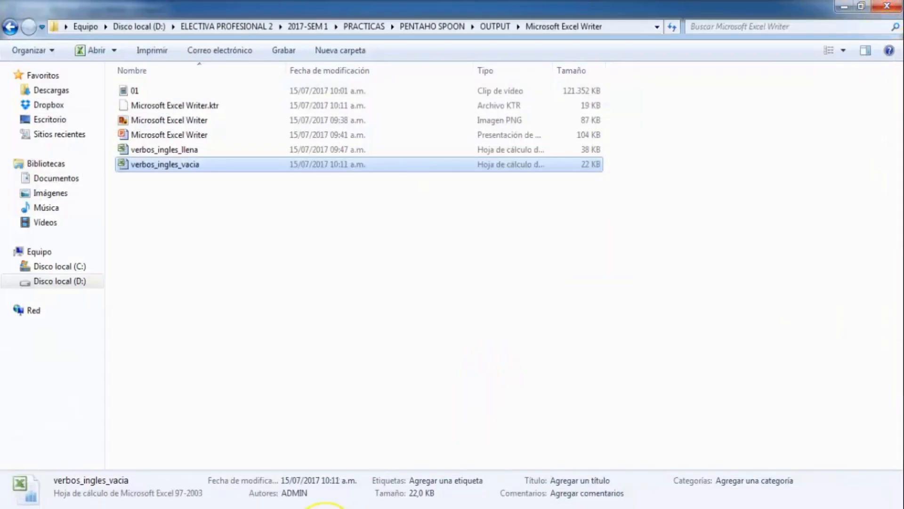
{"action": "left_click", "coordinate": [325, 507]}
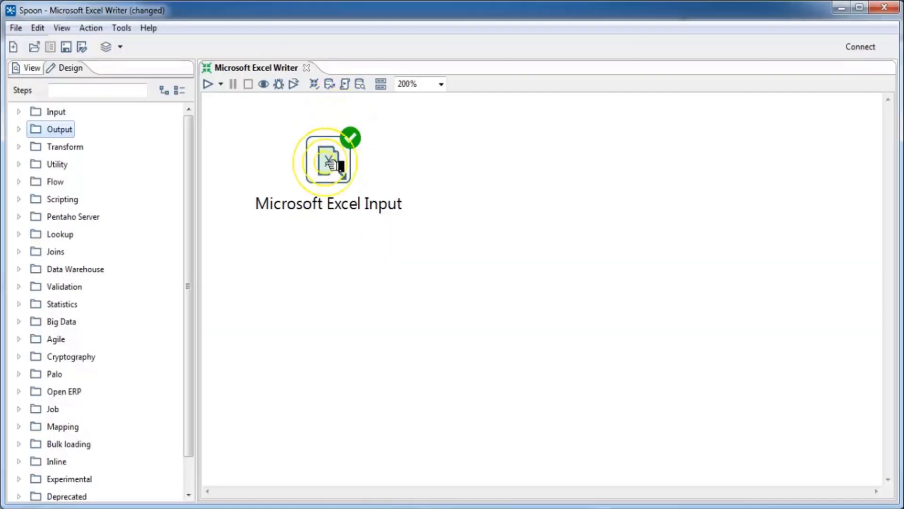
{"action": "double_click", "coordinate": [331, 164]}
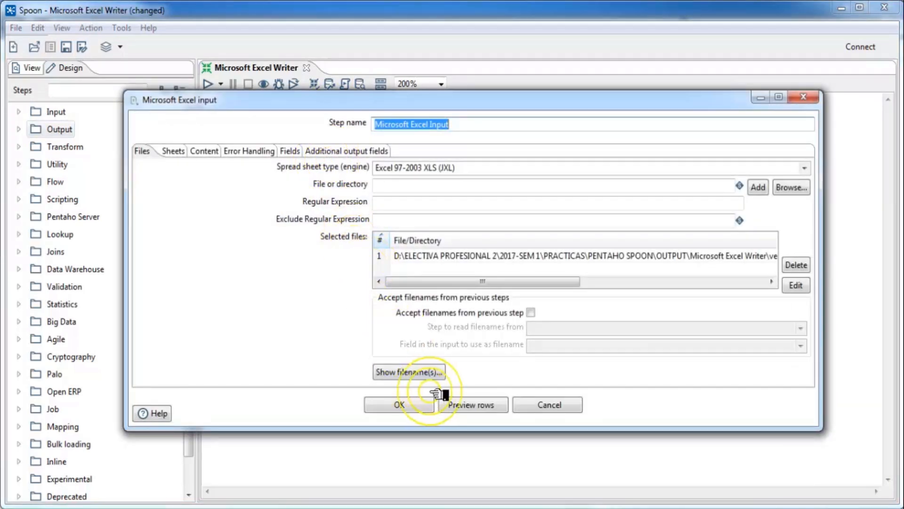
{"action": "left_click", "coordinate": [471, 404]}
{"action": "left_click", "coordinate": [421, 260]}
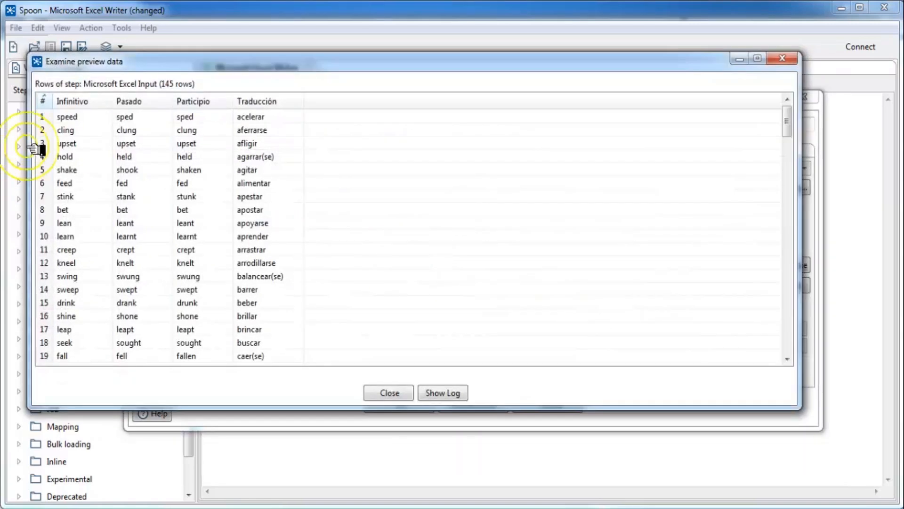
{"action": "left_click_drag", "start_coordinate": [53, 101], "coordinate": [73, 101]}
{"action": "left_click", "coordinate": [44, 101]}
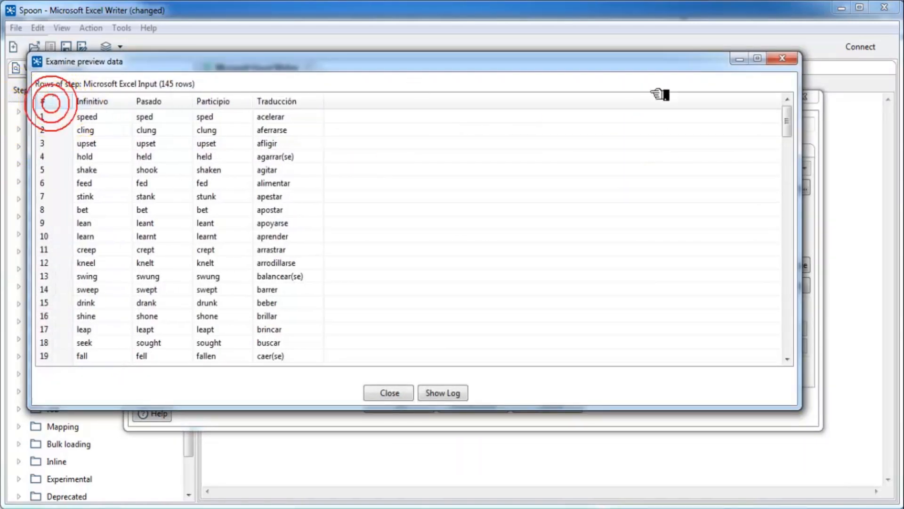
{"action": "left_click_drag", "start_coordinate": [788, 121], "coordinate": [741, 30]}
{"action": "left_click", "coordinate": [398, 392]}
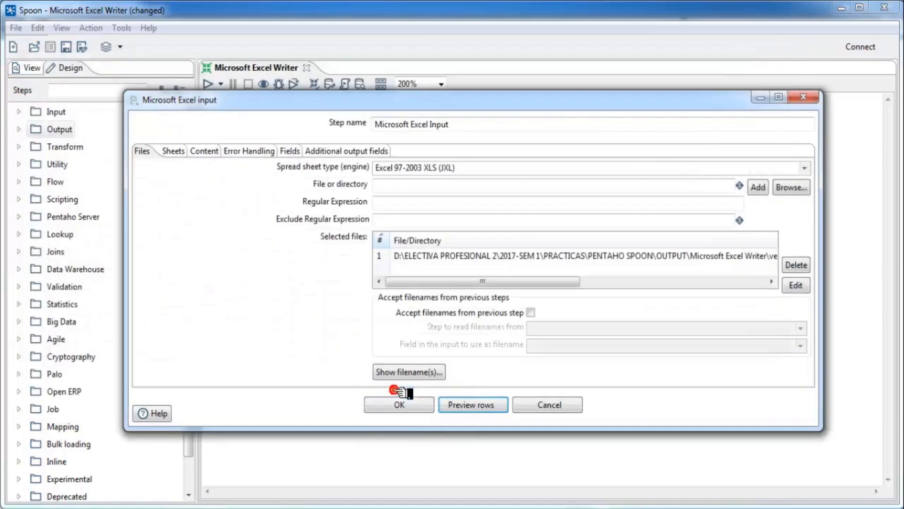
{"action": "left_click", "coordinate": [401, 404]}
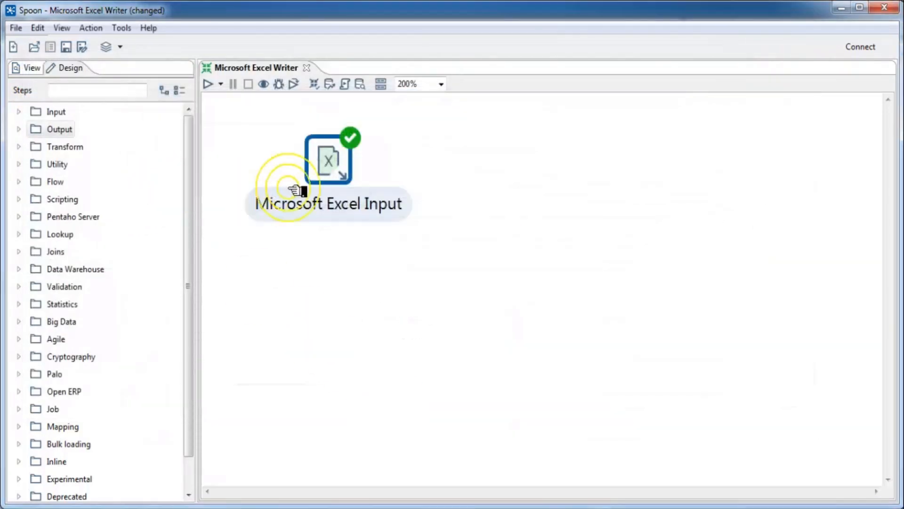
Step: Add a Microsoft Excel Writer step from Output beside the Microsoft Excel Input step
{"action": "left_click", "coordinate": [19, 130]}
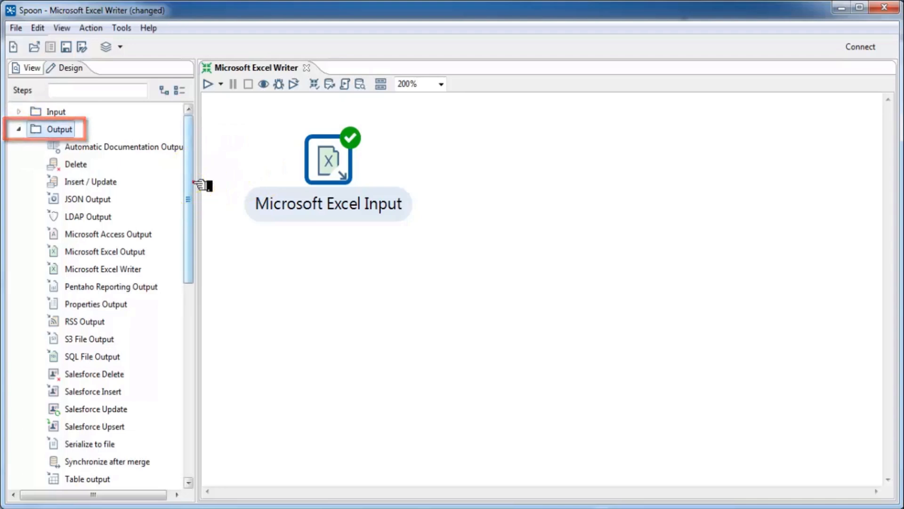
{"action": "mouse_move", "coordinate": [193, 183]}
{"action": "left_mouse_down"}
{"action": "mouse_move", "coordinate": [192, 202]}
{"action": "mouse_move", "coordinate": [194, 185]}
{"action": "left_mouse_up"}
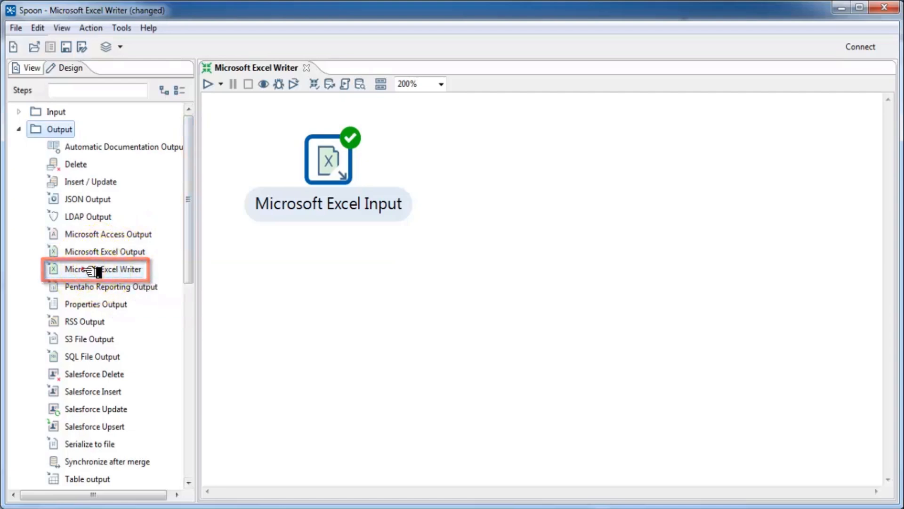
{"action": "left_click_drag", "start_coordinate": [92, 268], "coordinate": [520, 155]}
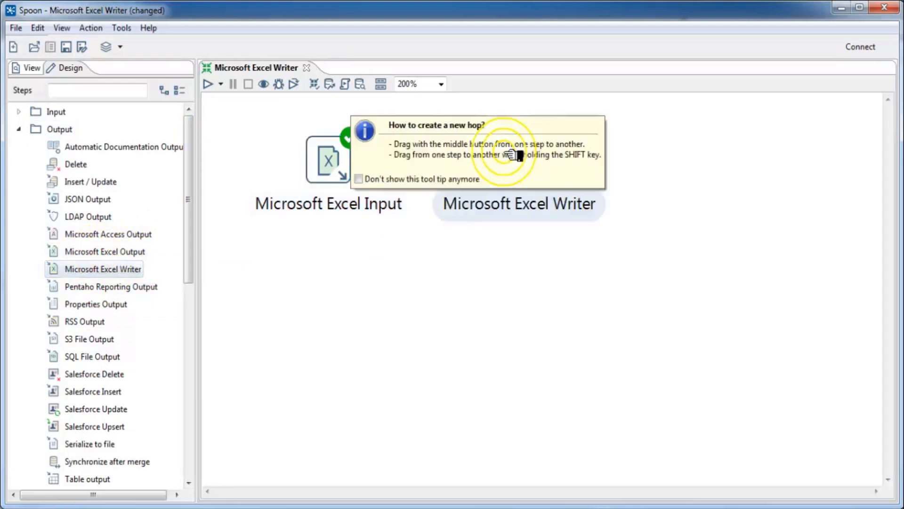
{"action": "left_click", "coordinate": [320, 162]}
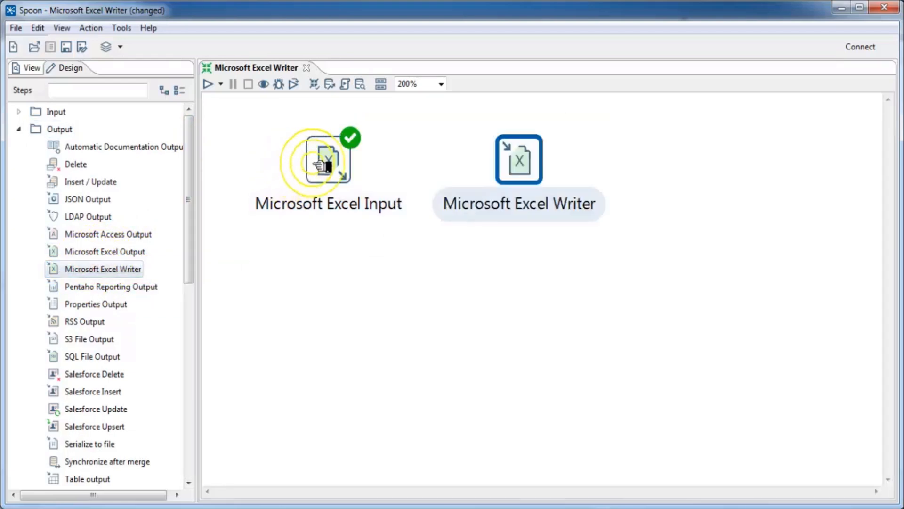
{"action": "left_click", "coordinate": [512, 163]}
{"action": "left_click_drag", "start_coordinate": [513, 164], "coordinate": [556, 171]}
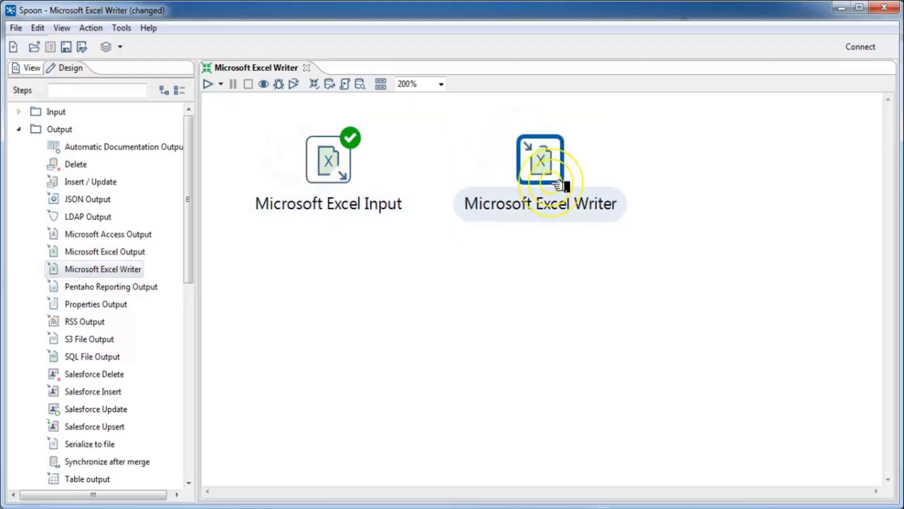
Step: Draw a hop from Microsoft Excel Input to Microsoft Excel Writer
{"action": "left_click", "coordinate": [308, 163]}
{"action": "mouse_move", "coordinate": [330, 204]}
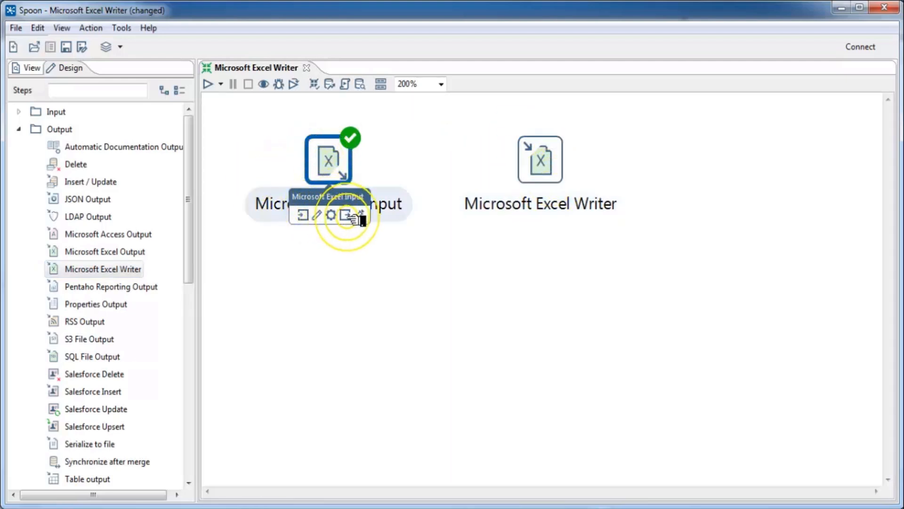
{"action": "left_click_drag", "start_coordinate": [360, 216], "coordinate": [555, 165]}
{"action": "left_click", "coordinate": [554, 165]}
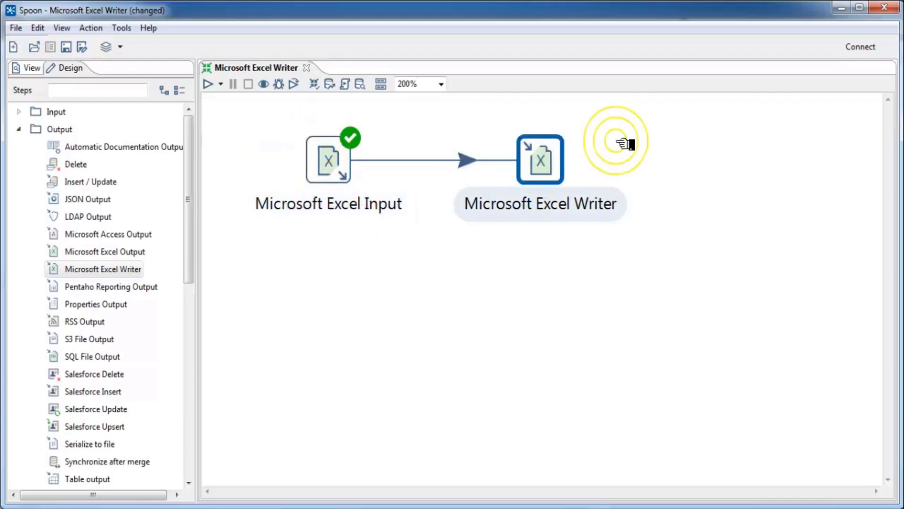
{"action": "left_click", "coordinate": [535, 184]}
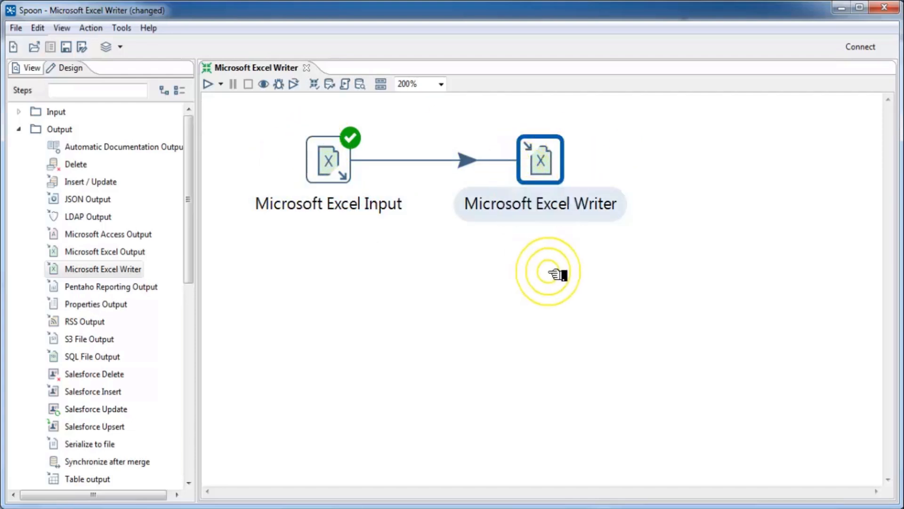
{"action": "left_click", "coordinate": [537, 161]}
{"action": "mouse_move", "coordinate": [538, 162]}
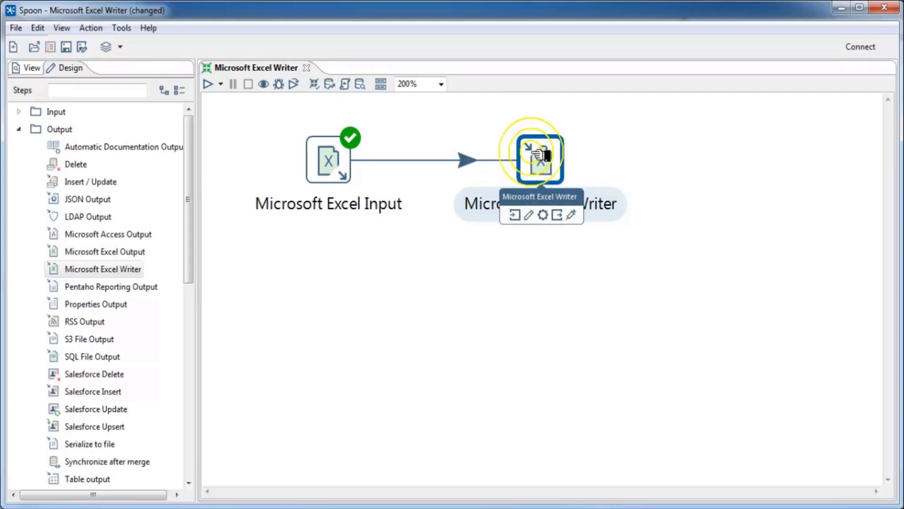
Step: Name the Excel Writer step ejemplo_01 and set its output file to verbos_ingles_vacia
{"action": "double_click", "coordinate": [537, 155]}
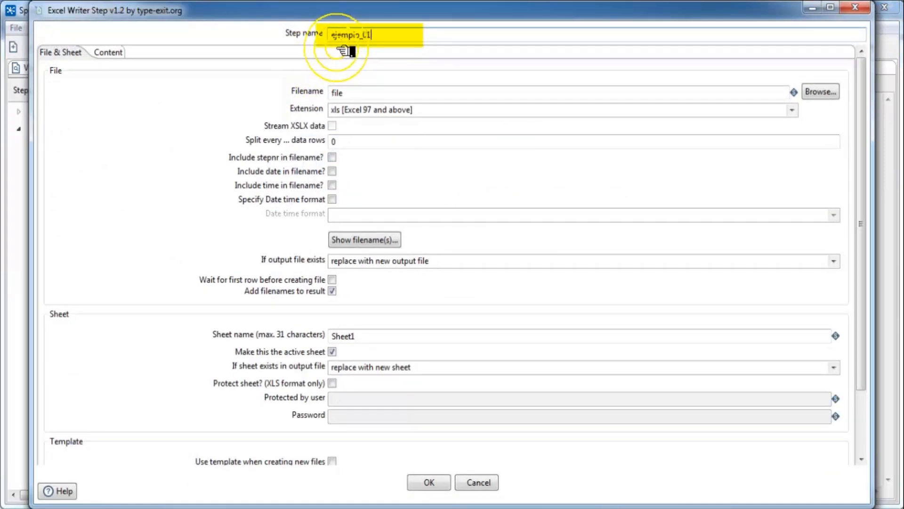
{"action": "double_click", "coordinate": [380, 92]}
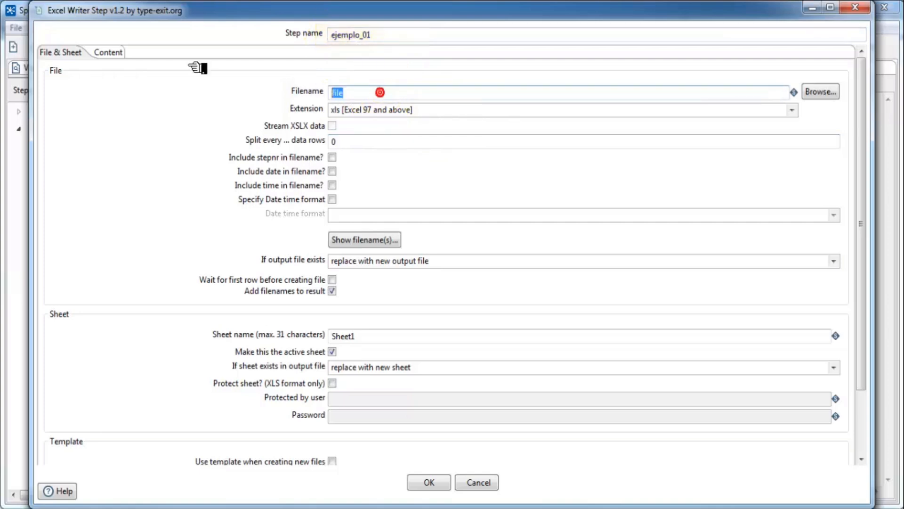
{"action": "left_click", "coordinate": [821, 92]}
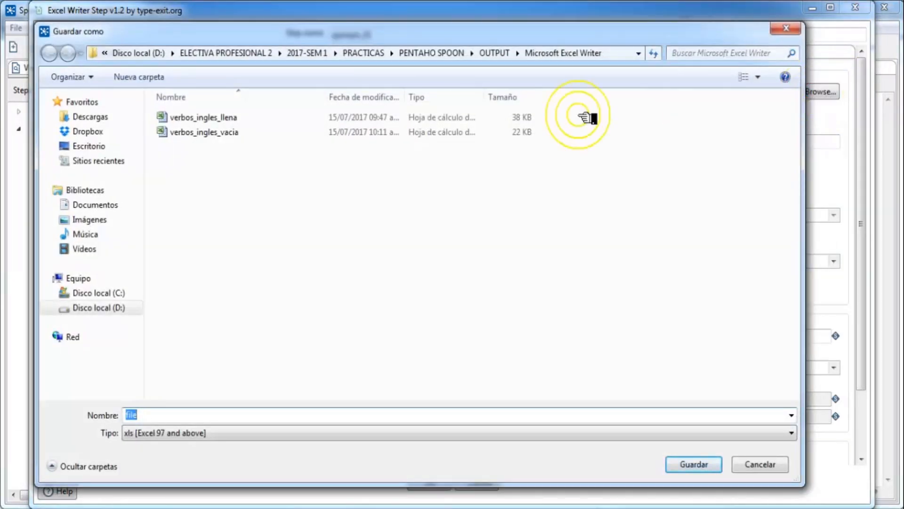
{"action": "left_click", "coordinate": [212, 134]}
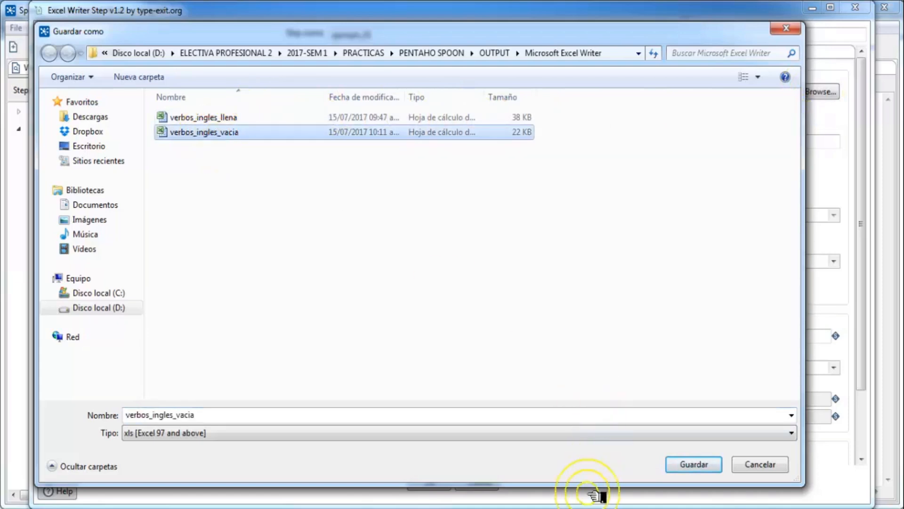
{"action": "left_click", "coordinate": [674, 467]}
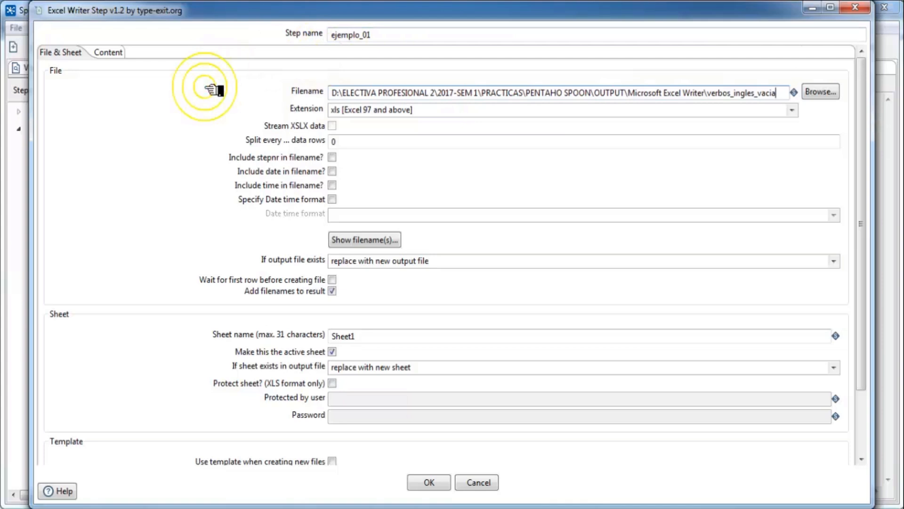
Step: Keep the xls Excel 97 format and write into the existing output file
{"action": "left_click", "coordinate": [794, 108]}
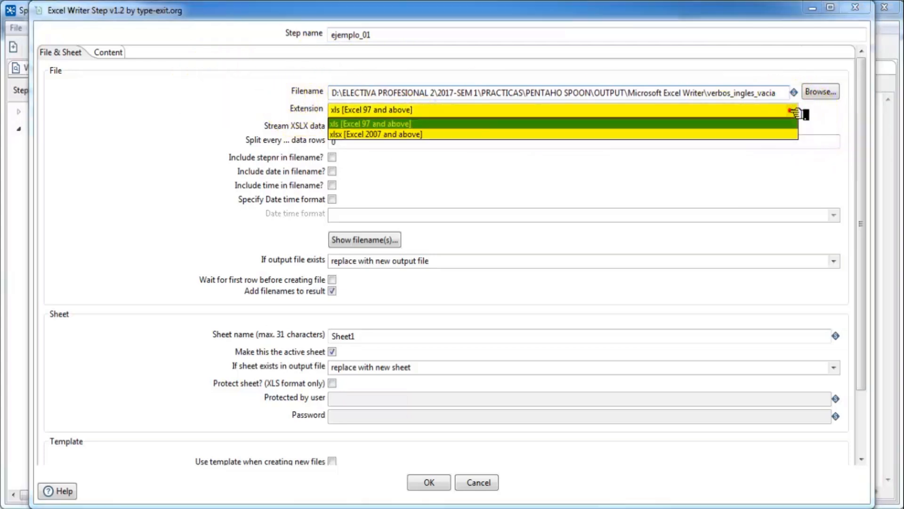
{"action": "left_click", "coordinate": [358, 124]}
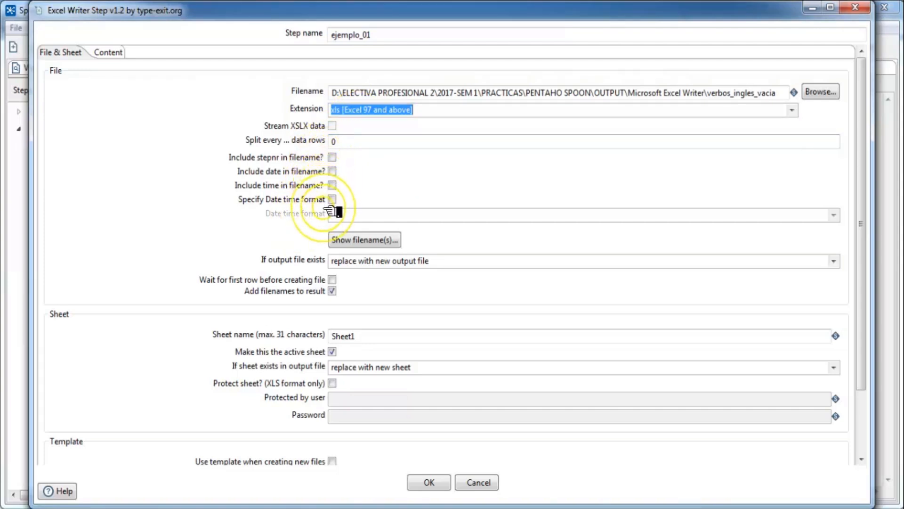
{"action": "left_click", "coordinate": [344, 239]}
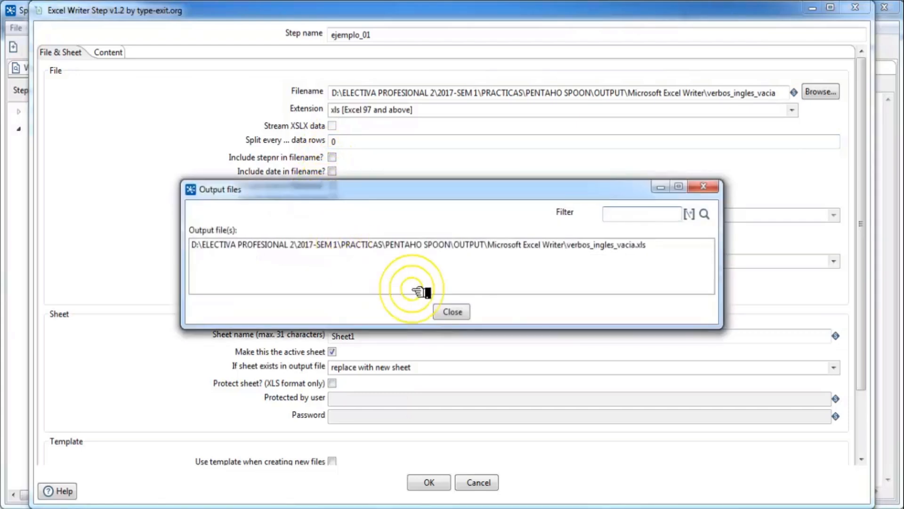
{"action": "left_click", "coordinate": [467, 313]}
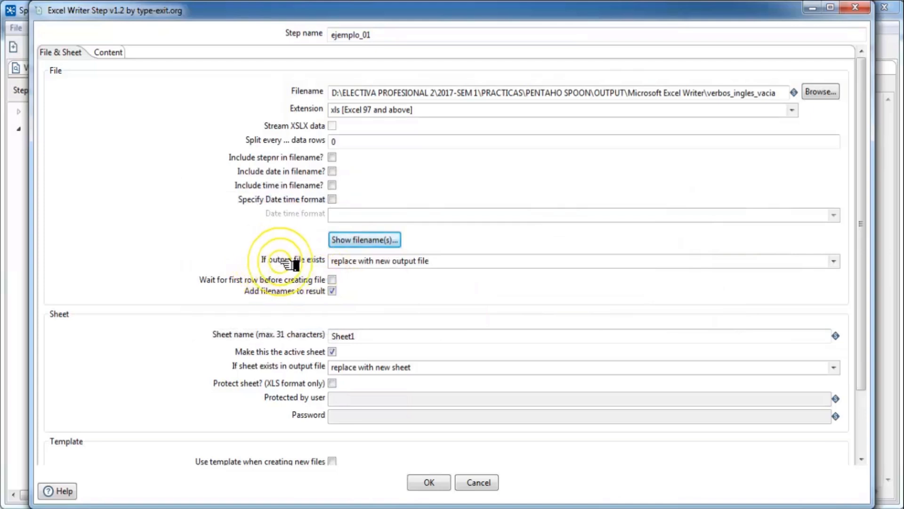
{"action": "left_click", "coordinate": [830, 262]}
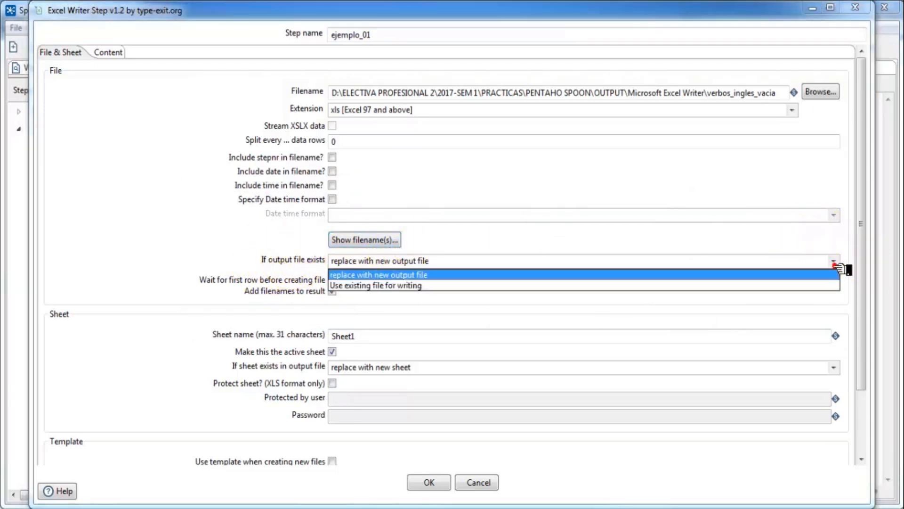
{"action": "left_click", "coordinate": [391, 286]}
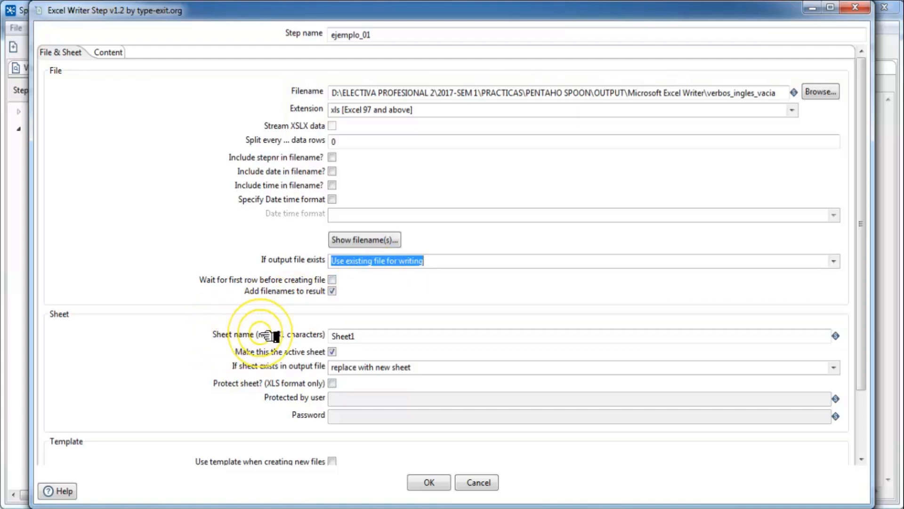
Step: Name the target sheet ejemplo1, keeping replacement of an existing sheet
{"action": "double_click", "coordinate": [351, 336]}
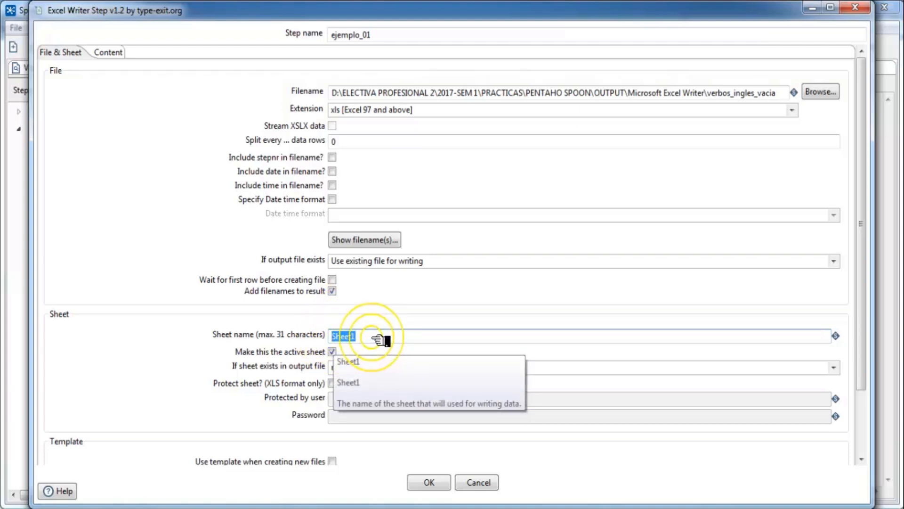
{"action": "type", "text": "emplo"}
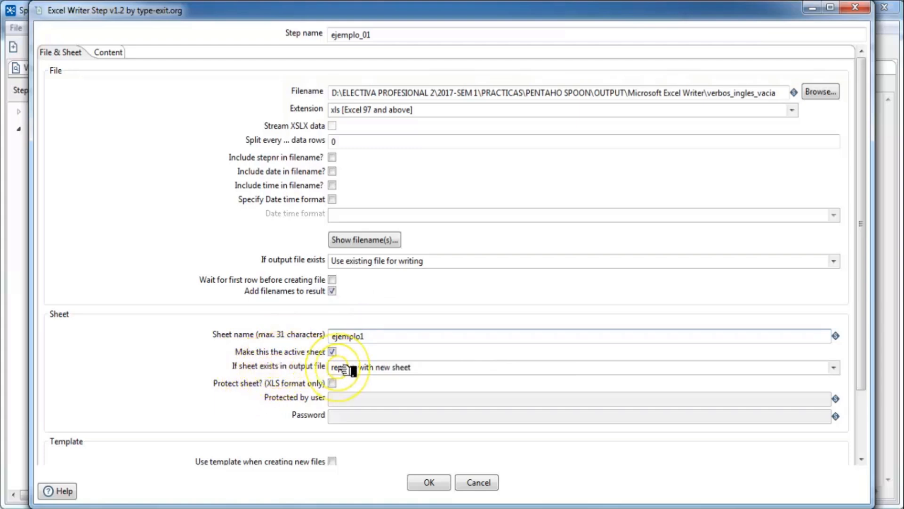
{"action": "left_click", "coordinate": [834, 367]}
{"action": "left_click", "coordinate": [355, 393]}
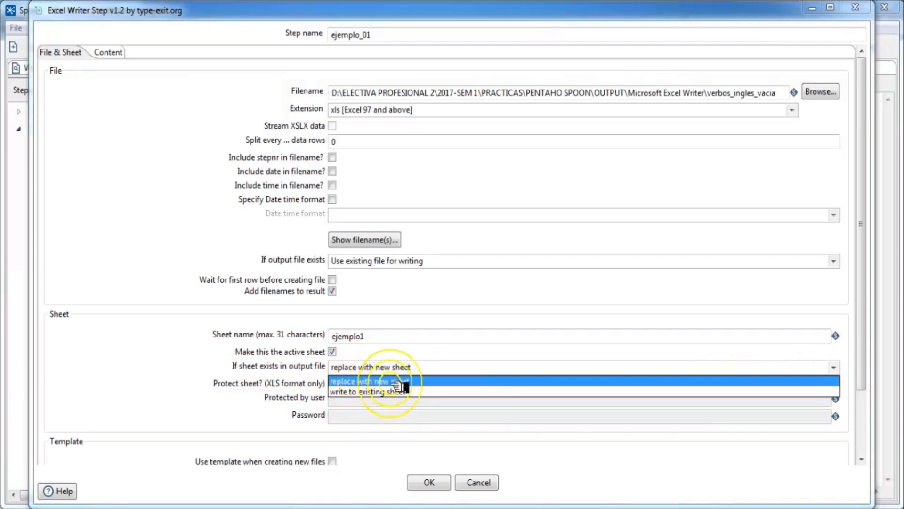
{"action": "left_click", "coordinate": [365, 382]}
{"action": "left_click", "coordinate": [113, 52]}
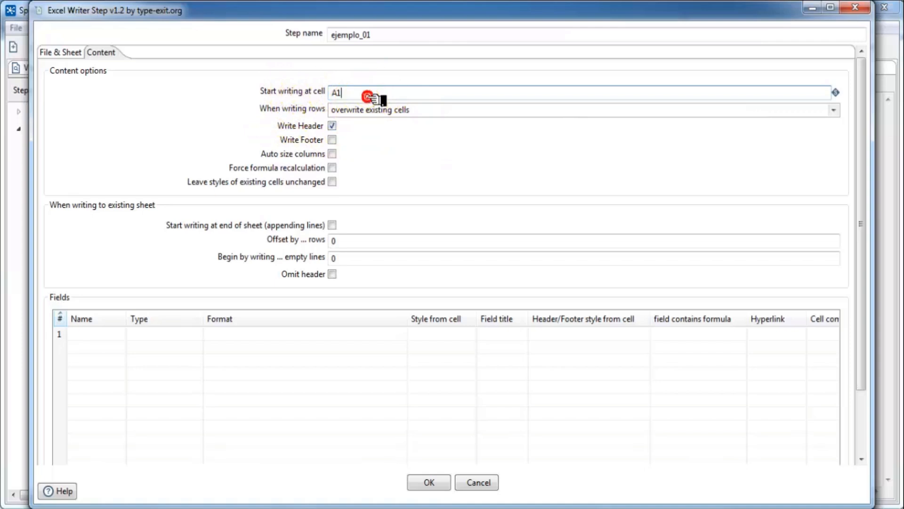
Step: Keep overwriting existing cells and turn on Auto size columns
{"action": "left_click", "coordinate": [283, 84]}
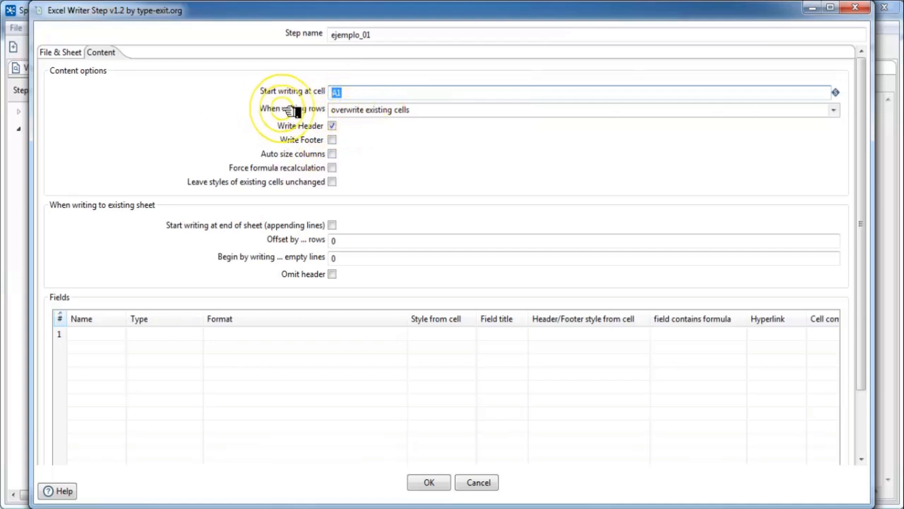
{"action": "left_click", "coordinate": [834, 111]}
{"action": "left_click", "coordinate": [372, 109]}
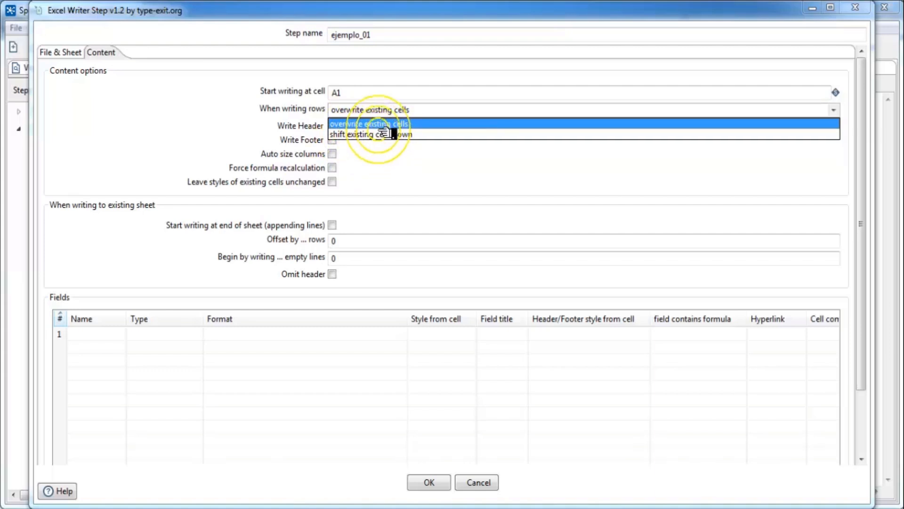
{"action": "left_click", "coordinate": [382, 125]}
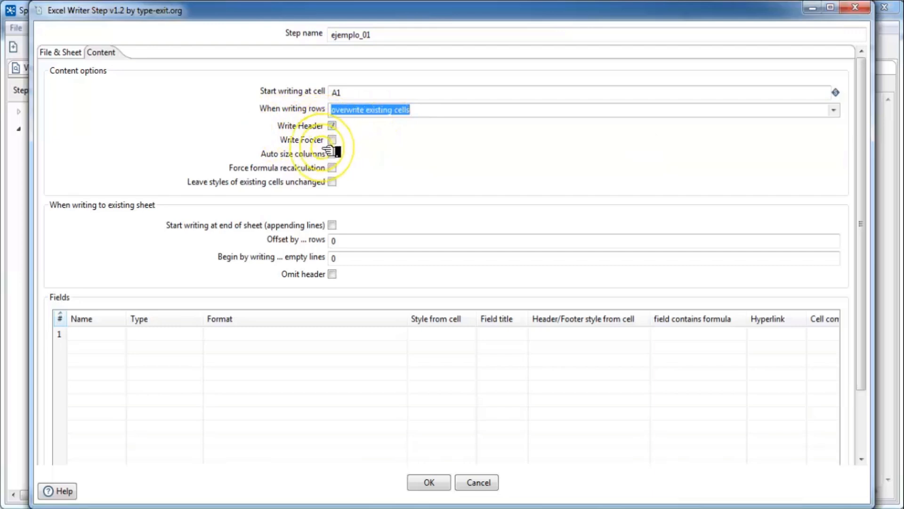
{"action": "left_click", "coordinate": [332, 154]}
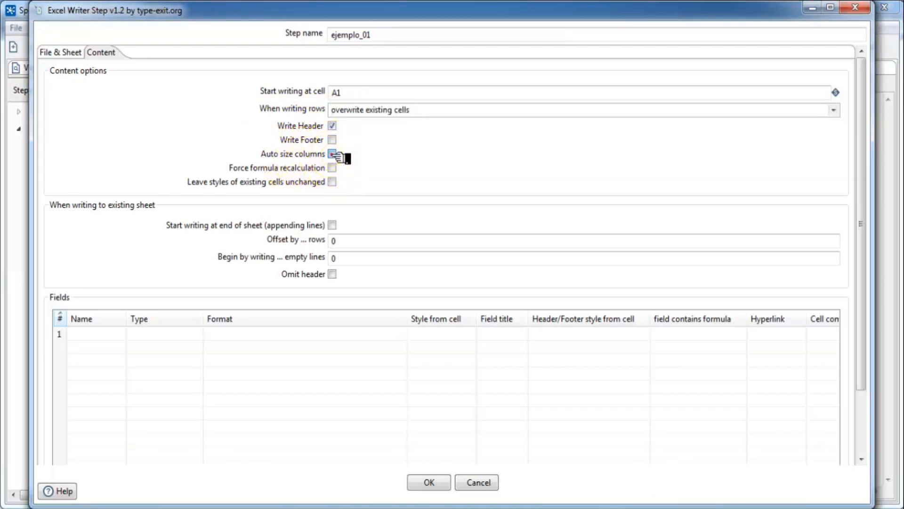
{"action": "left_click", "coordinate": [335, 152]}
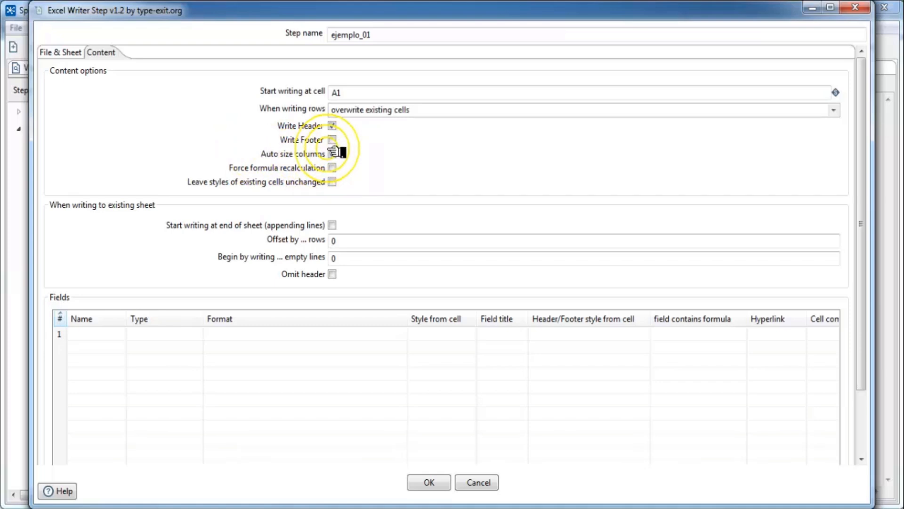
{"action": "left_click", "coordinate": [332, 154]}
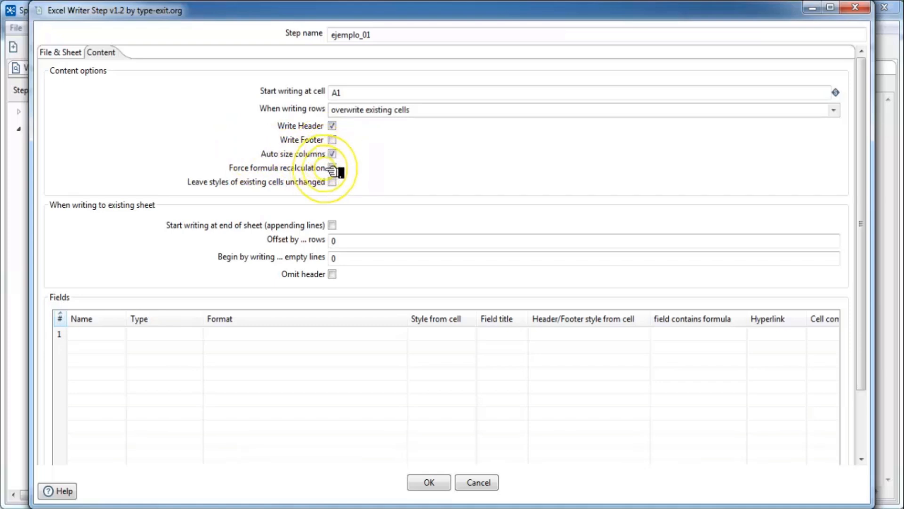
Step: Load the Infinitivo, Pasado, Participio and Traducción fields and save the step settings
{"action": "left_click", "coordinate": [333, 168]}
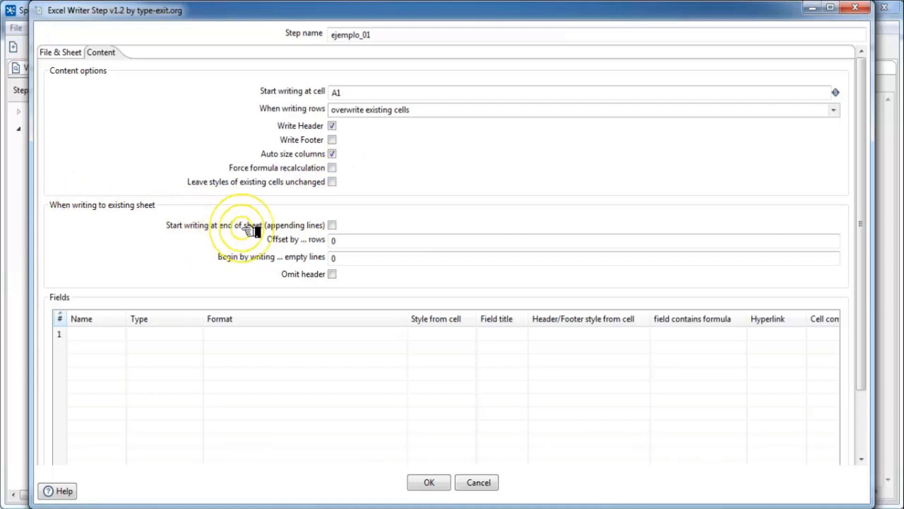
{"action": "left_click", "coordinate": [383, 241]}
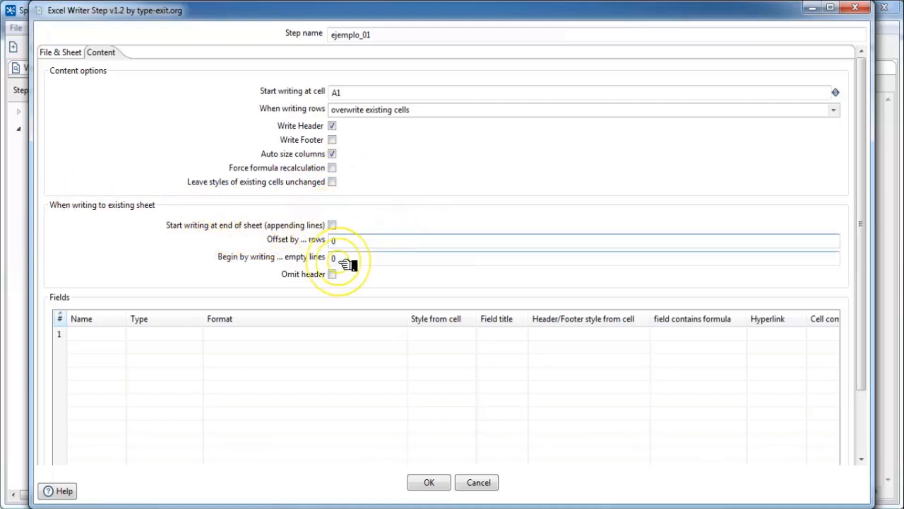
{"action": "scroll", "coordinate": [867, 242], "scroll_direction": "down", "scroll_amount": 3}
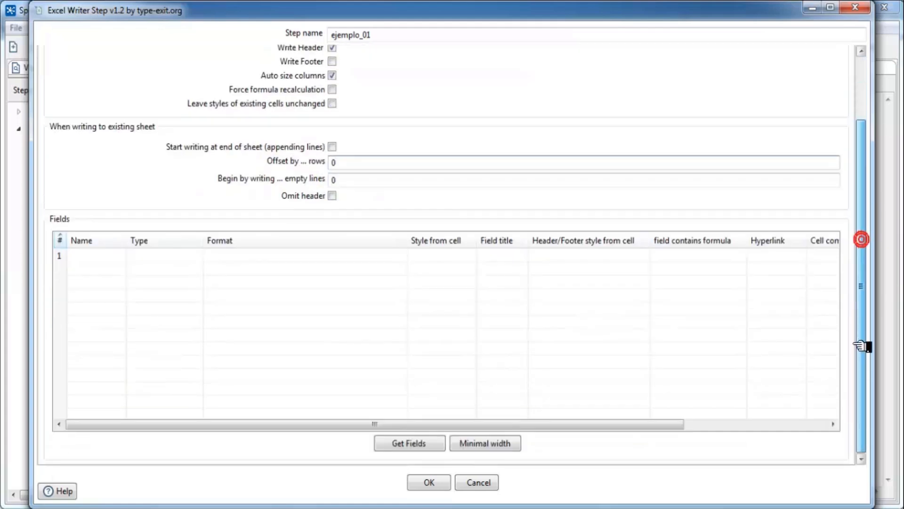
{"action": "left_click", "coordinate": [421, 443]}
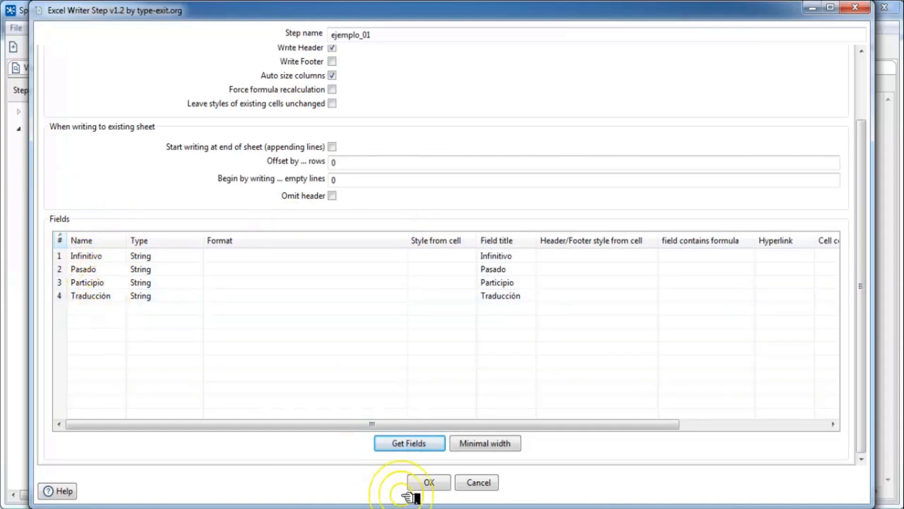
{"action": "left_click", "coordinate": [429, 482]}
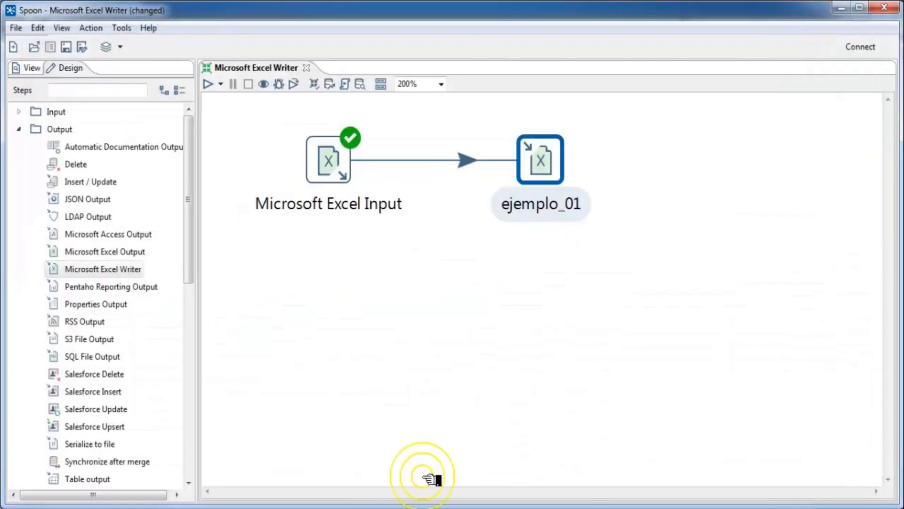
Step: Run the transformation, preview the 145 written verb rows, and view the output folder
{"action": "left_click", "coordinate": [208, 85]}
{"action": "left_click", "coordinate": [607, 467]}
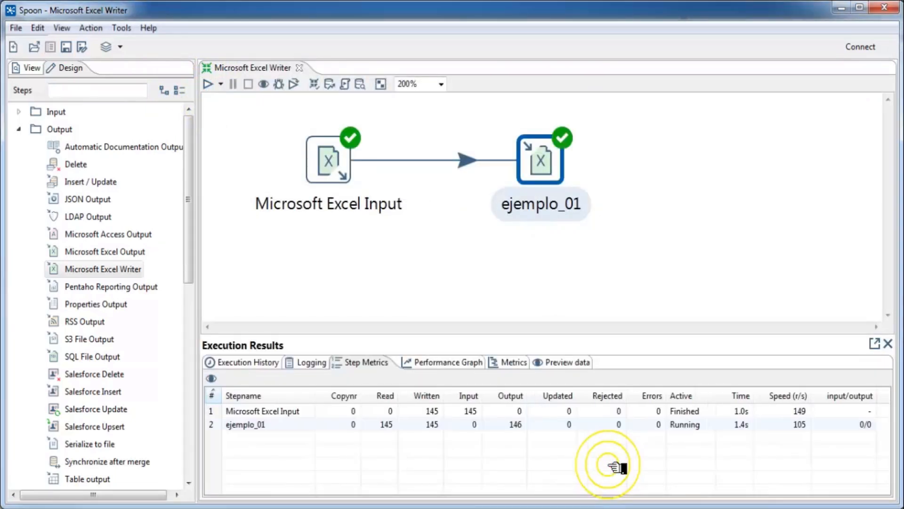
{"action": "left_click", "coordinate": [565, 363]}
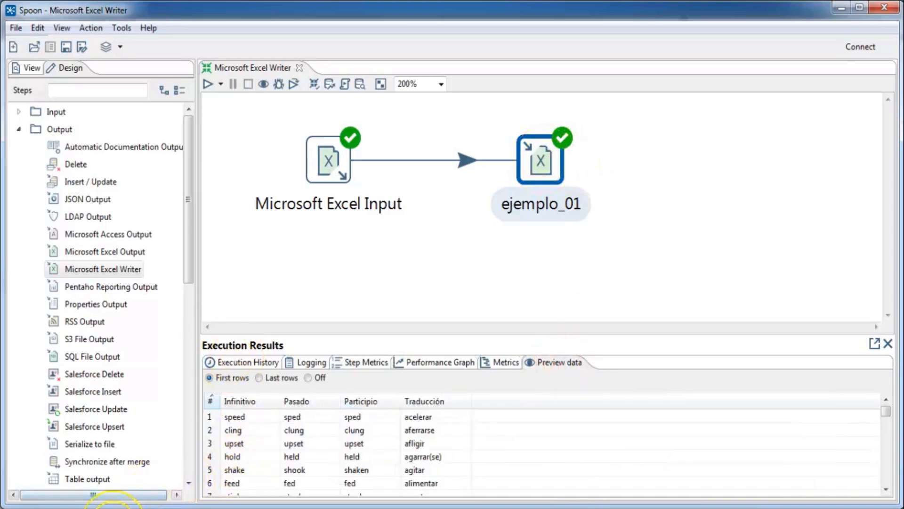
{"action": "left_click", "coordinate": [113, 506]}
{"action": "left_click", "coordinate": [209, 255]}
Step: Open verbos_ingles_vacia and inspect the verb table on the ejemplo1 sheet
{"action": "left_click", "coordinate": [186, 167]}
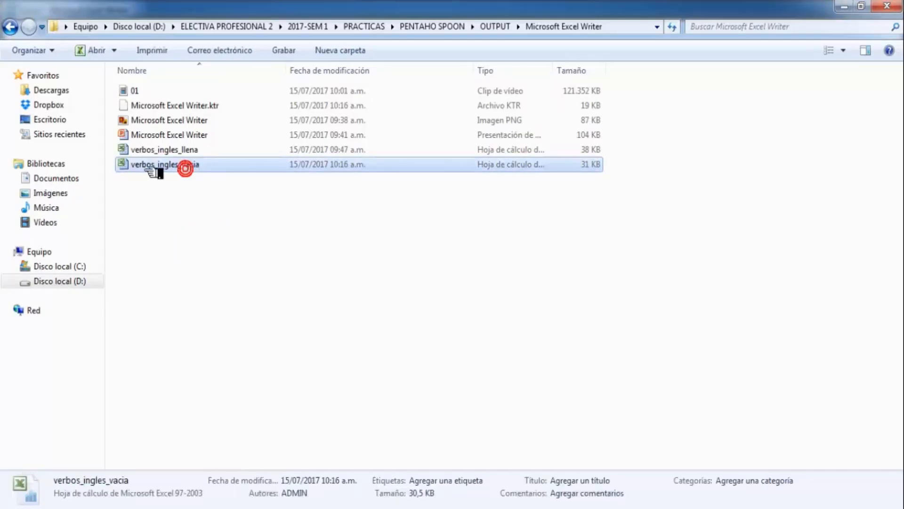
{"action": "double_click", "coordinate": [153, 175]}
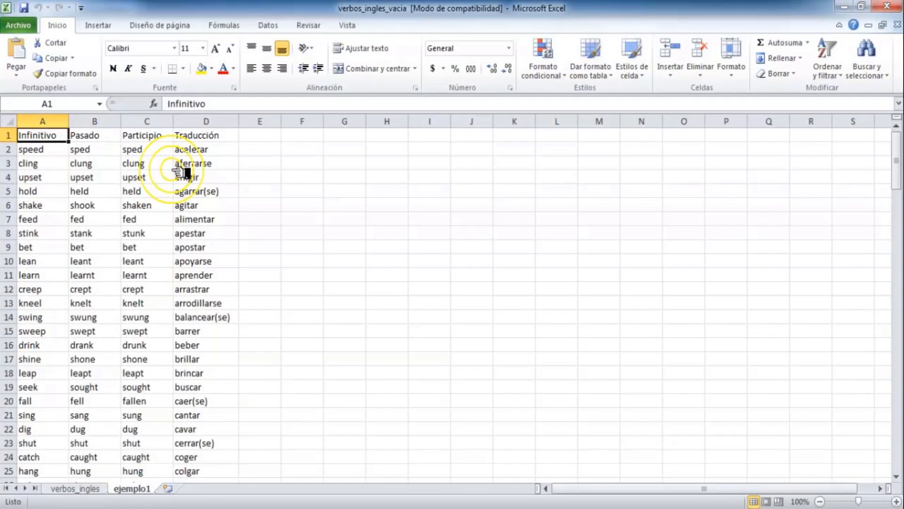
{"action": "left_click", "coordinate": [93, 488]}
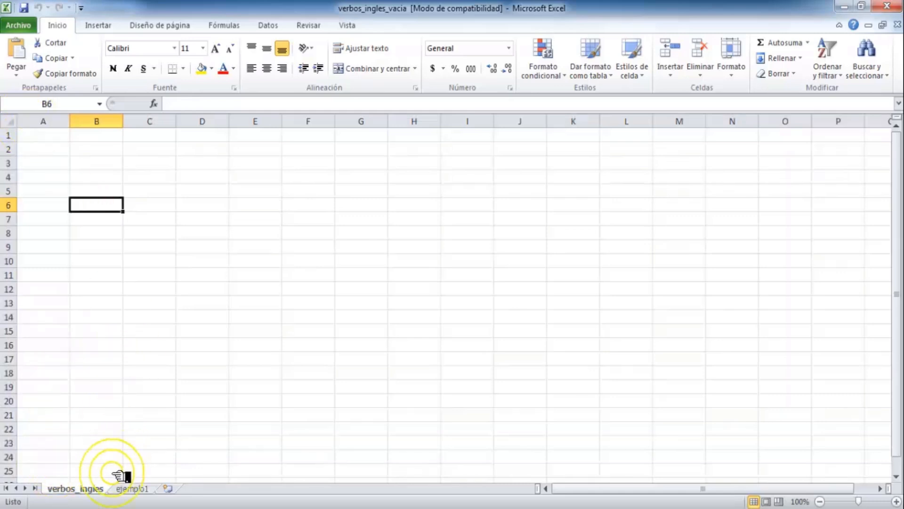
{"action": "left_click", "coordinate": [134, 488]}
{"action": "left_click", "coordinate": [106, 372]}
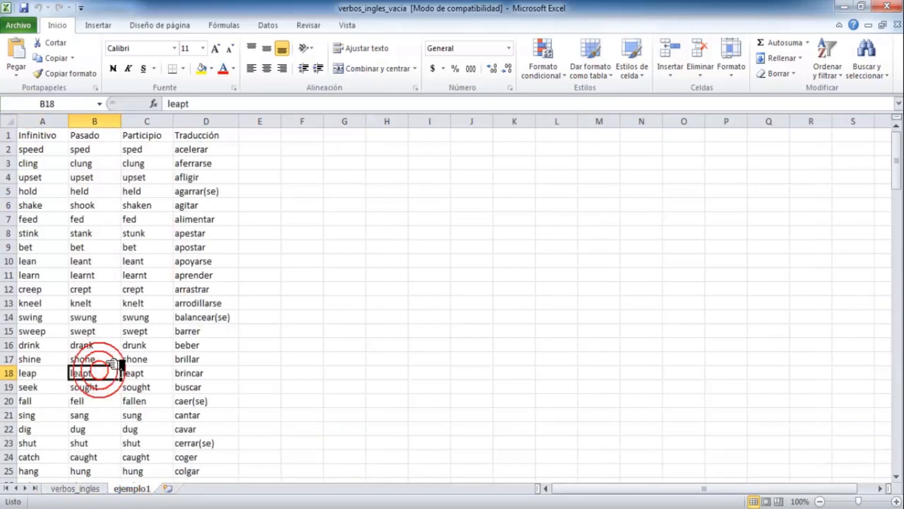
{"action": "key", "text": "ctrl+Home"}
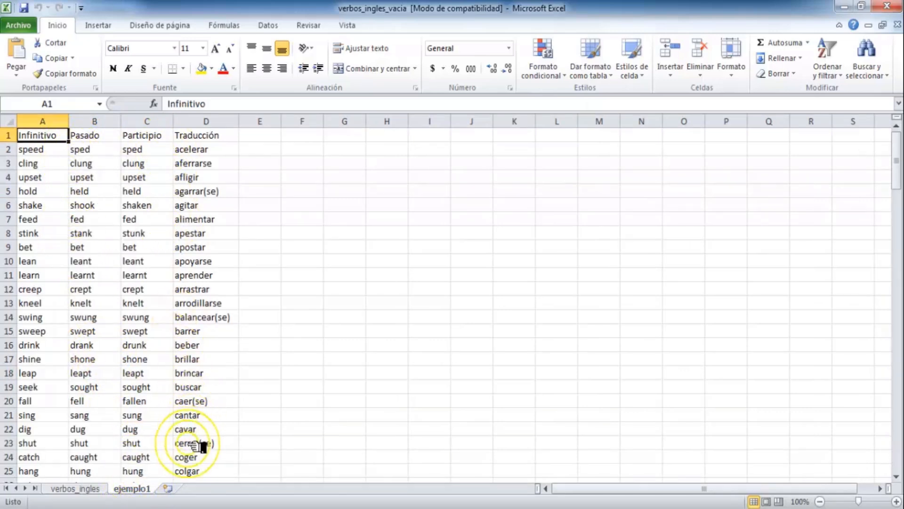
Step: Check the empty verbos_ingles sheet, then close Excel and return to Spoon
{"action": "left_click", "coordinate": [97, 486]}
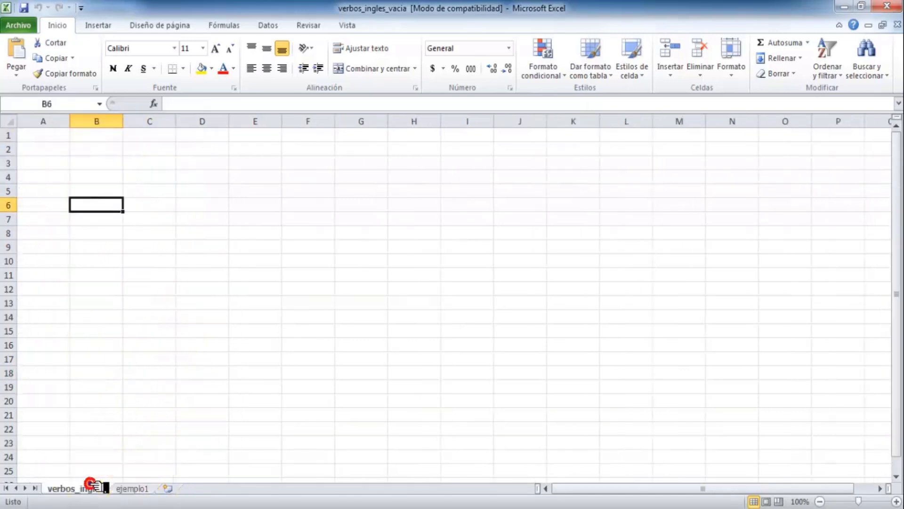
{"action": "right_click", "coordinate": [89, 485]}
{"action": "left_click", "coordinate": [152, 361]}
{"action": "key", "text": "ctrl+c"}
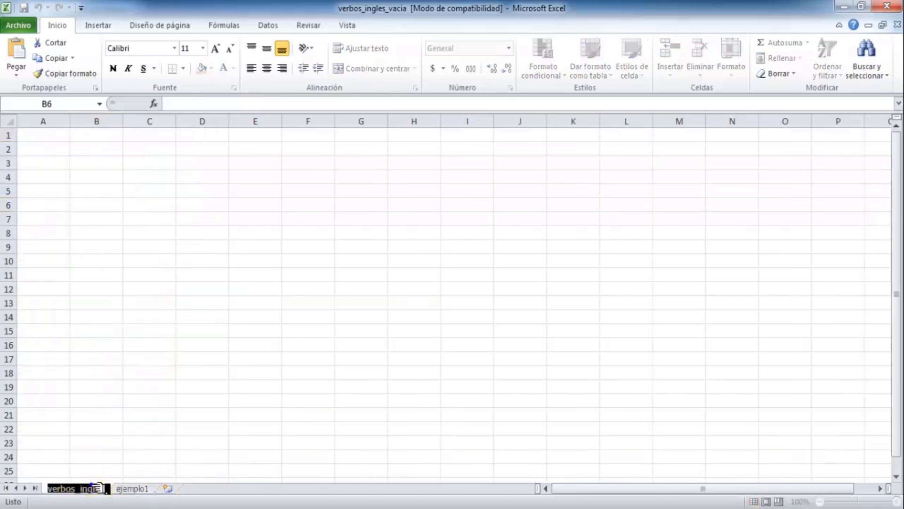
{"action": "key", "text": "Return"}
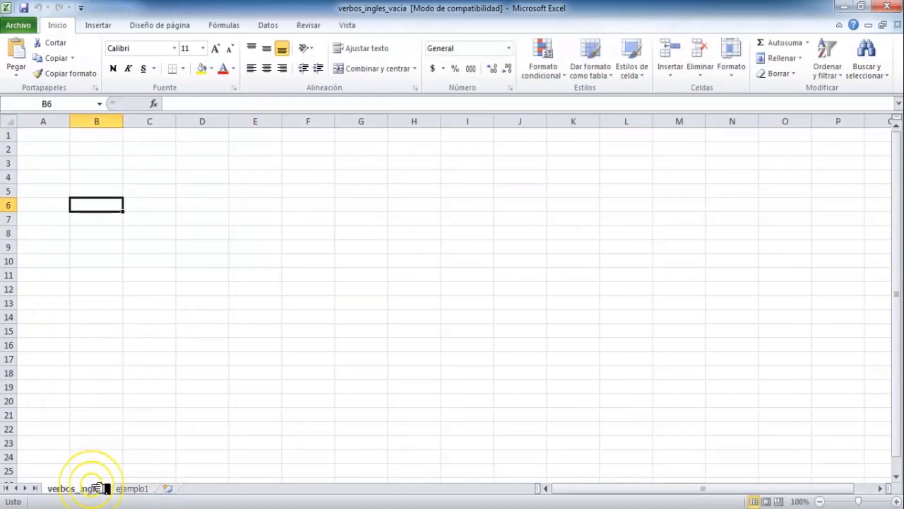
{"action": "left_click", "coordinate": [89, 387]}
{"action": "key", "text": "ctrl+Home"}
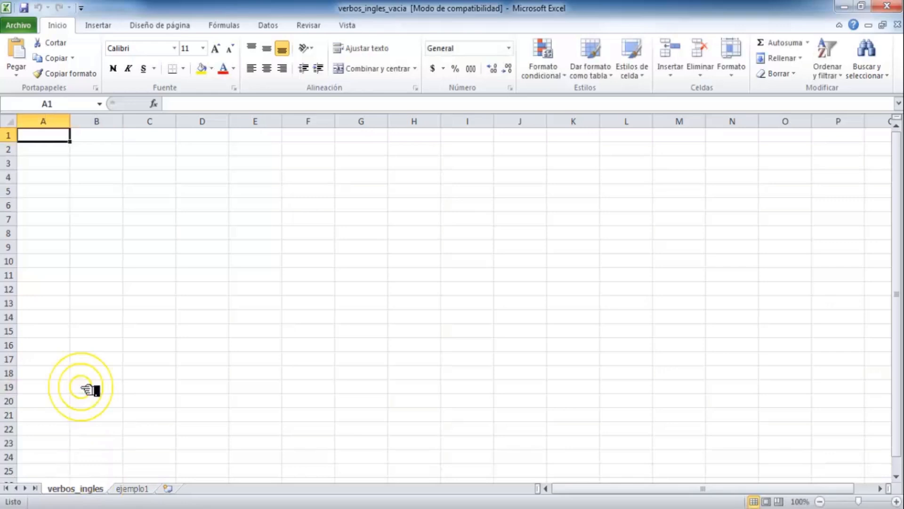
{"action": "left_click", "coordinate": [132, 487]}
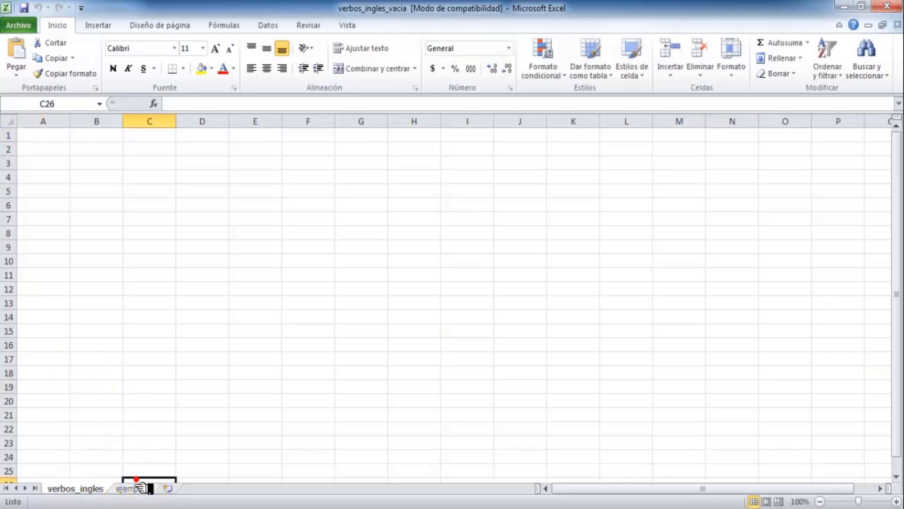
{"action": "left_click", "coordinate": [78, 489]}
{"action": "left_click", "coordinate": [887, 6]}
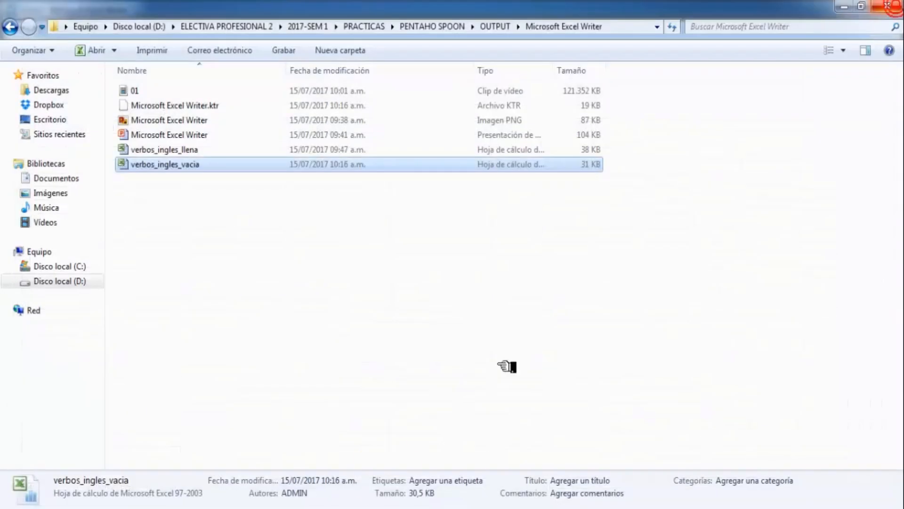
{"action": "left_click", "coordinate": [325, 506]}
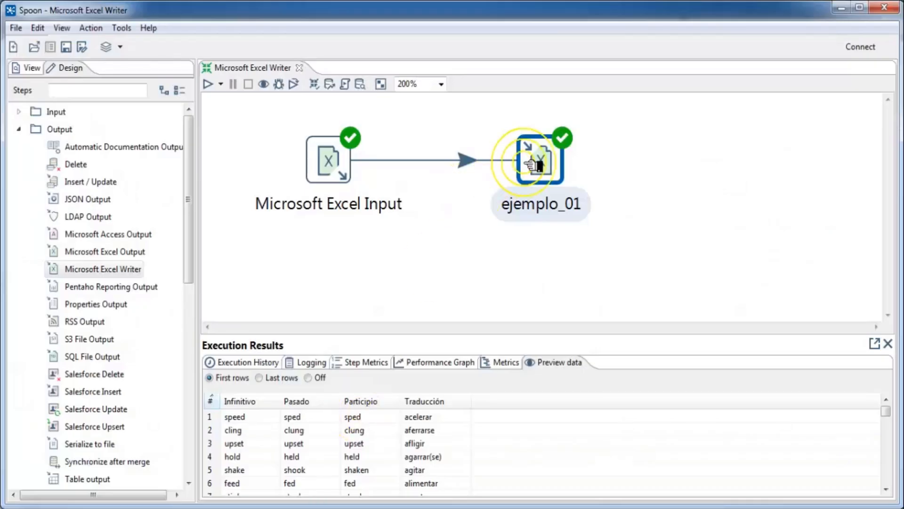
Step: Change ejemplo_01's target sheet from ejemplo1 to verbos_ingles
{"action": "left_click", "coordinate": [773, 303]}
{"action": "left_click", "coordinate": [888, 343]}
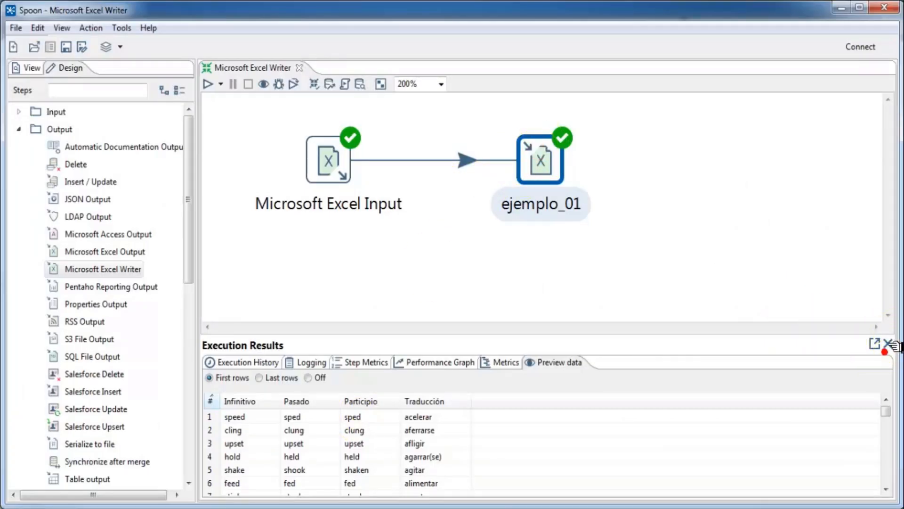
{"action": "double_click", "coordinate": [540, 160]}
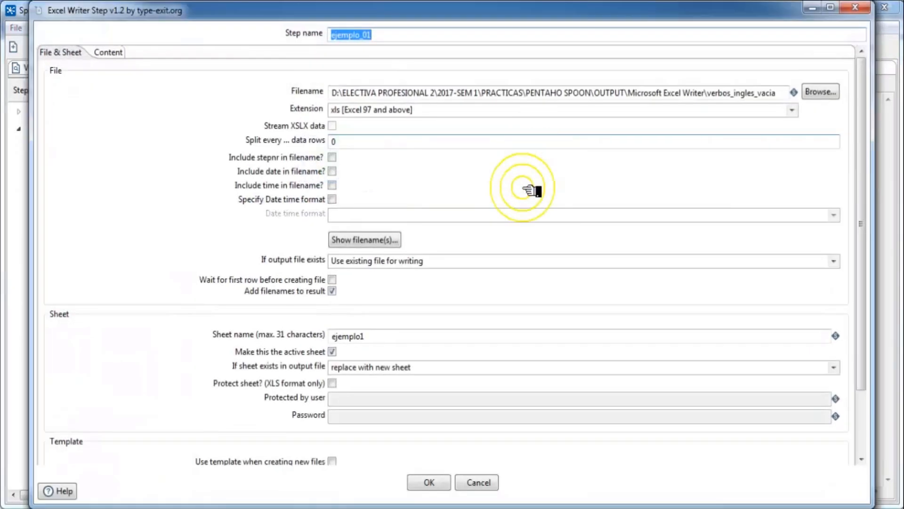
{"action": "double_click", "coordinate": [367, 337]}
{"action": "key", "text": "ctrl+v"}
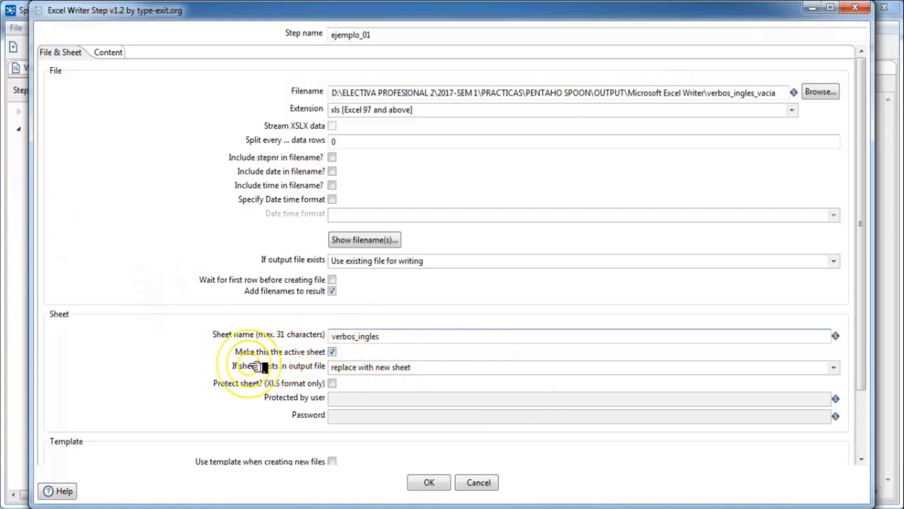
{"action": "left_click", "coordinate": [430, 482]}
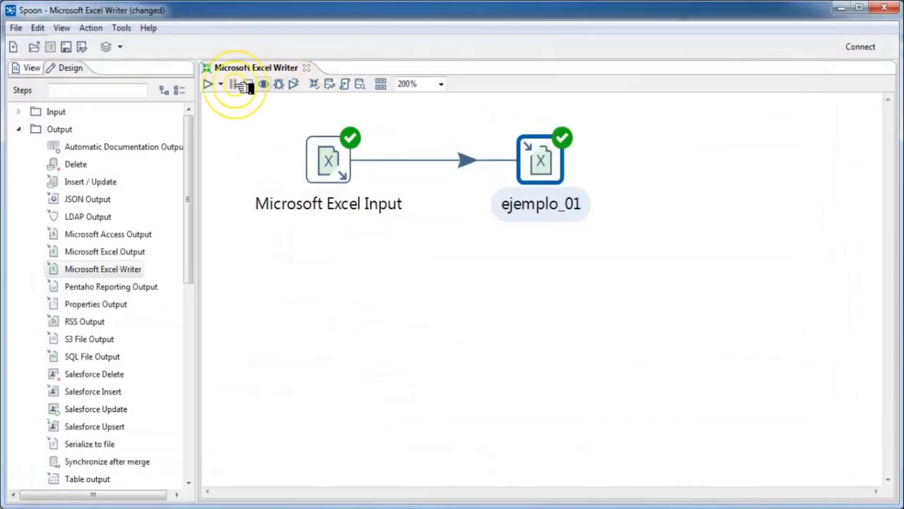
Step: Rerun the transformation locally and view the output folder
{"action": "left_click", "coordinate": [209, 85]}
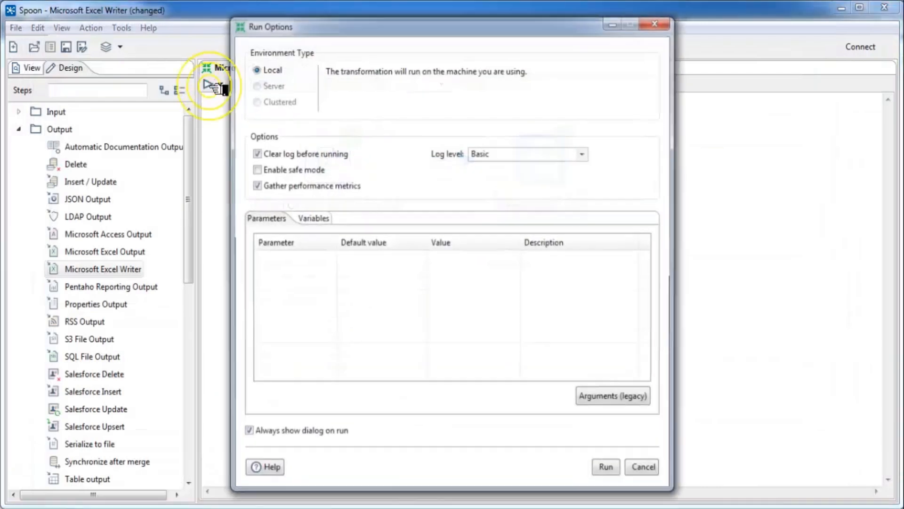
{"action": "left_click", "coordinate": [607, 466]}
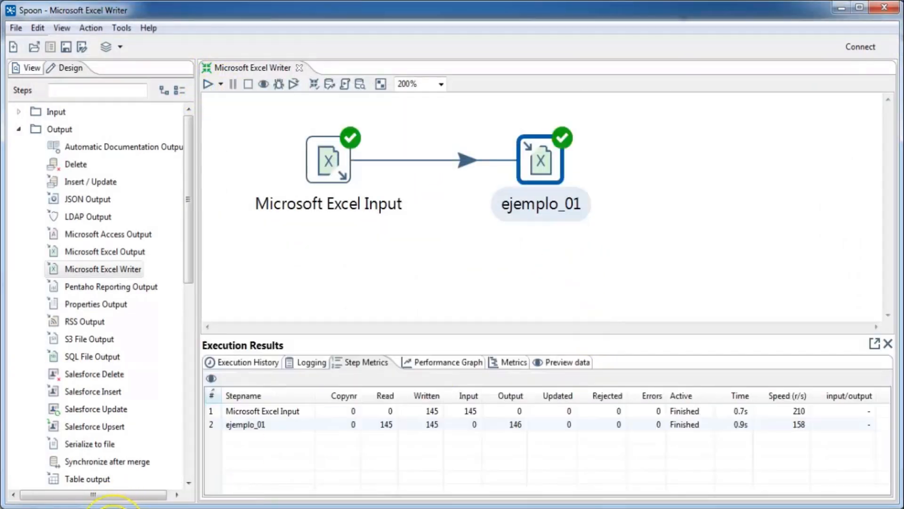
{"action": "left_click", "coordinate": [113, 508]}
Step: Clear A1:D146 on the verbos_ingles sheet, save verbos_ingles_vacia, and return to Spoon
{"action": "double_click", "coordinate": [170, 171]}
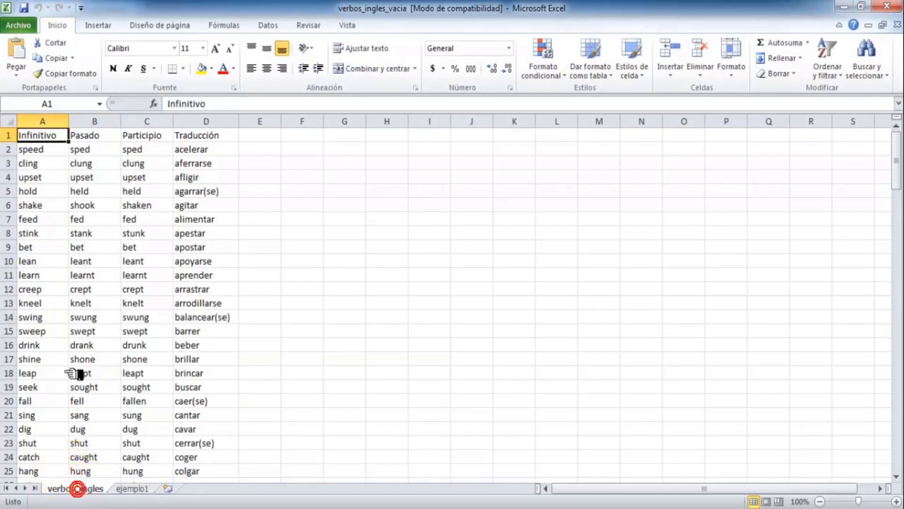
{"action": "left_click", "coordinate": [65, 334]}
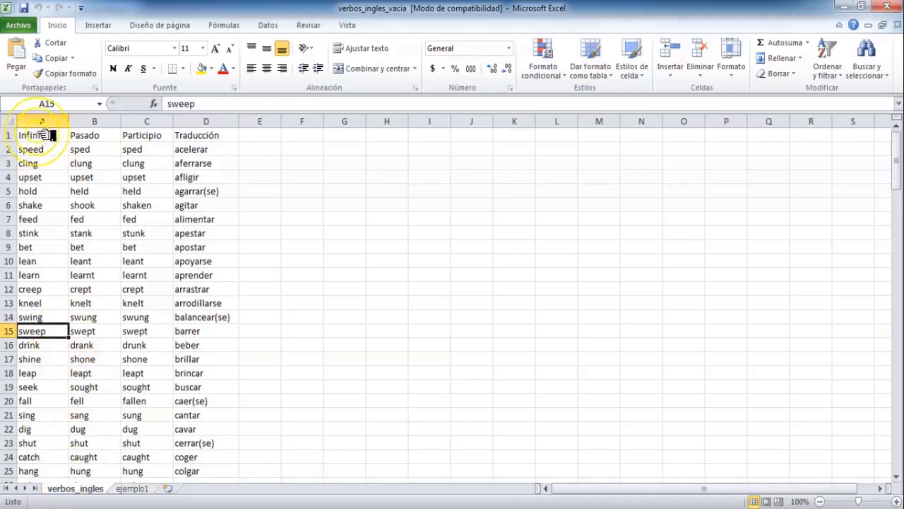
{"action": "left_click_drag", "start_coordinate": [37, 135], "coordinate": [186, 502]}
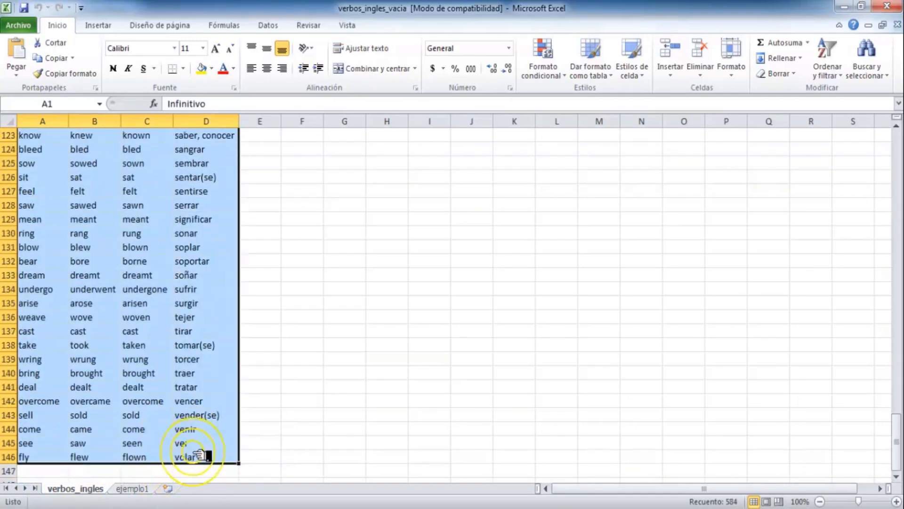
{"action": "key", "text": "Delete"}
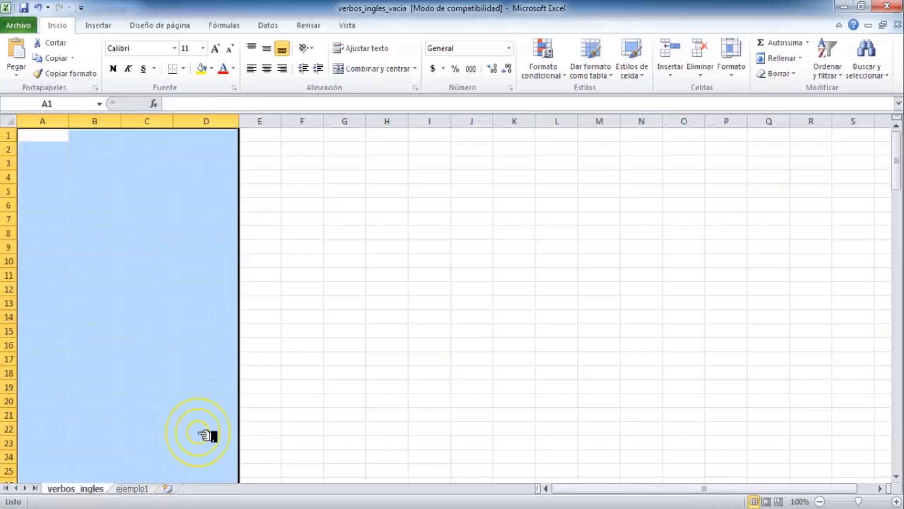
{"action": "left_click", "coordinate": [27, 8]}
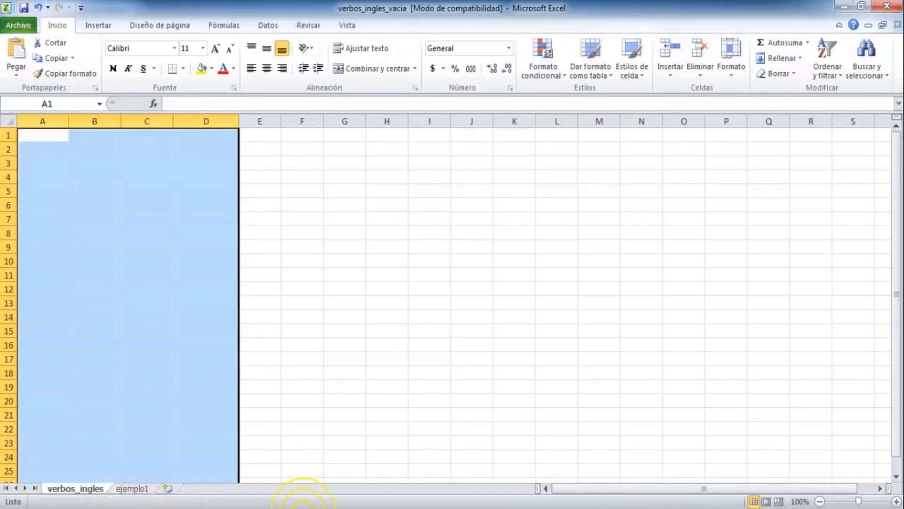
{"action": "left_click", "coordinate": [887, 5]}
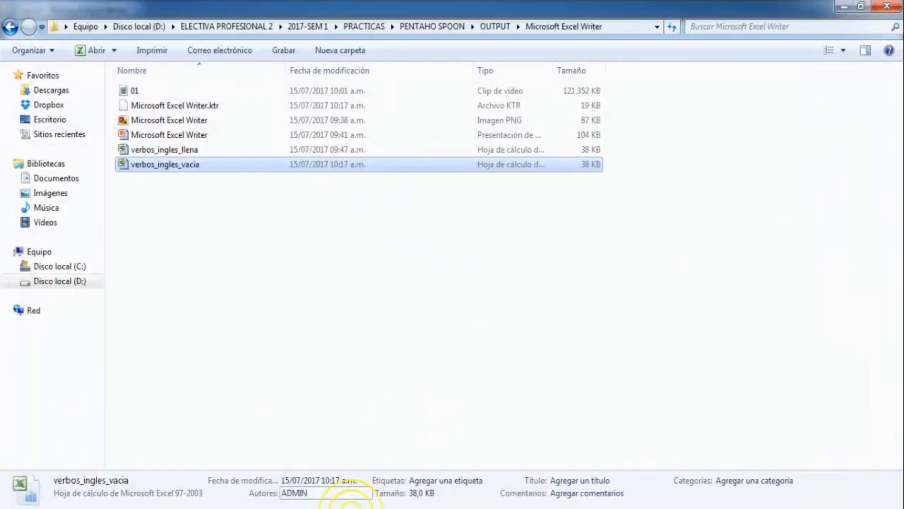
{"action": "left_click", "coordinate": [327, 506]}
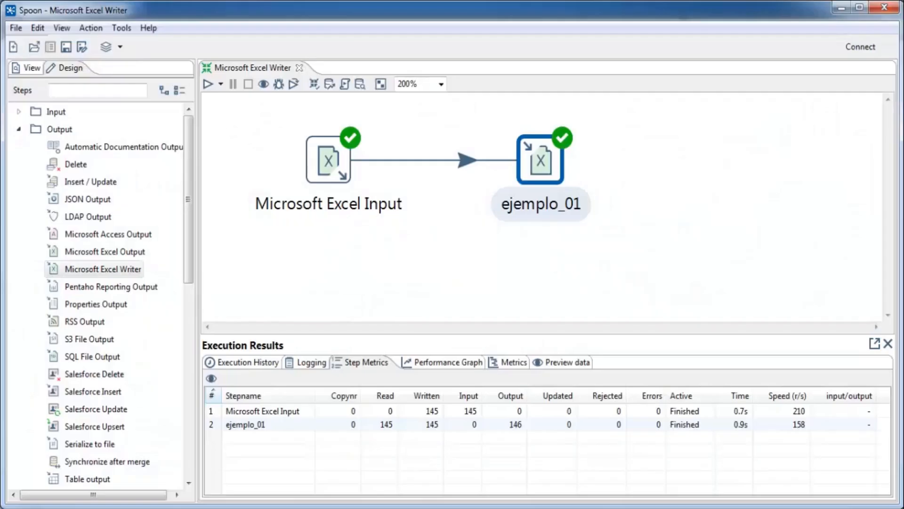
Step: Change the ejemplo_01 step's start-writing cell from A1 to D4
{"action": "left_click", "coordinate": [888, 347]}
{"action": "left_click", "coordinate": [560, 155]}
{"action": "double_click", "coordinate": [563, 155]}
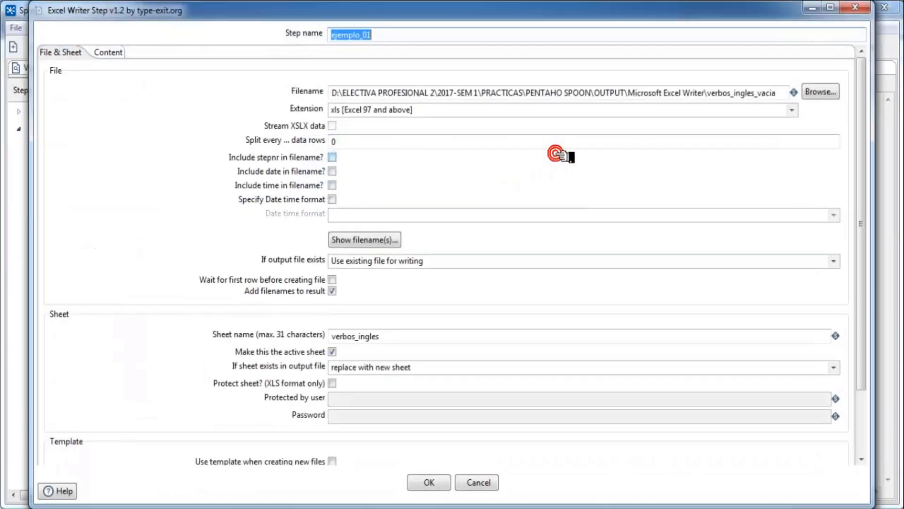
{"action": "left_click", "coordinate": [105, 51]}
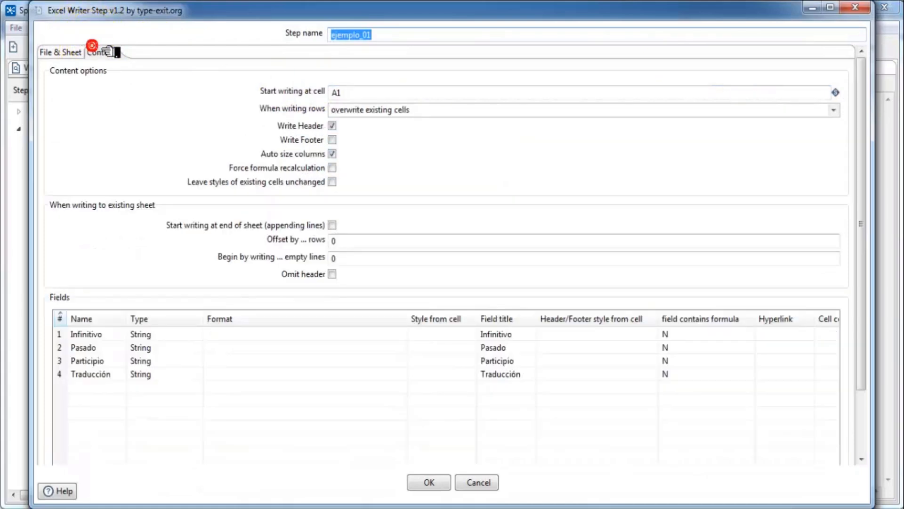
{"action": "double_click", "coordinate": [363, 95]}
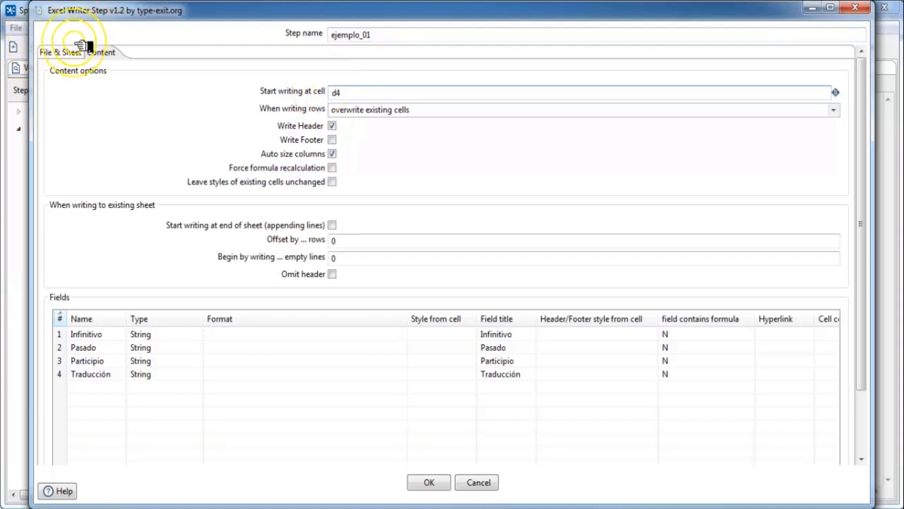
{"action": "type", "text": "D4"}
{"action": "left_click", "coordinate": [429, 481]}
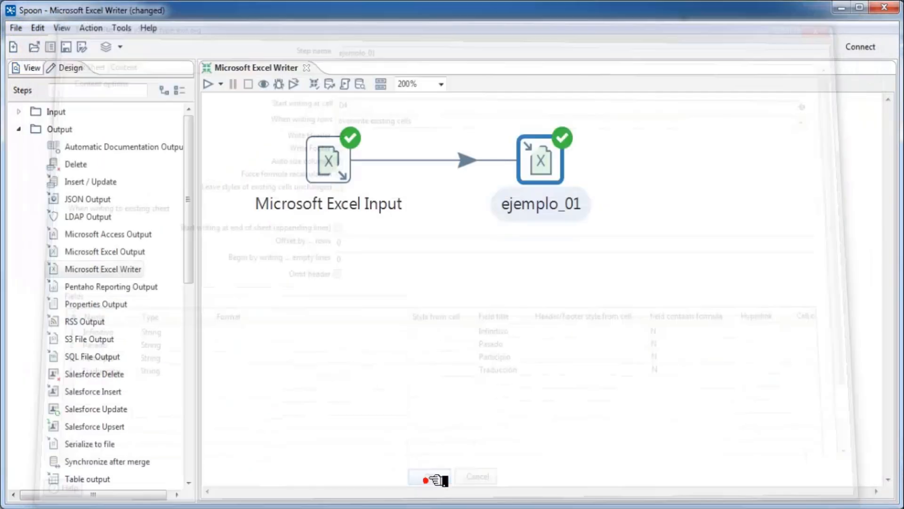
Step: Rerun the transformation locally and preview the rows written by ejemplo_01
{"action": "left_click", "coordinate": [209, 85]}
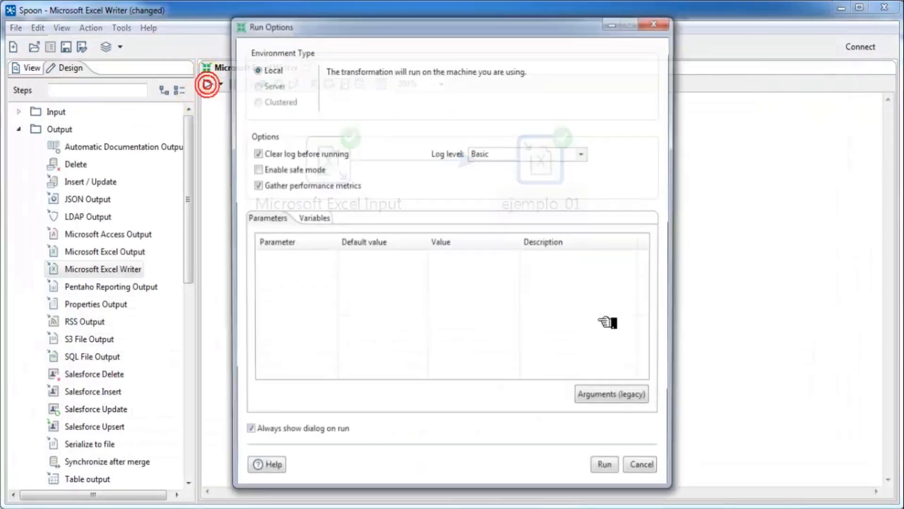
{"action": "left_click", "coordinate": [612, 468]}
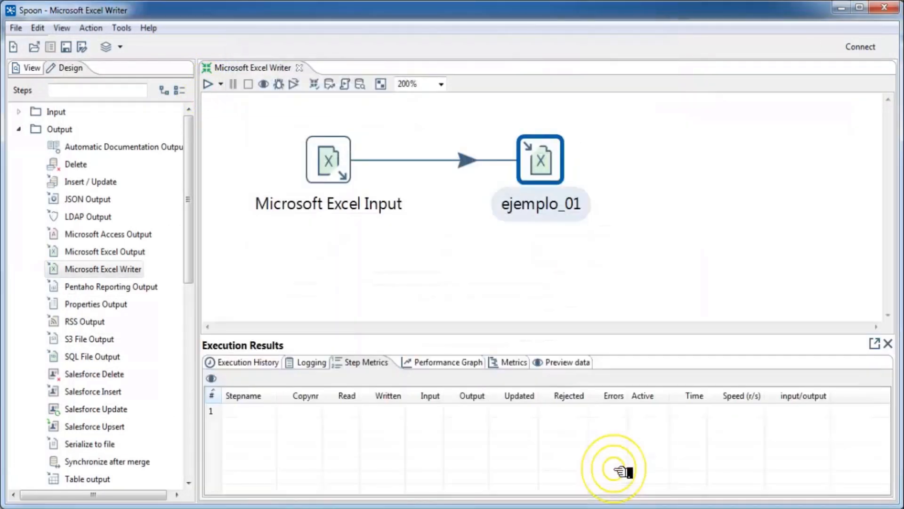
{"action": "left_click", "coordinate": [570, 362]}
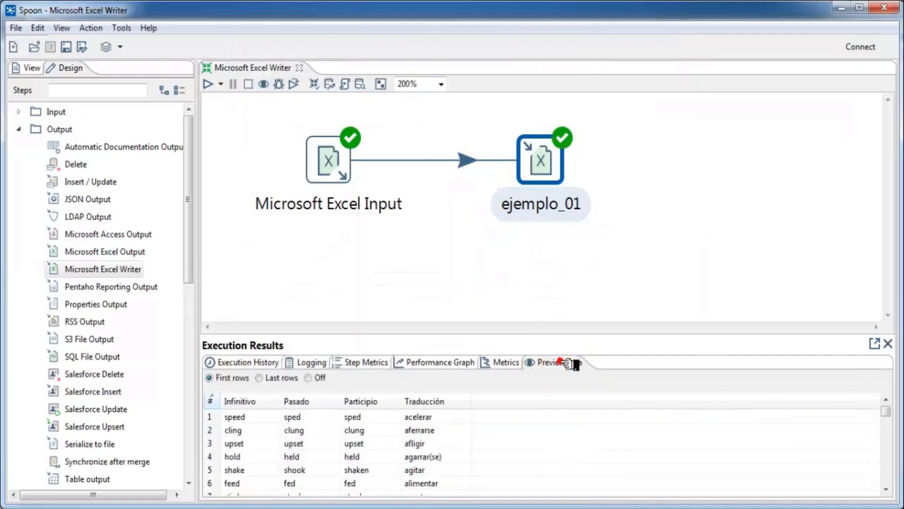
Step: Open verbos_ingles_vacia in Excel and confirm the verb table starts at cell D4
{"action": "left_click", "coordinate": [159, 503]}
{"action": "double_click", "coordinate": [182, 165]}
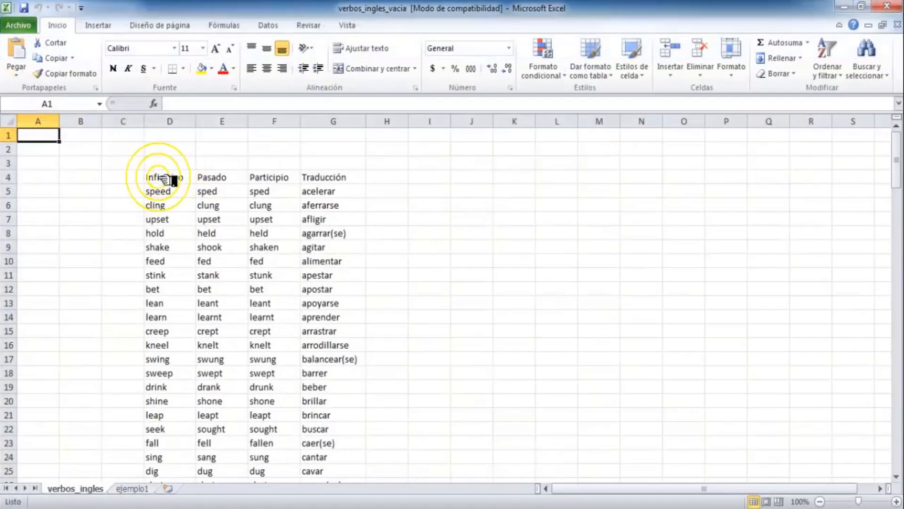
{"action": "left_click", "coordinate": [160, 176]}
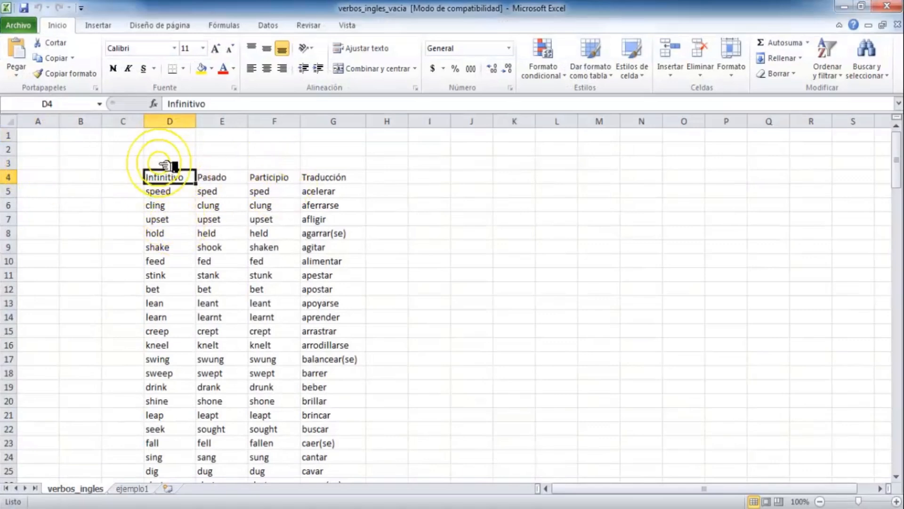